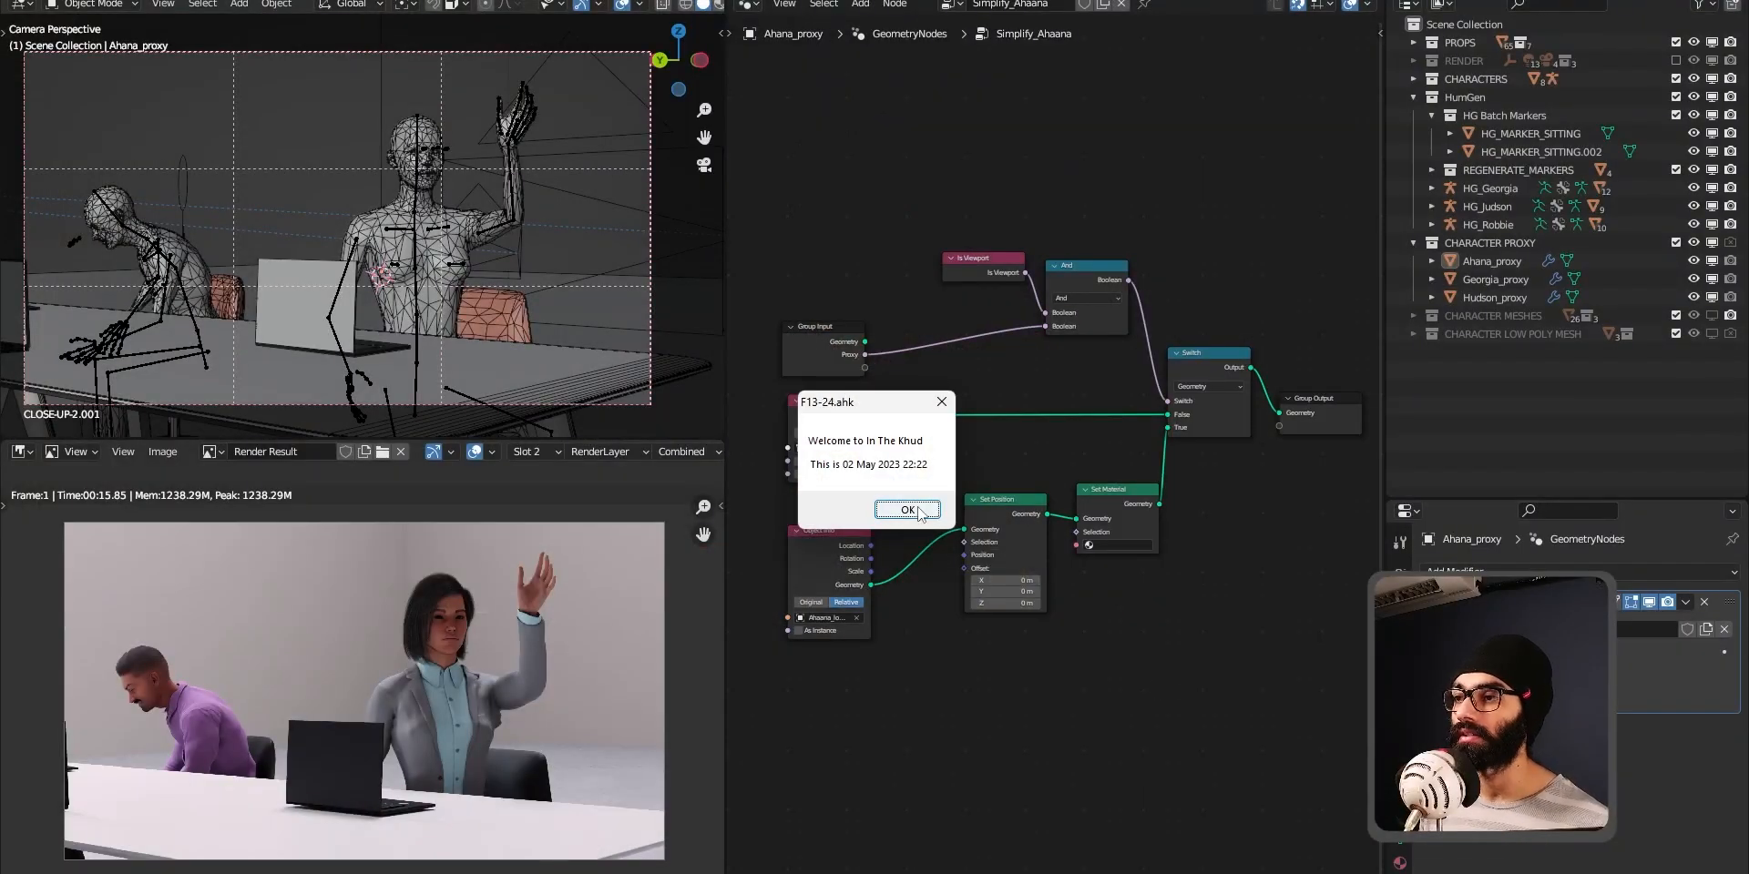
{"action": "left_click", "coordinate": [907, 510]}
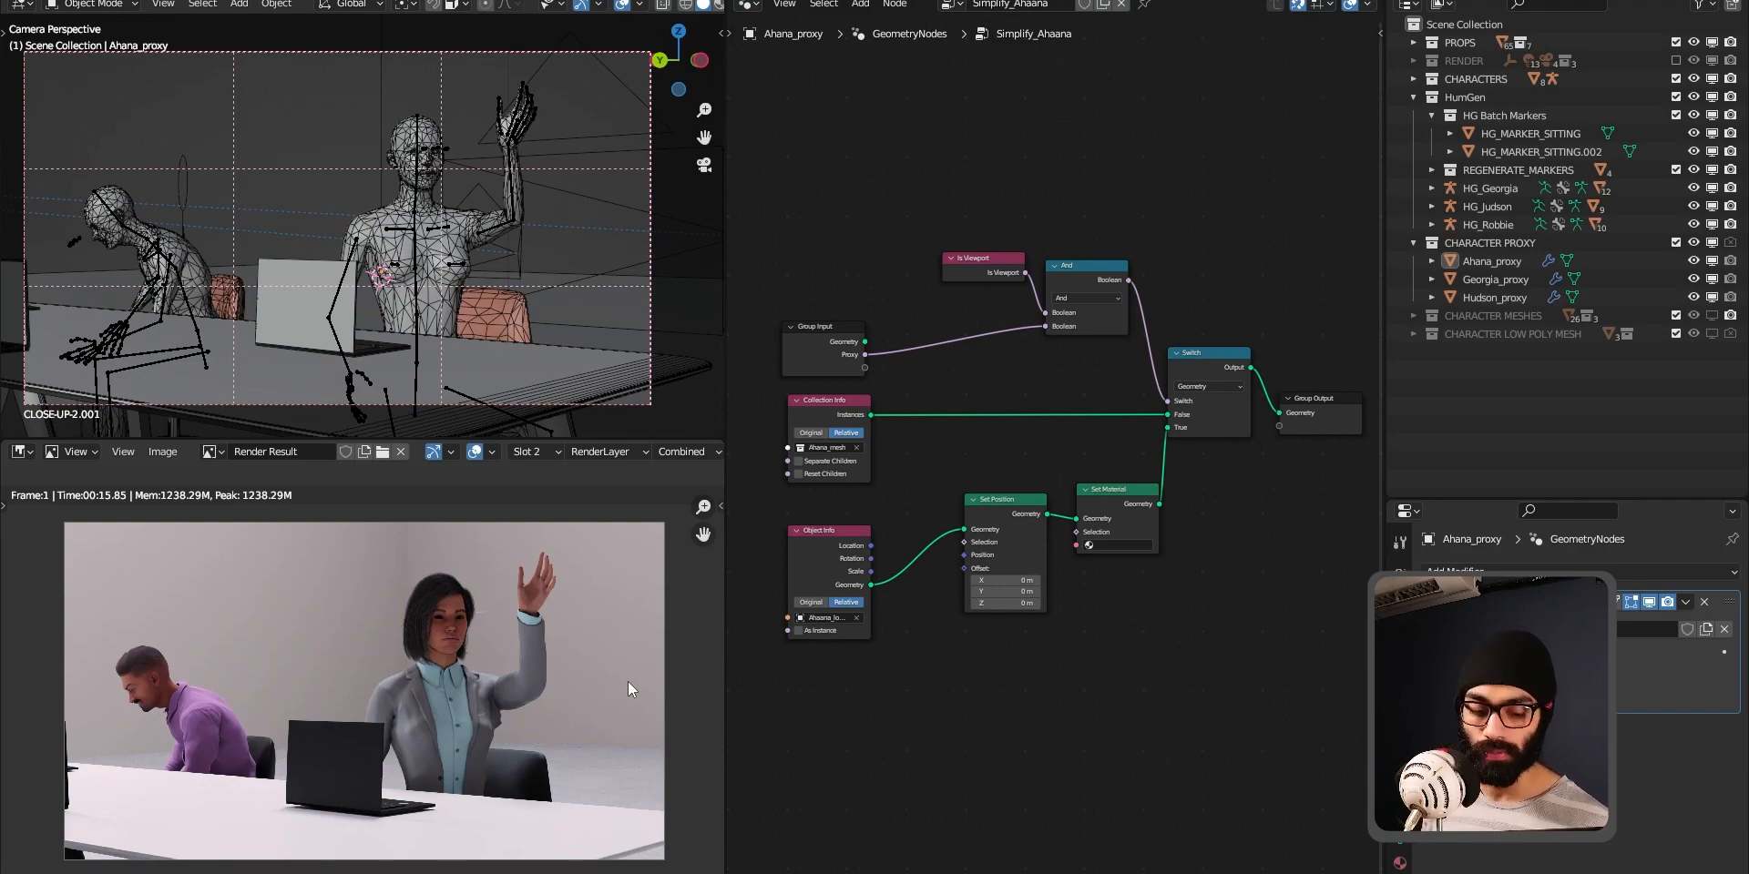
Turn off the wireframe overlay in the 3D viewport showing the conference table scene.
{"action": "middle_click_drag", "start_coordinate": [526, 271], "coordinate": [450, 308]}
{"action": "scroll", "coordinate": [544, 205], "scroll_direction": "down", "scroll_amount": 6}
{"action": "middle_click_drag", "start_coordinate": [543, 199], "coordinate": [401, 260]}
{"action": "scroll", "coordinate": [437, 227], "scroll_direction": "up", "scroll_amount": 4}
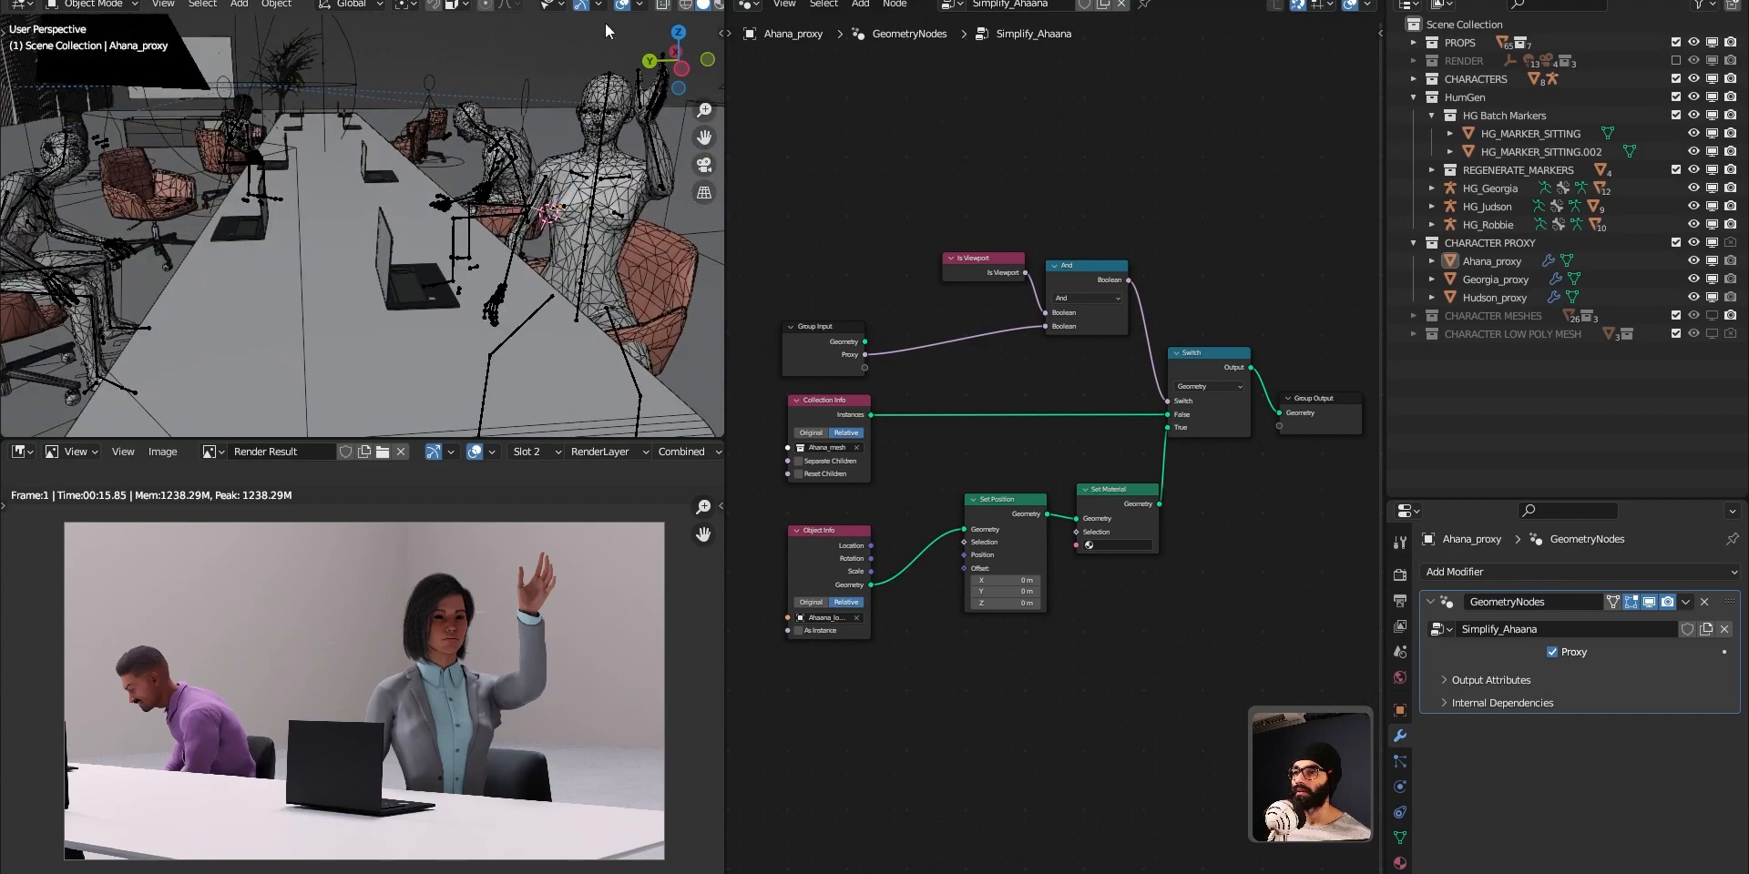
{"action": "left_click", "coordinate": [639, 6]}
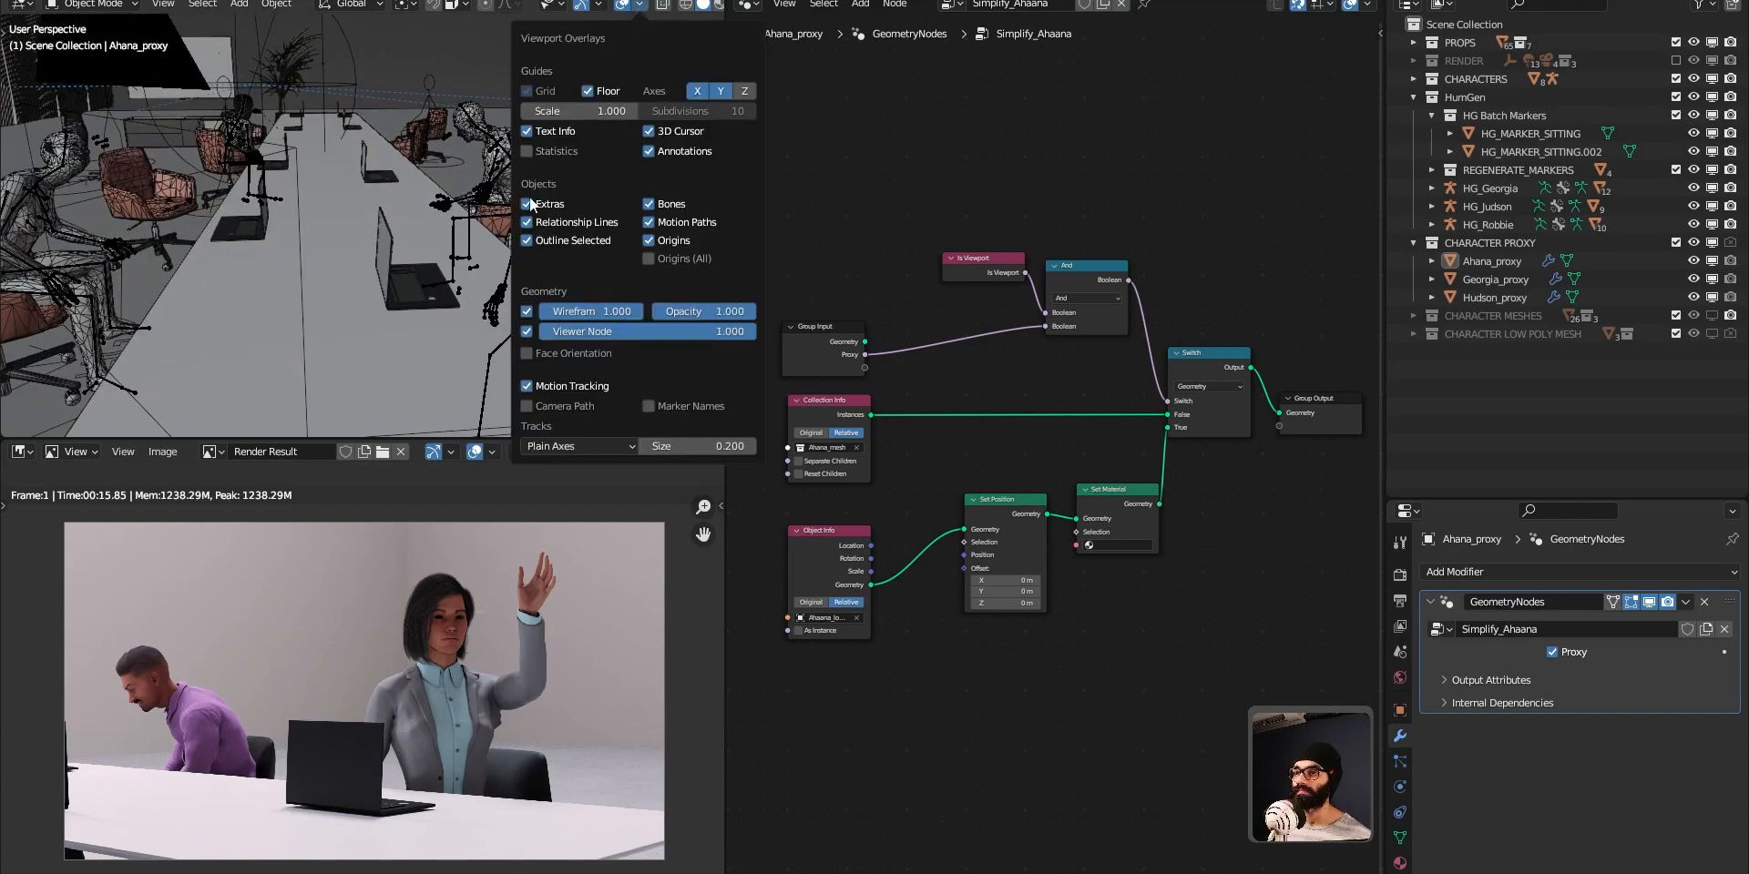
{"action": "left_click", "coordinate": [527, 311]}
{"action": "scroll", "coordinate": [492, 212], "scroll_direction": "up", "scroll_amount": 5}
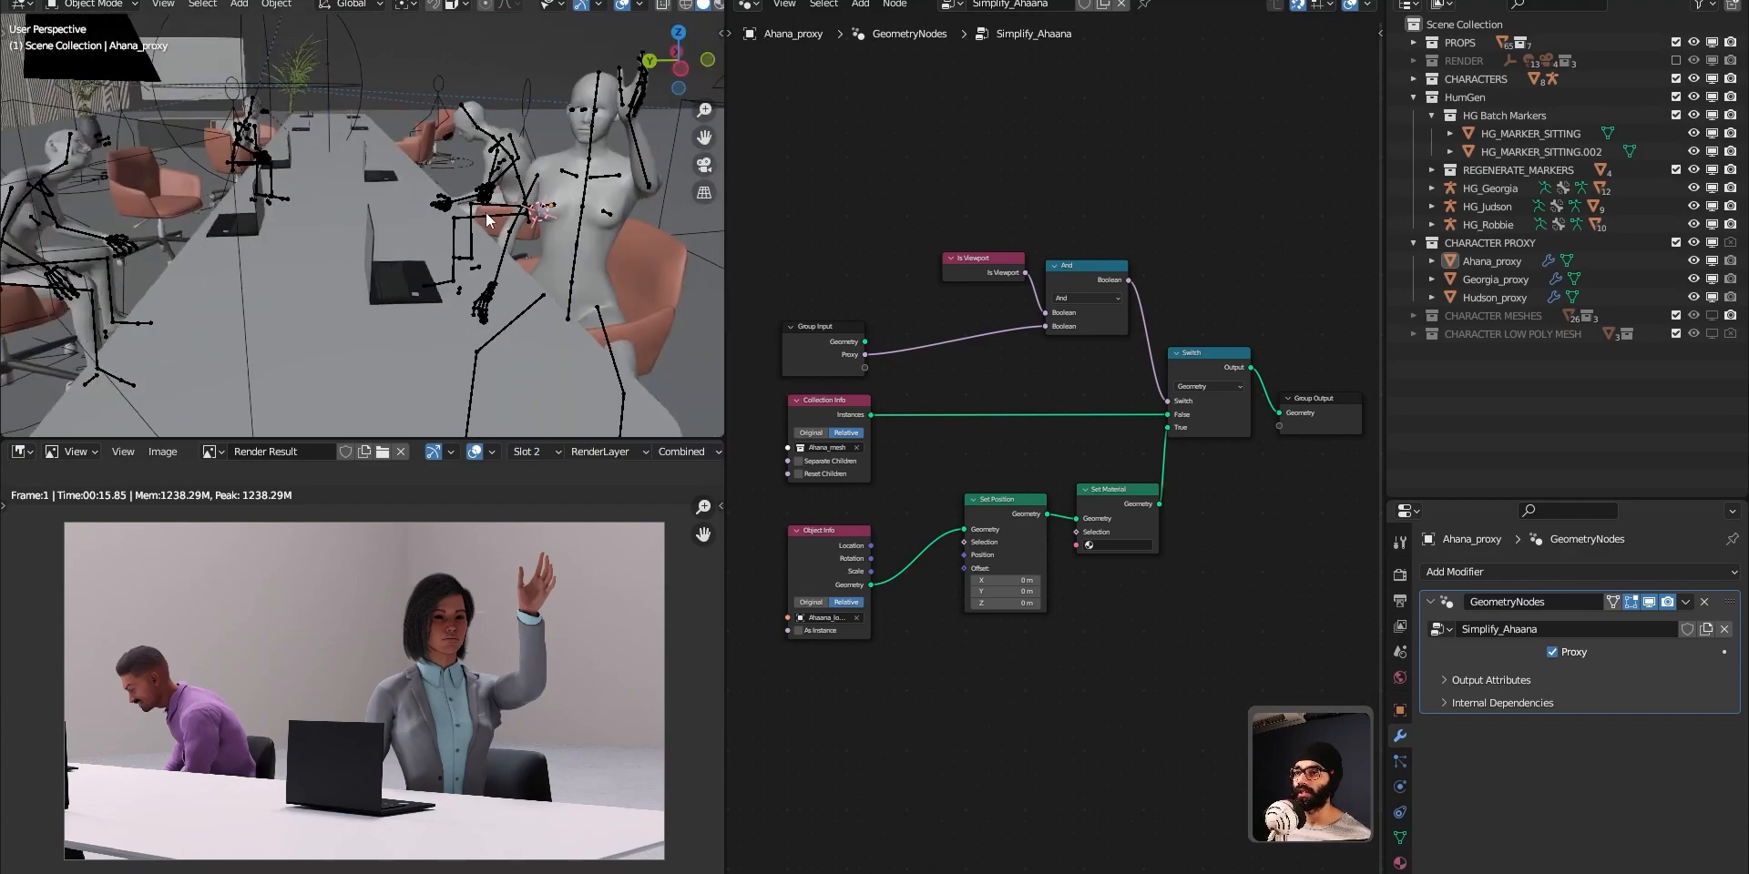
Select Ahana_proxy and turn off the Proxy option of its Simplify_Ahaana geometry nodes modifier, comparing both states on the character.
{"action": "mouse_move", "coordinate": [451, 239]}
{"action": "middle_mouse_down"}
{"action": "mouse_move", "coordinate": [496, 248]}
{"action": "mouse_move", "coordinate": [458, 267]}
{"action": "middle_mouse_up"}
{"action": "scroll", "coordinate": [474, 250], "scroll_direction": "up", "scroll_amount": 5}
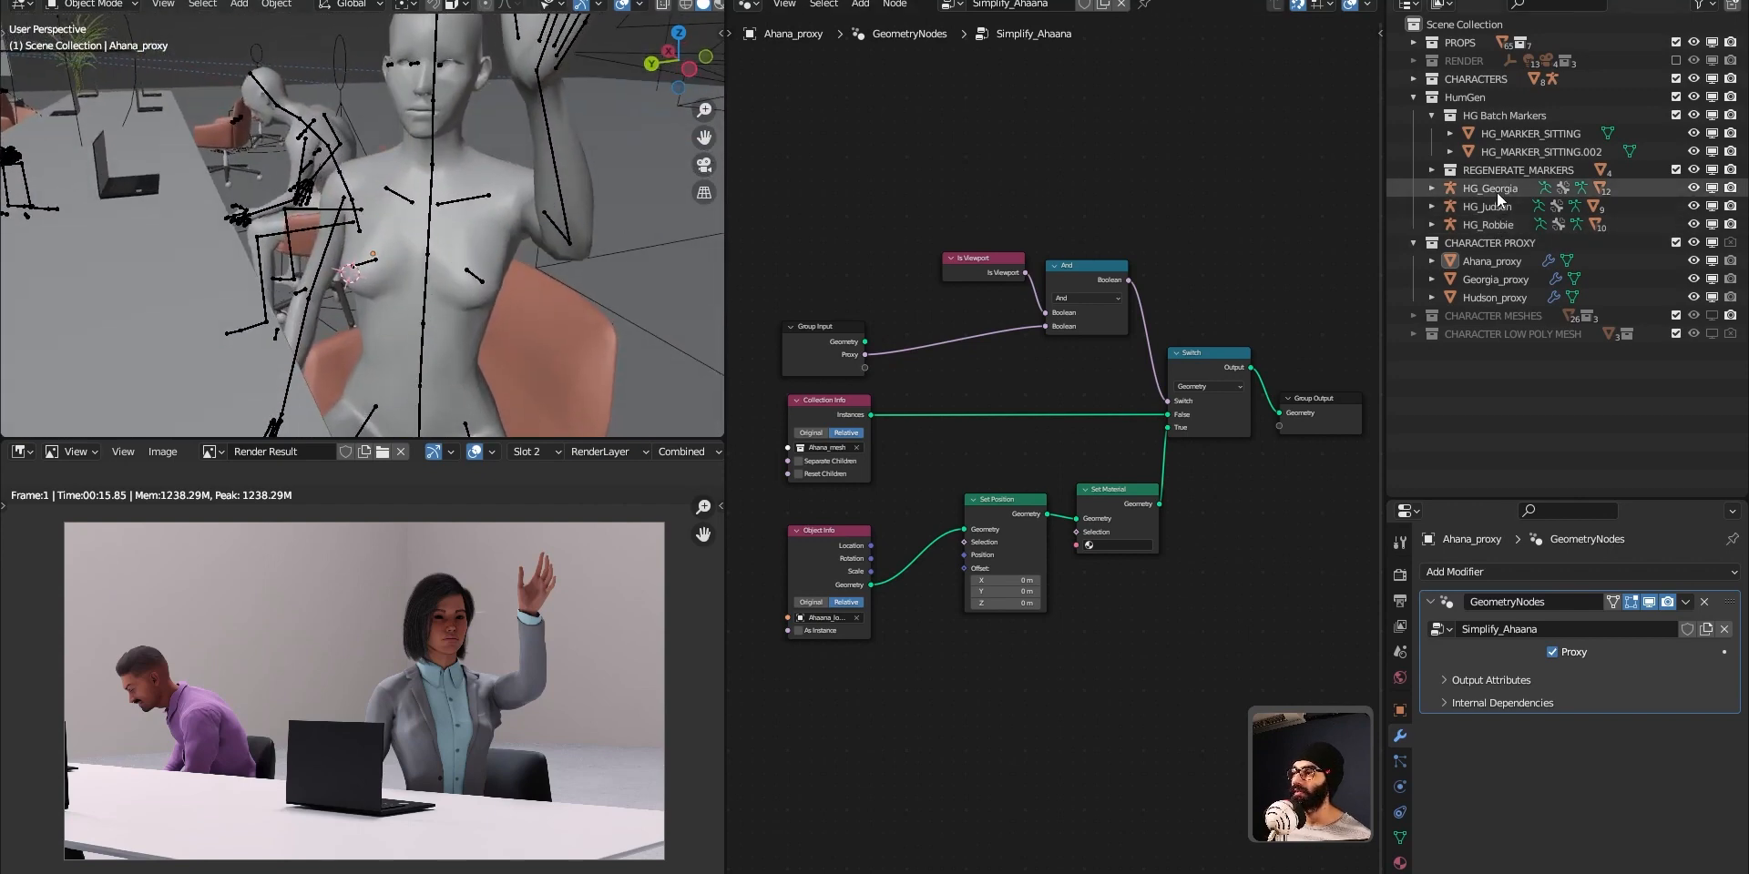
{"action": "left_click", "coordinate": [1508, 262]}
{"action": "middle_click_drag", "start_coordinate": [419, 284], "coordinate": [554, 277]}
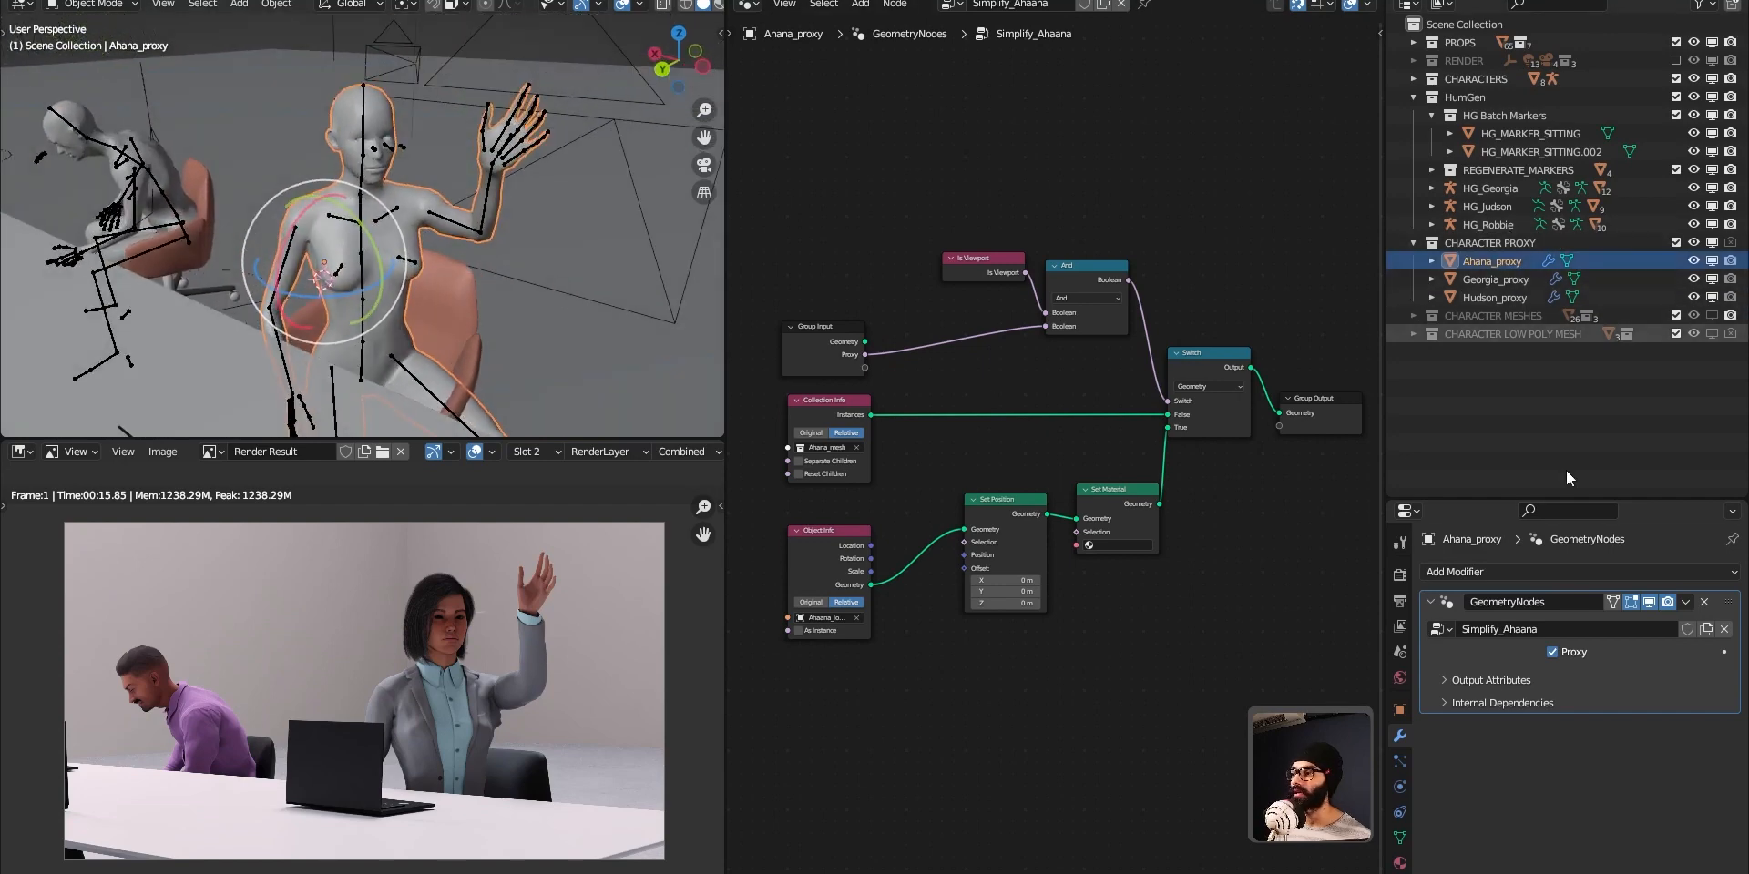
{"action": "left_click", "coordinate": [1553, 653]}
{"action": "left_click", "coordinate": [1553, 653]}
{"action": "left_click", "coordinate": [1553, 654]}
{"action": "left_click", "coordinate": [1553, 651]}
{"action": "left_click", "coordinate": [1553, 653]}
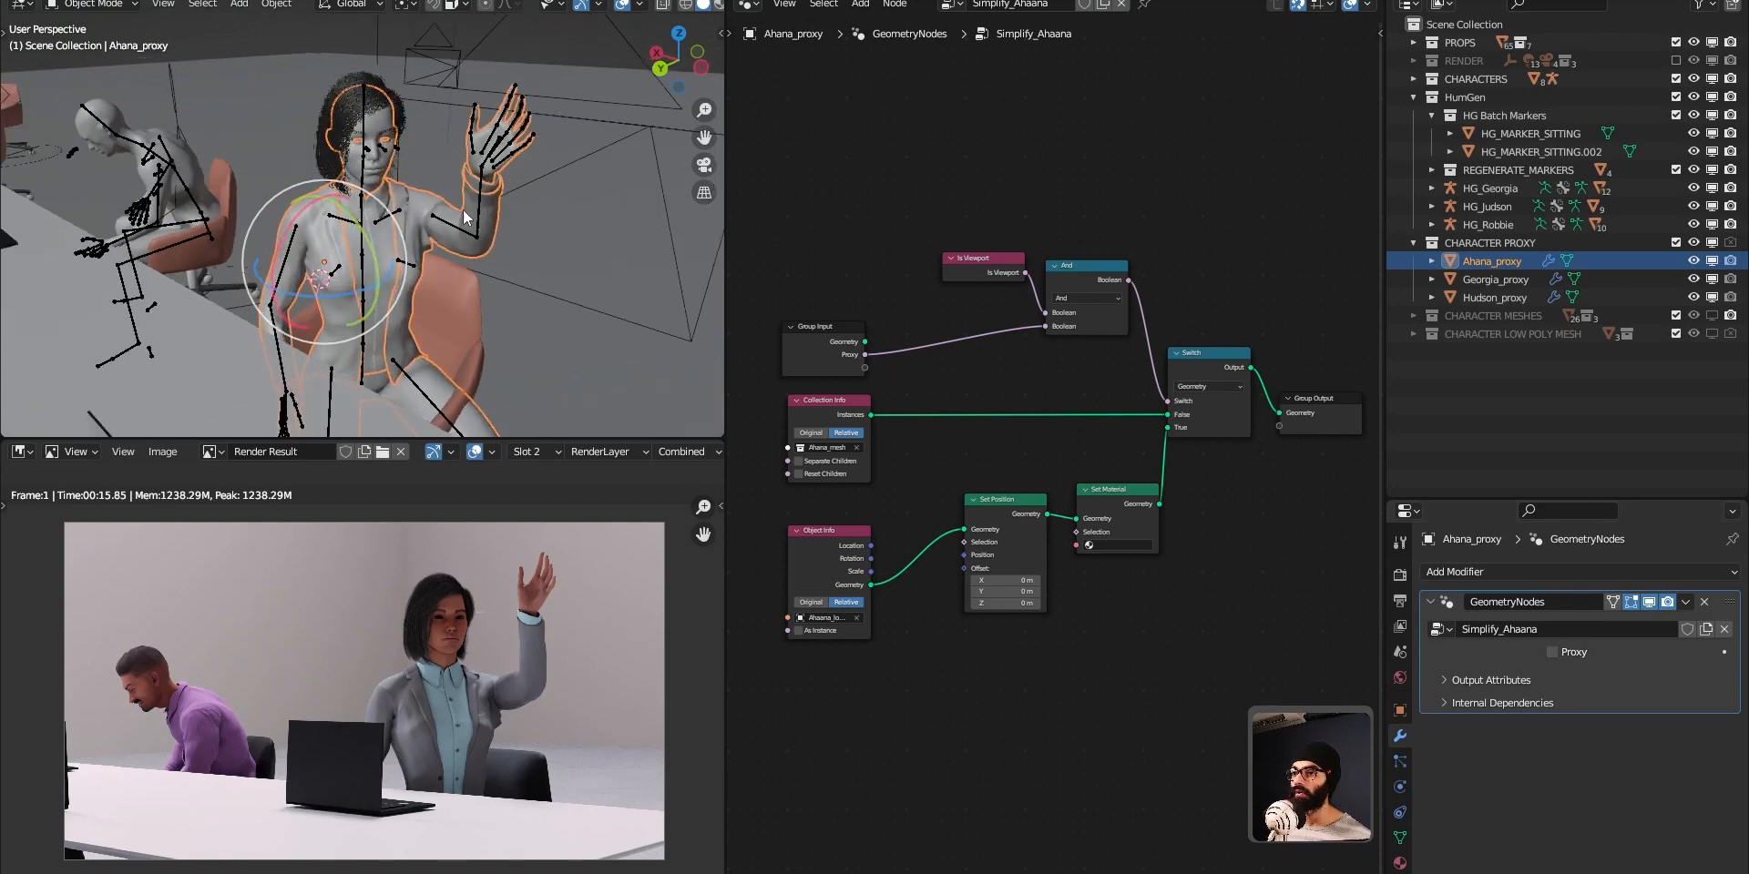
{"action": "scroll", "coordinate": [394, 228], "scroll_direction": "up", "scroll_amount": 6}
{"action": "middle_click_drag", "start_coordinate": [394, 228], "coordinate": [505, 269]}
{"action": "left_click", "coordinate": [1553, 652]}
{"action": "left_click", "coordinate": [1553, 653]}
View the clothed Ahana_proxy character in Material Preview shading from several sides, and turn its Proxy option back on.
{"action": "key", "text": "z"}
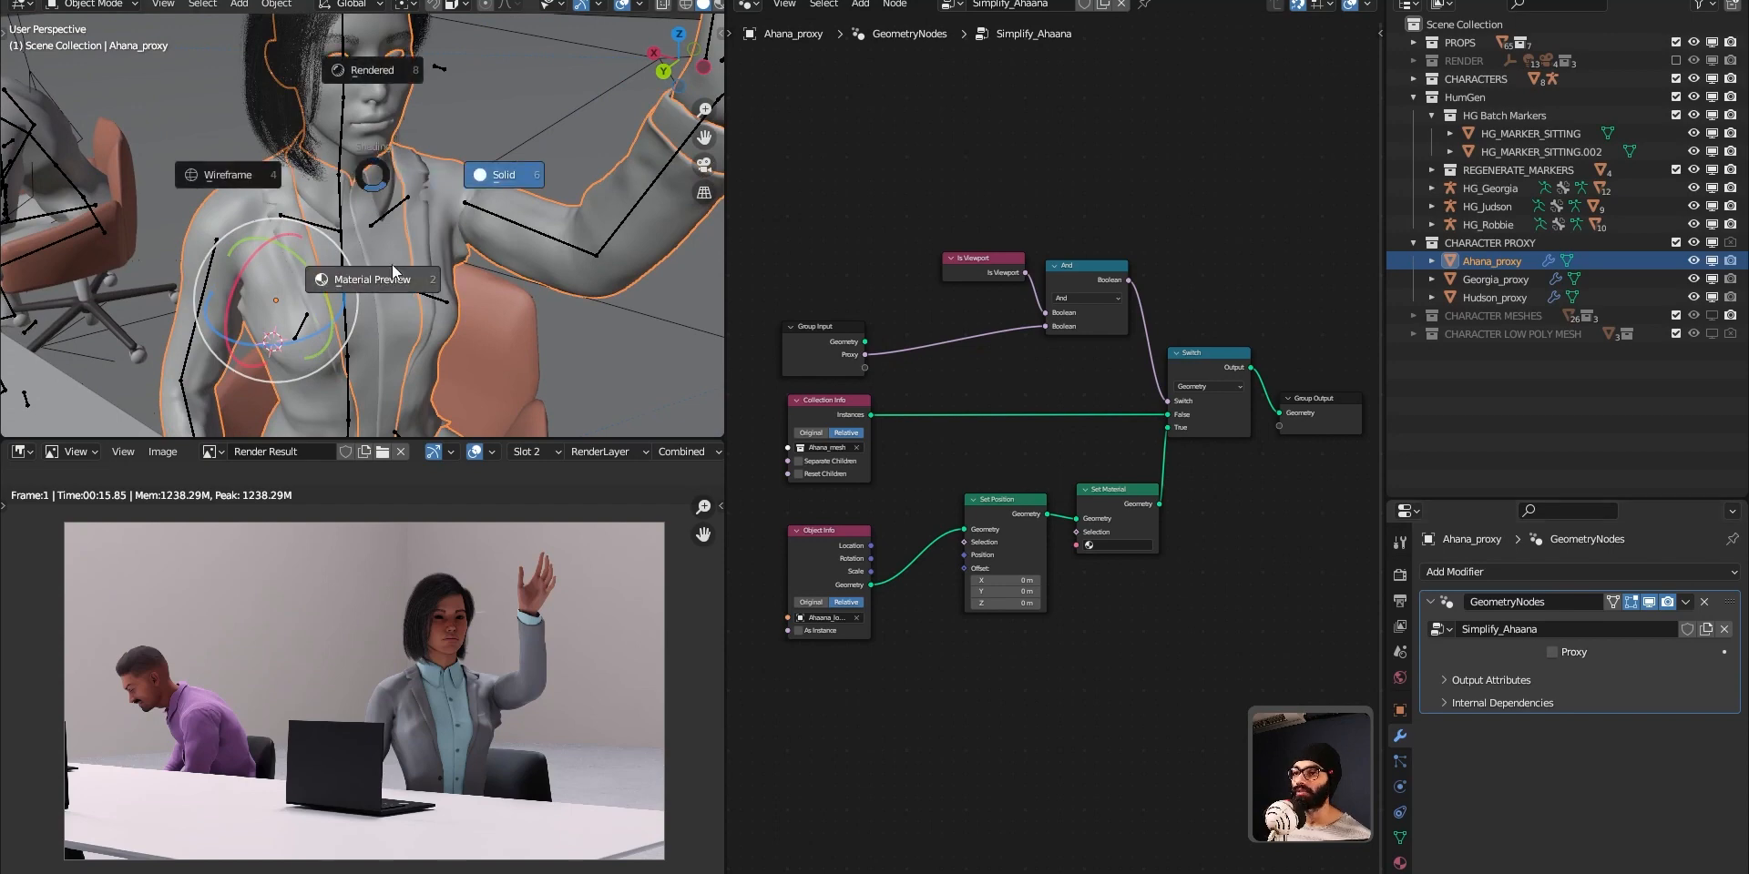
{"action": "left_click", "coordinate": [429, 220]}
{"action": "scroll", "coordinate": [410, 225], "scroll_direction": "down", "scroll_amount": 2}
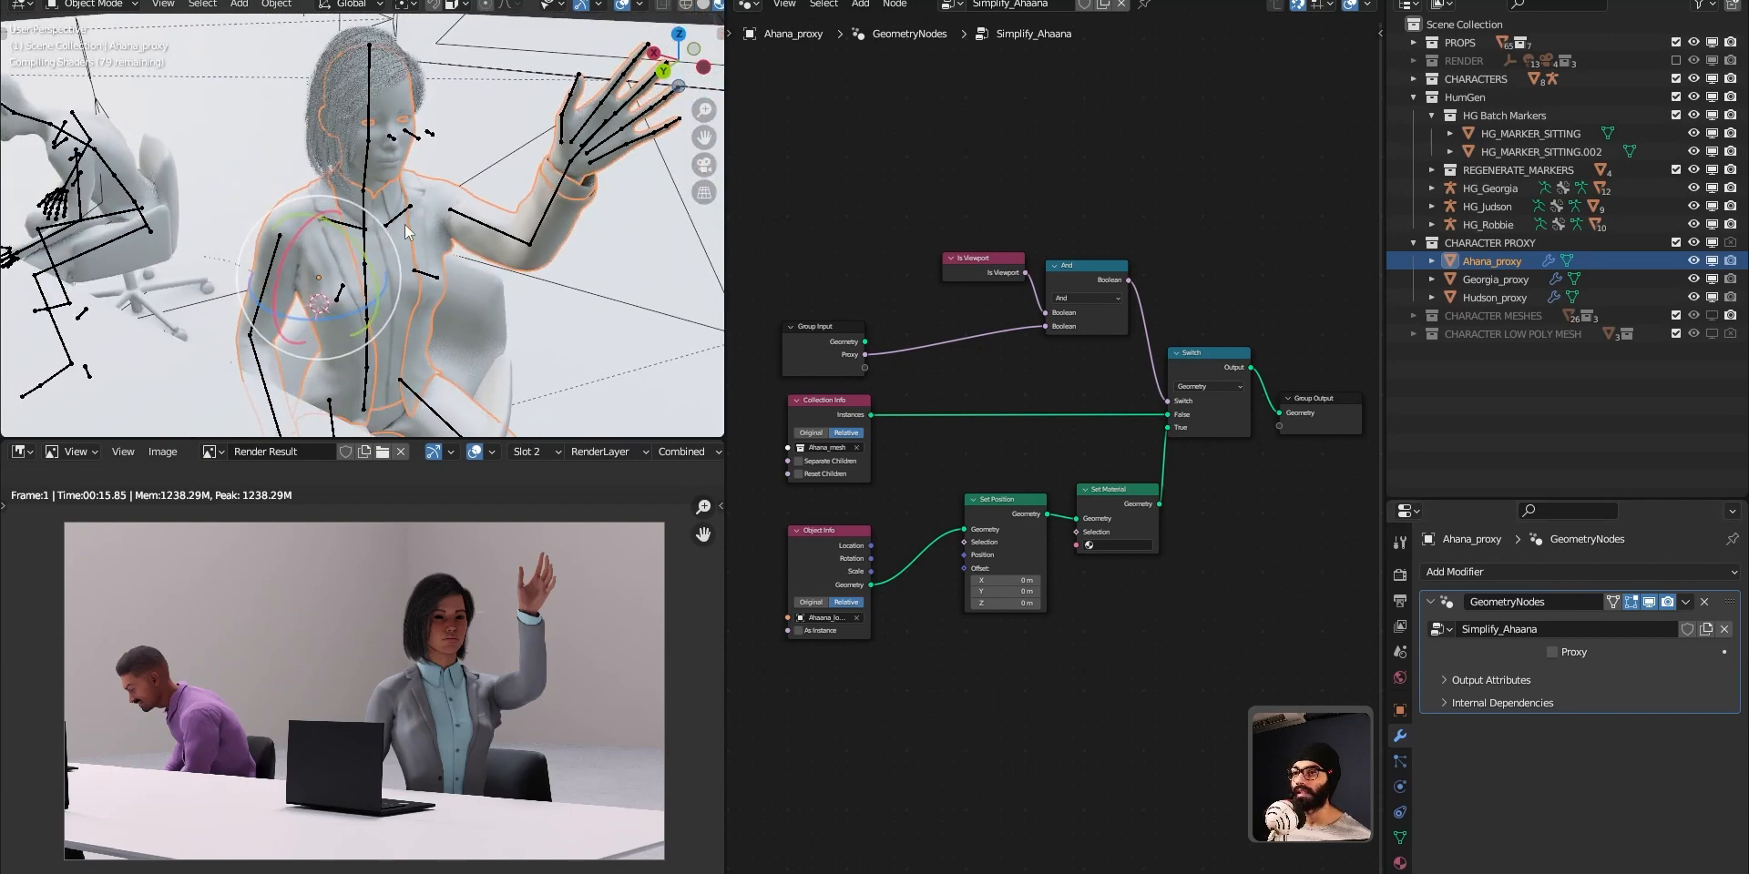
{"action": "middle_click_drag", "start_coordinate": [430, 330], "coordinate": [417, 283]}
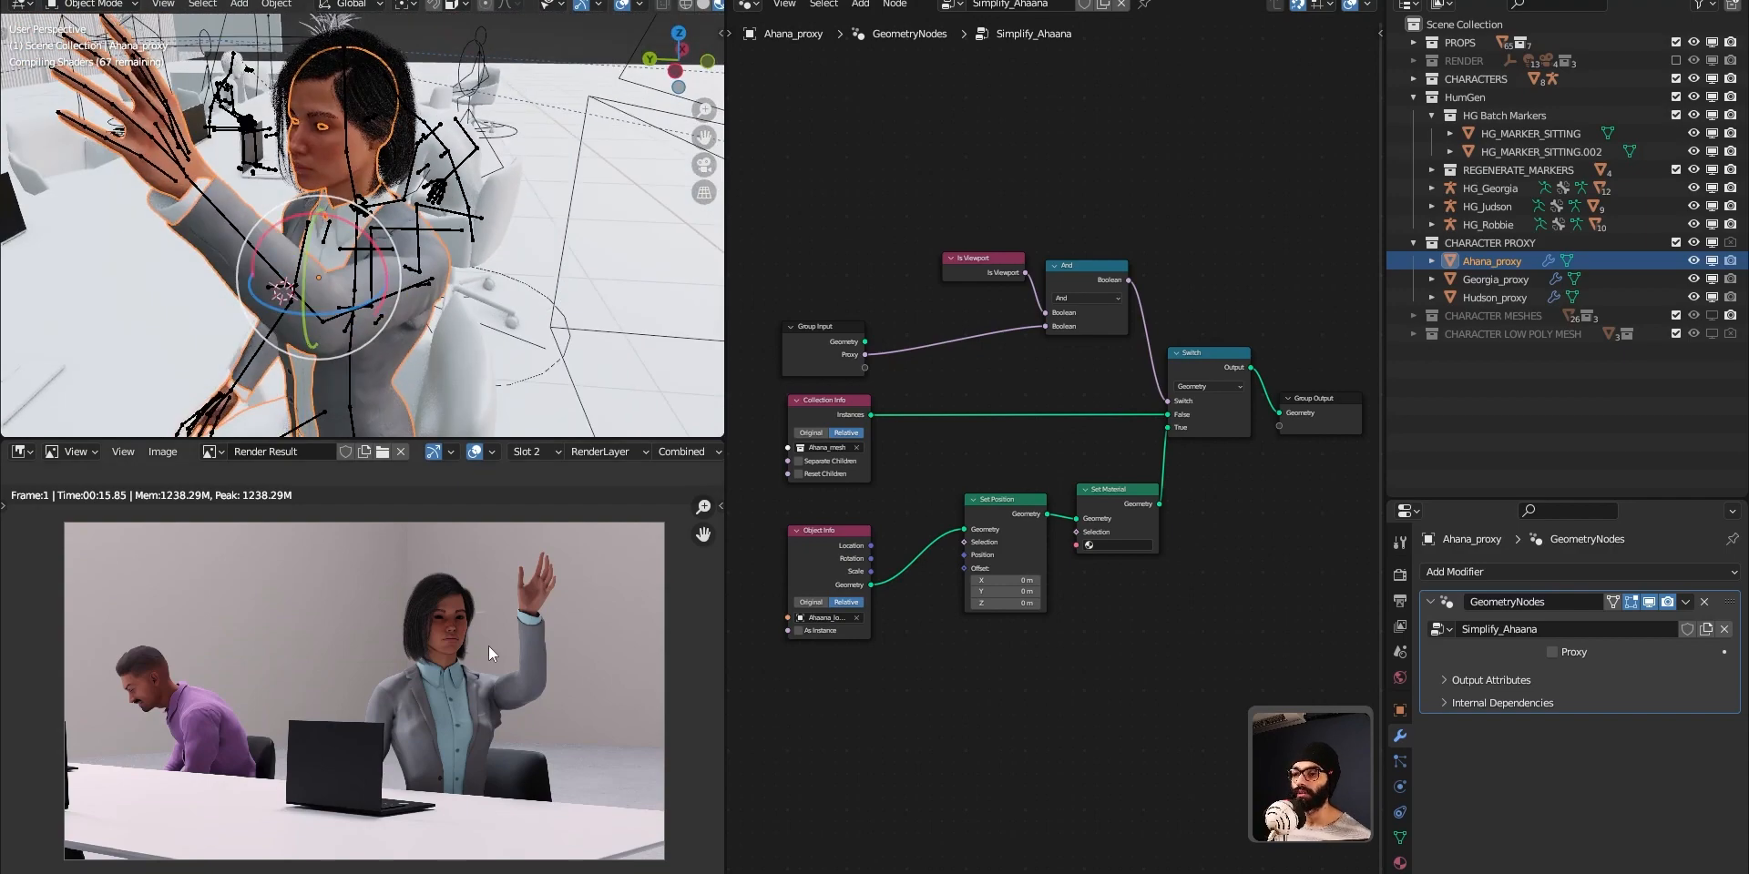
{"action": "middle_click_drag", "start_coordinate": [282, 288], "coordinate": [339, 284]}
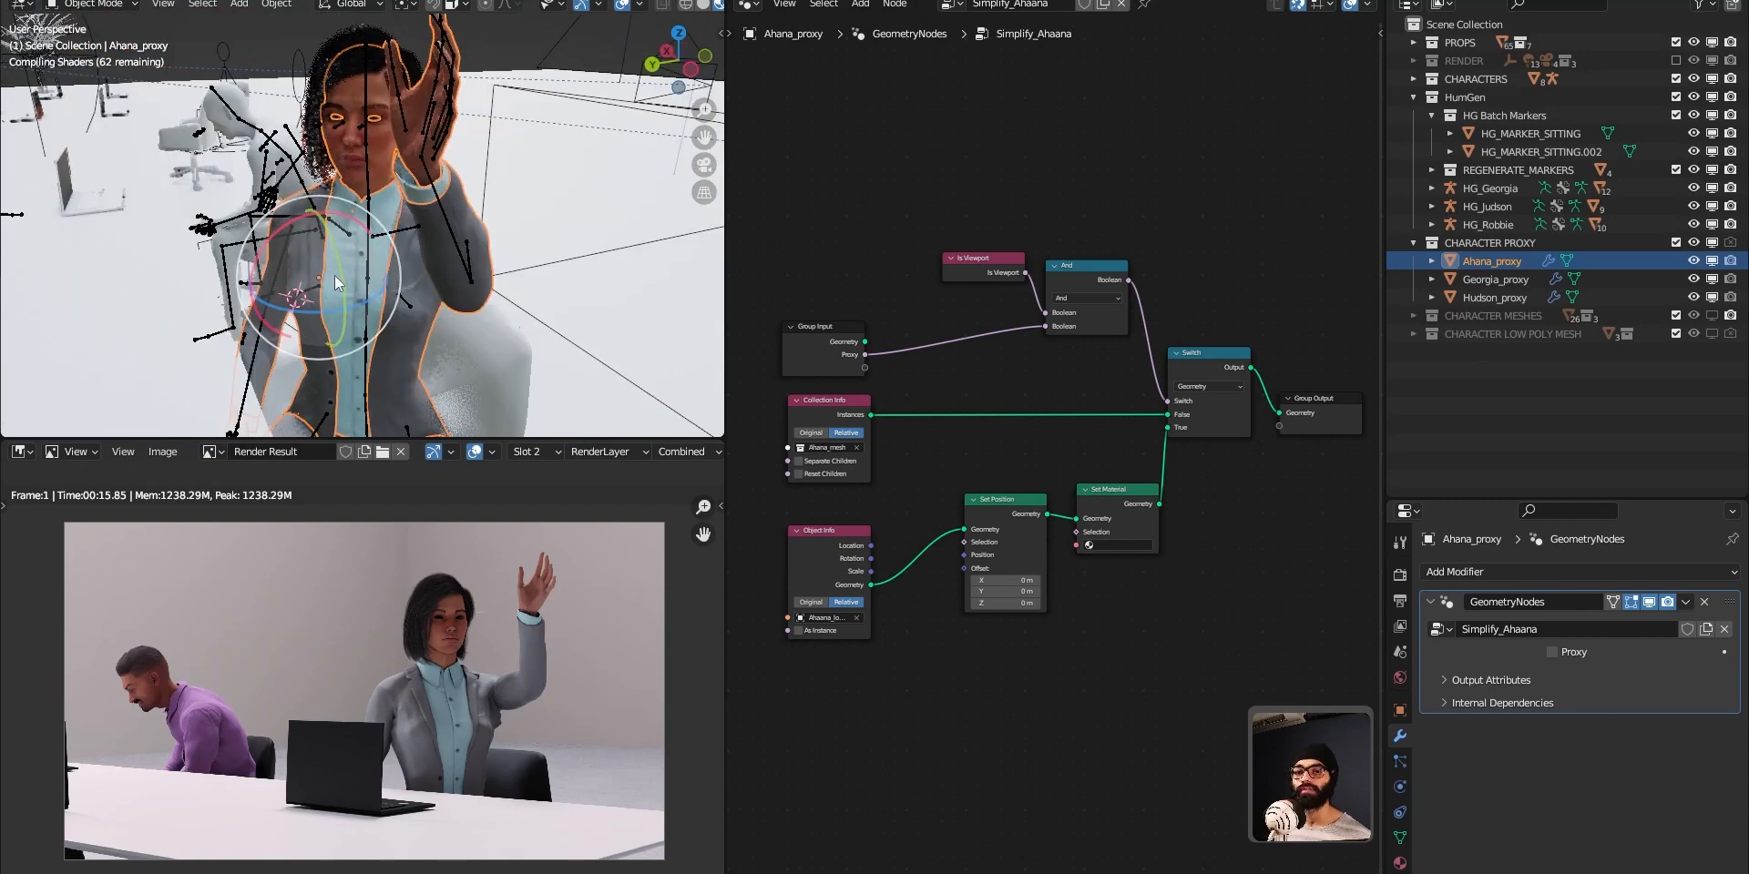
{"action": "middle_click_drag", "start_coordinate": [463, 290], "coordinate": [367, 263]}
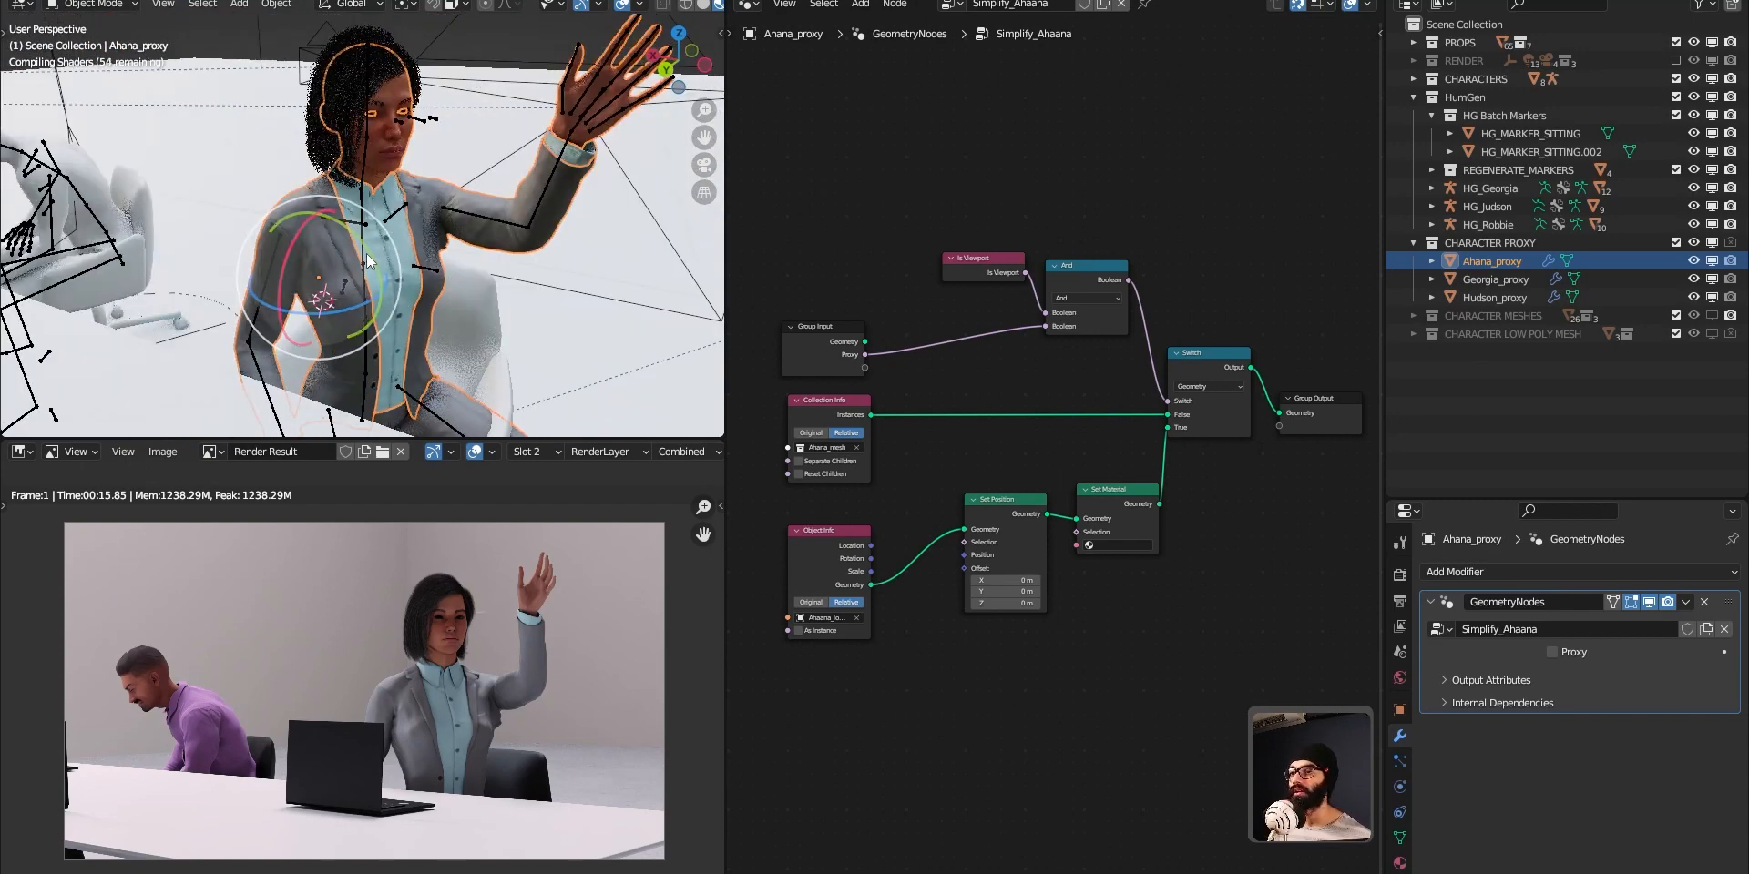
{"action": "middle_click_drag", "start_coordinate": [368, 262], "coordinate": [444, 320]}
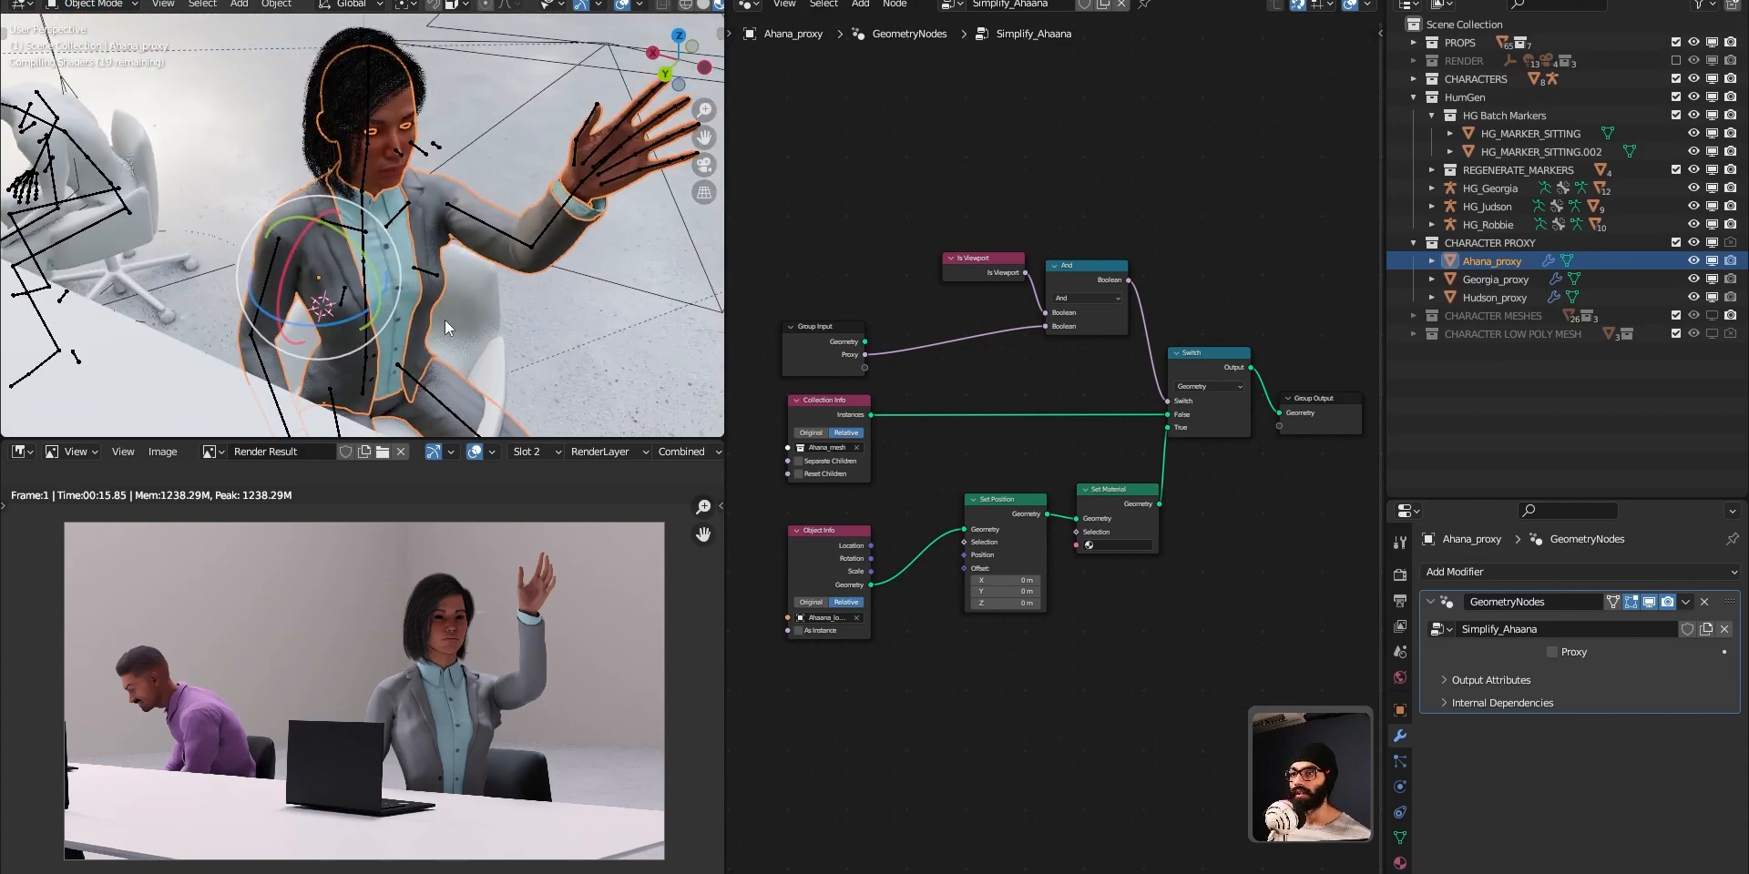
{"action": "left_click", "coordinate": [1552, 653]}
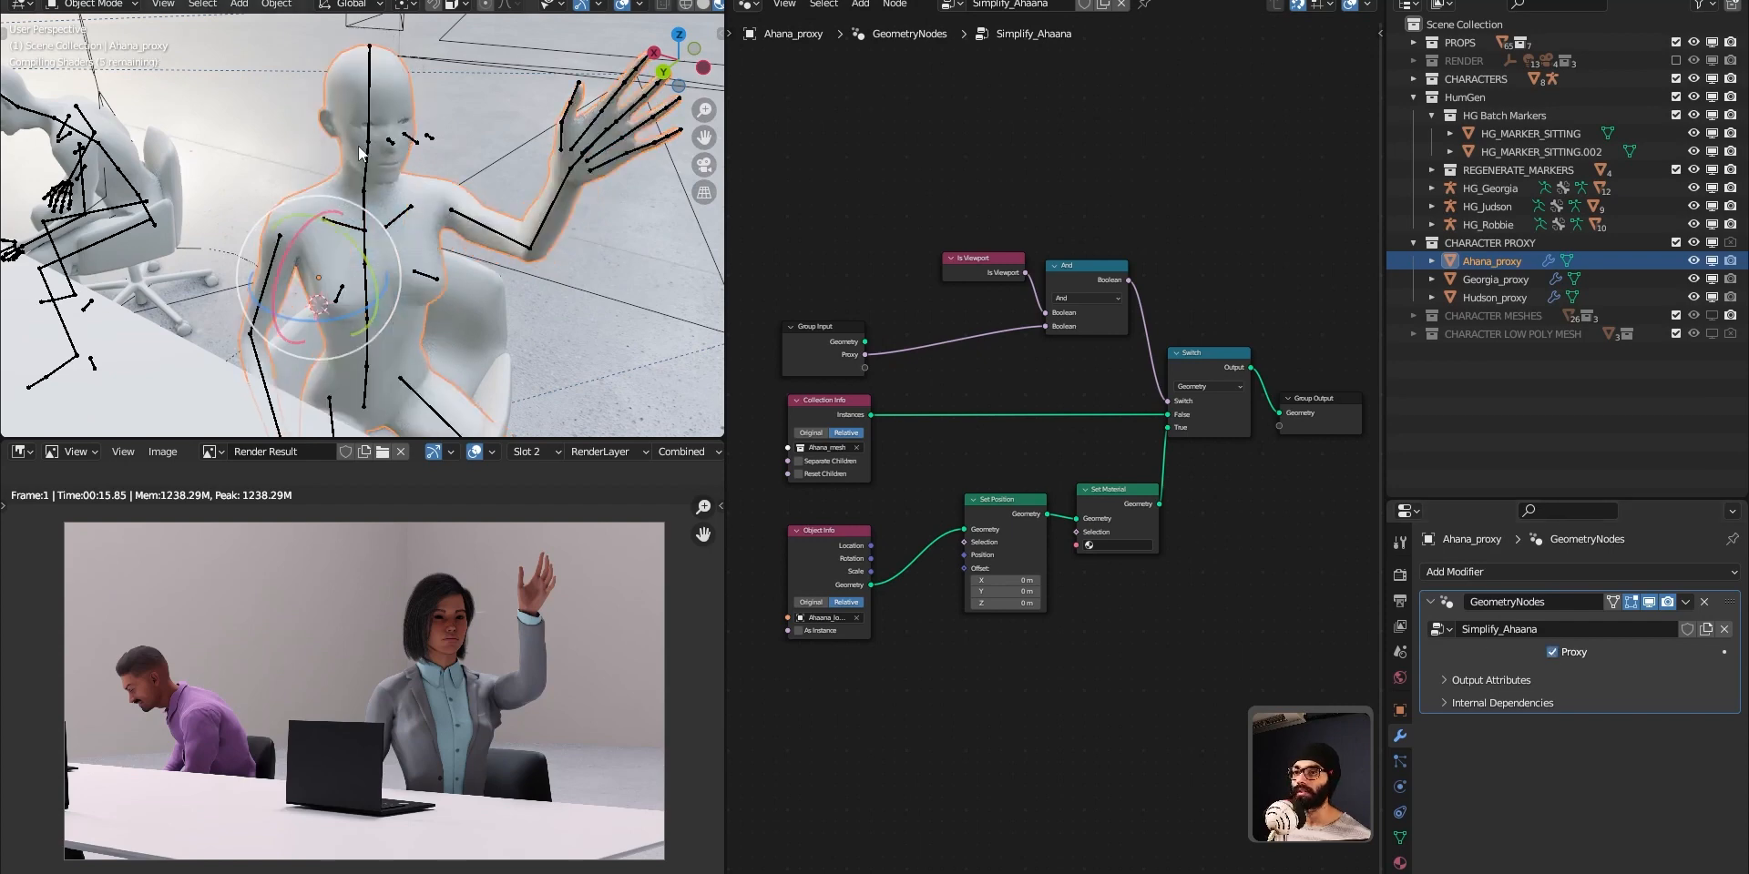
Rotate the spine.001 bone of the HG_Ahaana rig sideways in Pose Mode and return the viewport to Solid shading.
{"action": "left_click", "coordinate": [368, 96]}
{"action": "key", "text": "ctrl+Tab"}
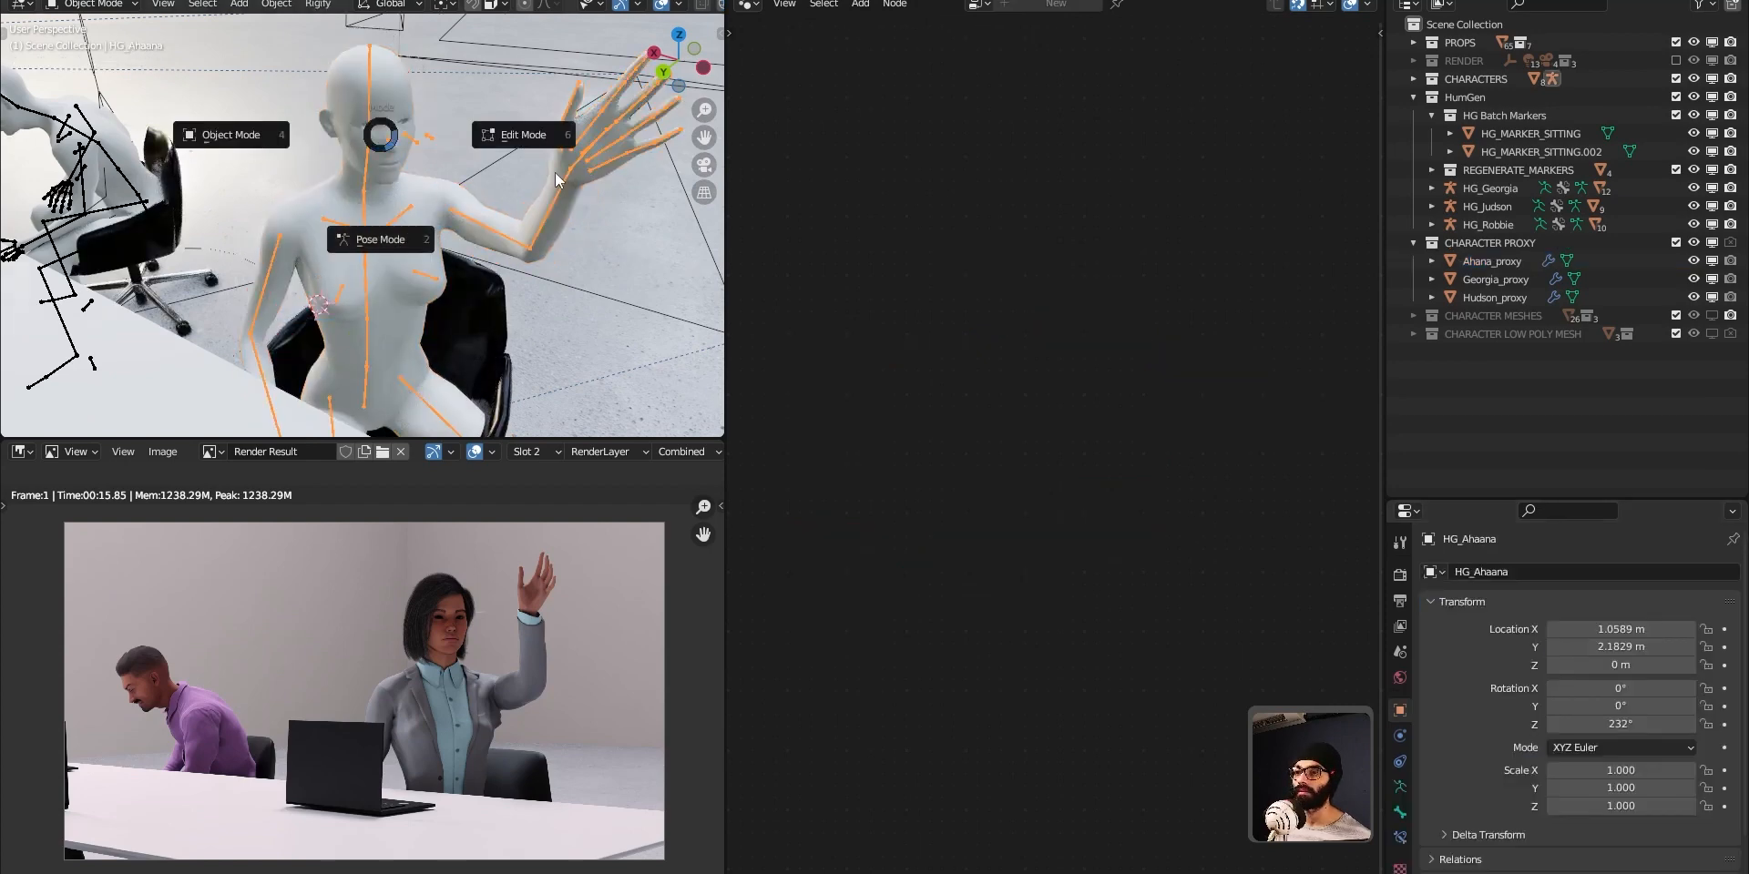
{"action": "left_click", "coordinate": [434, 221]}
{"action": "middle_click_drag", "start_coordinate": [434, 221], "coordinate": [426, 171]}
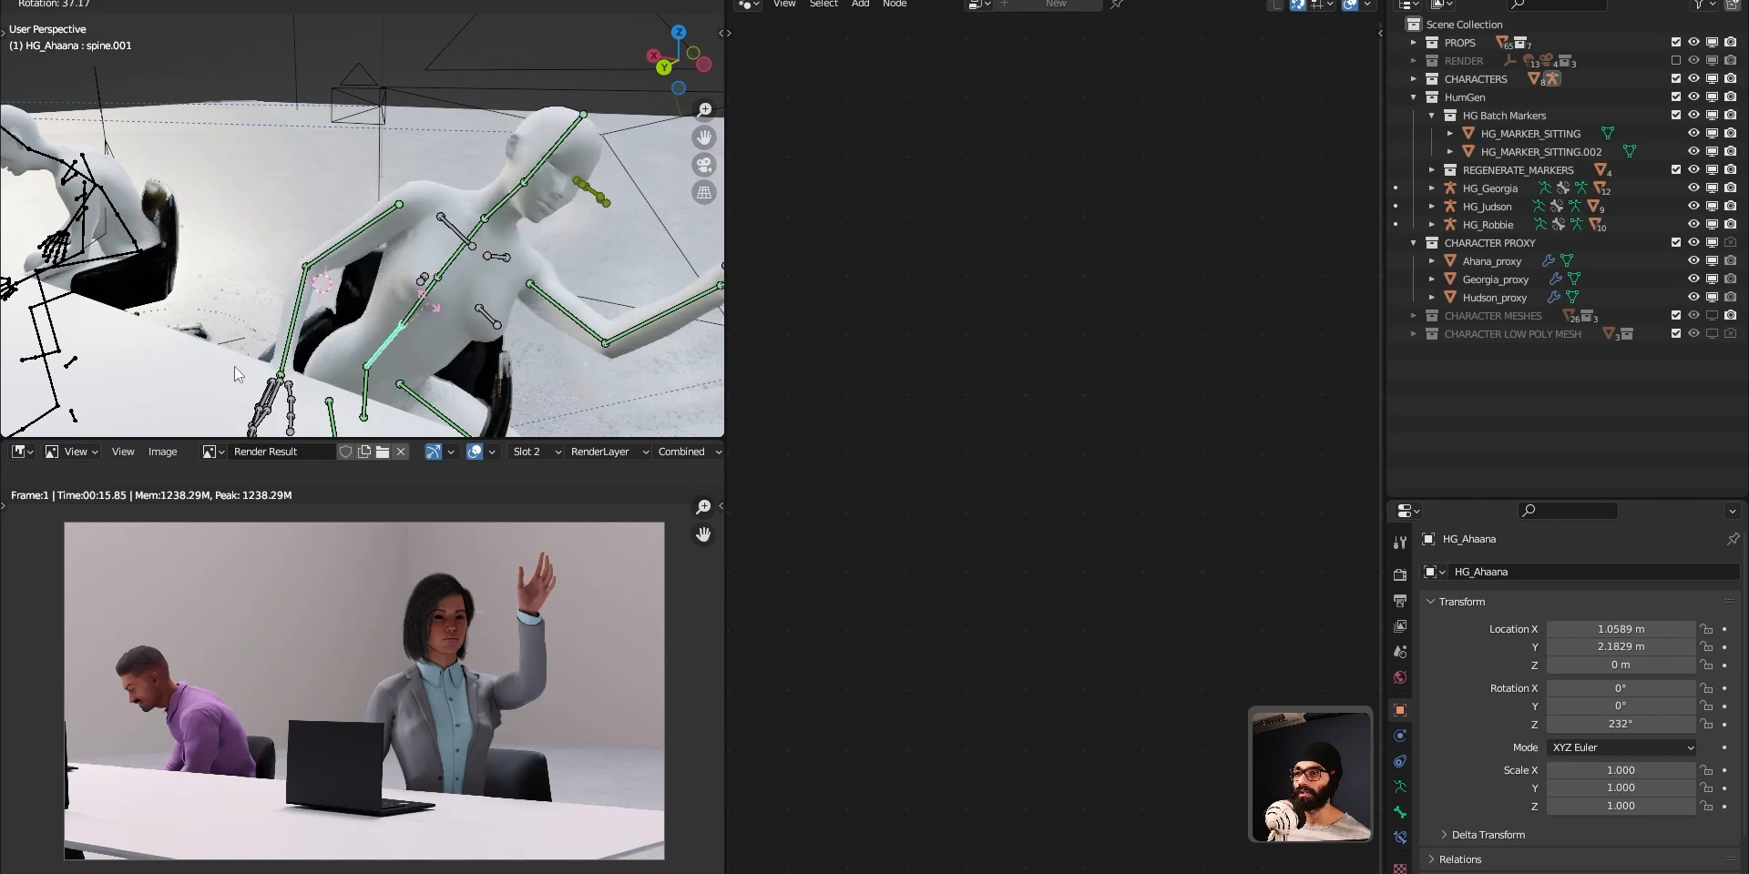
{"action": "left_click", "coordinate": [500, 312]}
{"action": "key", "text": "z"}
{"action": "left_click", "coordinate": [567, 308]}
{"action": "mouse_move", "coordinate": [510, 347]}
{"action": "middle_mouse_down"}
{"action": "mouse_move", "coordinate": [428, 302]}
{"action": "mouse_move", "coordinate": [445, 329]}
{"action": "mouse_move", "coordinate": [455, 313]}
{"action": "middle_mouse_up"}
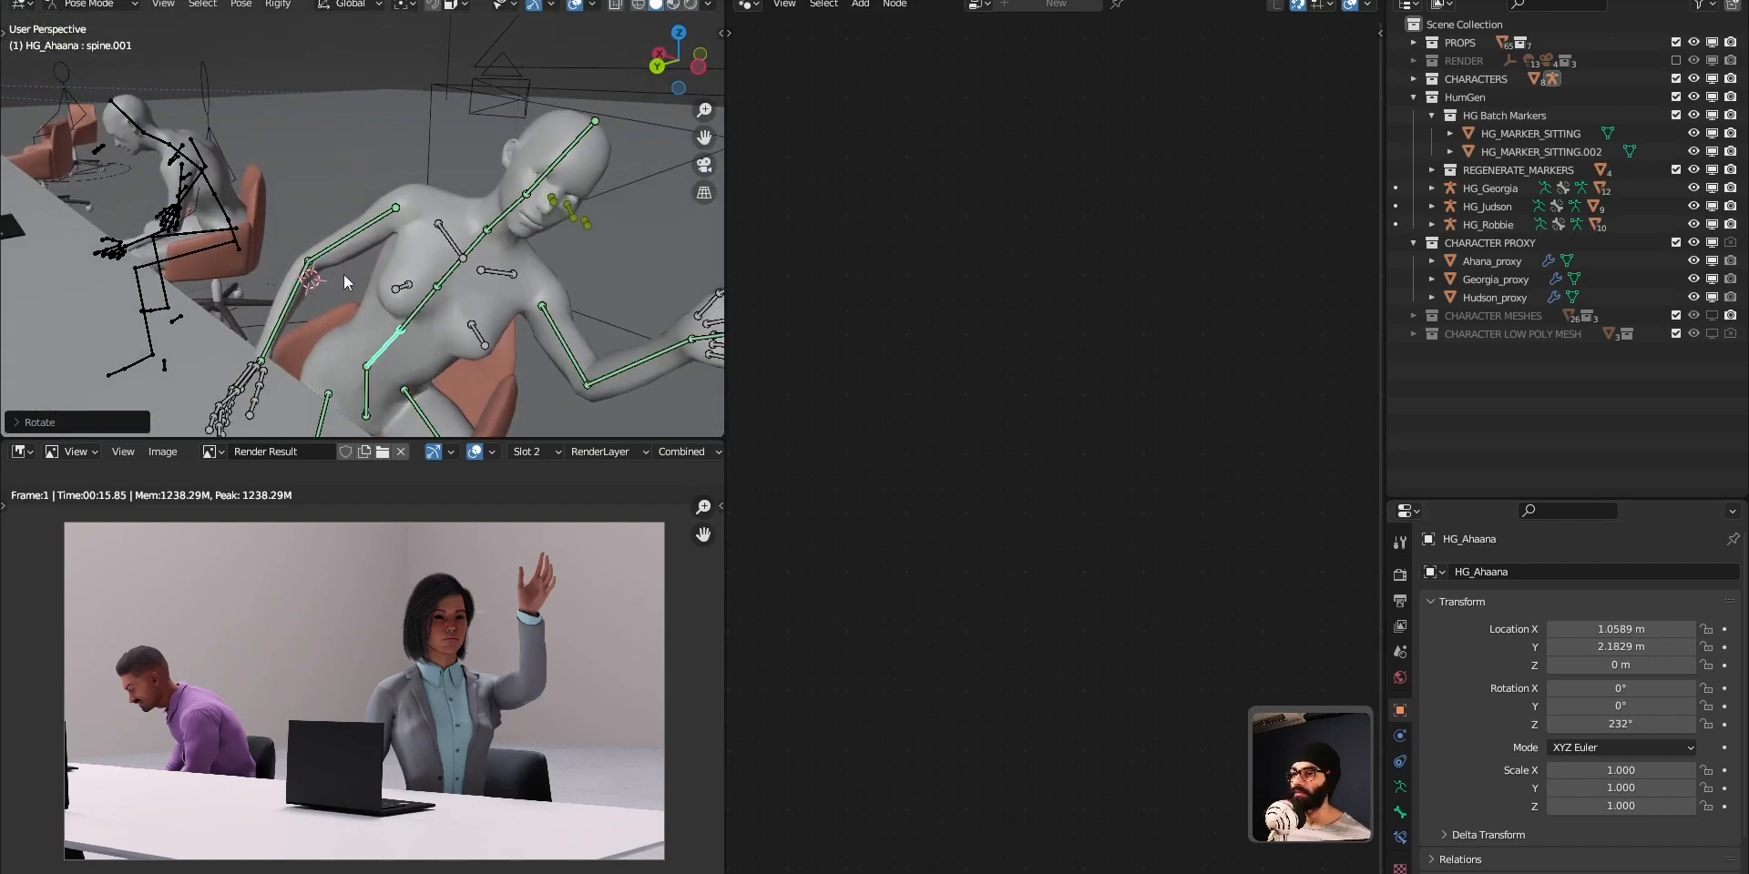
Select Ahana_proxy, turn off its Proxy option and examine the full-detail mesh in the bent pose.
{"action": "left_click", "coordinate": [1548, 261]}
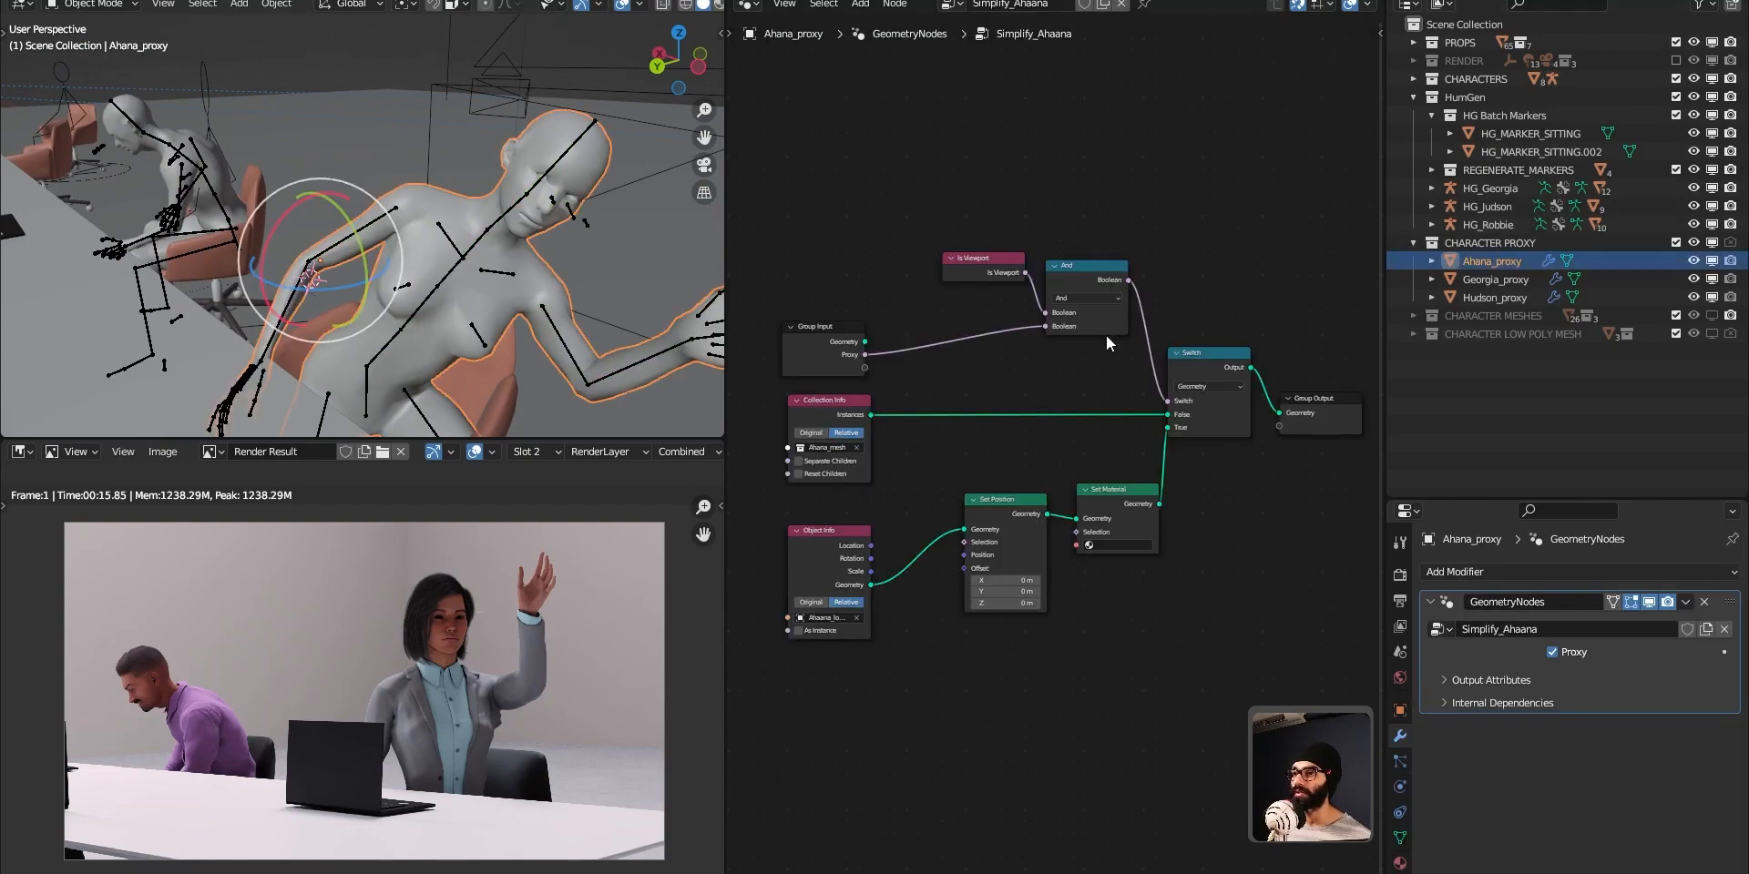
{"action": "left_click", "coordinate": [1552, 653]}
{"action": "middle_click_drag", "start_coordinate": [565, 264], "coordinate": [541, 209]}
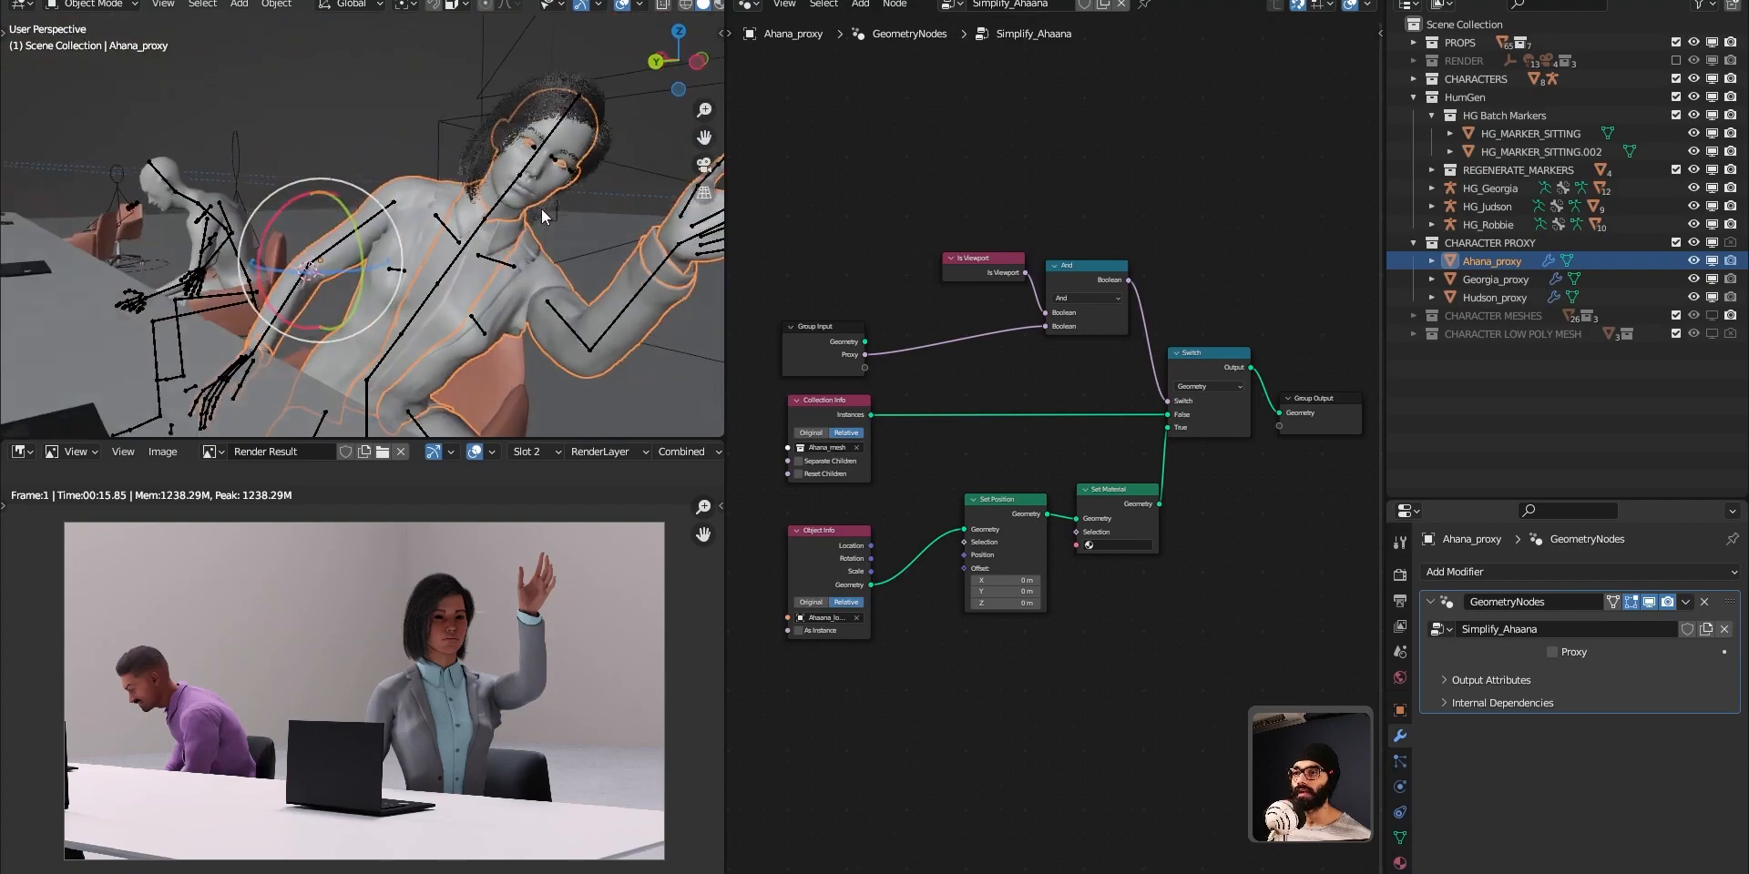
{"action": "scroll", "coordinate": [543, 227], "scroll_direction": "up", "scroll_amount": 5}
{"action": "mouse_move", "coordinate": [545, 288]}
{"action": "middle_mouse_down"}
{"action": "mouse_move", "coordinate": [523, 212]}
{"action": "mouse_move", "coordinate": [566, 366]}
{"action": "mouse_move", "coordinate": [538, 246]}
{"action": "mouse_move", "coordinate": [526, 305]}
{"action": "mouse_move", "coordinate": [554, 286]}
{"action": "middle_mouse_up"}
{"action": "scroll", "coordinate": [554, 290], "scroll_direction": "down", "scroll_amount": 10}
{"action": "scroll", "coordinate": [474, 288], "scroll_direction": "up", "scroll_amount": 3}
{"action": "scroll", "coordinate": [566, 366], "scroll_direction": "up", "scroll_amount": 8}
{"action": "scroll", "coordinate": [554, 228], "scroll_direction": "down", "scroll_amount": 4}
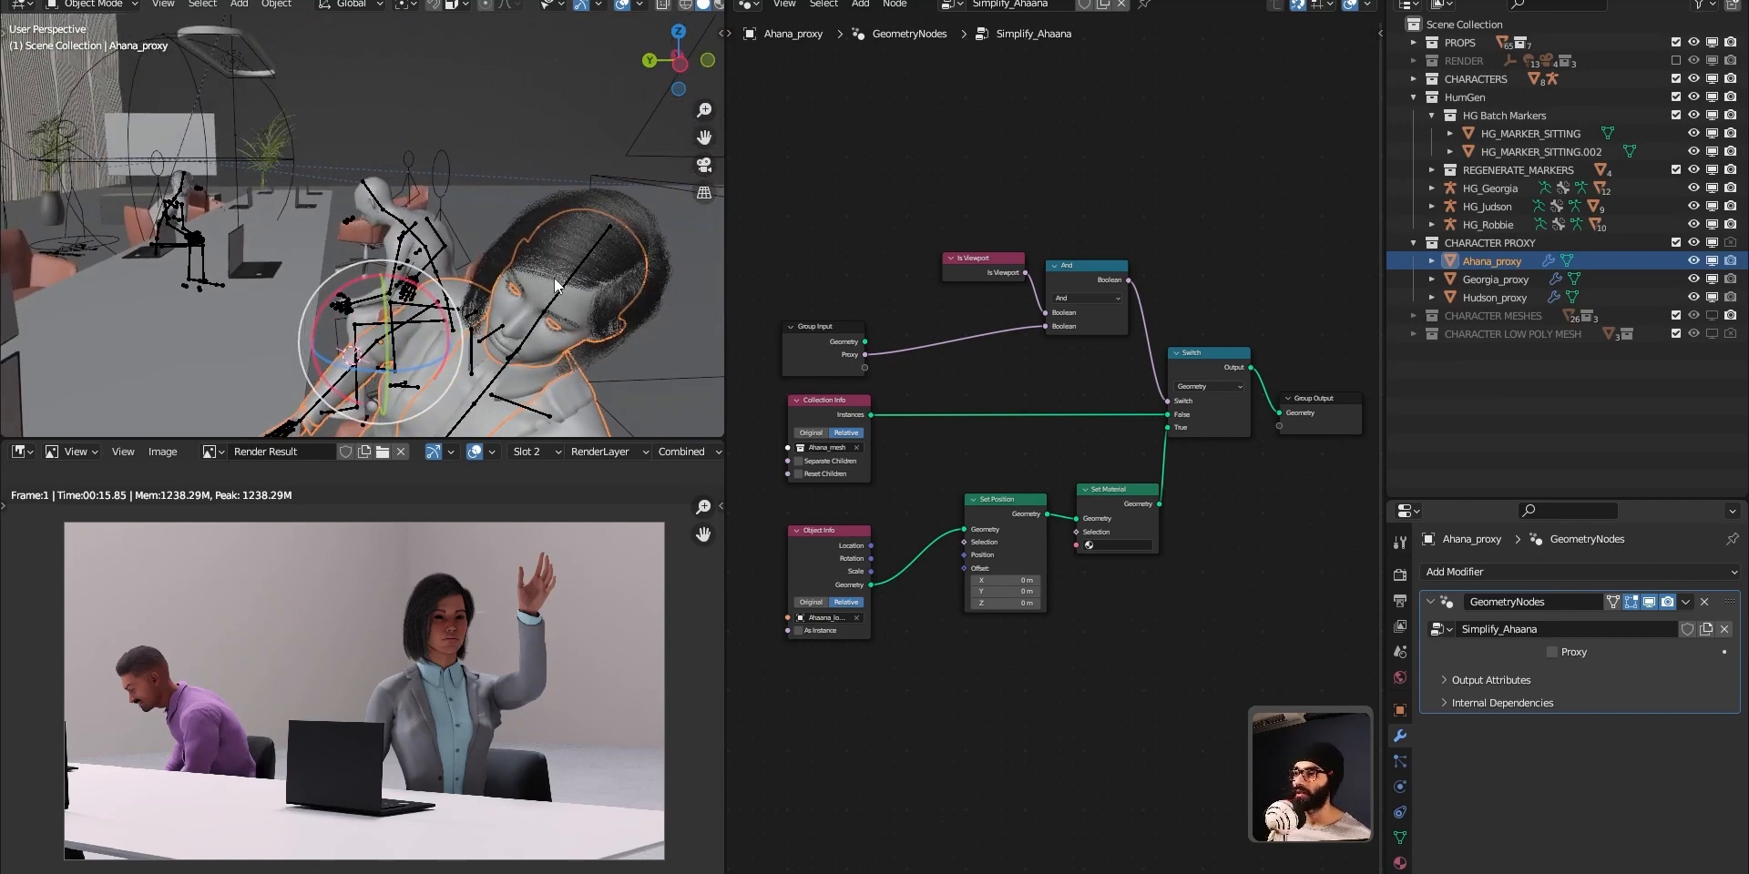
Undo the Proxy change and the rotation of the HG_Ahaana spine bone.
{"action": "left_click_drag", "start_coordinate": [797, 173], "coordinate": [1302, 665]}
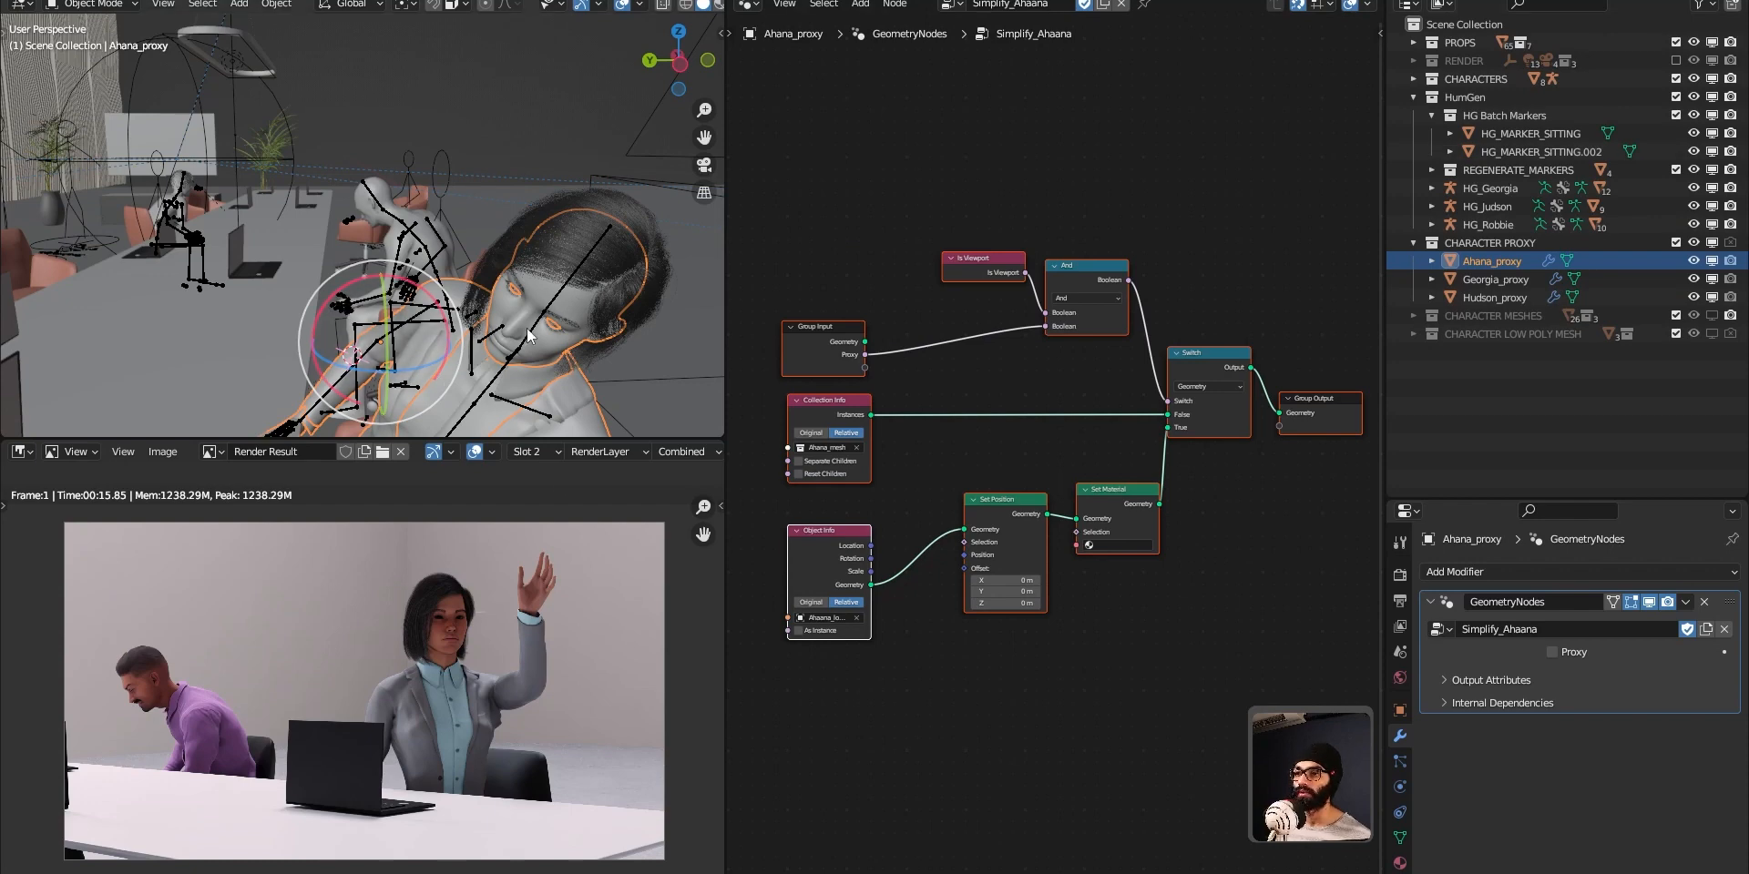
{"action": "key", "text": "ctrl+z"}
{"action": "key", "text": "ctrl+z"}
{"action": "left_click", "coordinate": [420, 379]}
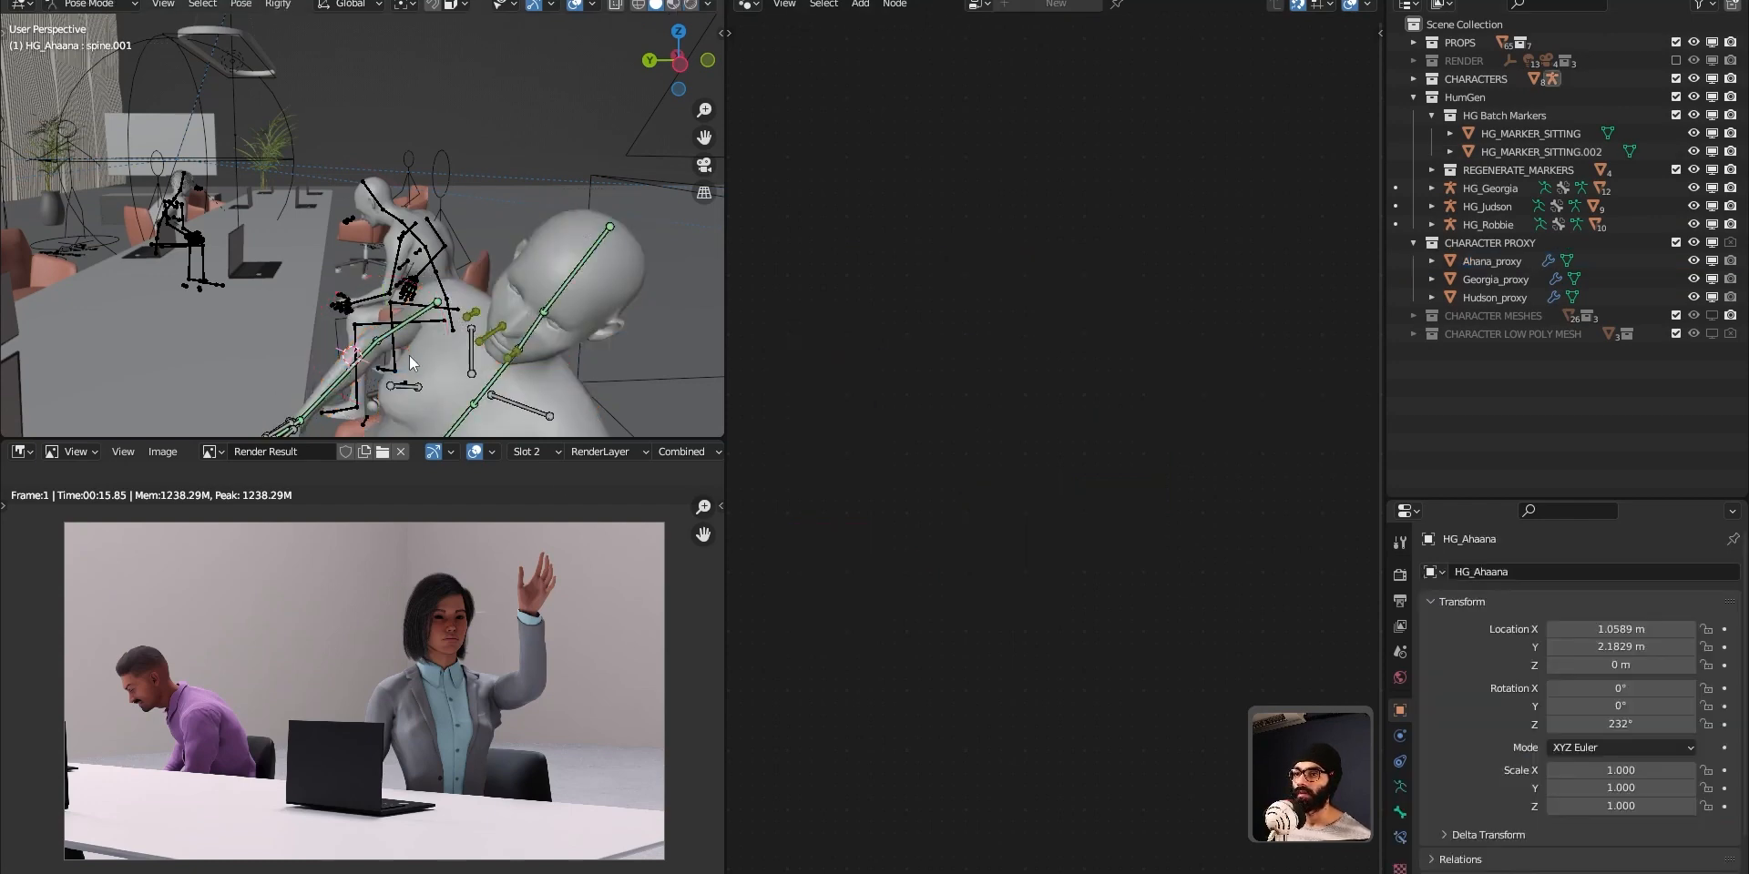
{"action": "key", "text": "ctrl+z"}
{"action": "middle_click_drag", "start_coordinate": [414, 299], "coordinate": [525, 330]}
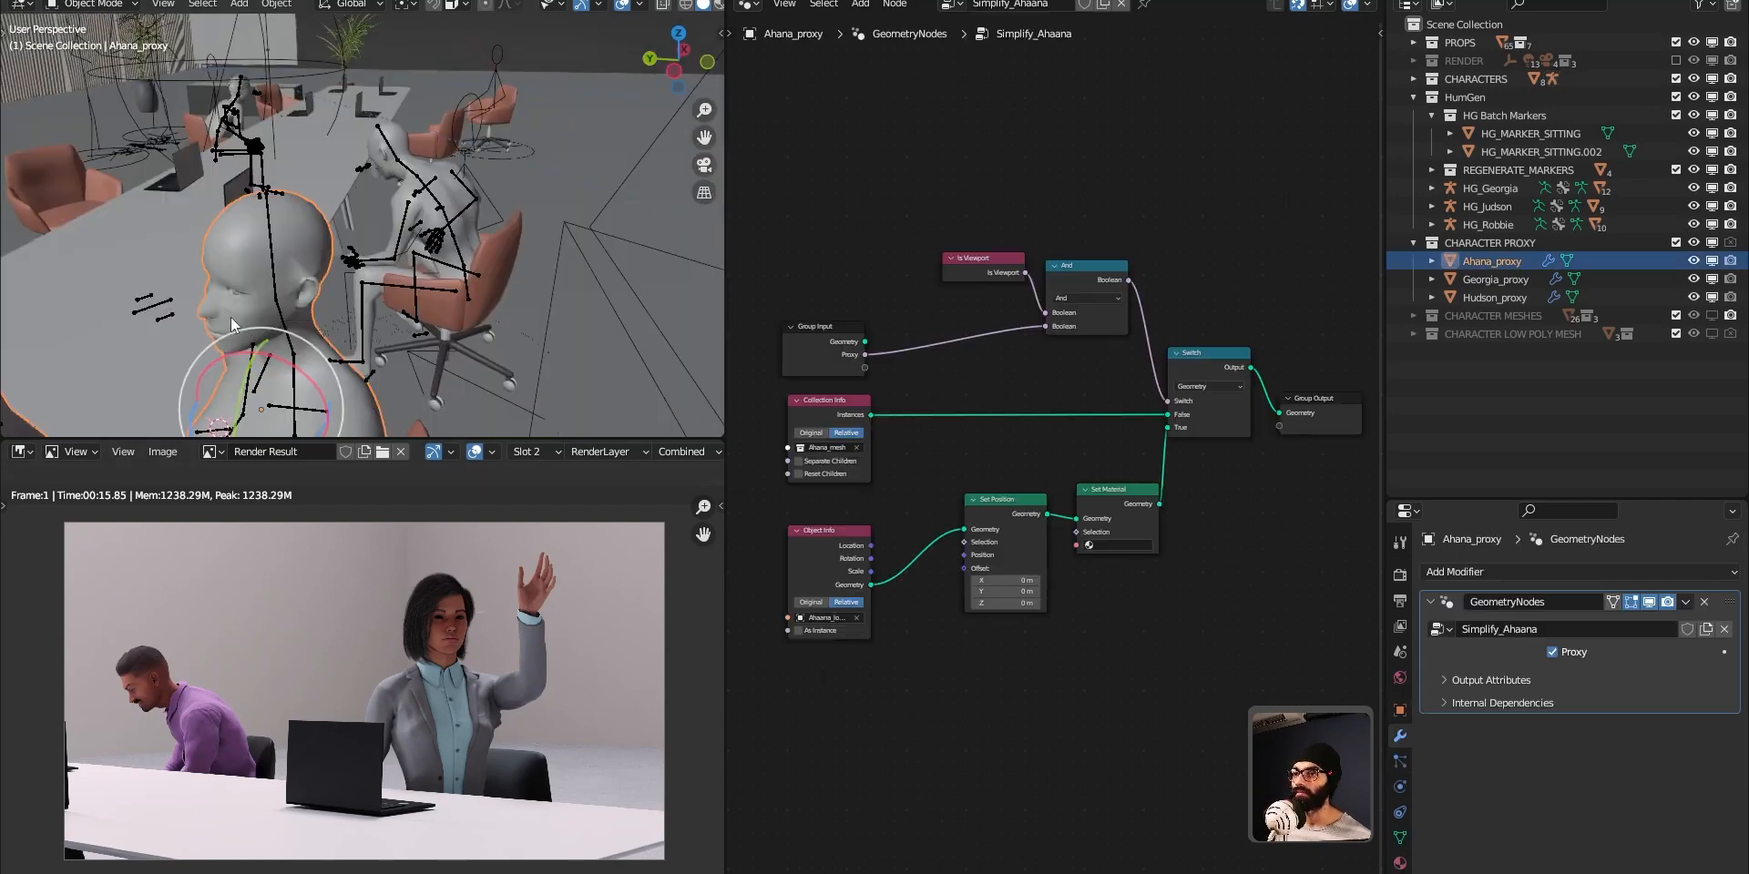
{"action": "scroll", "coordinate": [232, 317], "scroll_direction": "down", "scroll_amount": 5}
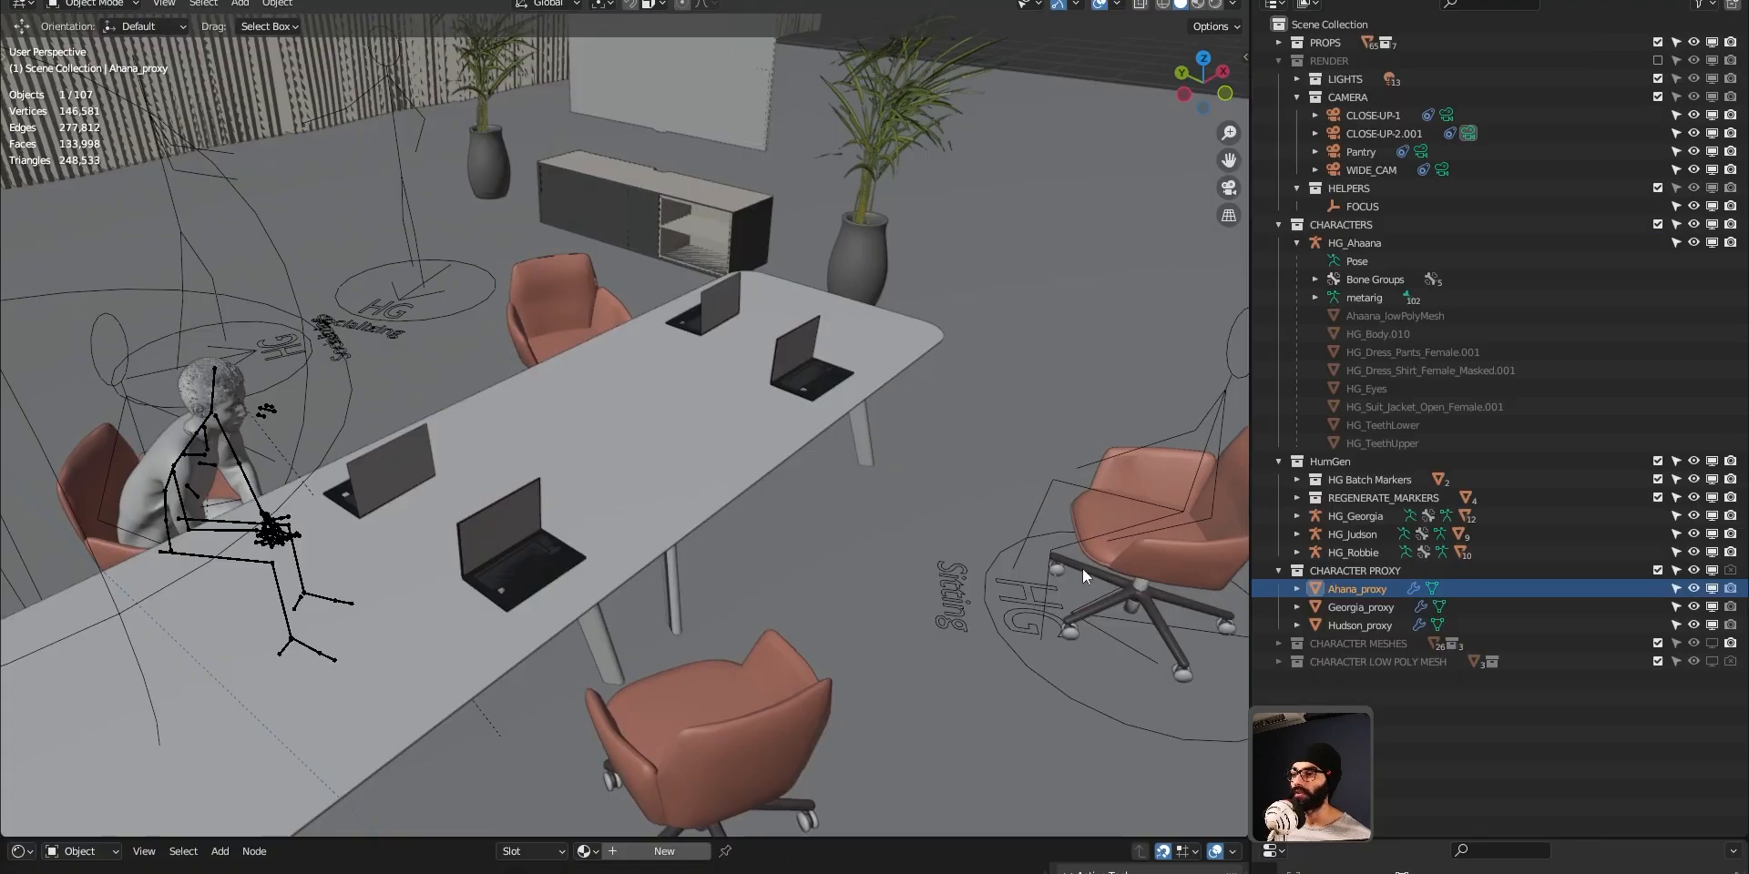
{"action": "left_click", "coordinate": [1055, 578]}
{"action": "left_click", "coordinate": [1053, 578]}
{"action": "mouse_move", "coordinate": [954, 582]}
{"action": "middle_mouse_down", "text": "shift"}
{"action": "mouse_move", "coordinate": [844, 539]}
{"action": "mouse_move", "coordinate": [867, 534]}
{"action": "middle_mouse_up", "text": "shift"}
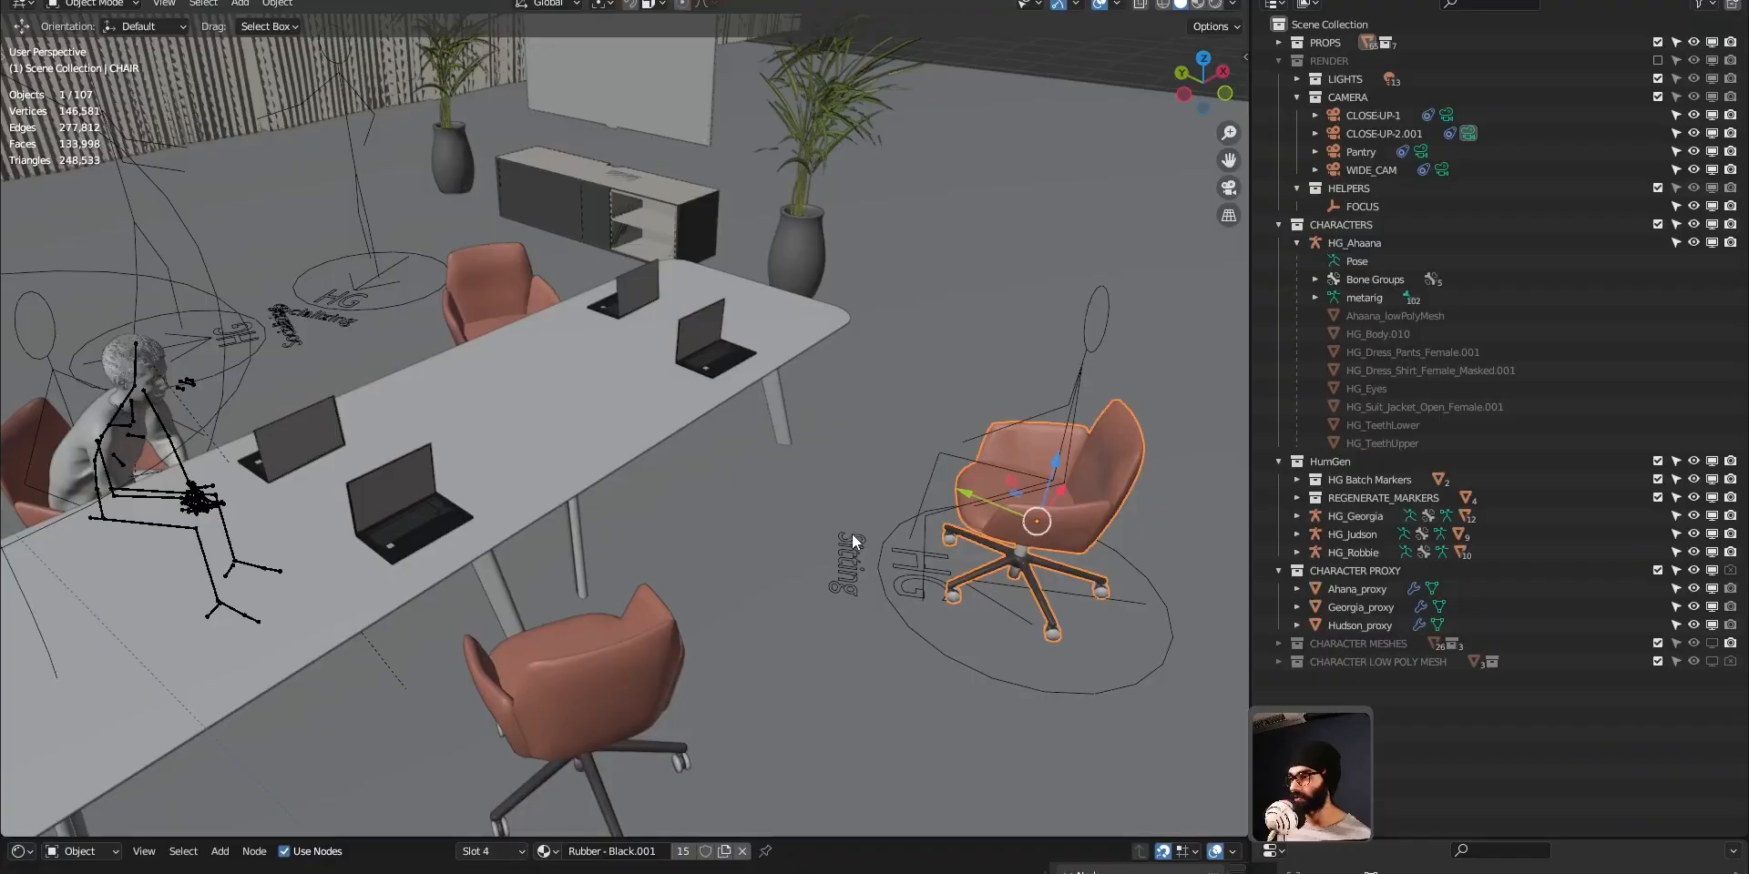
{"action": "middle_click_drag", "start_coordinate": [851, 534], "coordinate": [769, 478]}
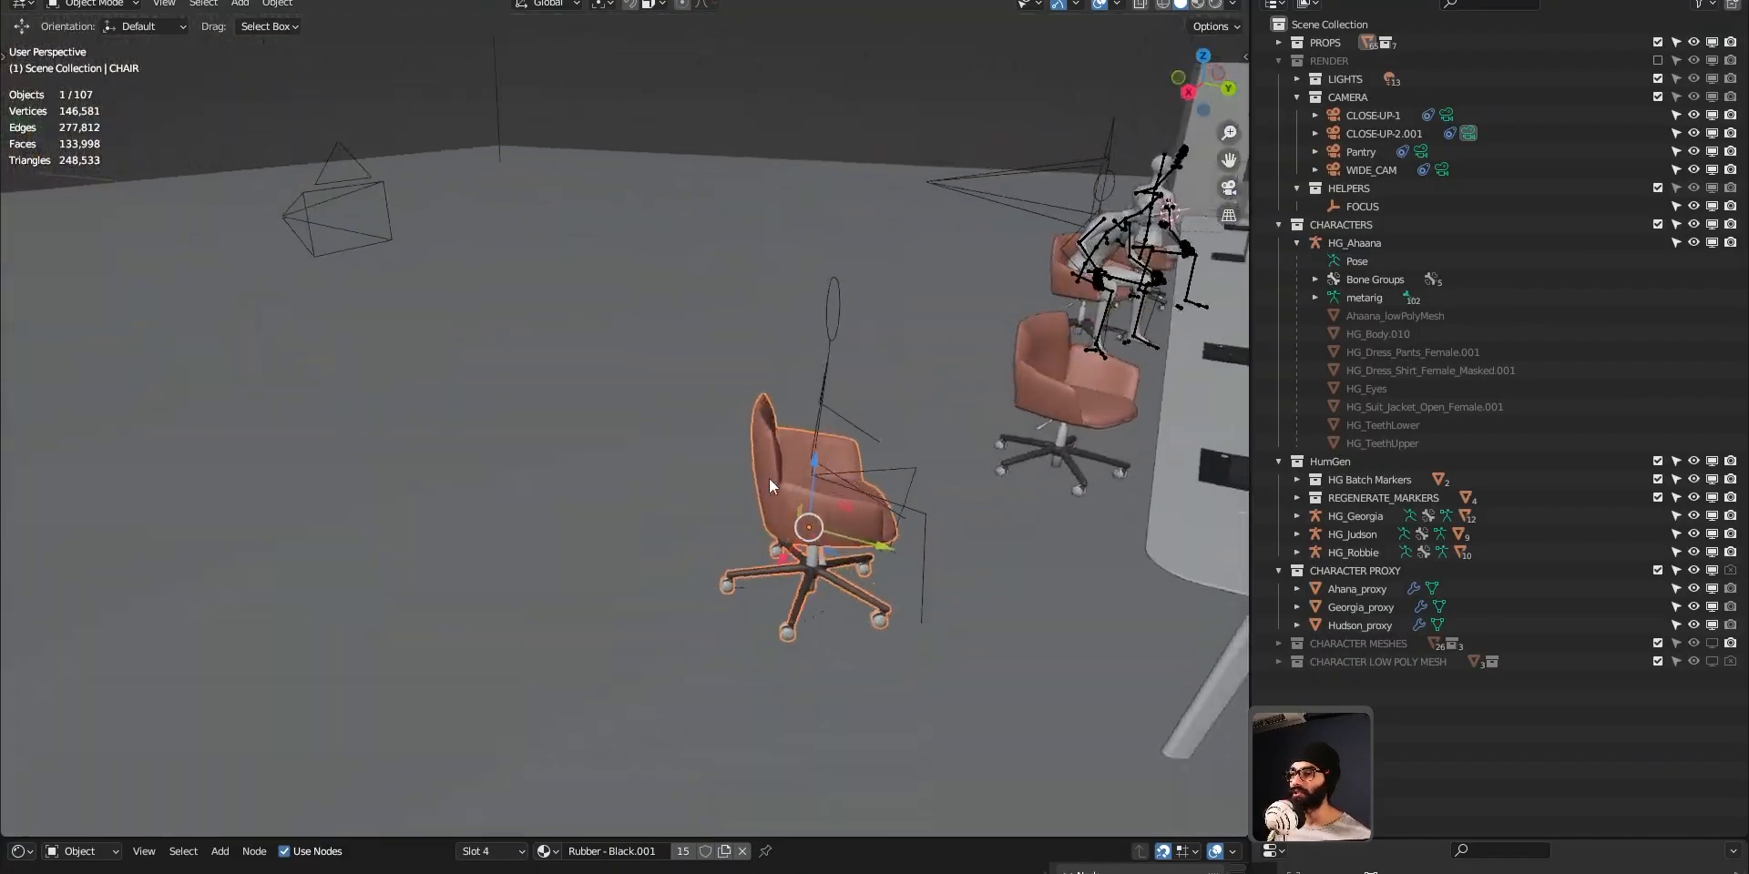
Select the sitting marker on the separate chair and look at the Human Generator marker types available for adding.
{"action": "left_click", "coordinate": [816, 434]}
{"action": "key", "text": "shift+a"}
{"action": "mouse_move", "coordinate": [765, 850]}
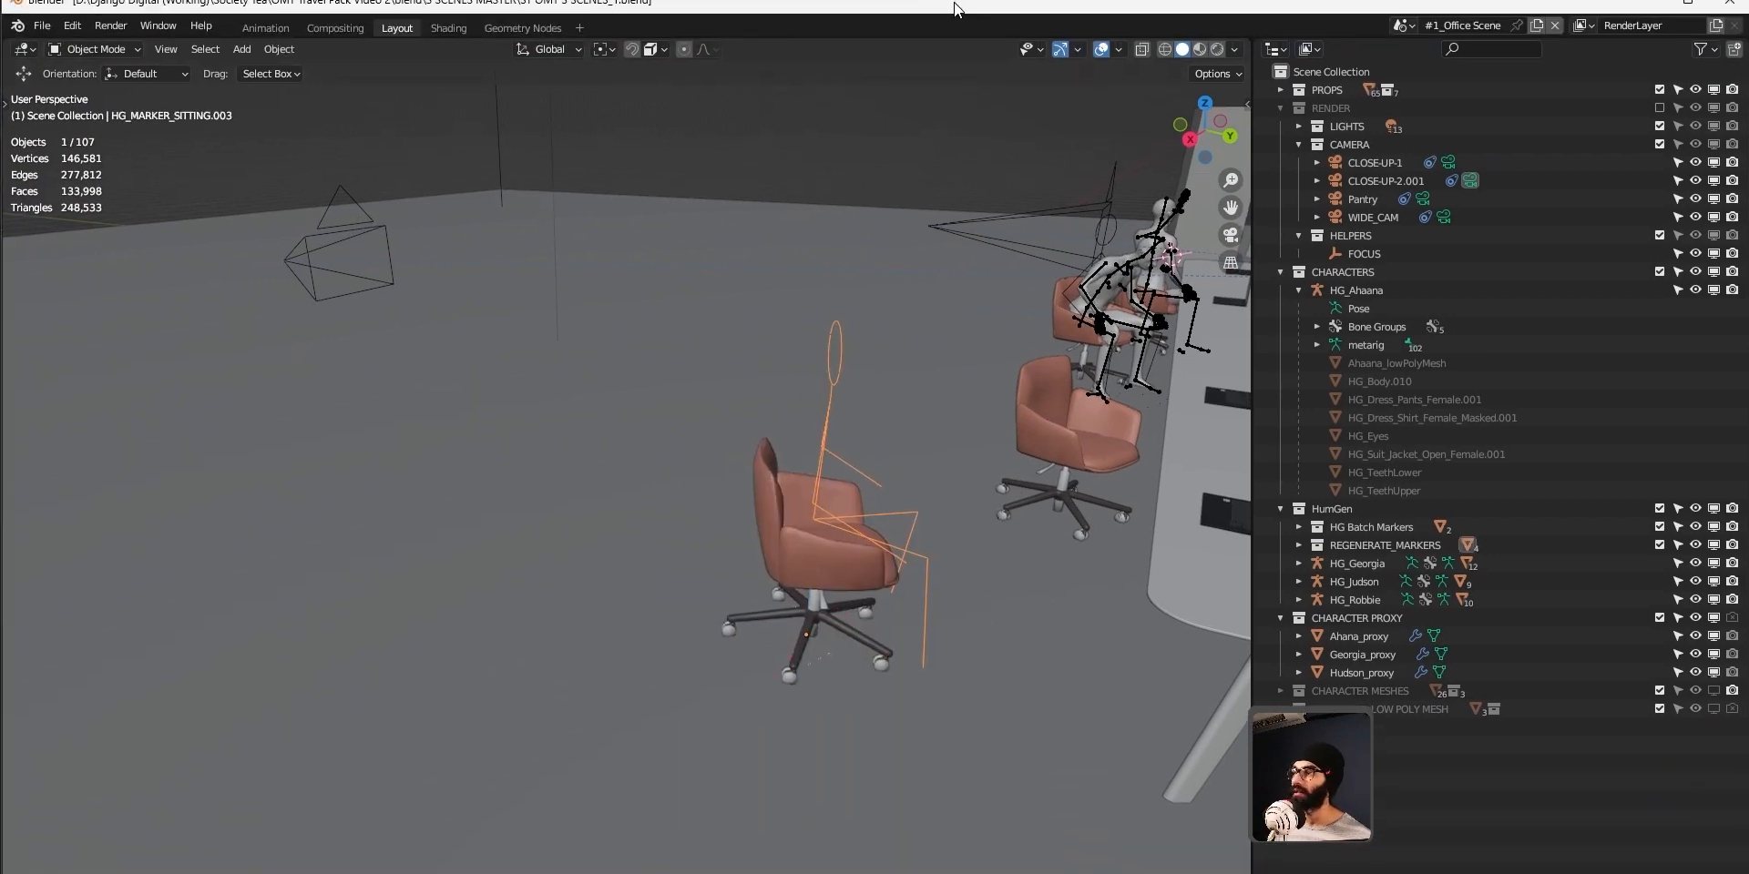
{"action": "mouse_move", "coordinate": [964, 2]}
{"action": "left_mouse_down"}
{"action": "mouse_move", "coordinate": [965, 149]}
{"action": "mouse_move", "coordinate": [965, 0]}
{"action": "left_mouse_up"}
{"action": "key", "text": "shift+a"}
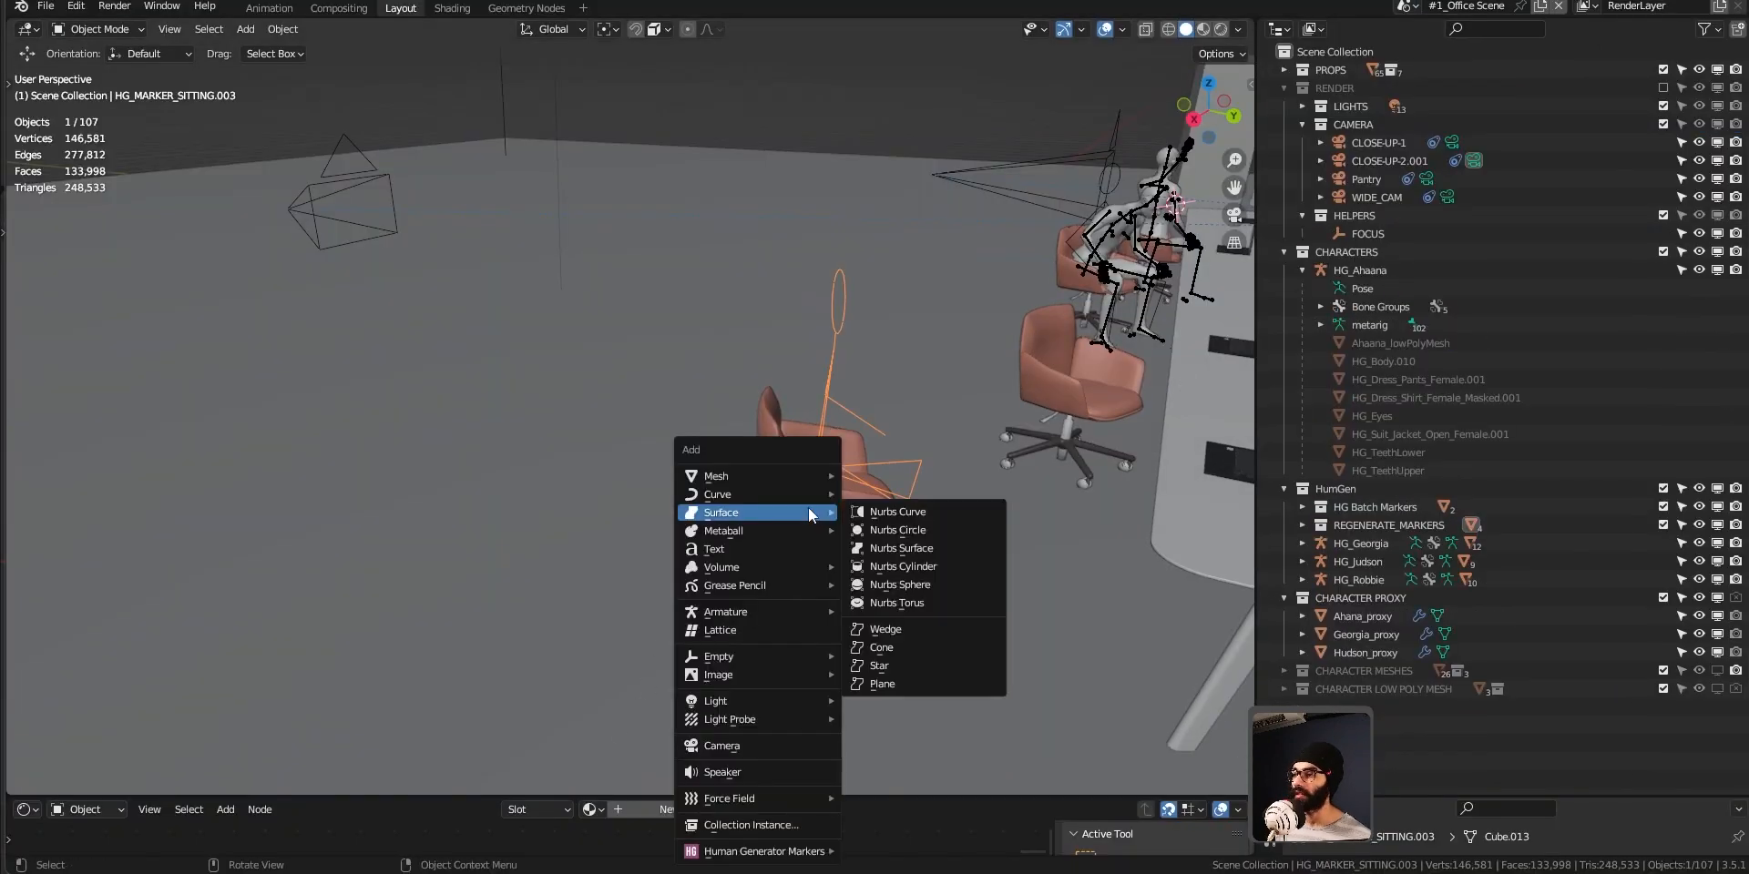
{"action": "mouse_move", "coordinate": [816, 855]}
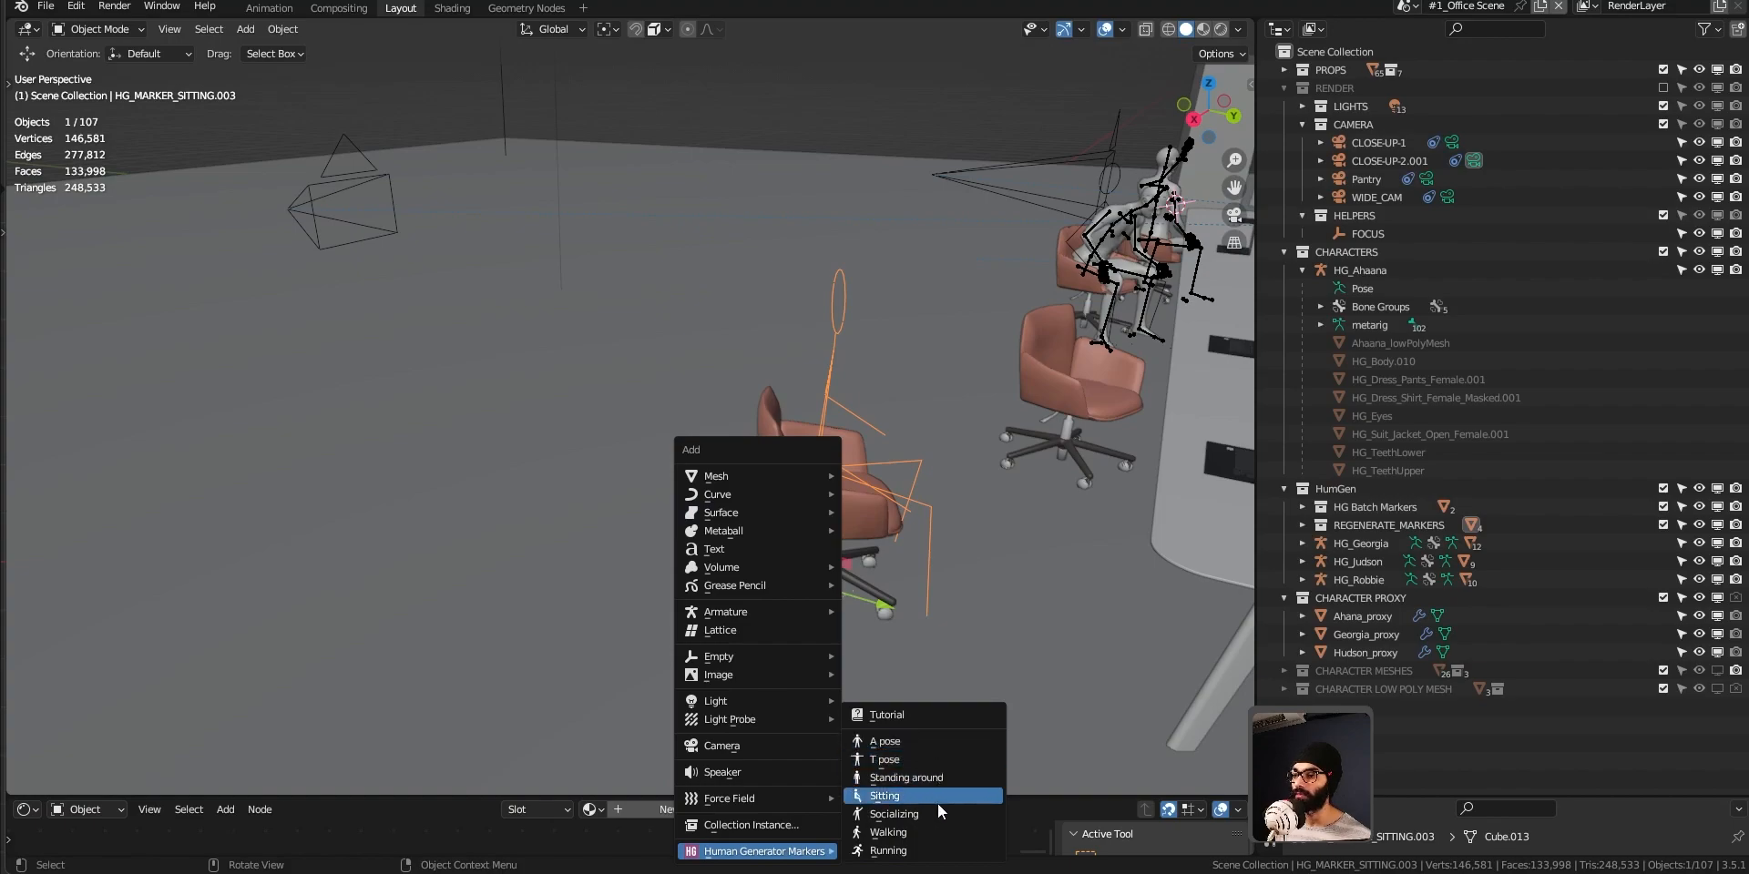
Select the Socializing marker nearest the potted plant and show the HumGen Batch Generator settings in a widened sidebar.
{"action": "key", "text": "KP_Decimal"}
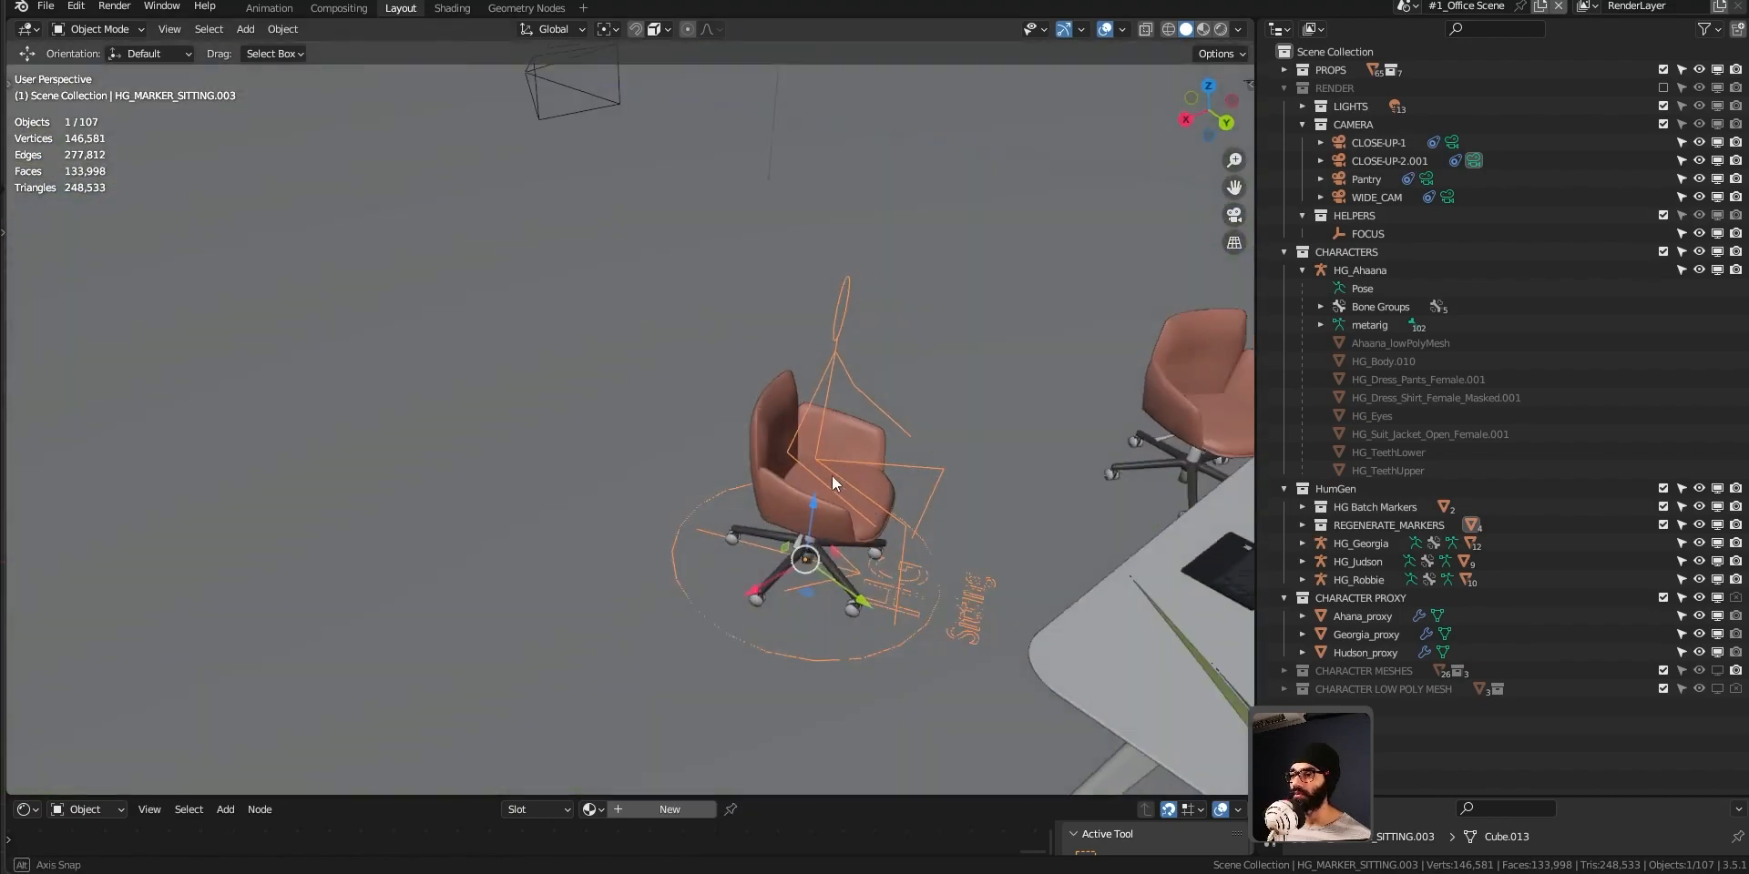
{"action": "middle_click_drag", "start_coordinate": [724, 475], "coordinate": [310, 465], "text": "shift"}
{"action": "middle_click_drag", "start_coordinate": [962, 456], "coordinate": [627, 448]}
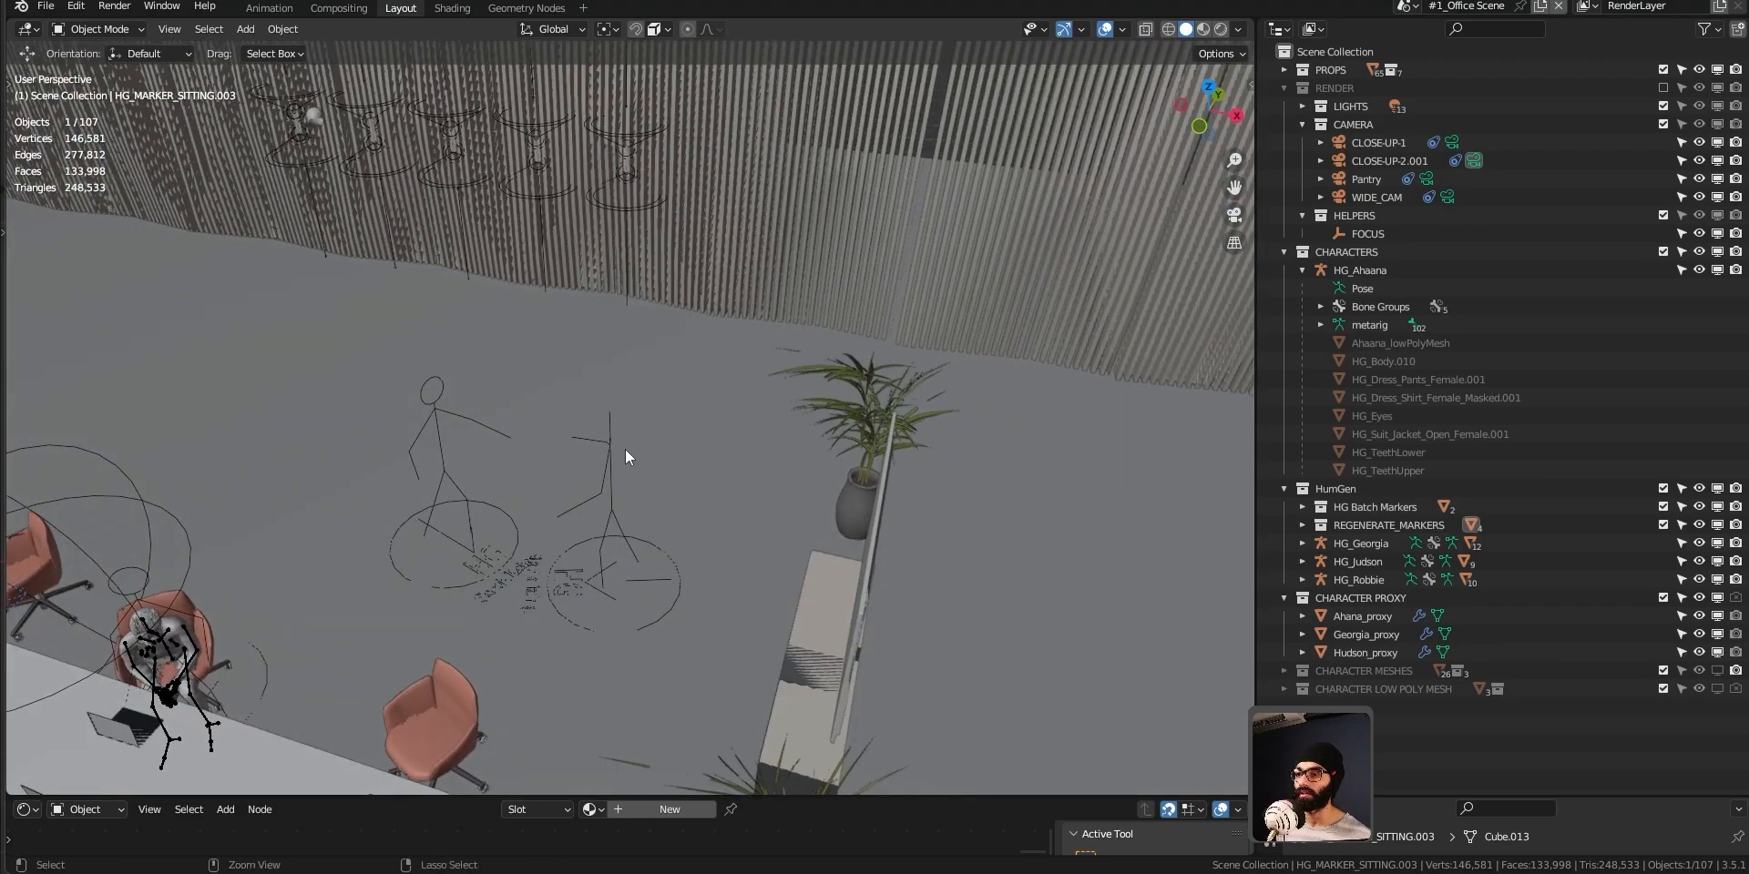
{"action": "scroll", "coordinate": [619, 487], "scroll_direction": "up", "scroll_amount": 5}
{"action": "middle_click_drag", "start_coordinate": [574, 605], "coordinate": [605, 526], "text": "shift"}
{"action": "left_click", "coordinate": [665, 398]}
{"action": "middle_click_drag", "start_coordinate": [666, 401], "coordinate": [726, 394]}
{"action": "key", "text": "n"}
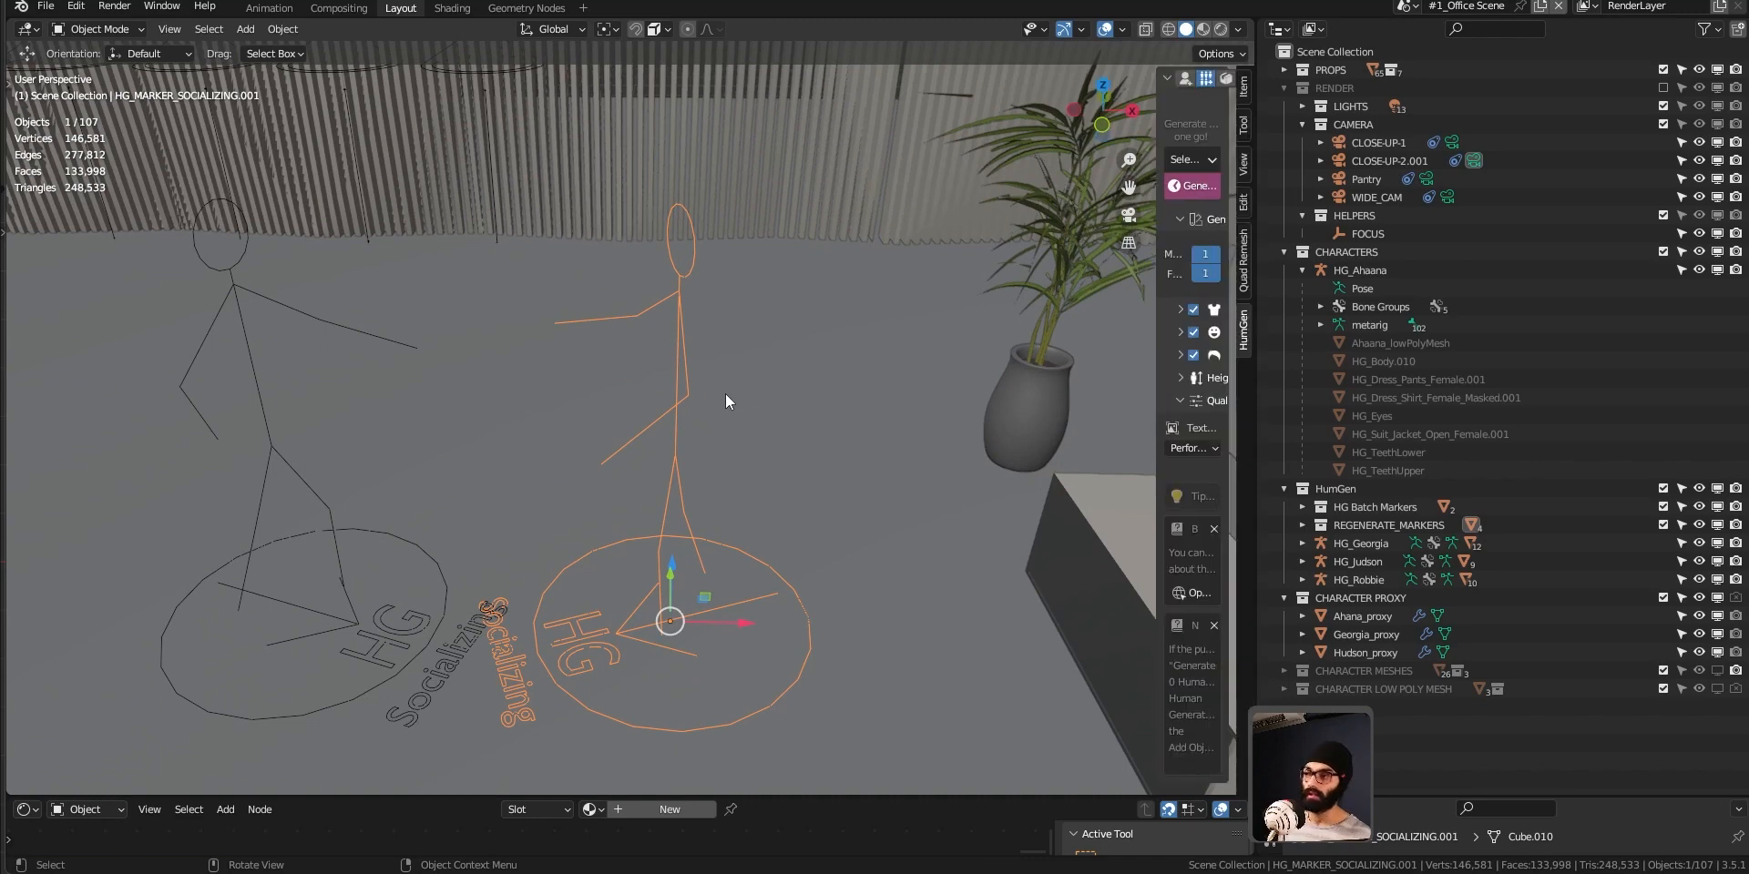
{"action": "left_click_drag", "start_coordinate": [1156, 215], "coordinate": [874, 225]}
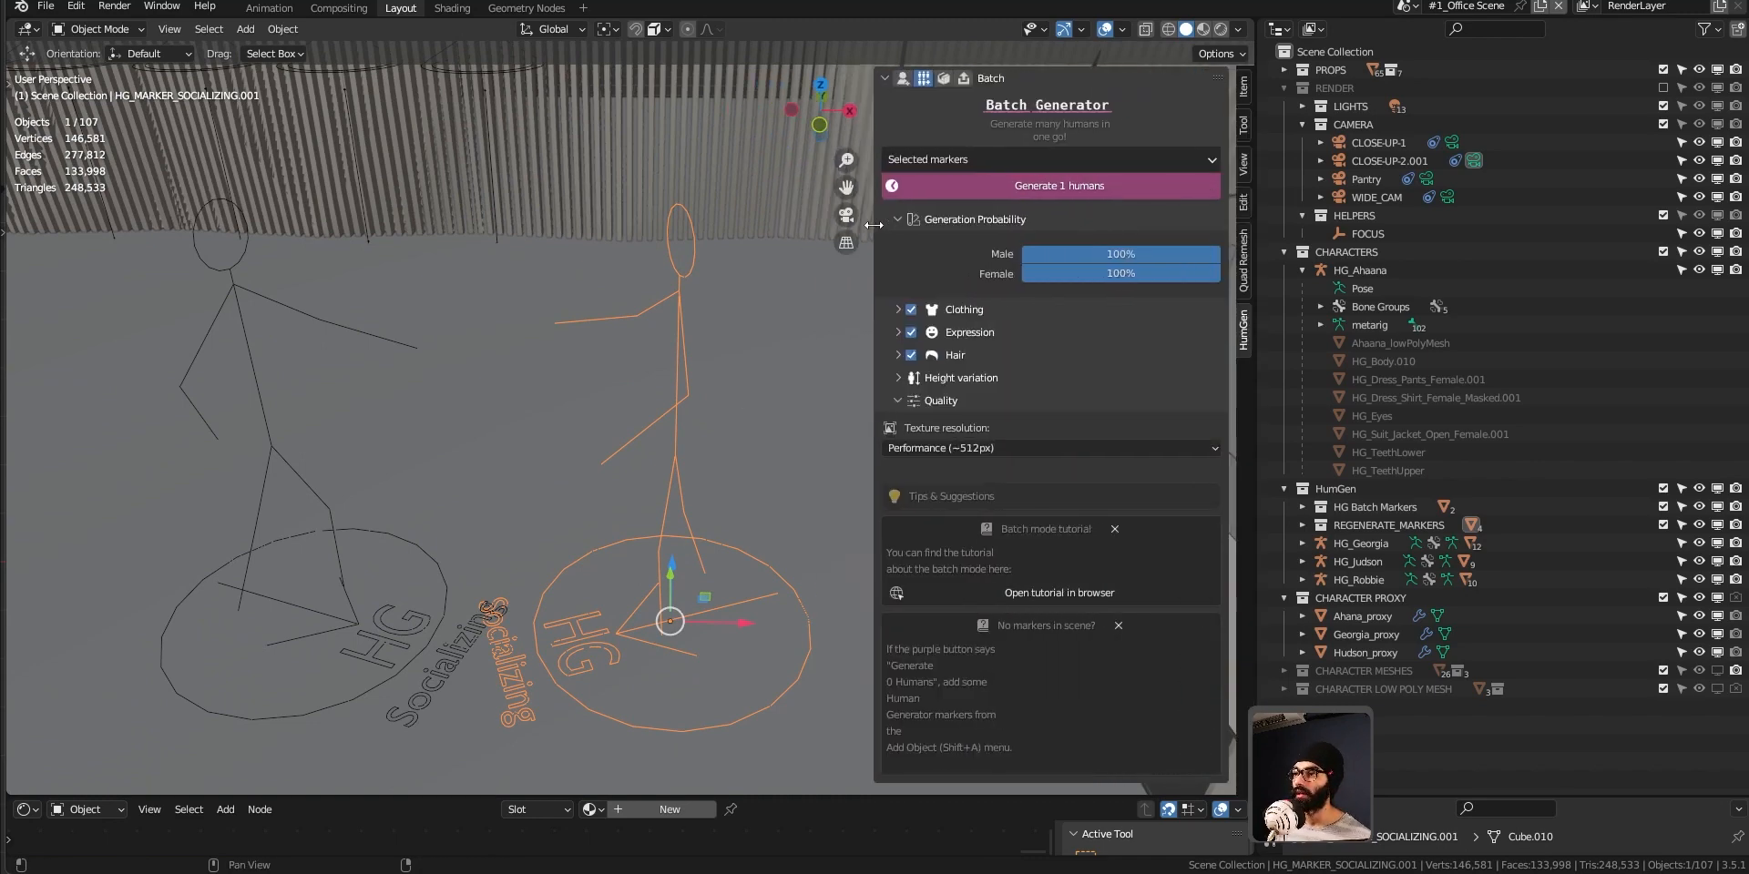
Look through the Batch Generator's Clothing and Expression settings and expand its Hair settings.
{"action": "left_click", "coordinate": [898, 311]}
{"action": "left_click", "coordinate": [898, 311]}
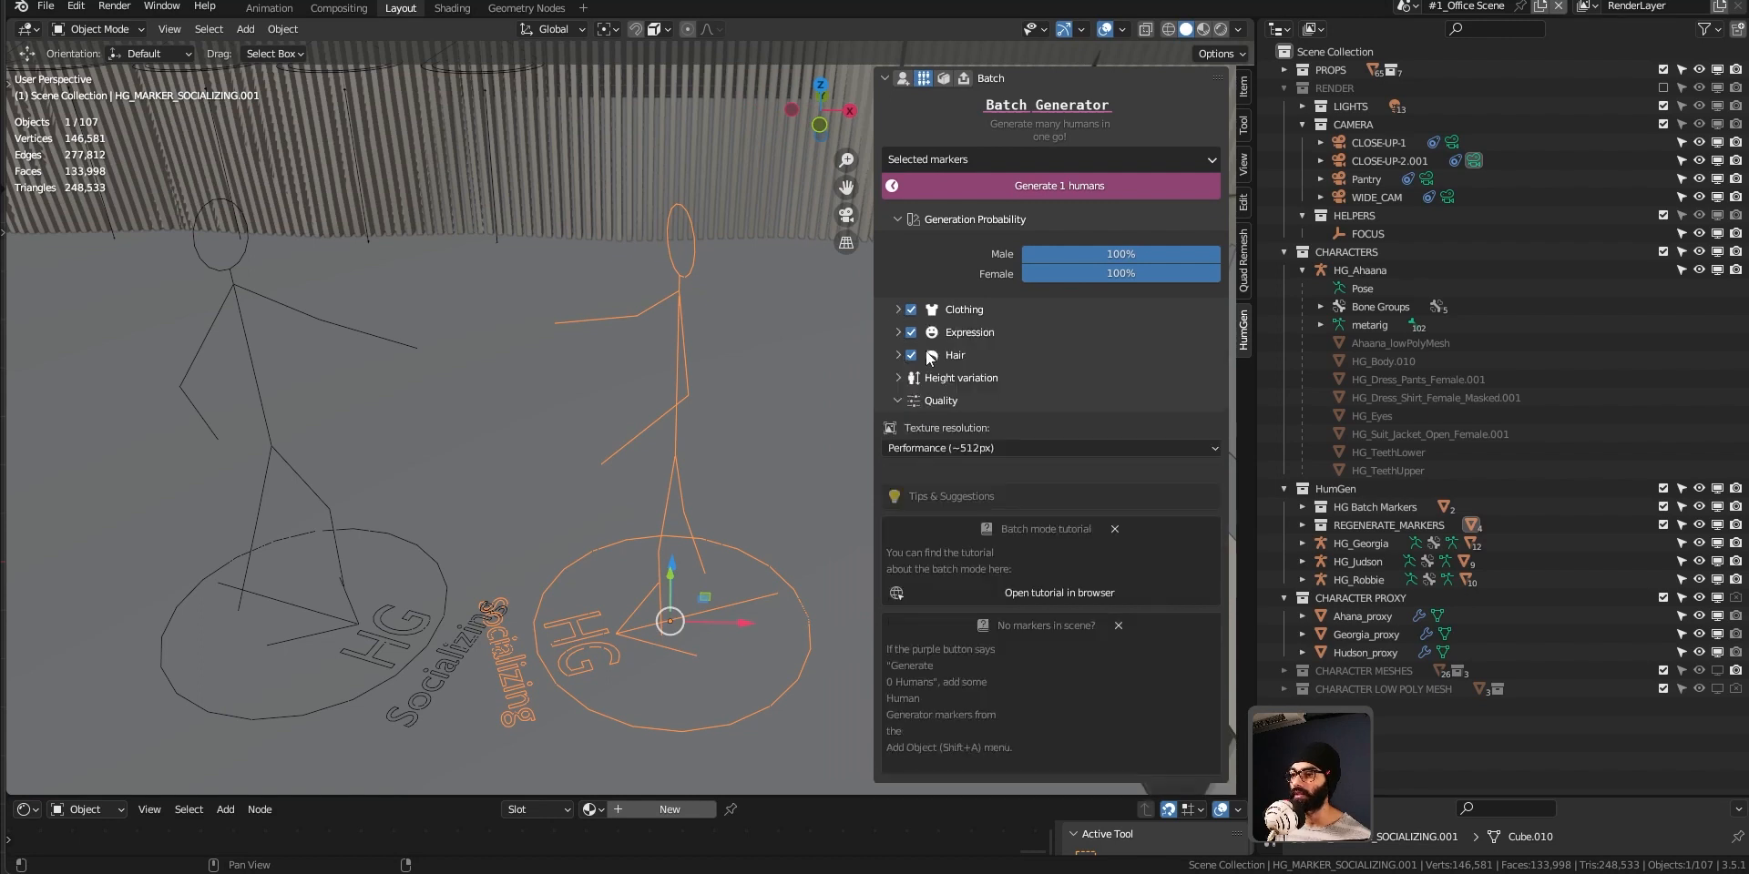
{"action": "left_click", "coordinate": [898, 333]}
{"action": "left_click", "coordinate": [898, 332]}
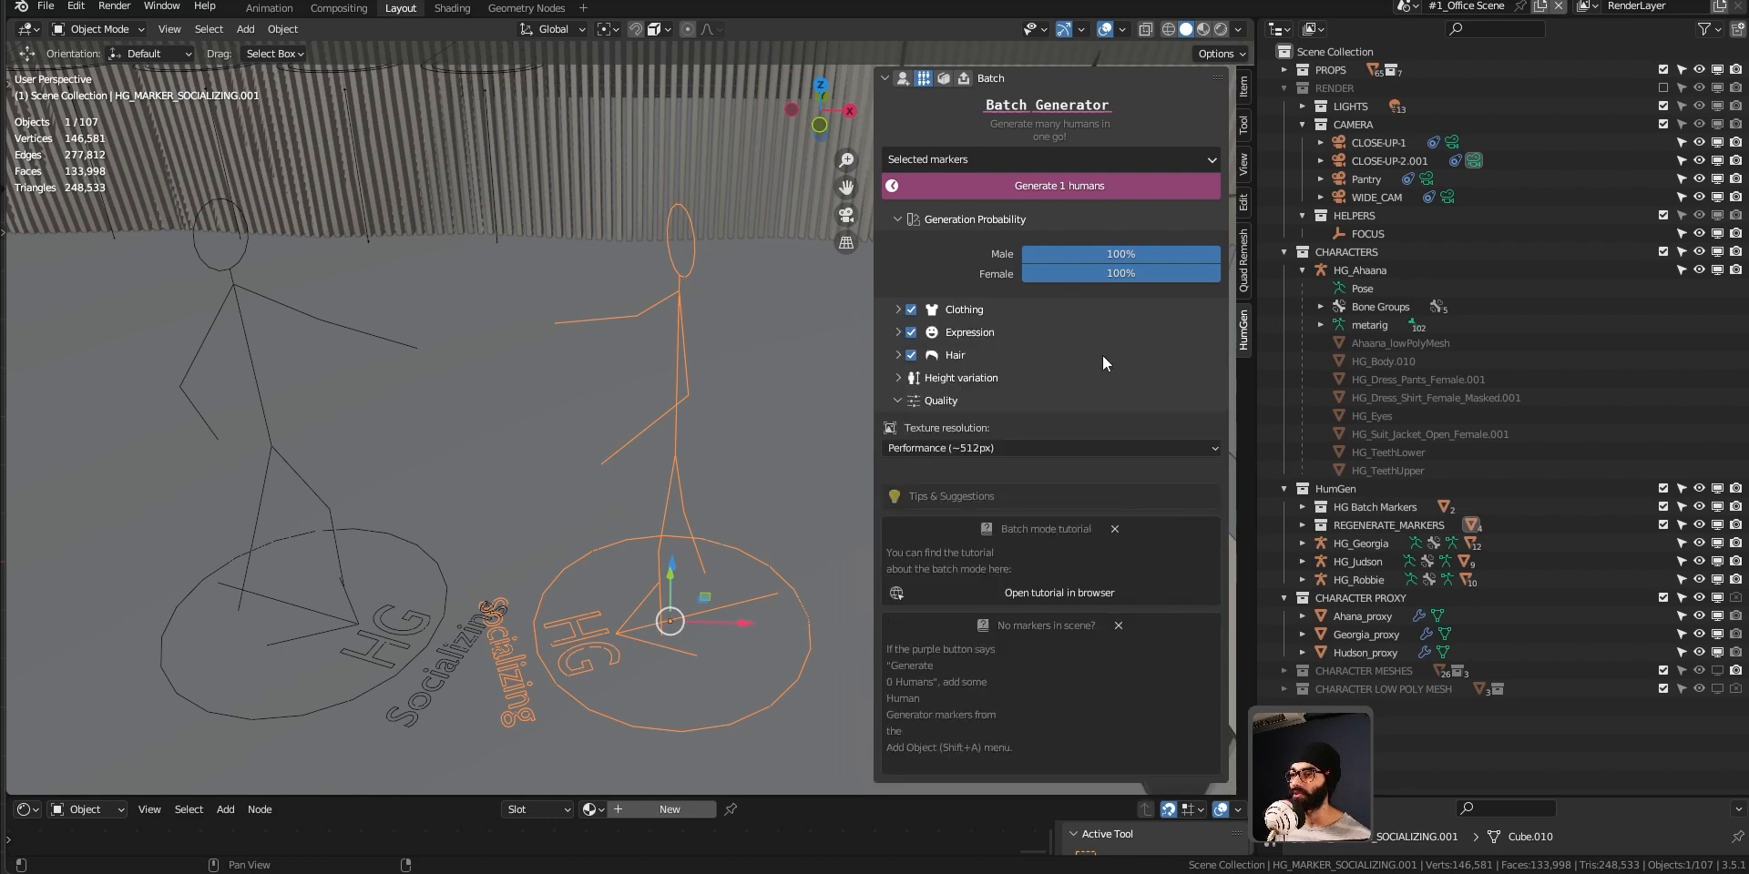
{"action": "left_click", "coordinate": [899, 356]}
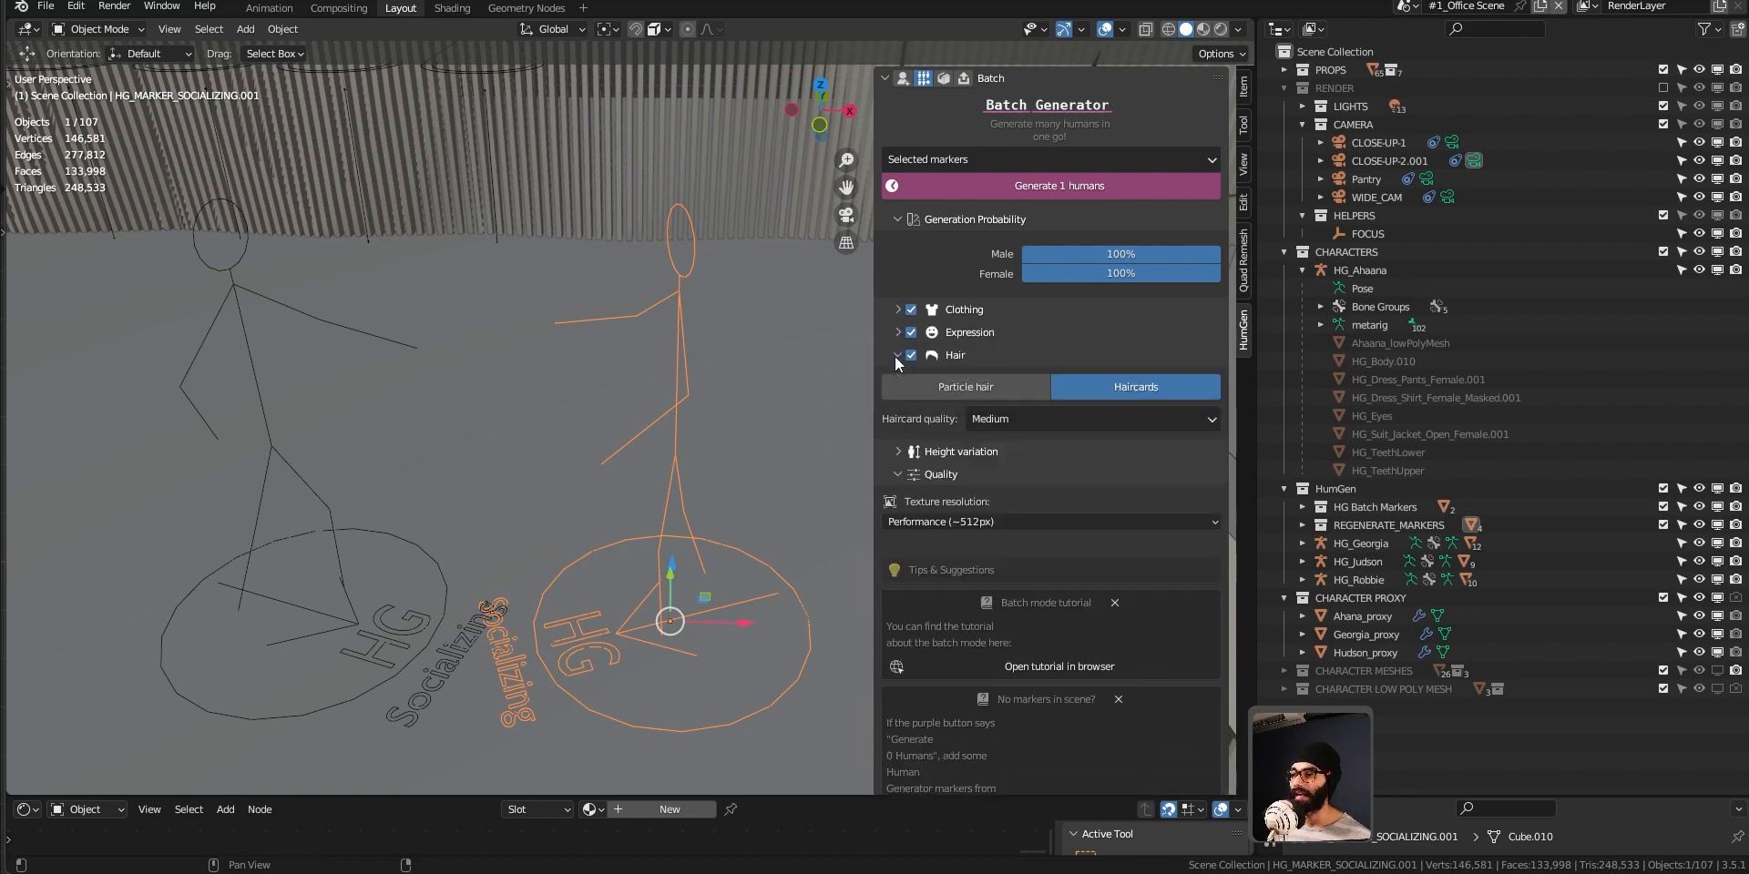
Try the Particle hair type, return to Haircards, and look over the markers around the office table.
{"action": "left_click", "coordinate": [991, 390]}
{"action": "left_click", "coordinate": [1130, 396]}
{"action": "scroll", "coordinate": [506, 482], "scroll_direction": "down", "scroll_amount": 5}
{"action": "middle_click_drag", "start_coordinate": [273, 528], "coordinate": [303, 506], "text": "shift"}
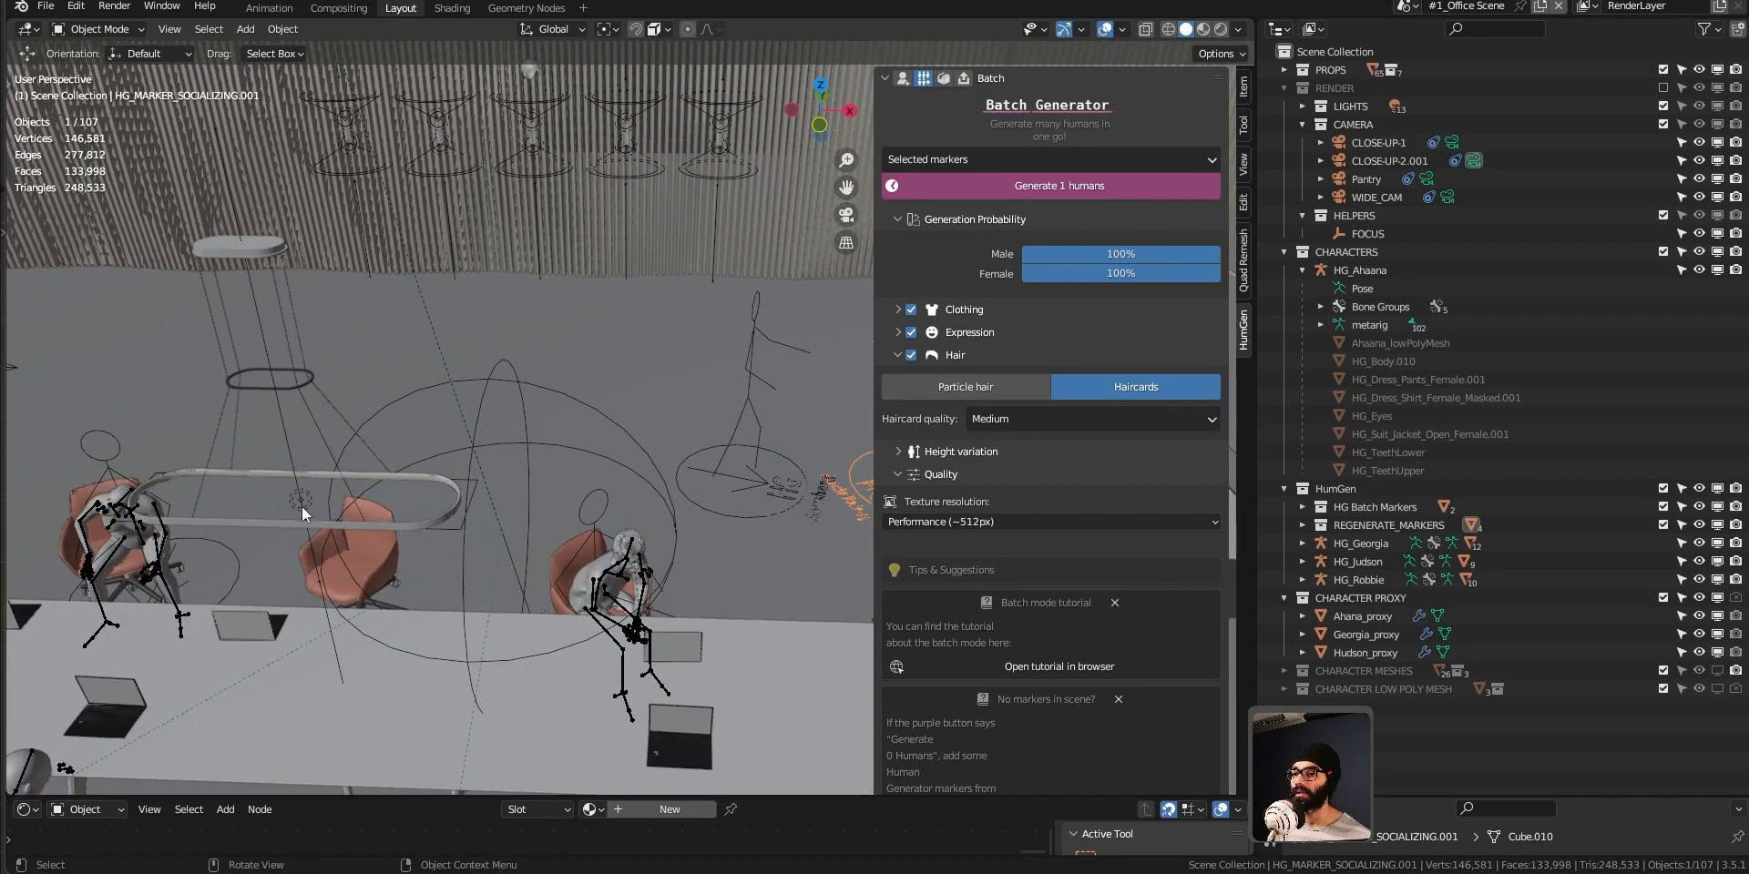
{"action": "scroll", "coordinate": [302, 506], "scroll_direction": "down", "scroll_amount": 3}
{"action": "middle_click_drag", "start_coordinate": [501, 543], "coordinate": [579, 492]}
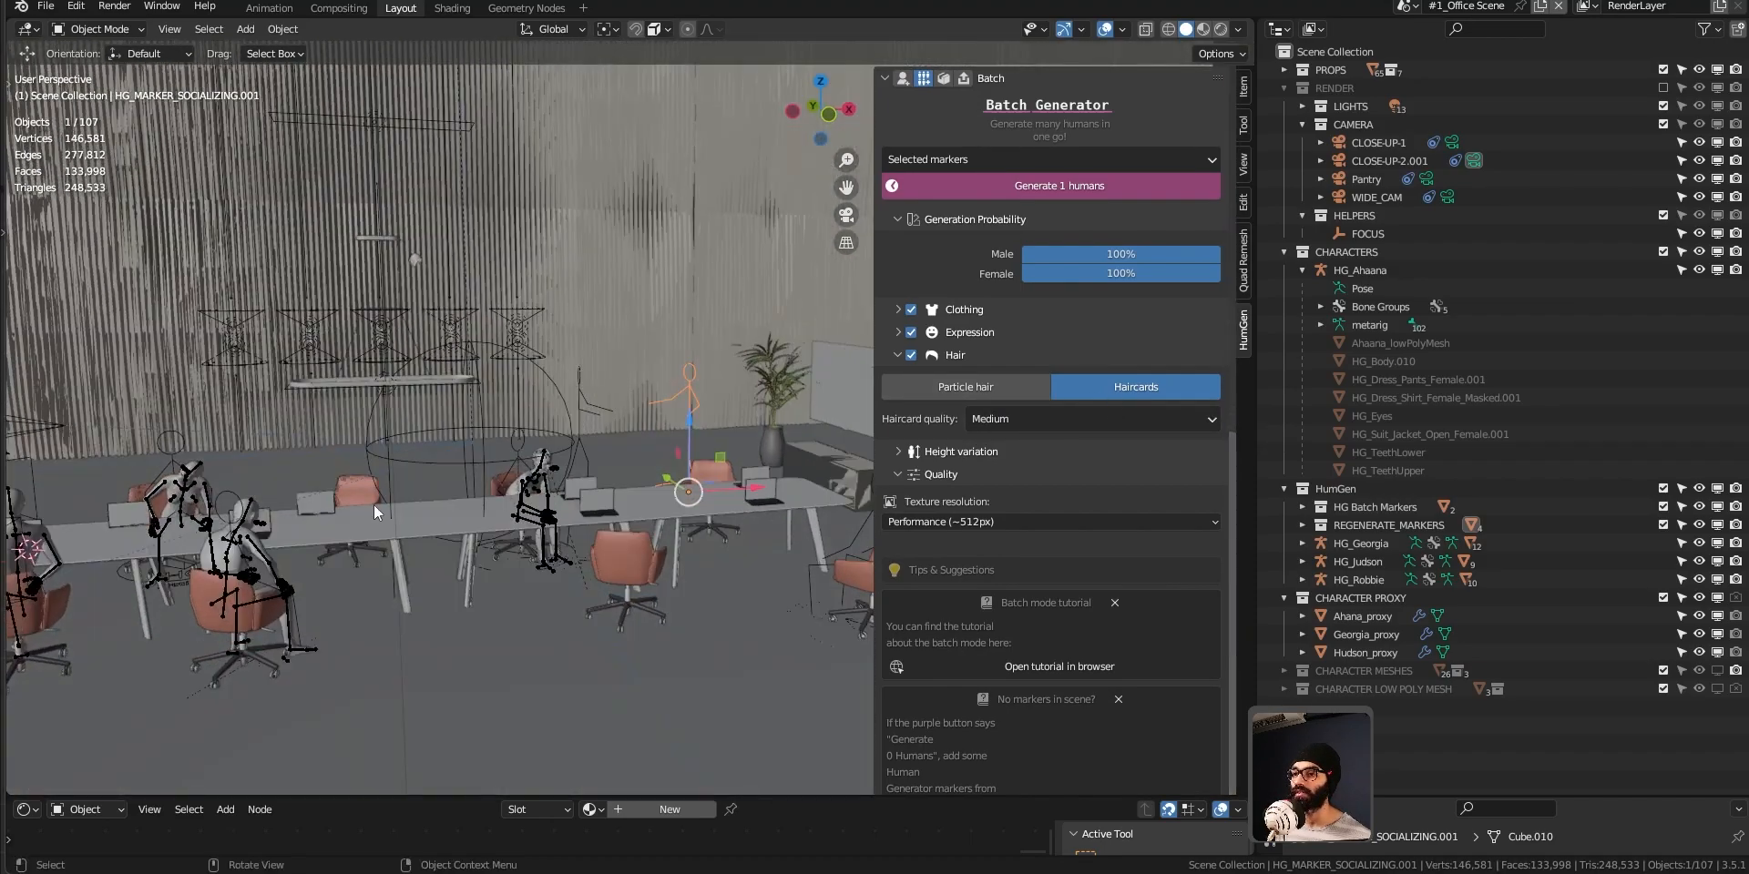
{"action": "middle_click_drag", "start_coordinate": [374, 505], "coordinate": [437, 510]}
{"action": "mouse_move", "coordinate": [269, 583]}
{"action": "middle_mouse_down", "text": "shift"}
{"action": "mouse_move", "coordinate": [349, 487]}
{"action": "mouse_move", "coordinate": [479, 472]}
{"action": "mouse_move", "coordinate": [171, 533]}
{"action": "middle_mouse_up", "text": "shift"}
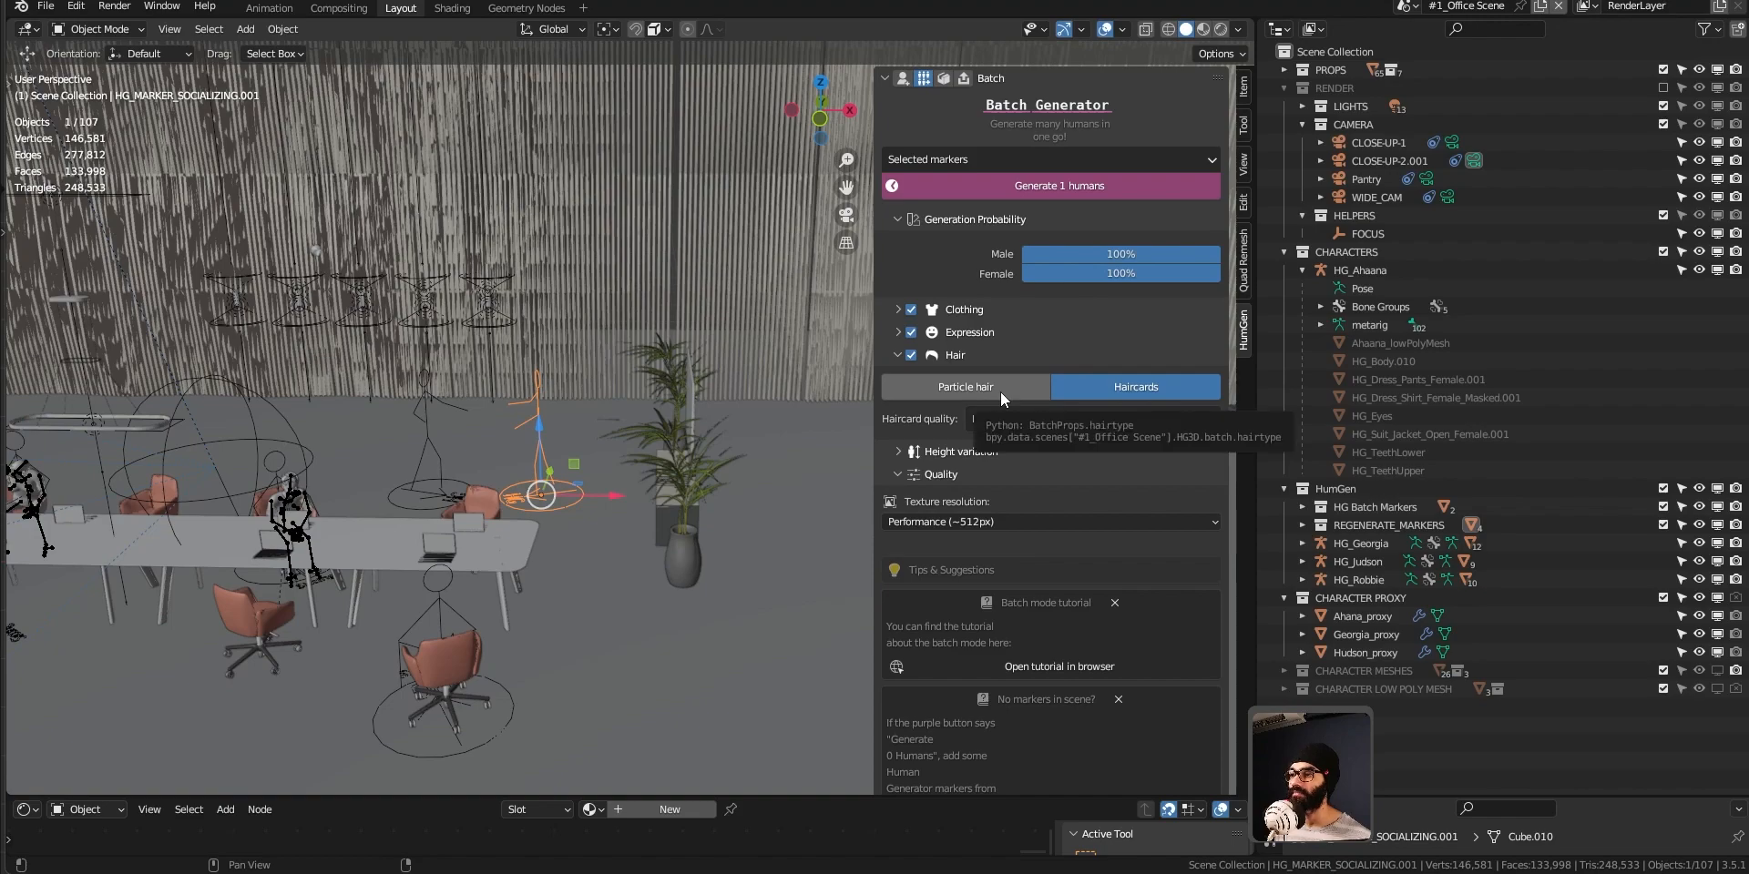
{"action": "middle_click_drag", "start_coordinate": [539, 529], "coordinate": [504, 521], "text": "shift"}
{"action": "scroll", "coordinate": [482, 493], "scroll_direction": "up", "scroll_amount": 3}
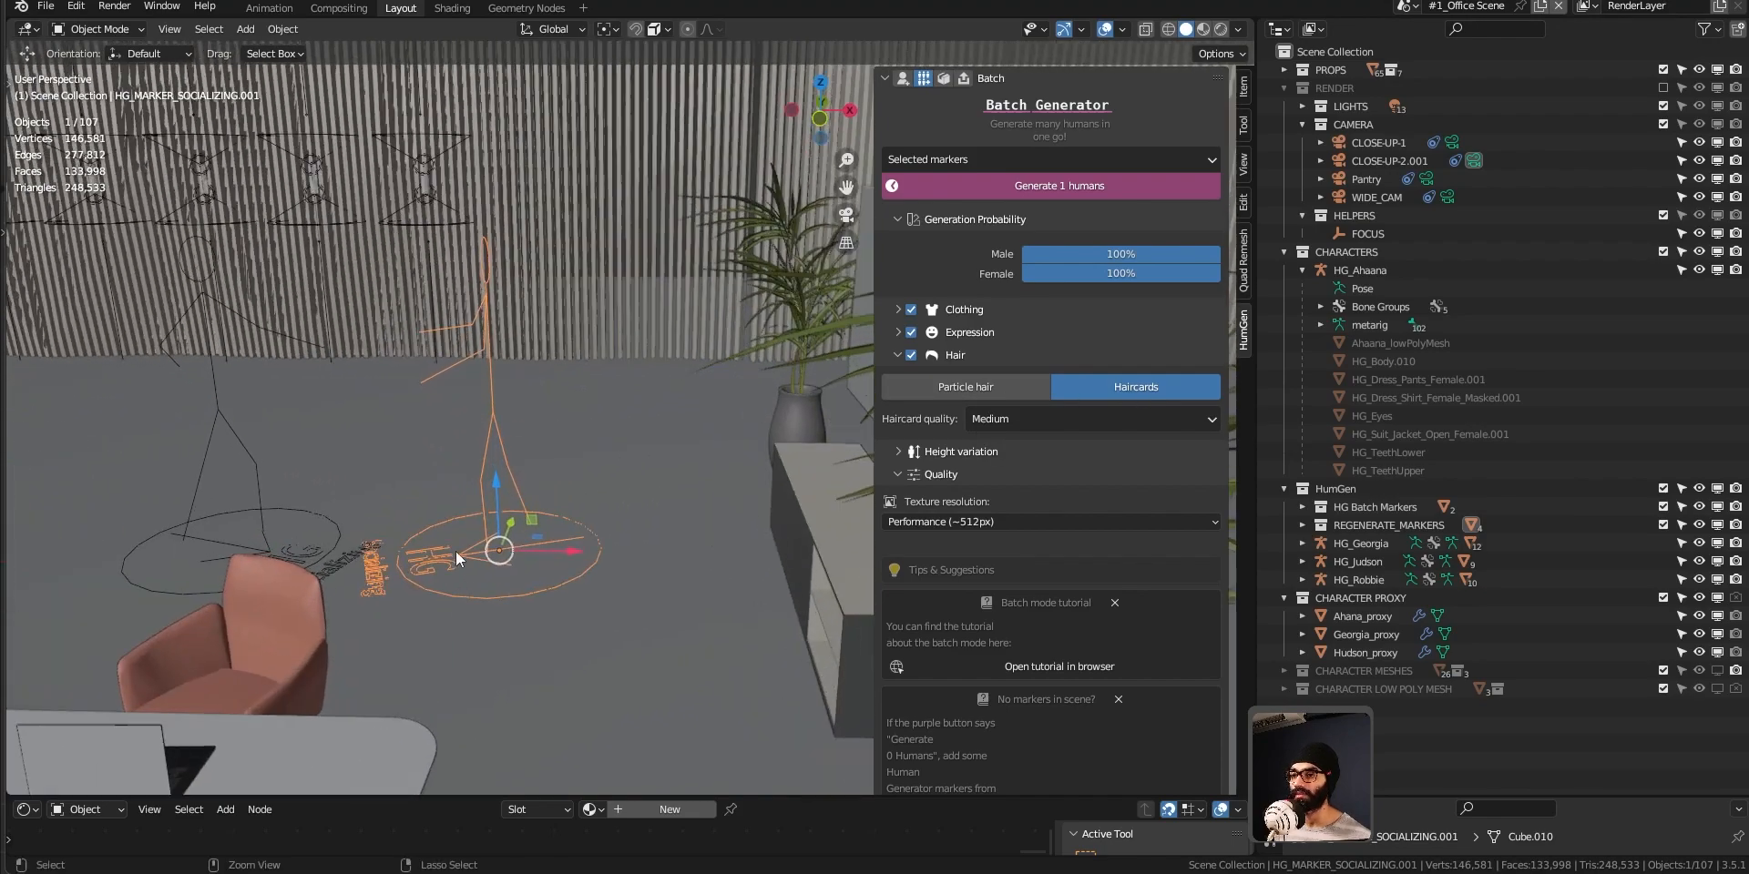
Check the Height variation and texture resolution options, keep Performance (~512px), and generate a human from the selected Socializing marker.
{"action": "left_click", "coordinate": [898, 451]}
{"action": "left_click", "coordinate": [898, 451]}
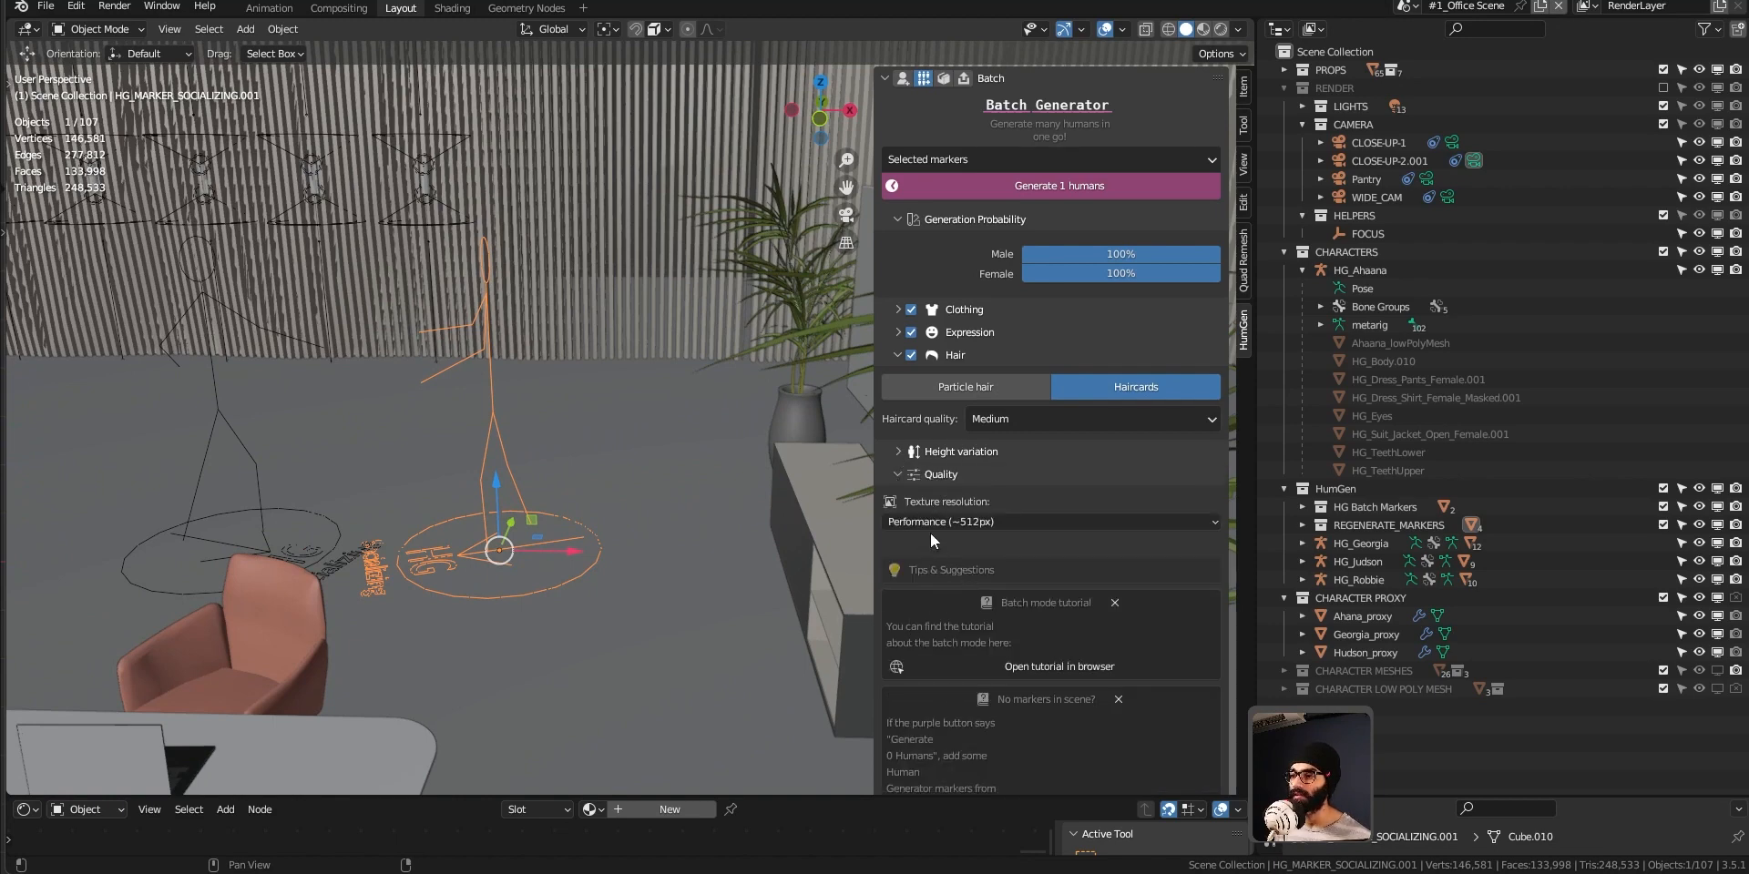
{"action": "left_click", "coordinate": [955, 521]}
{"action": "left_click", "coordinate": [959, 526]}
{"action": "left_click", "coordinate": [959, 526]}
{"action": "left_click", "coordinate": [963, 585]}
{"action": "mouse_move", "coordinate": [598, 516]}
{"action": "middle_mouse_down"}
{"action": "mouse_move", "coordinate": [556, 504]}
{"action": "mouse_move", "coordinate": [600, 510]}
{"action": "middle_mouse_up"}
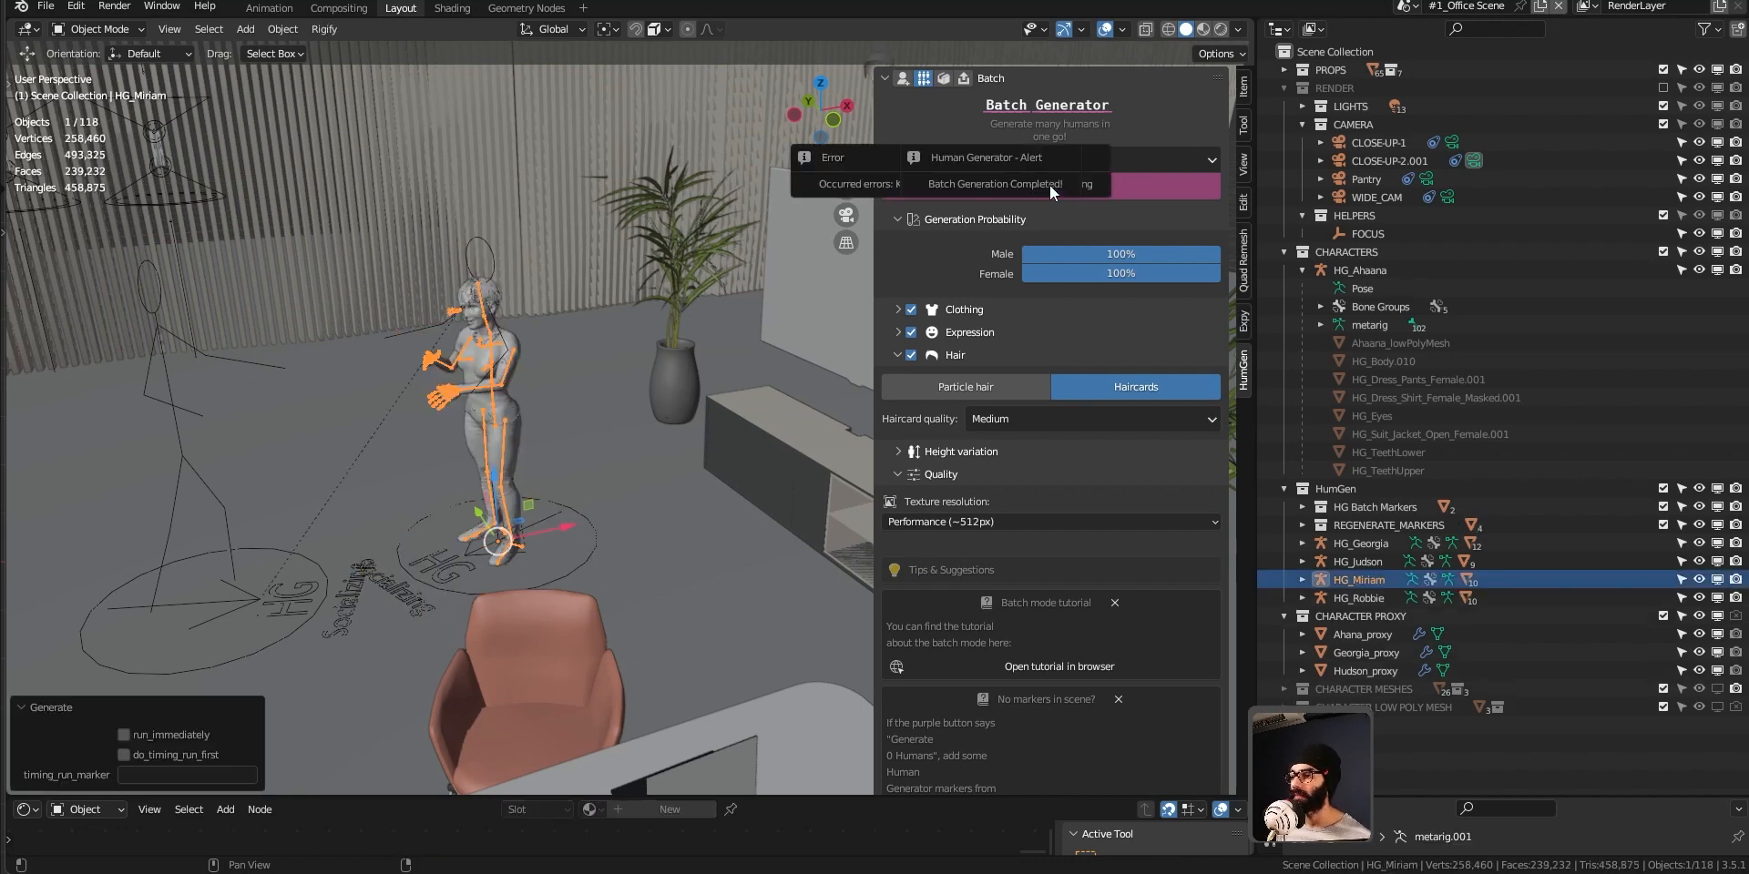
Show the newly generated standing human up close in Material Preview shading.
{"action": "middle_click_drag", "start_coordinate": [438, 433], "coordinate": [488, 421]}
{"action": "scroll", "coordinate": [496, 437], "scroll_direction": "up", "scroll_amount": 3}
{"action": "key", "text": "z"}
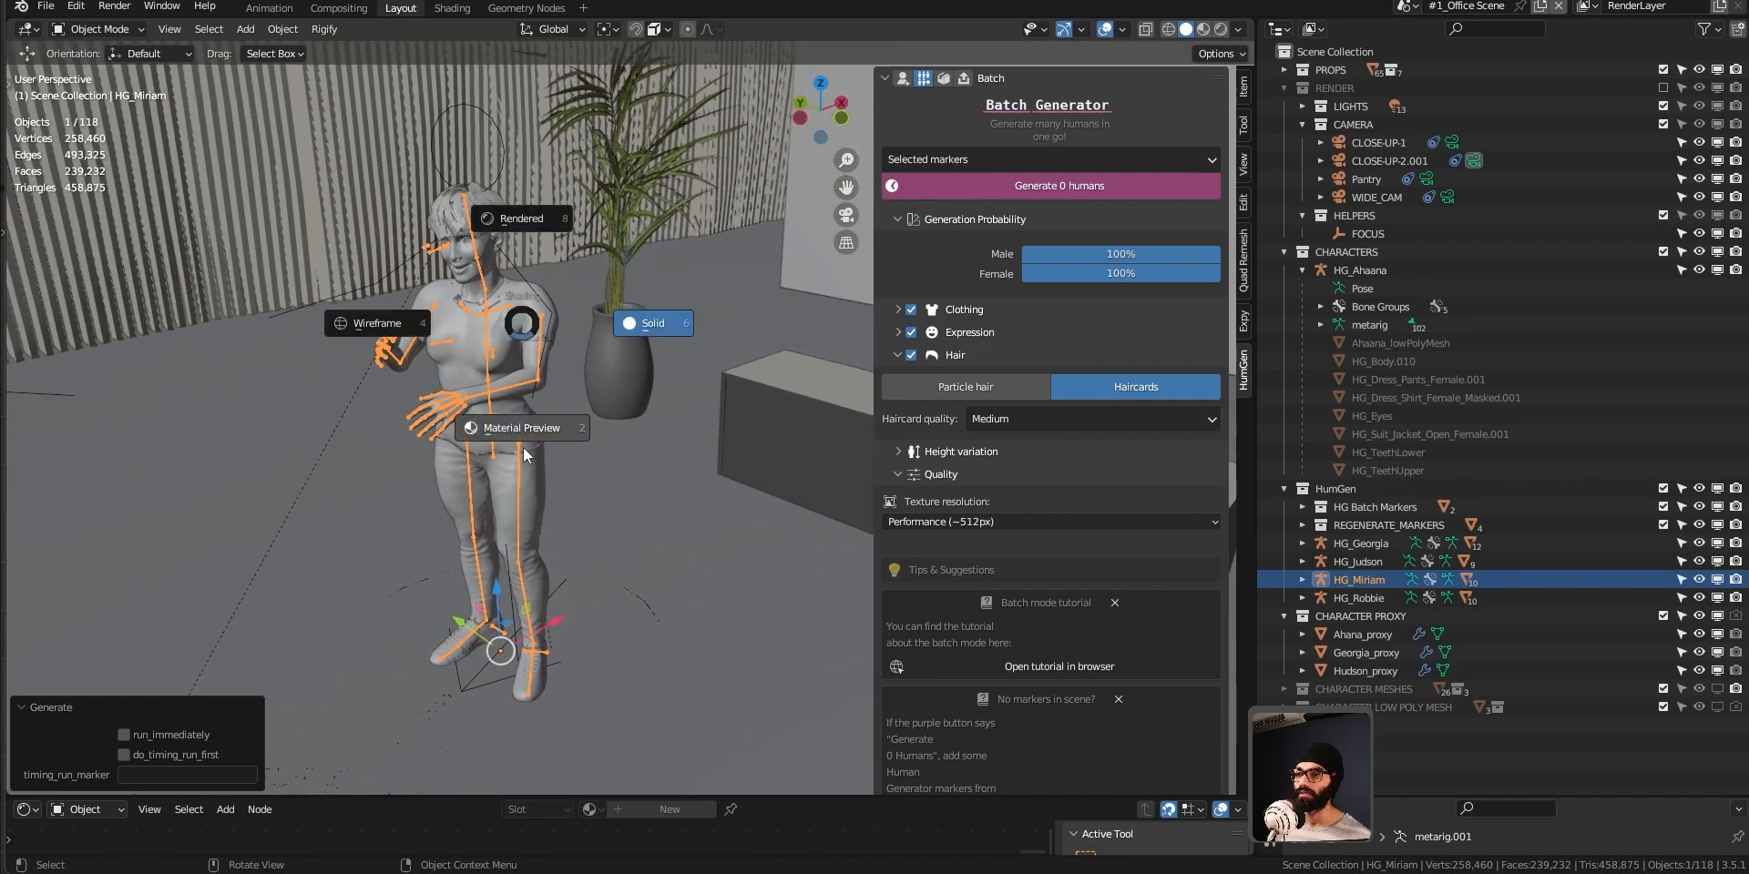
{"action": "left_click", "coordinate": [521, 395]}
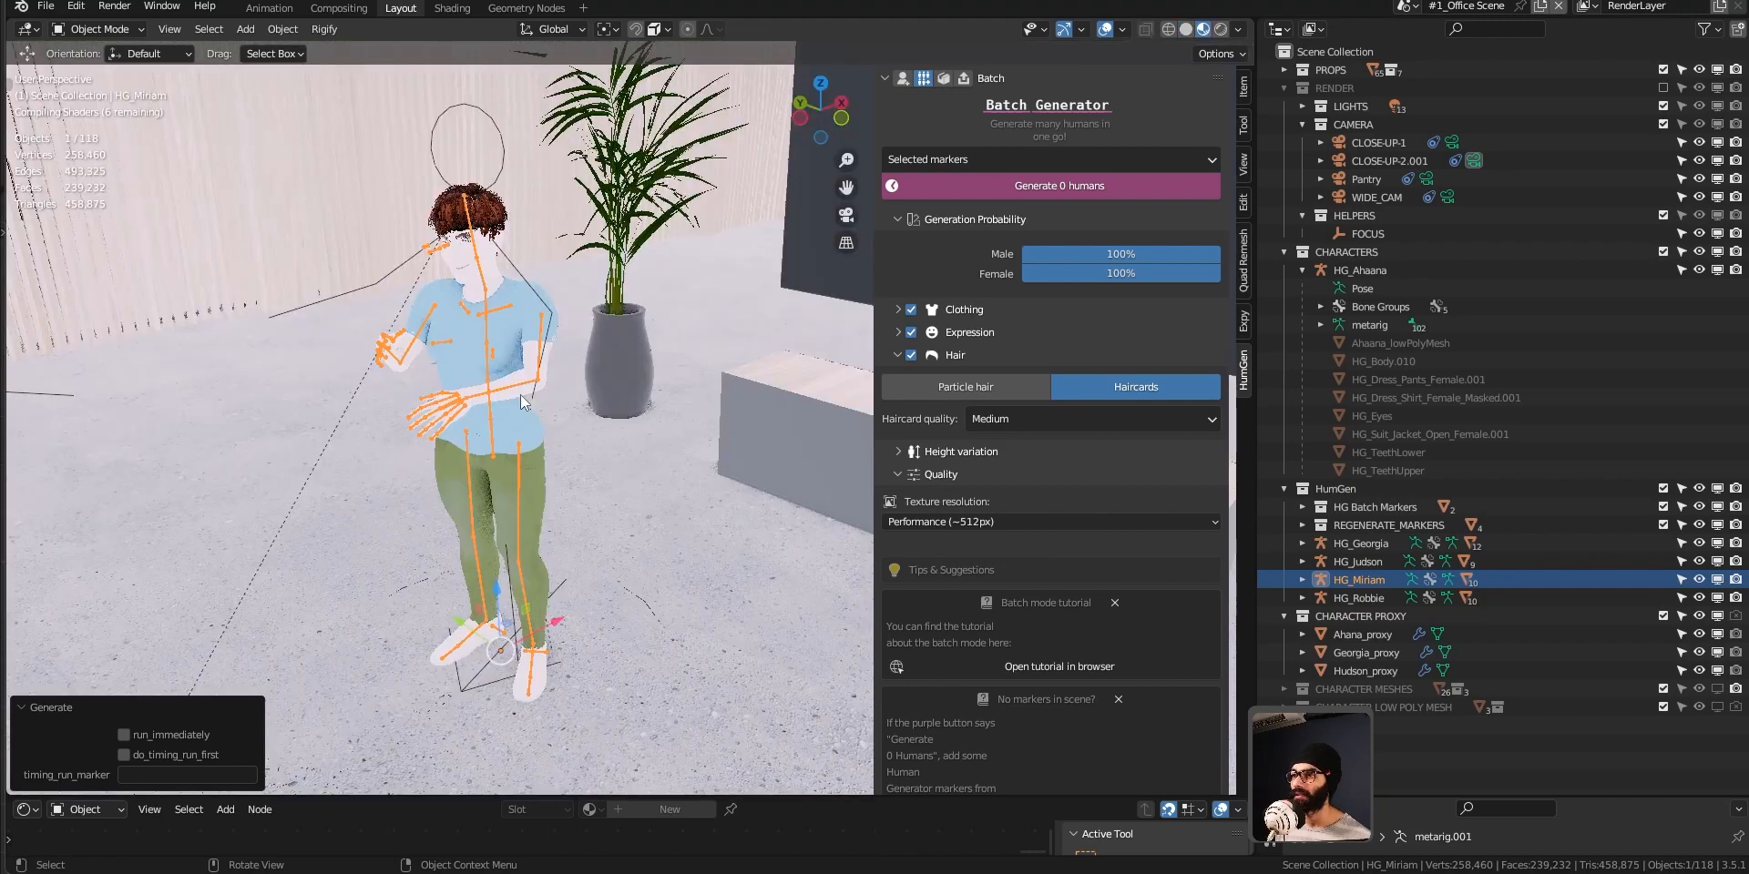
{"action": "middle_click_drag", "start_coordinate": [521, 395], "coordinate": [434, 480]}
{"action": "scroll", "coordinate": [463, 404], "scroll_direction": "up", "scroll_amount": 6}
{"action": "middle_click_drag", "start_coordinate": [565, 332], "coordinate": [676, 326]}
Adjust the female T-shirt's whole mesh with Shrink/Fatten in Edit Mode and return to Object Mode.
{"action": "left_click", "coordinate": [674, 342]}
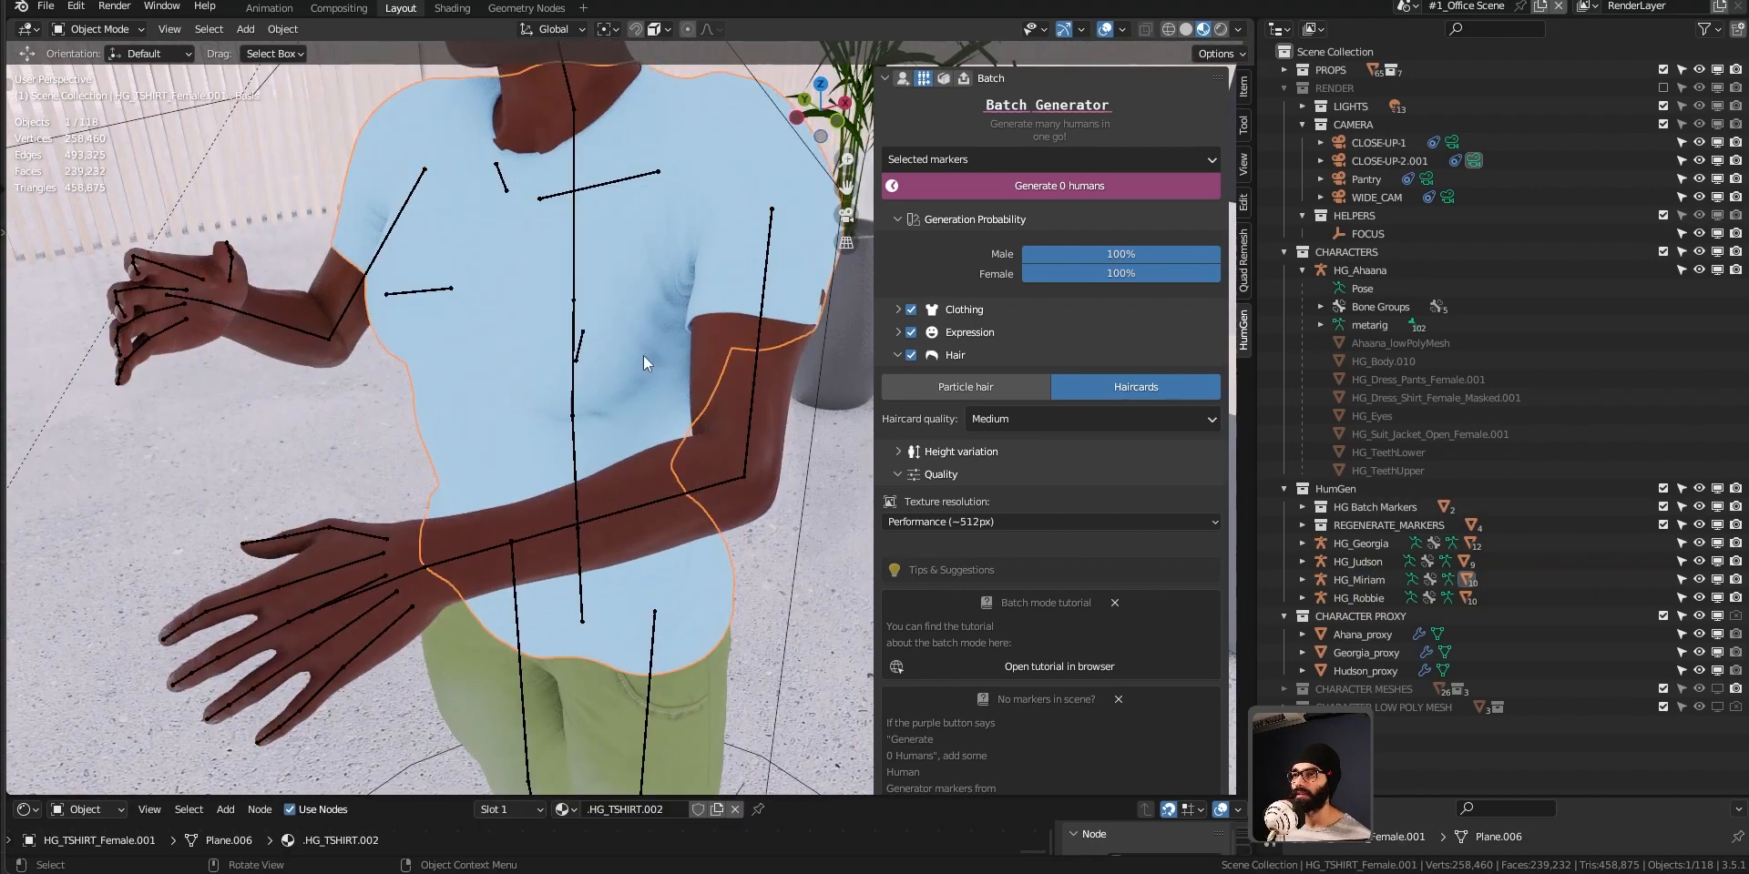
{"action": "key", "text": "ctrl+Tab"}
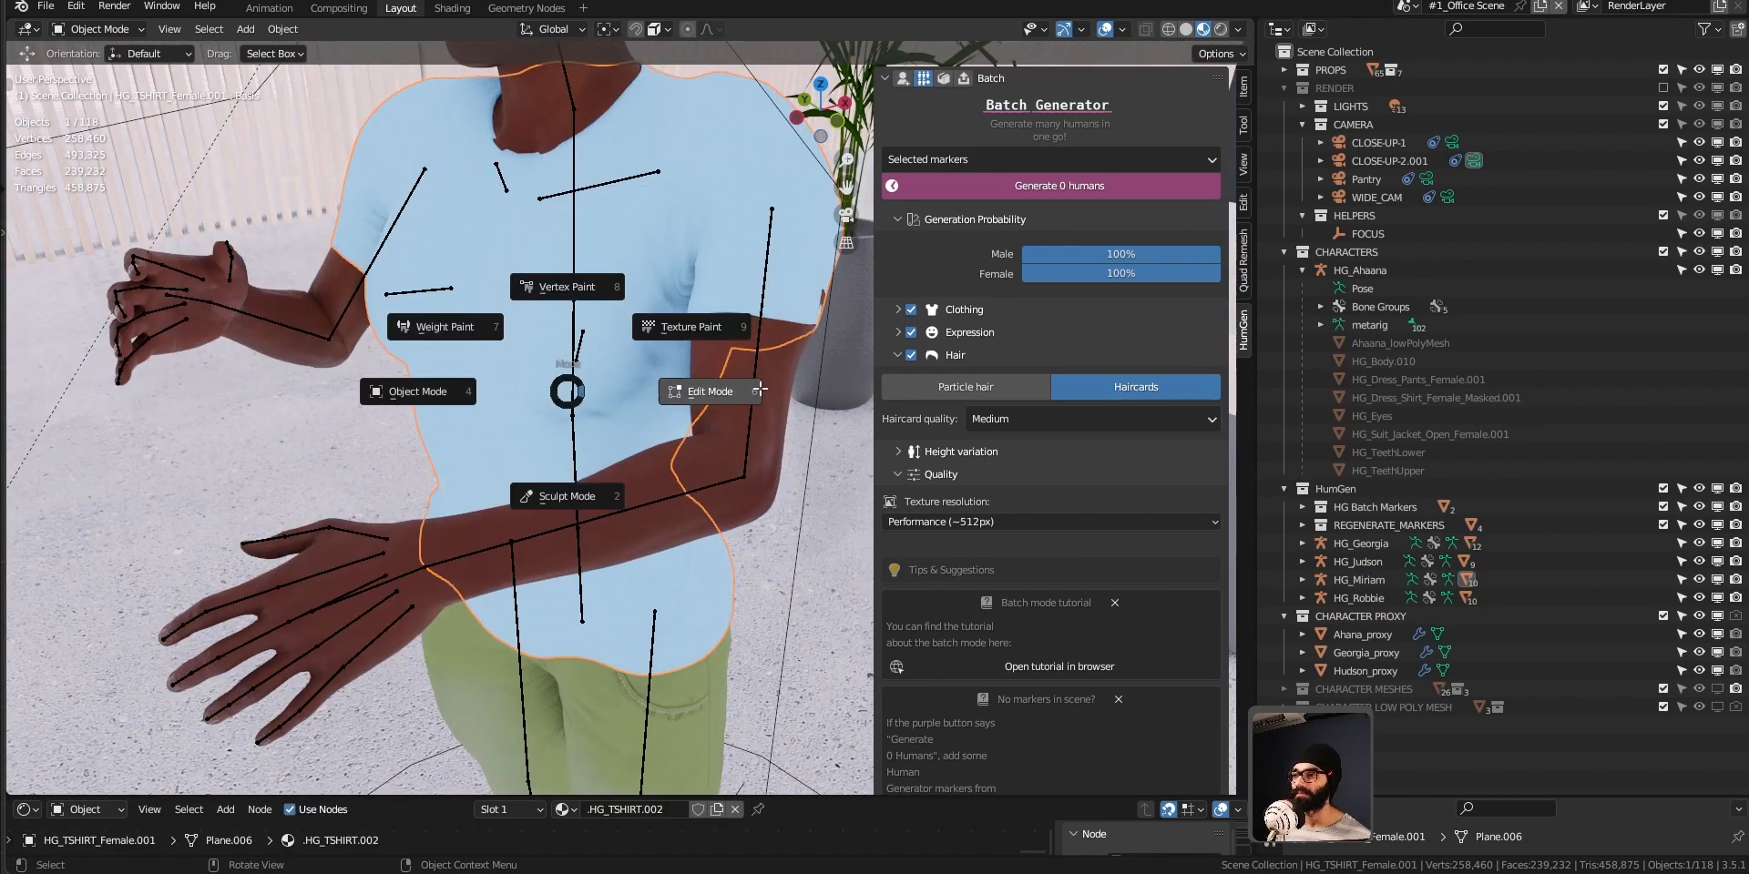
{"action": "left_click", "coordinate": [720, 389]}
{"action": "middle_click_drag", "start_coordinate": [566, 386], "coordinate": [545, 355], "text": "shift"}
{"action": "key", "text": "a"}
{"action": "key", "text": "alt+s"}
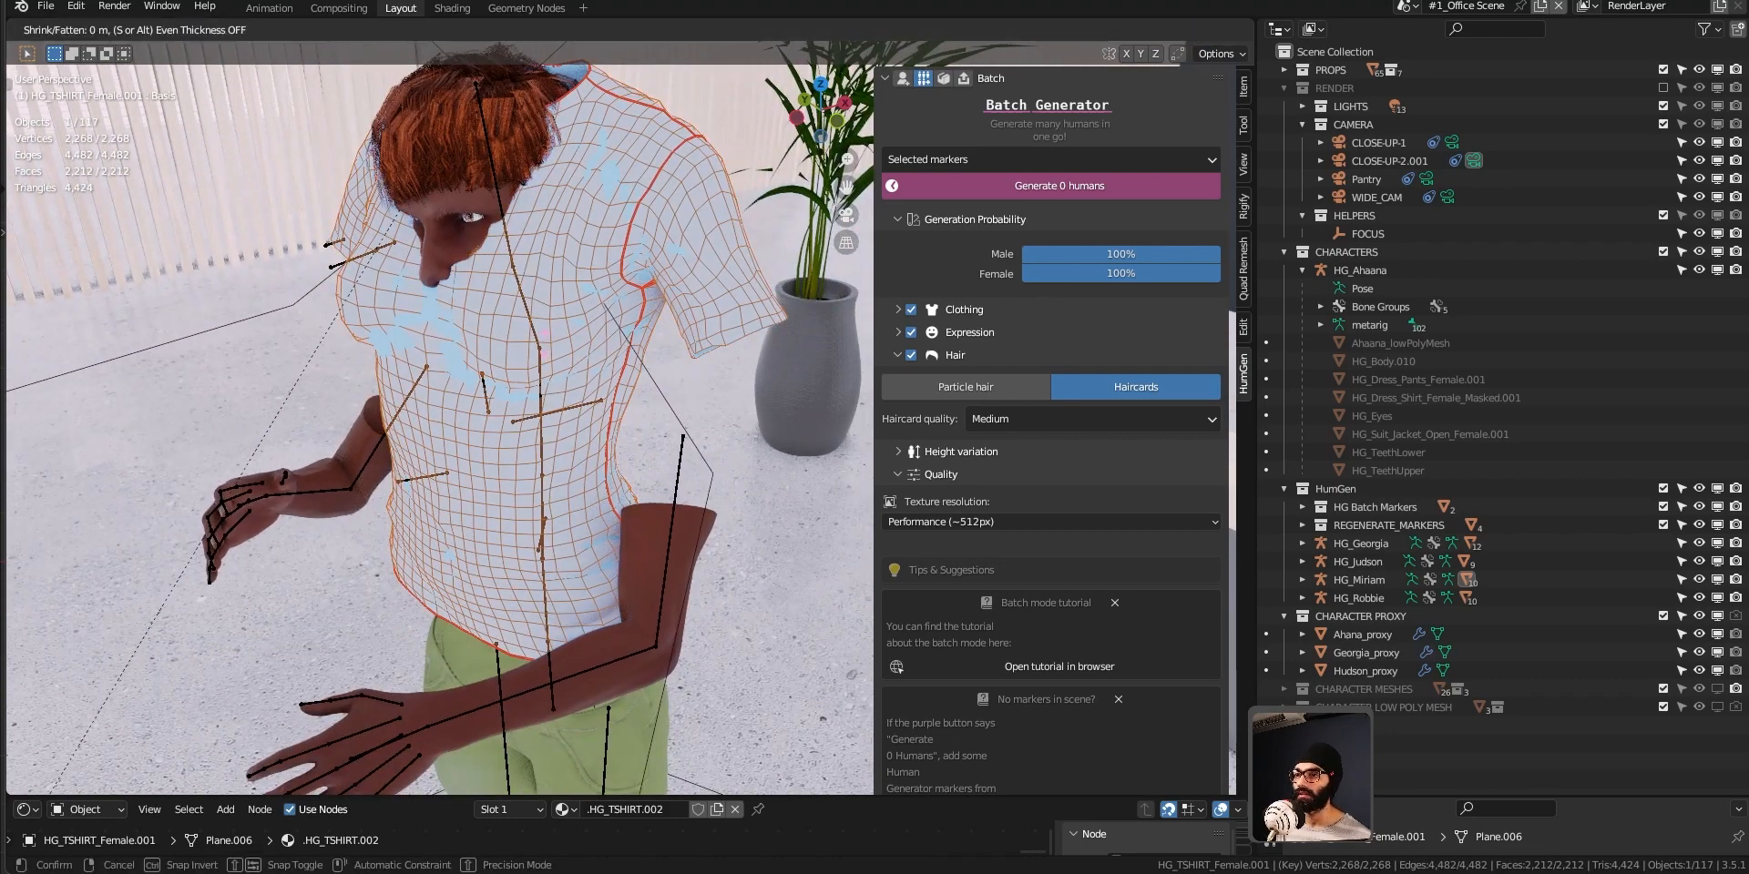
{"action": "left_click", "coordinate": [566, 343]}
{"action": "key", "text": "ctrl+Tab"}
{"action": "left_click", "coordinate": [428, 338]}
{"action": "middle_click_drag", "start_coordinate": [715, 510], "coordinate": [643, 547]}
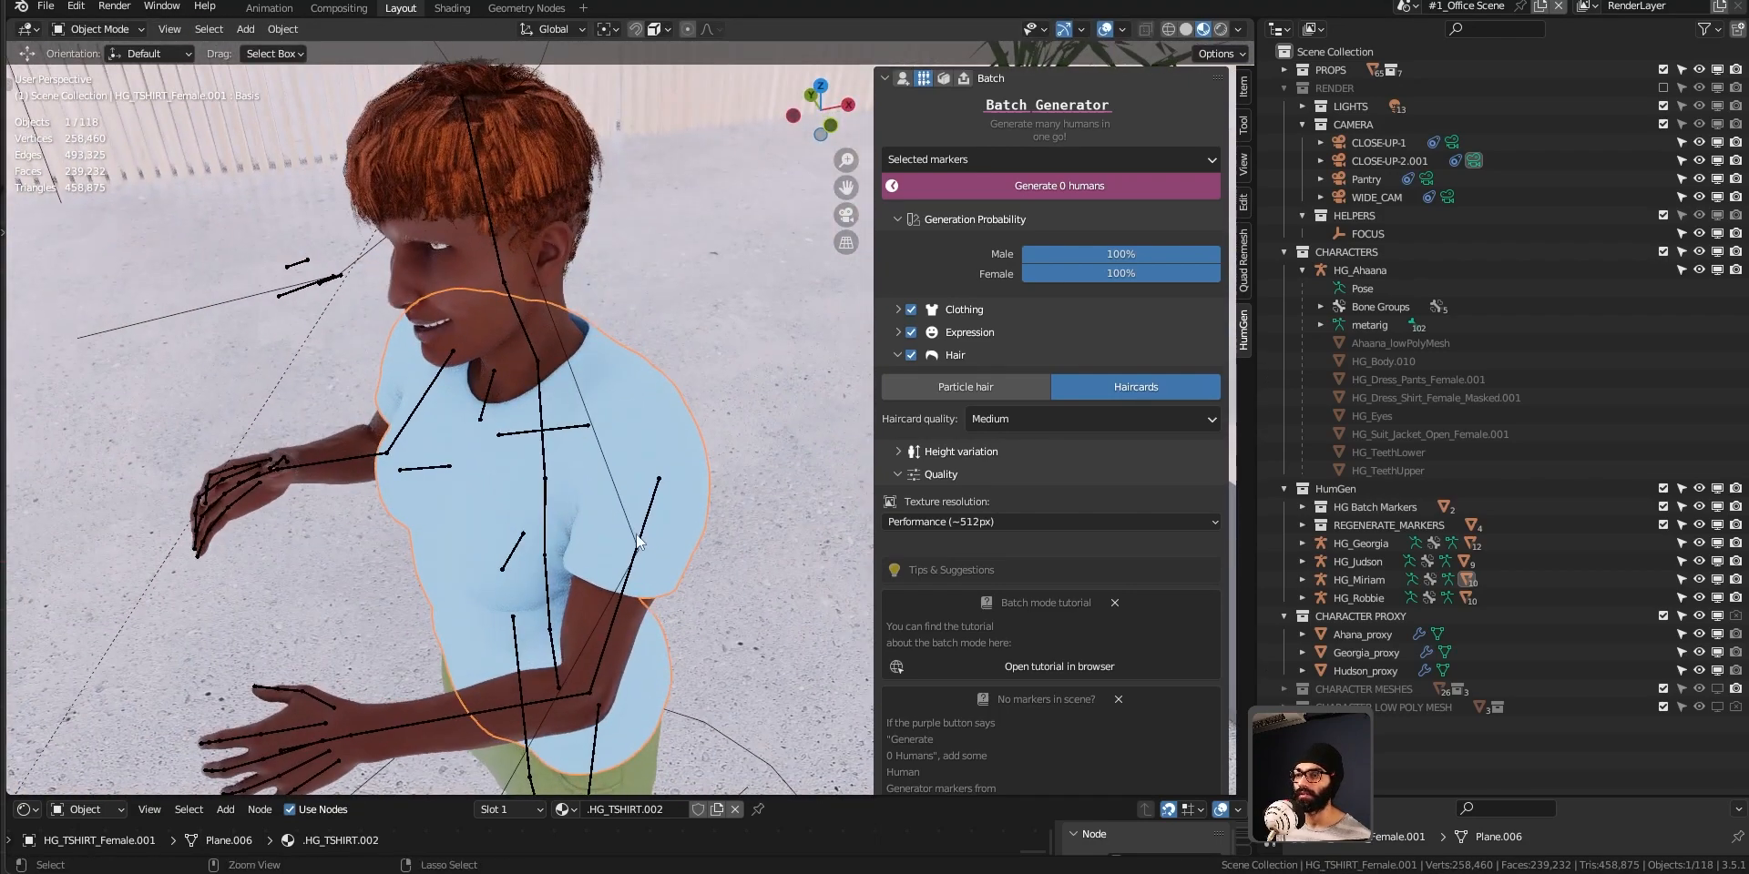
Scale the whole T-shirt mesh by about 1.02 in Edit Mode and check its fit on the character.
{"action": "key", "text": "Tab"}
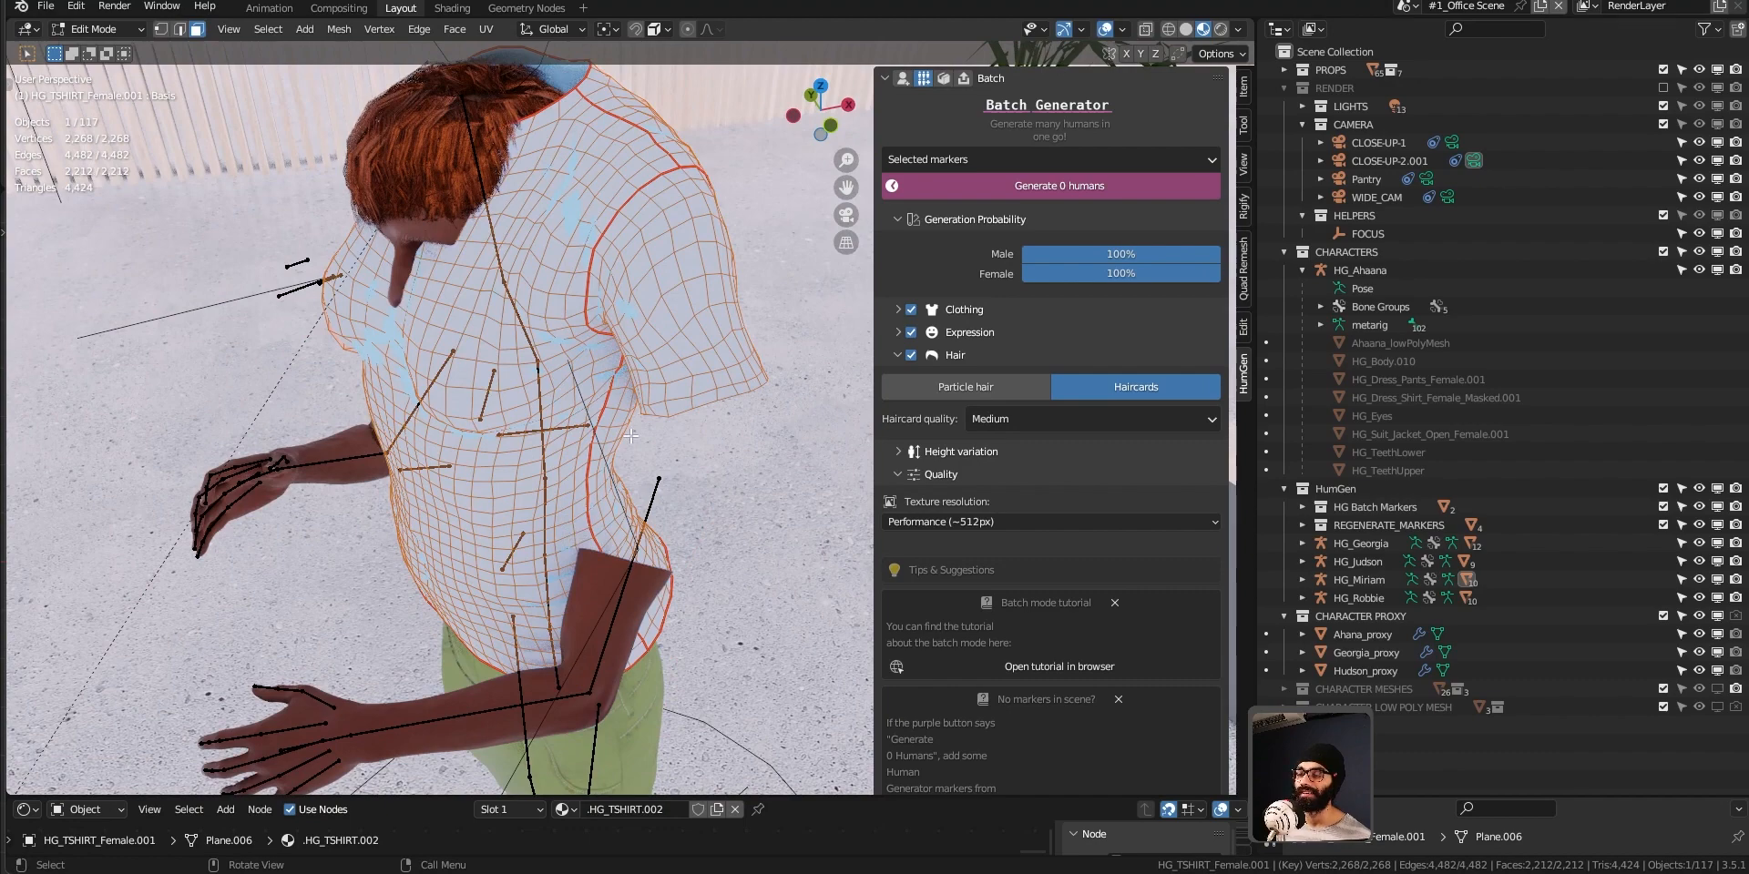
{"action": "key", "text": "s"}
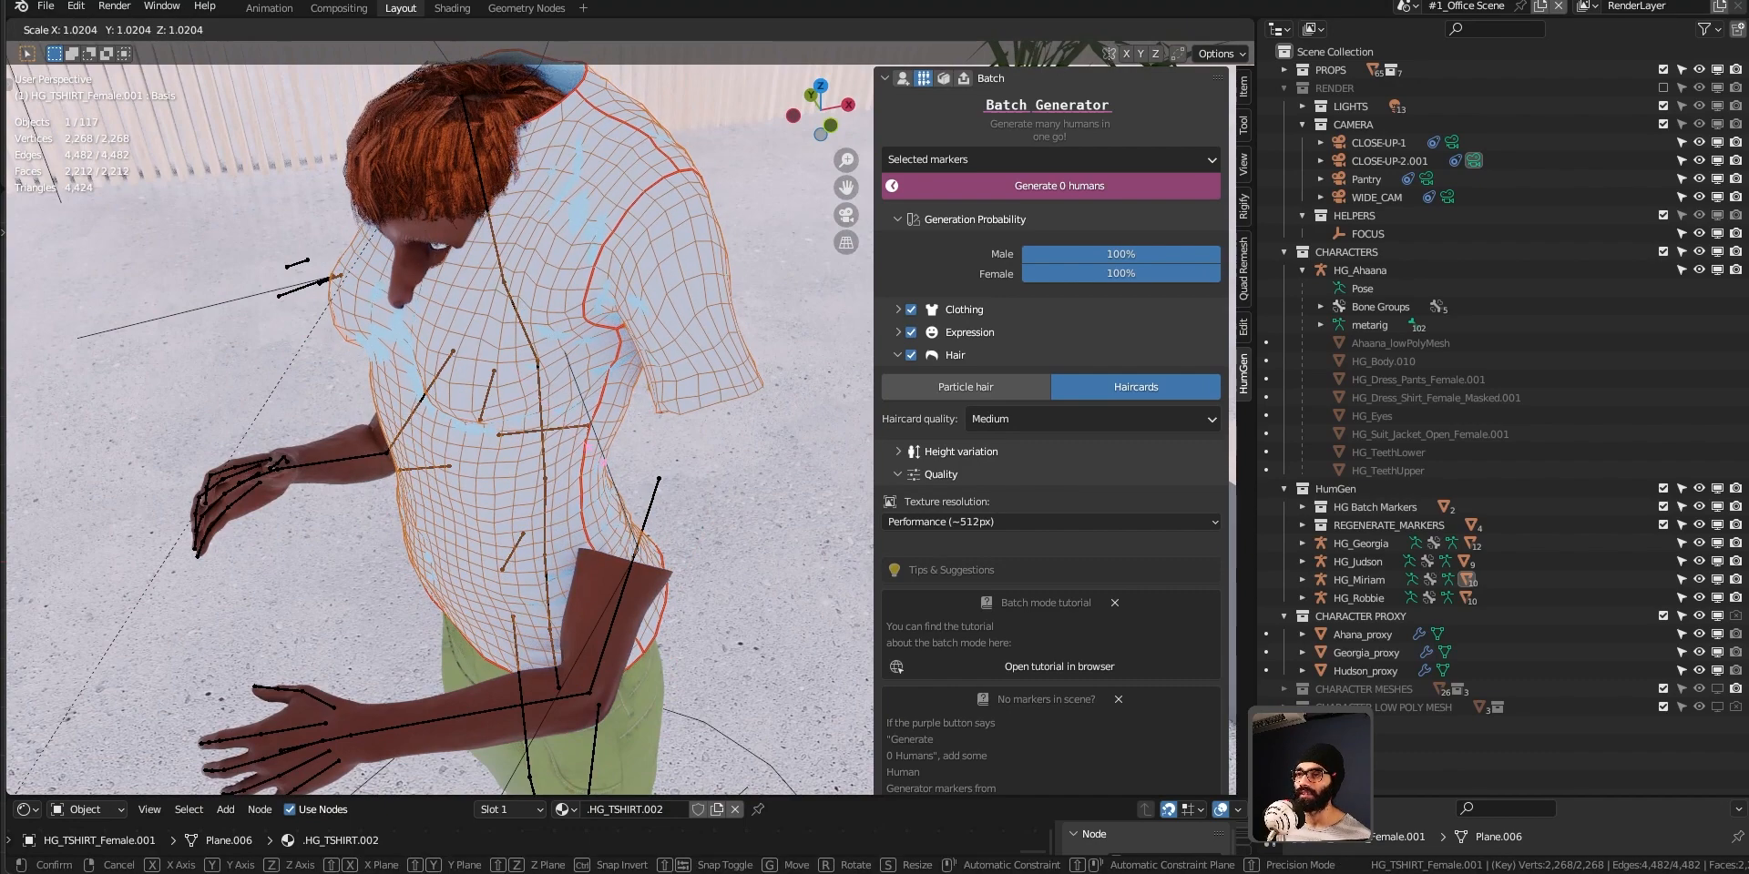
{"action": "left_click", "coordinate": [597, 455]}
{"action": "key", "text": "Tab"}
{"action": "middle_click_drag", "start_coordinate": [688, 485], "coordinate": [597, 501]}
{"action": "scroll", "coordinate": [683, 463], "scroll_direction": "down", "scroll_amount": 4}
{"action": "scroll", "coordinate": [598, 365], "scroll_direction": "up", "scroll_amount": 2}
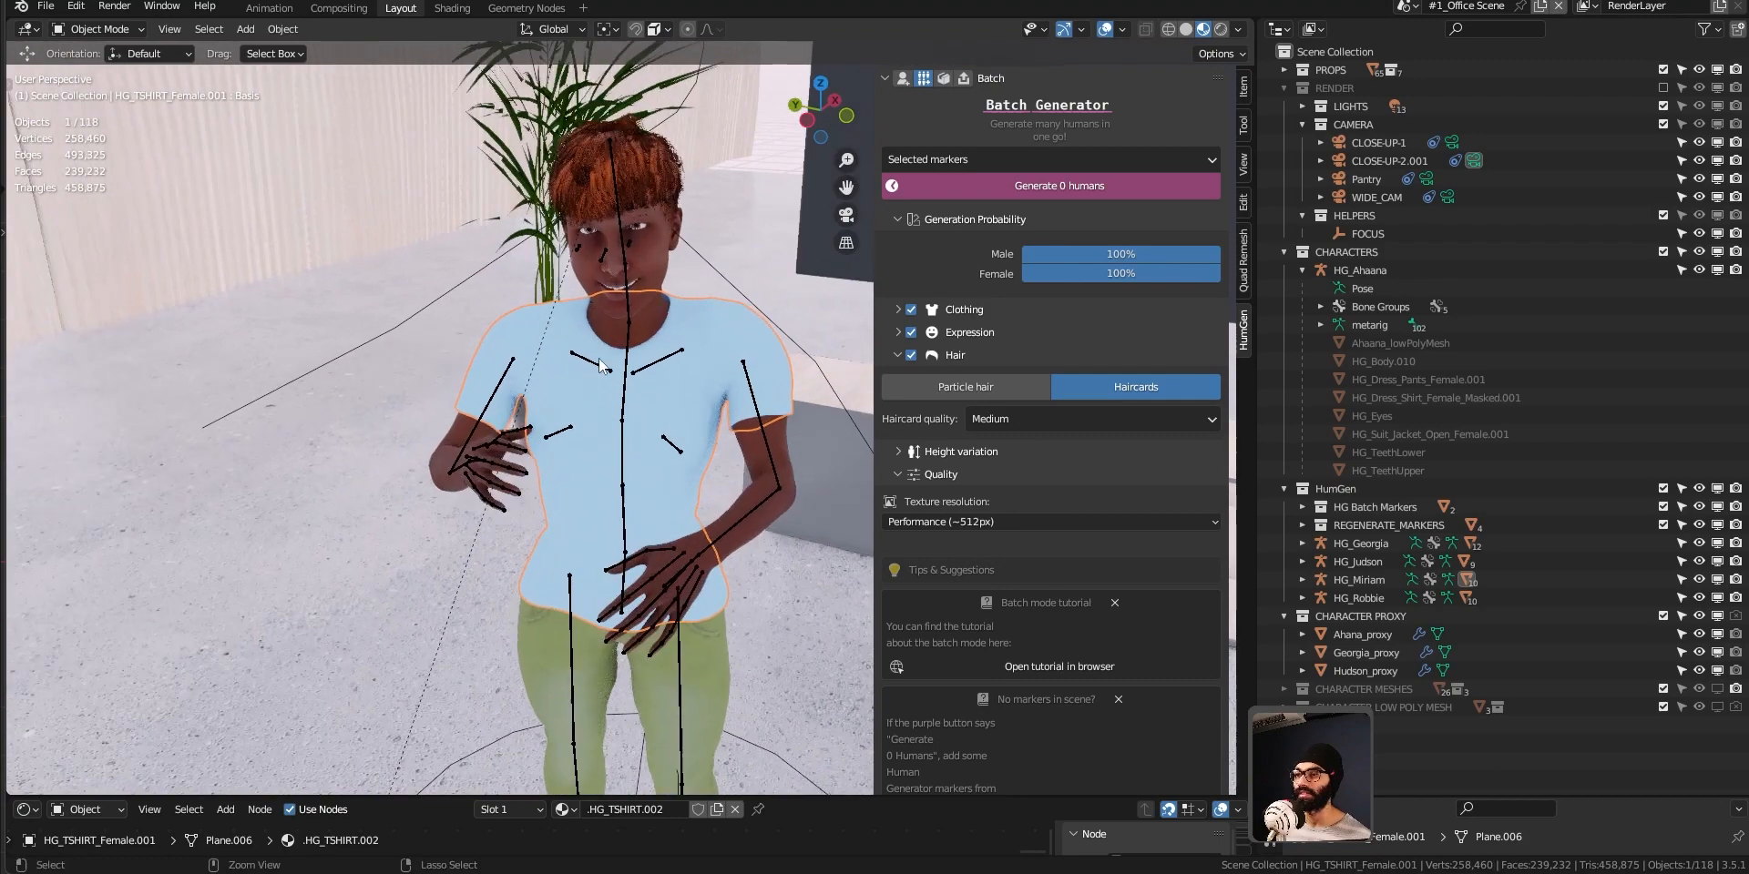
{"action": "middle_click_drag", "start_coordinate": [598, 363], "coordinate": [566, 330]}
{"action": "middle_click_drag", "start_coordinate": [687, 455], "coordinate": [623, 444]}
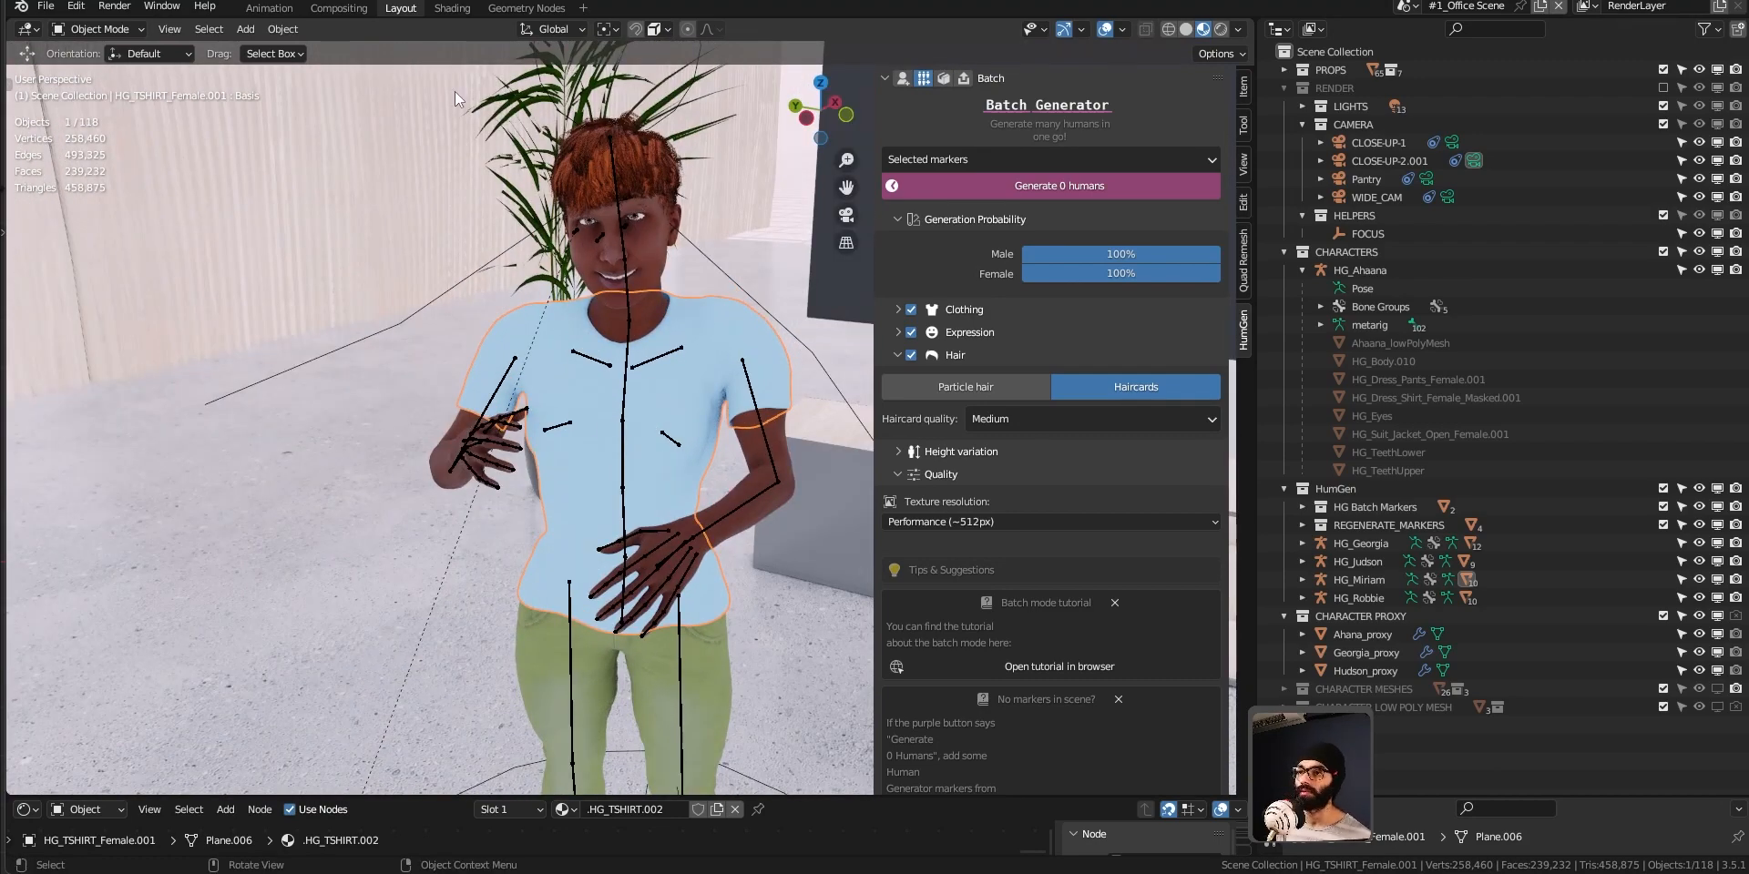
Switch to the Geometry Nodes workspace and frame the generated human there in Material Preview shading.
{"action": "left_click", "coordinate": [544, 9]}
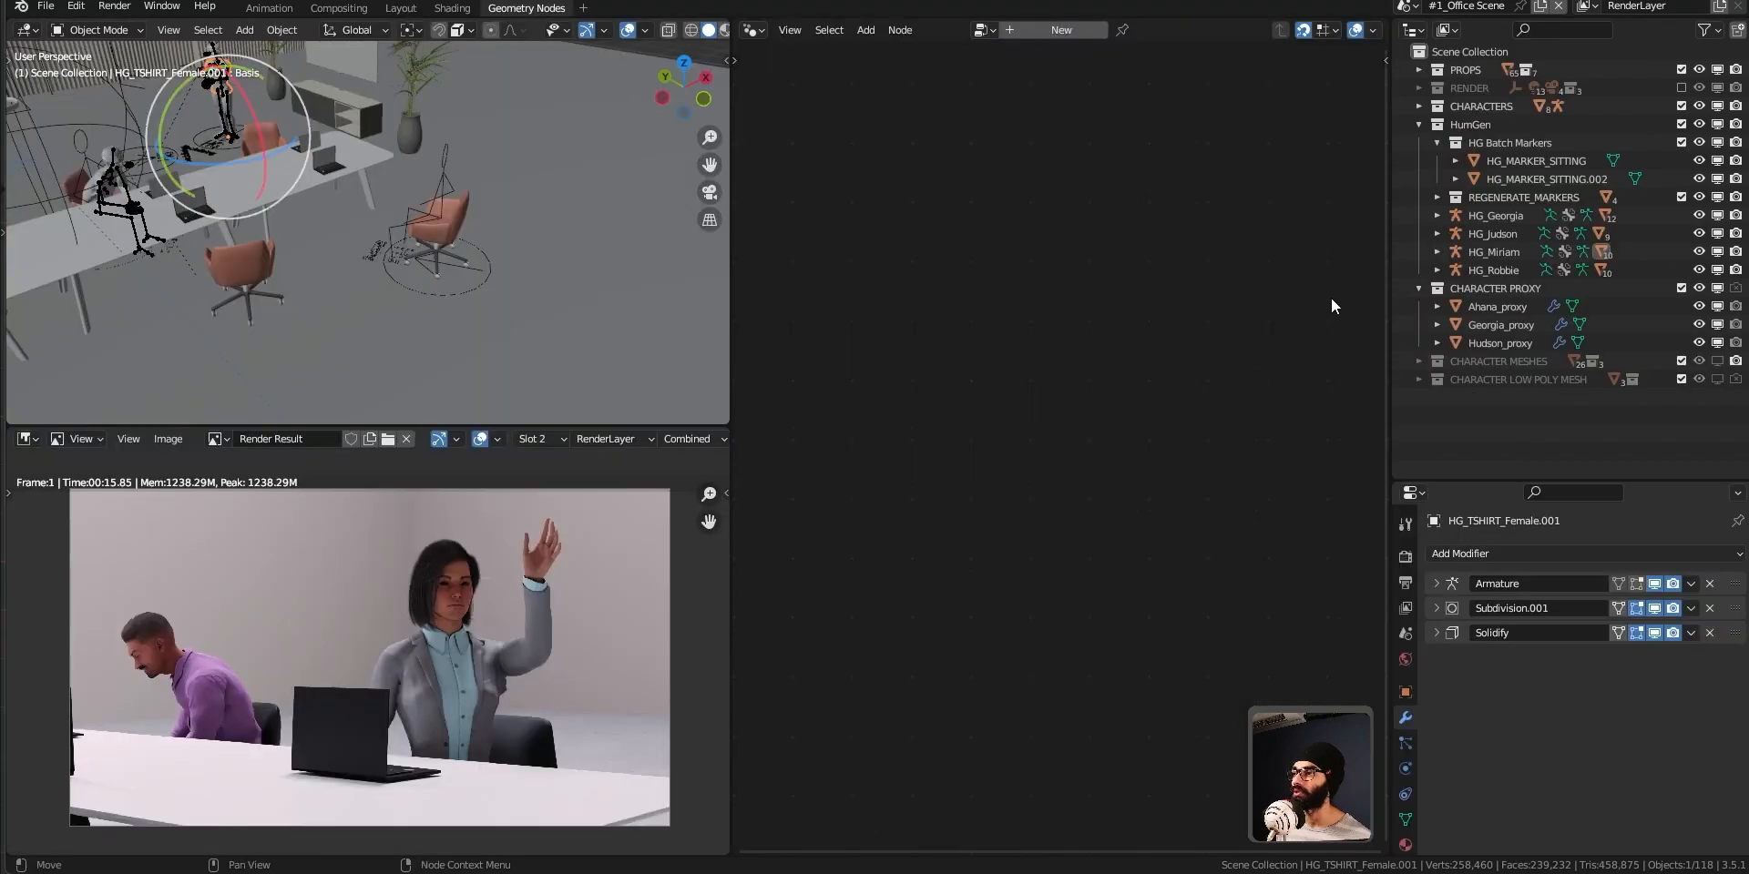
{"action": "key", "text": "KP_Decimal"}
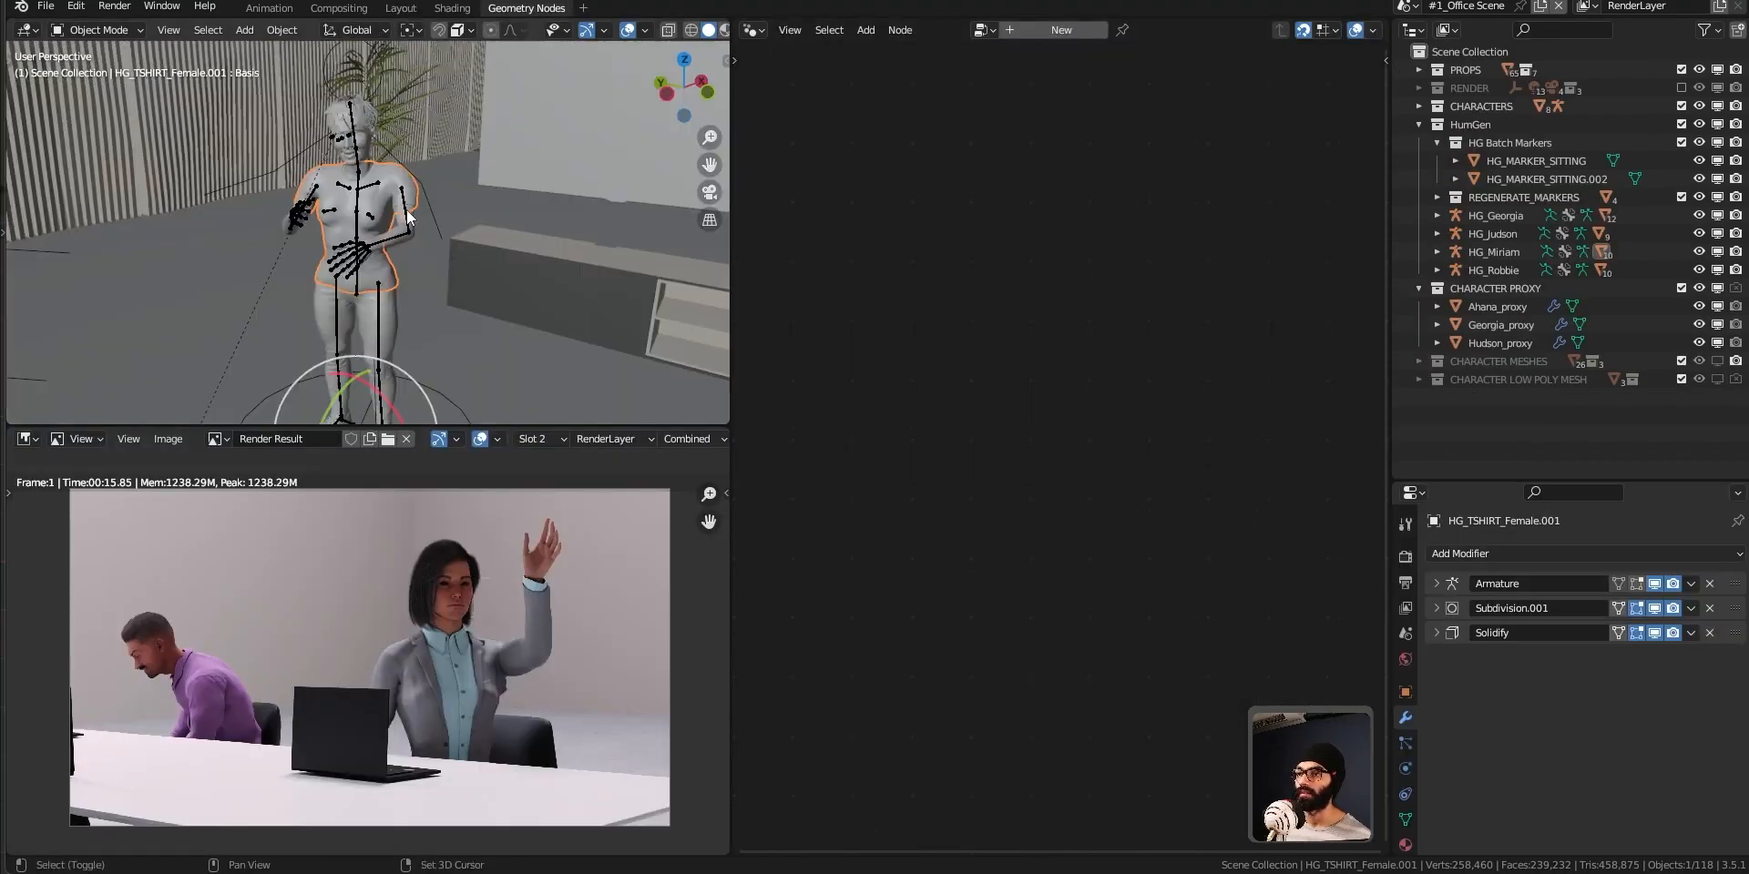
{"action": "mouse_move", "coordinate": [387, 239]}
{"action": "middle_mouse_down"}
{"action": "mouse_move", "coordinate": [419, 199]}
{"action": "mouse_move", "coordinate": [395, 277]}
{"action": "mouse_move", "coordinate": [411, 282]}
{"action": "mouse_move", "coordinate": [220, 304]}
{"action": "middle_mouse_up"}
{"action": "key", "text": "z"}
{"action": "left_click", "coordinate": [423, 309]}
{"action": "scroll", "coordinate": [394, 196], "scroll_direction": "up", "scroll_amount": 5}
{"action": "scroll", "coordinate": [221, 305], "scroll_direction": "down", "scroll_amount": 3}
{"action": "middle_click_drag", "start_coordinate": [310, 137], "coordinate": [317, 184], "text": "shift"}
{"action": "scroll", "coordinate": [401, 248], "scroll_direction": "down", "scroll_amount": 5}
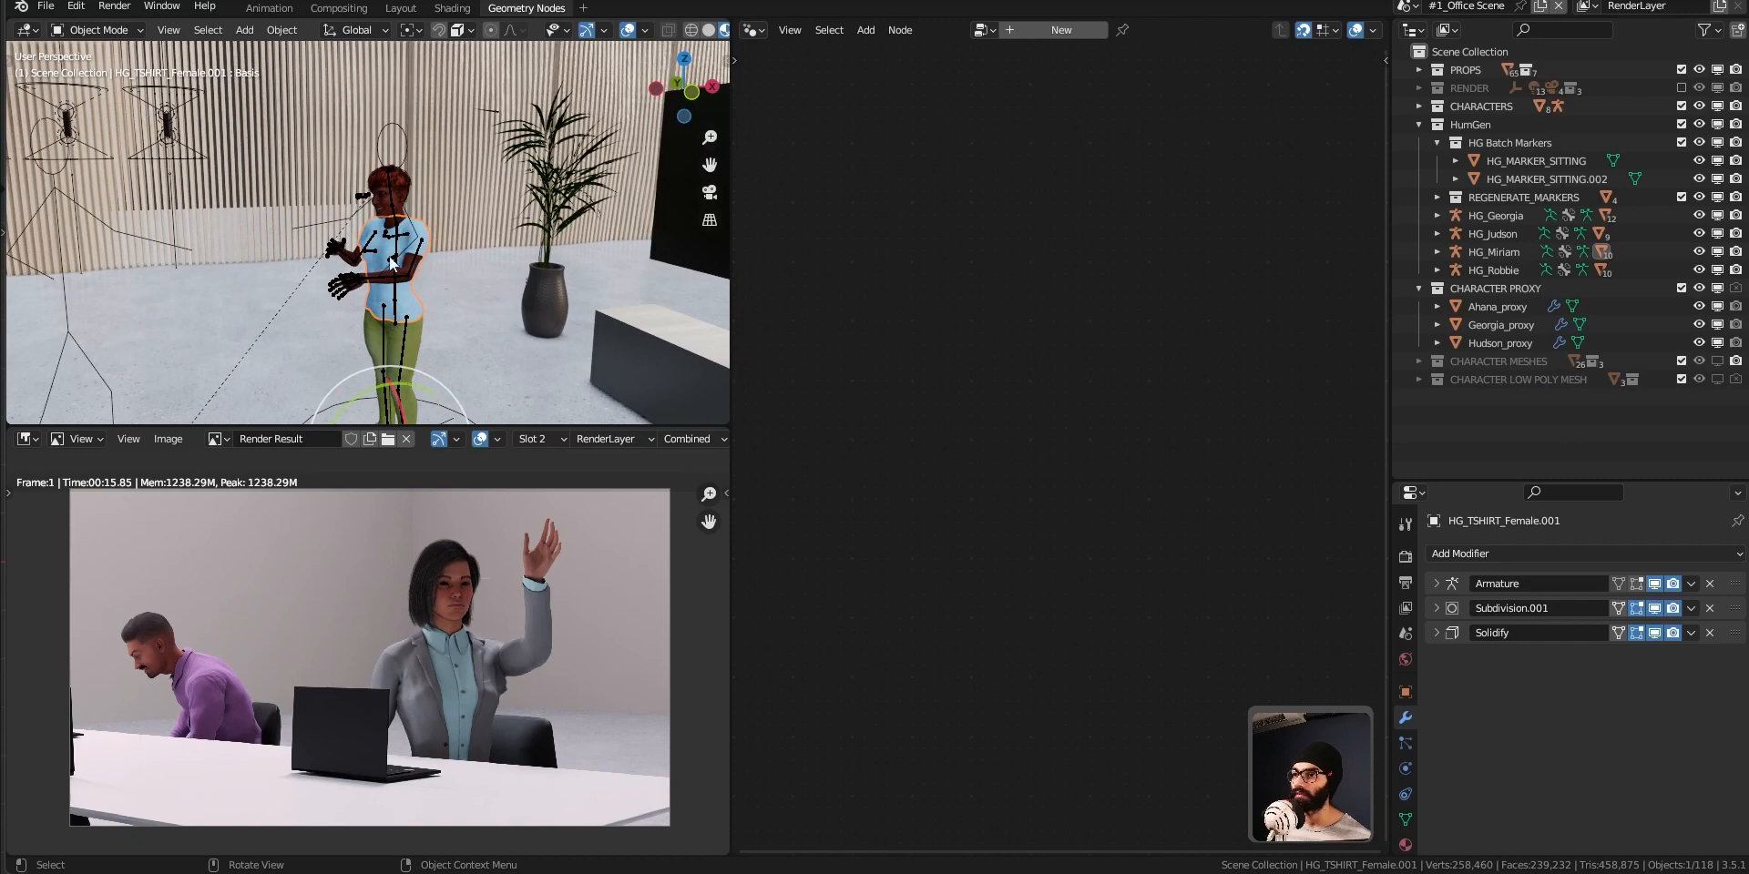
Select the HG_Miriam rig, expand its hierarchy, pick its Haircards object, and enlarge the Outliner to list all child meshes.
{"action": "left_click", "coordinate": [394, 290]}
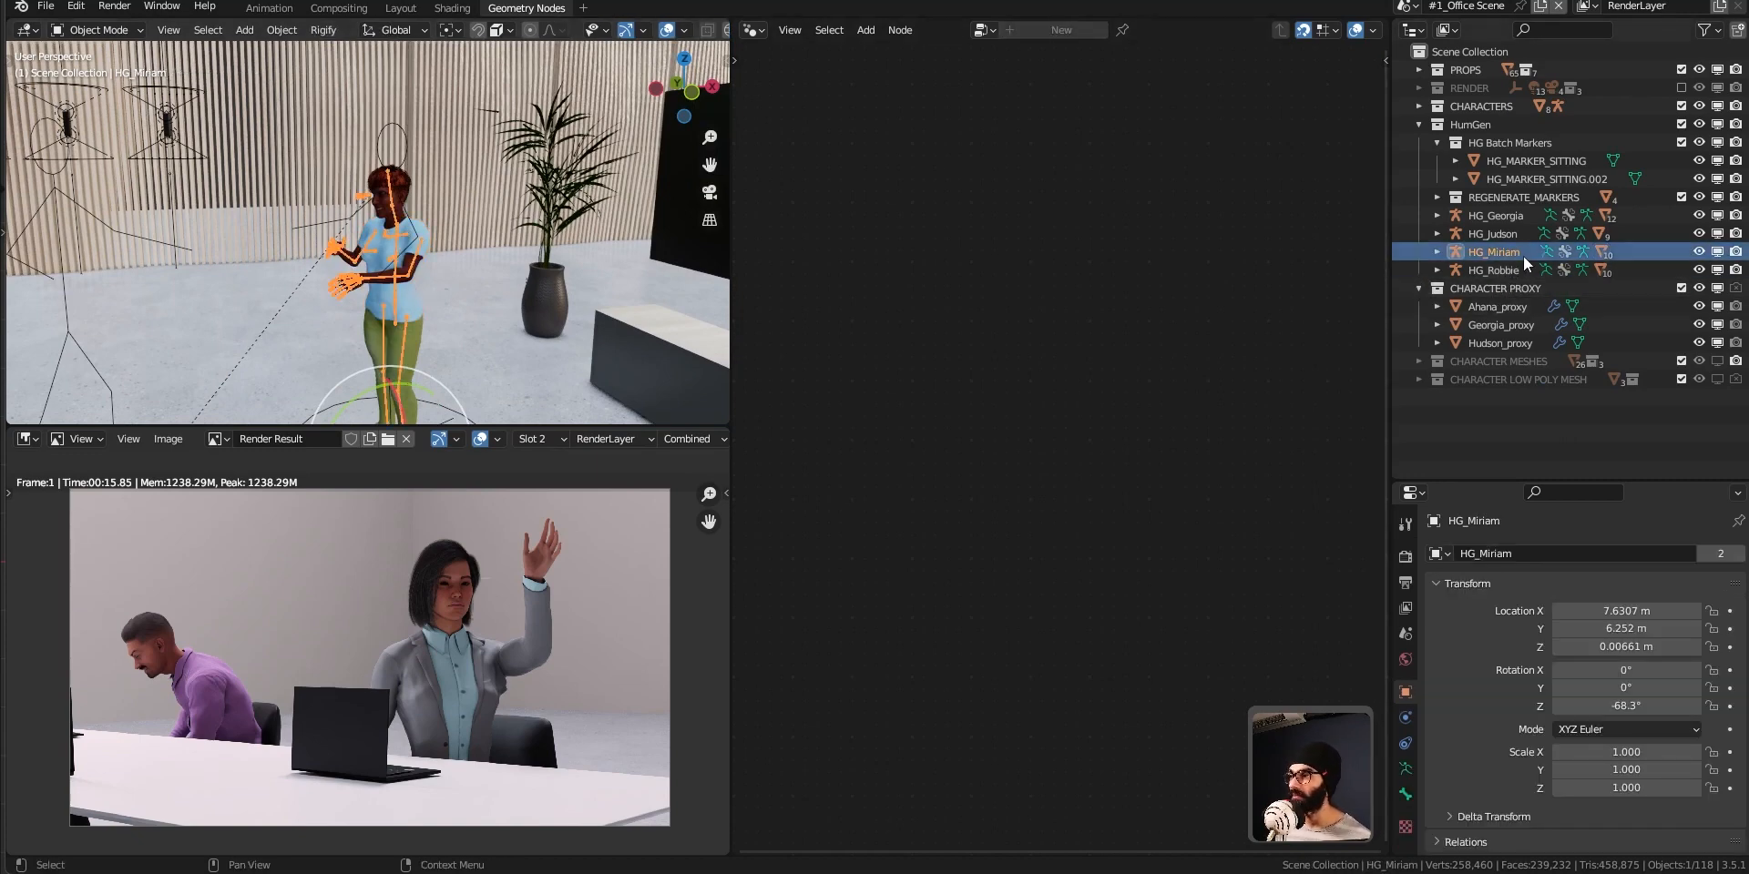
{"action": "left_click", "coordinate": [1437, 251]}
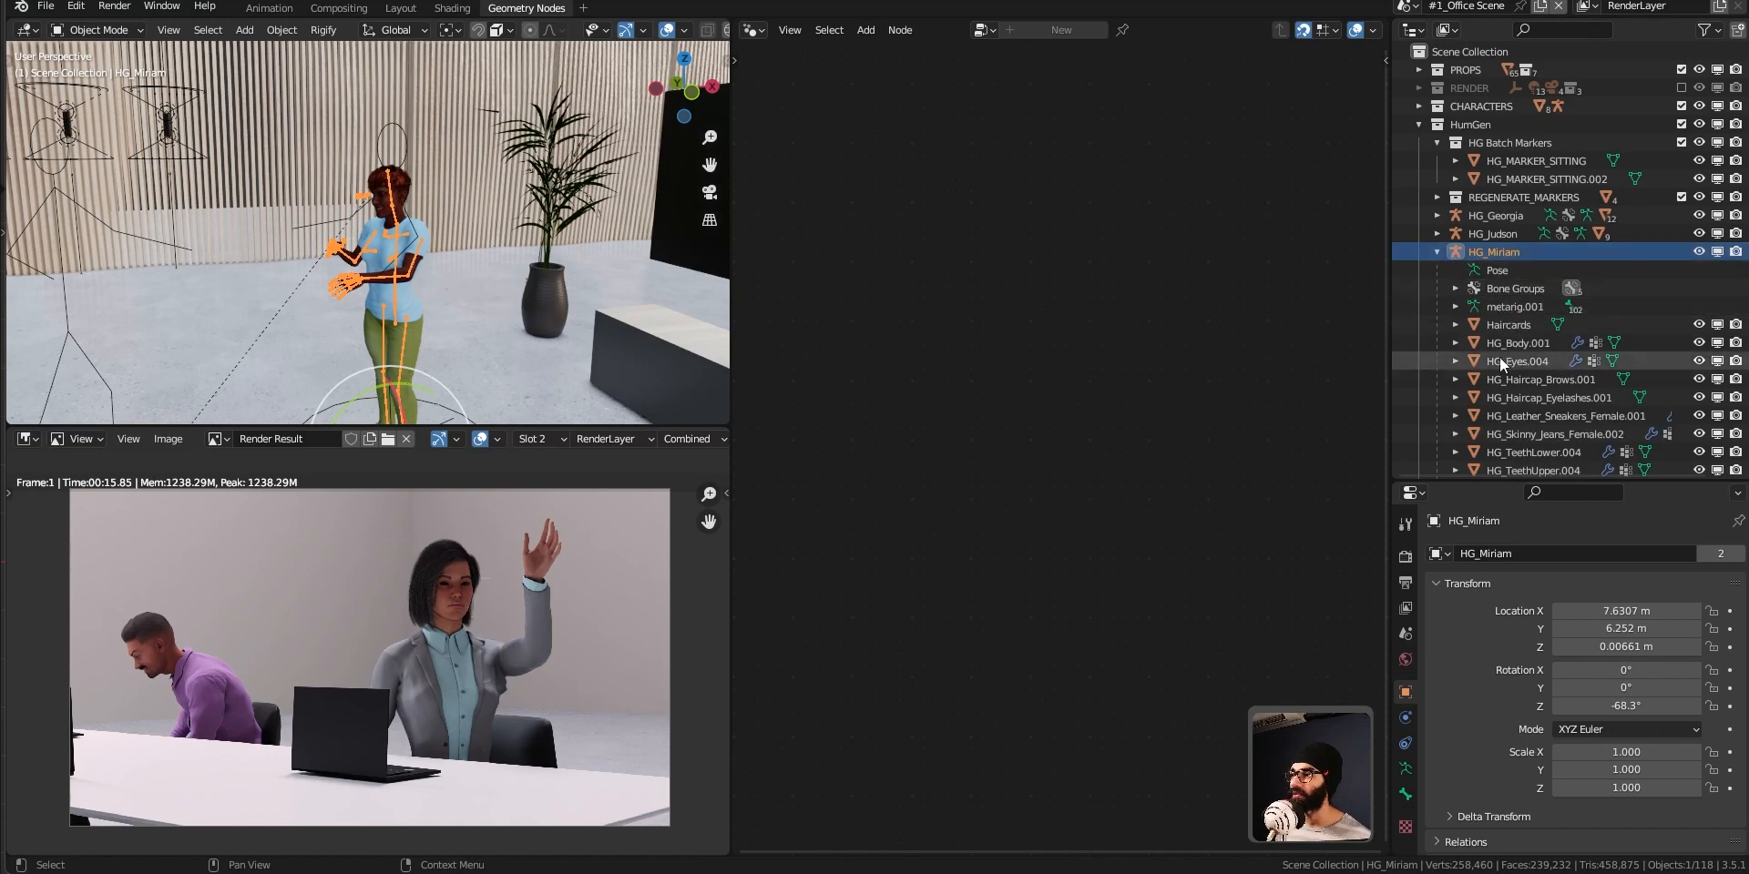
{"action": "scroll", "coordinate": [1499, 358], "scroll_direction": "down", "scroll_amount": 2}
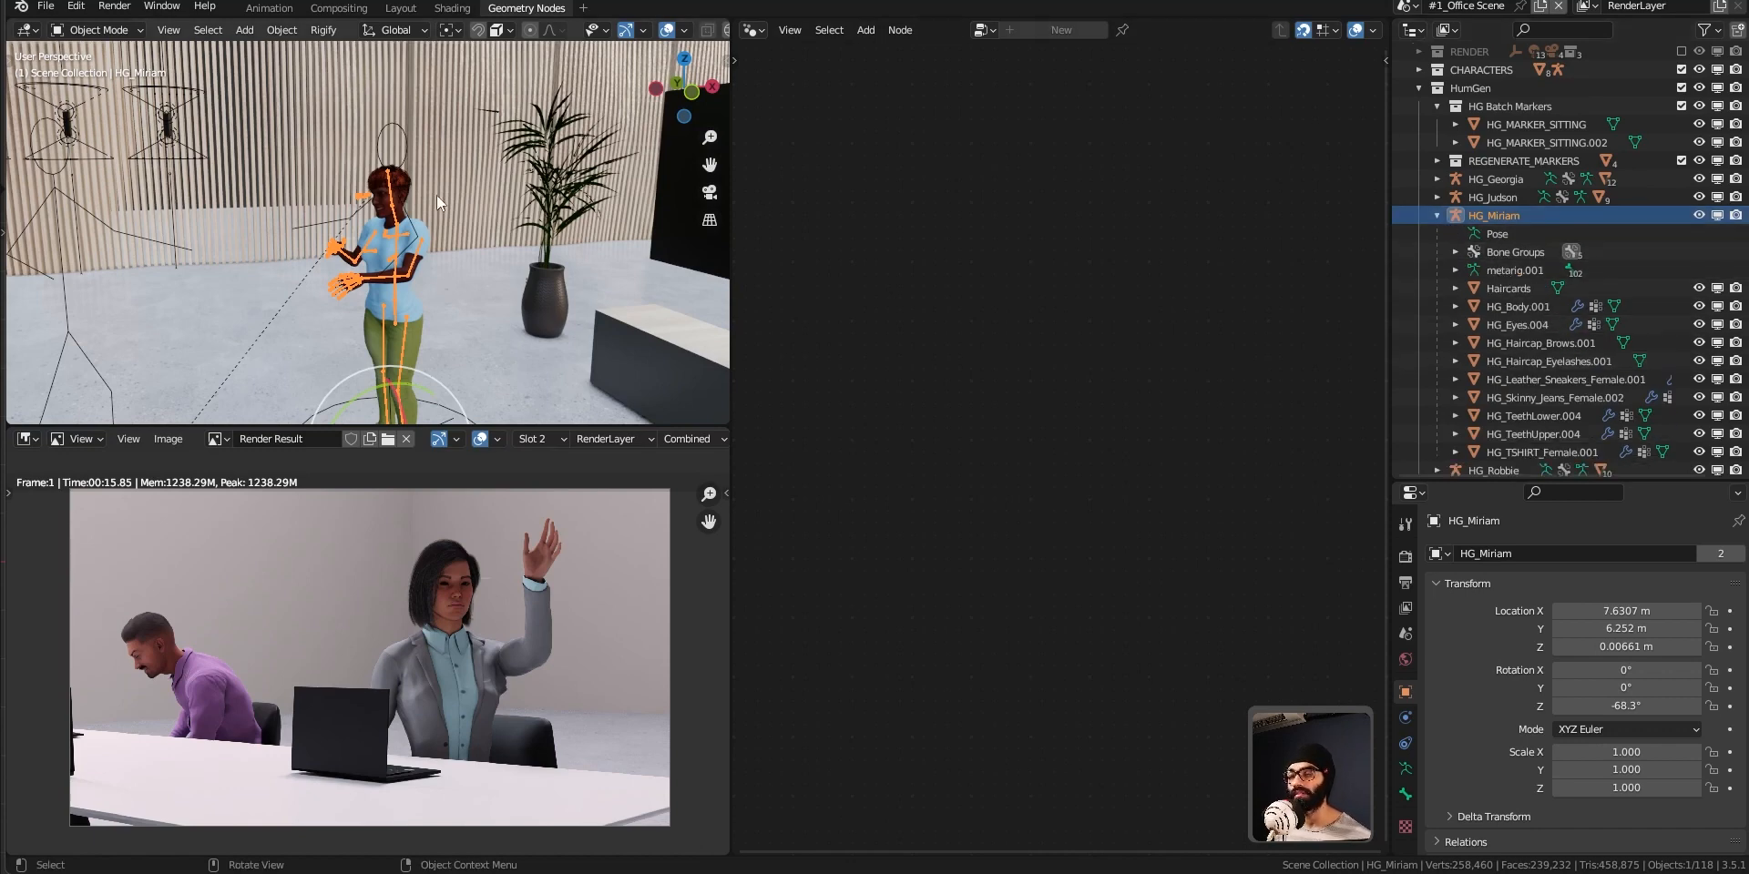
{"action": "scroll", "coordinate": [1499, 357], "scroll_direction": "down", "scroll_amount": 4}
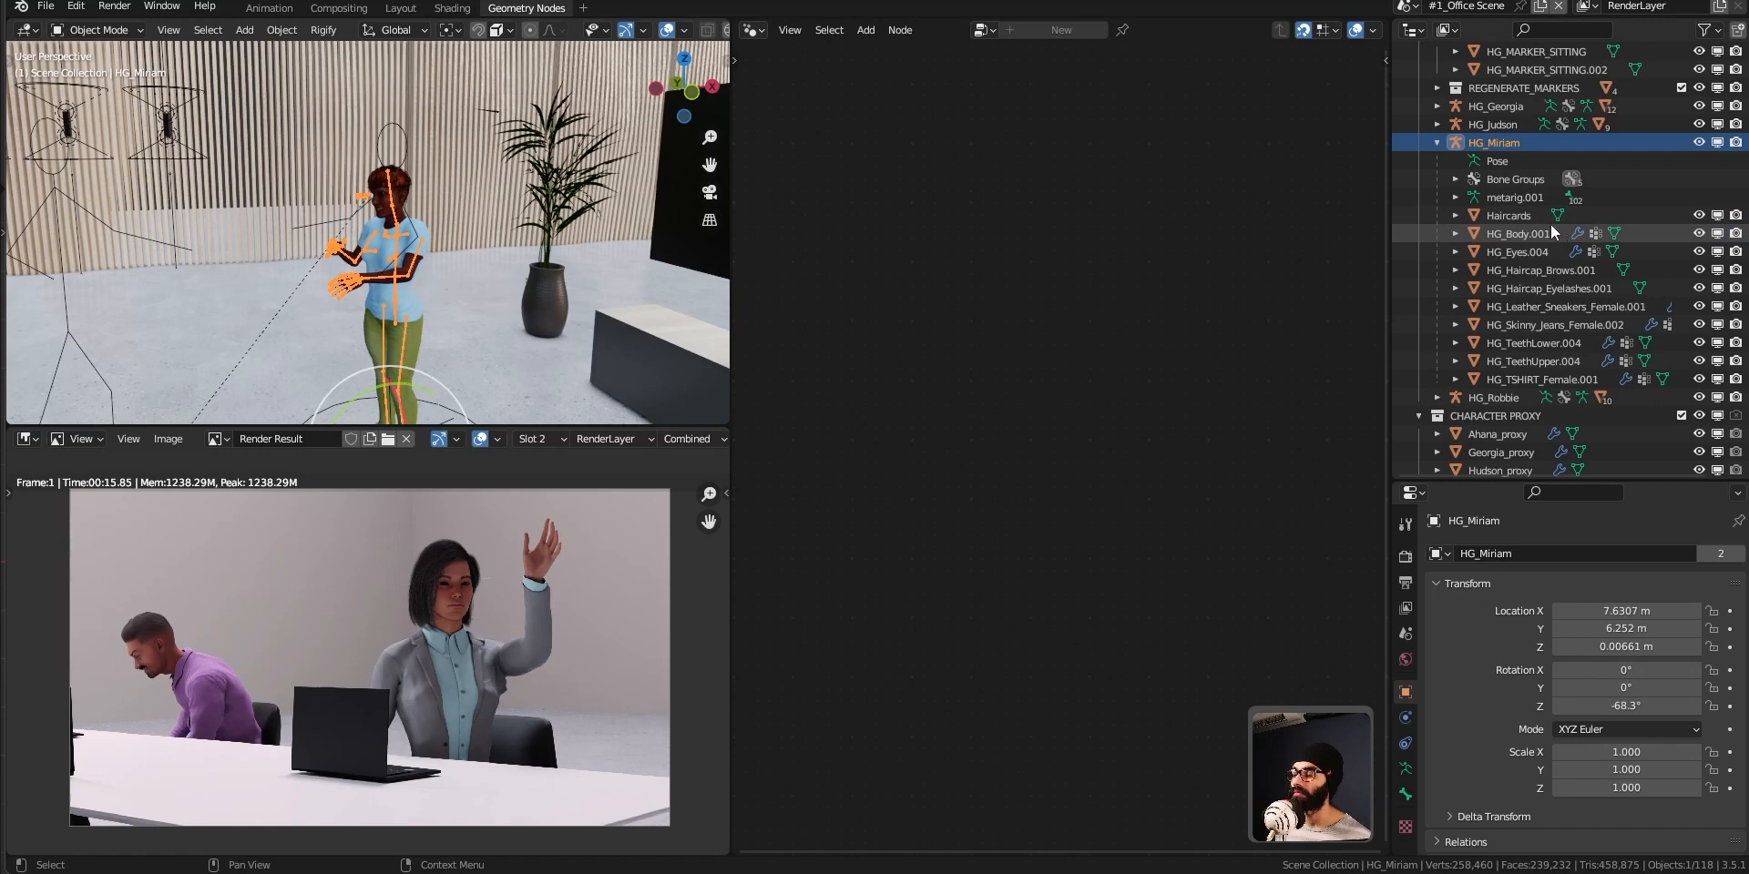
{"action": "left_click", "coordinate": [1522, 218]}
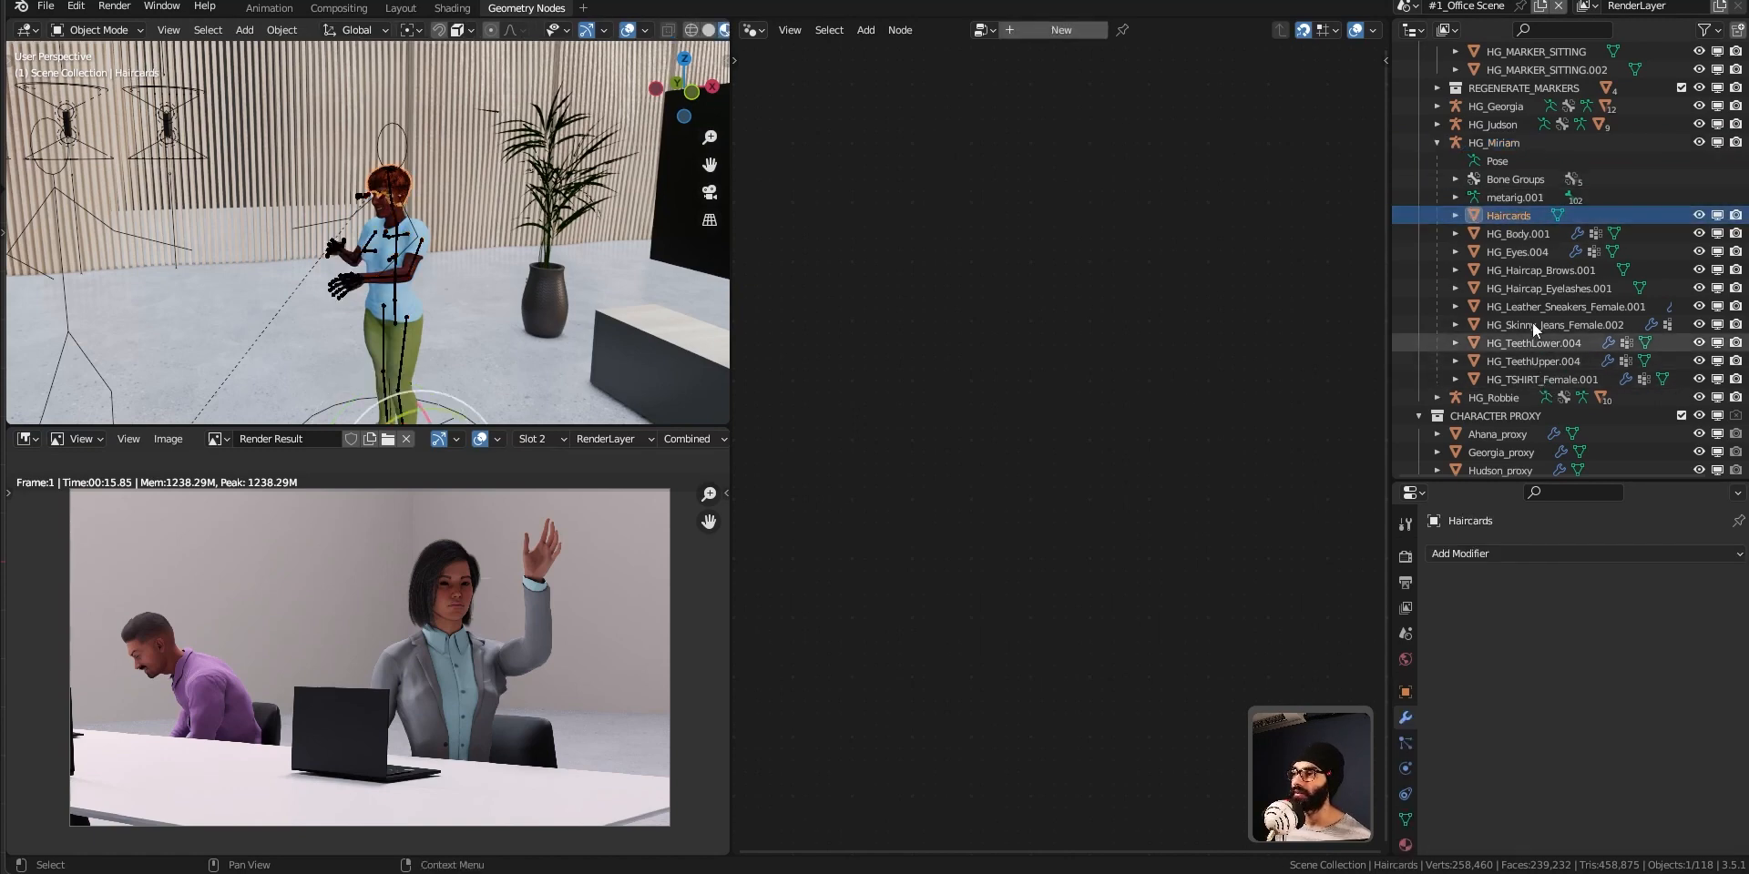
{"action": "scroll", "coordinate": [1539, 381], "scroll_direction": "down", "scroll_amount": 2}
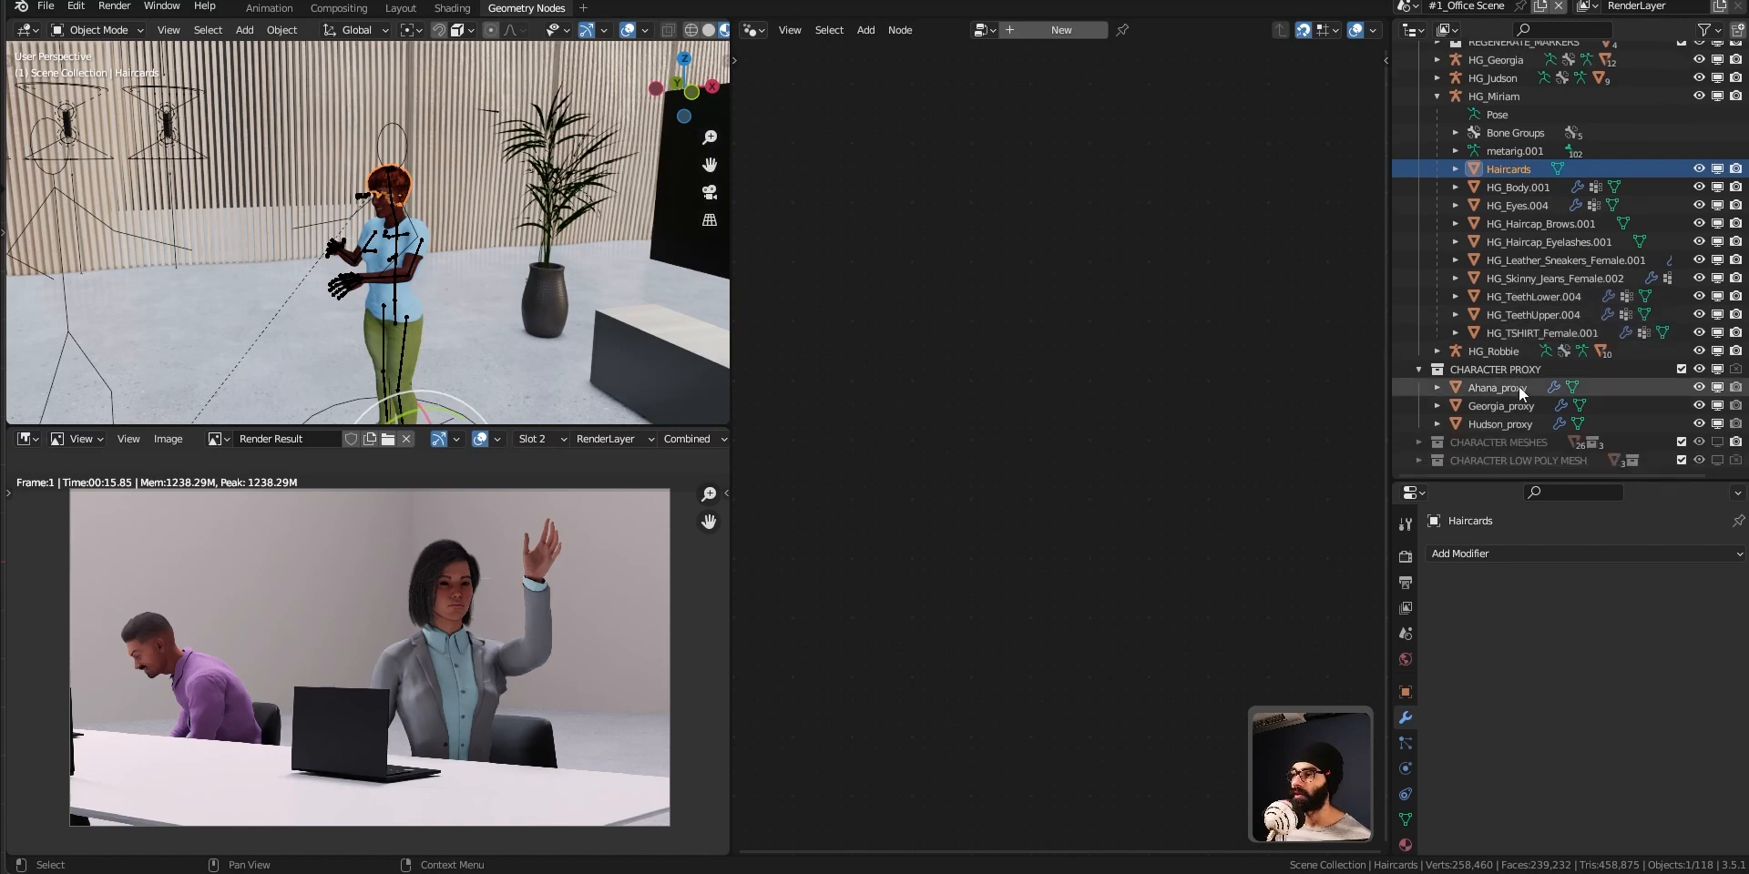
{"action": "left_click_drag", "start_coordinate": [1606, 480], "coordinate": [1603, 698]}
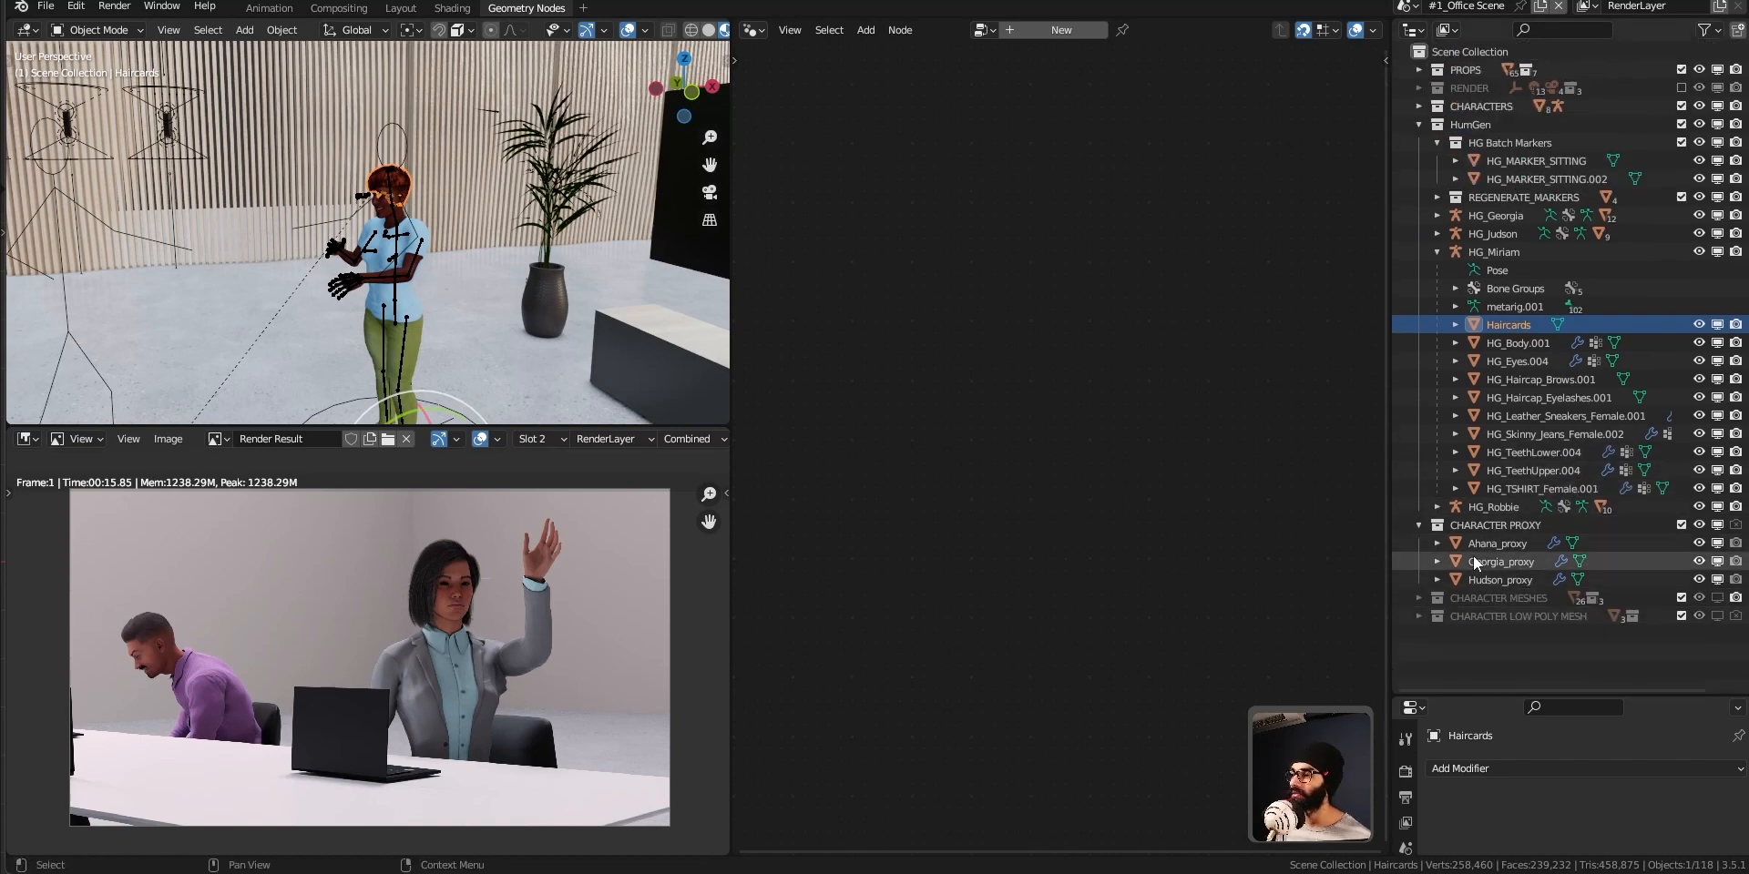
Collapse the CHARACTER PROXY collection, then enable CHARACTER MESHES in the viewports and expand it.
{"action": "left_click", "coordinate": [1419, 525]}
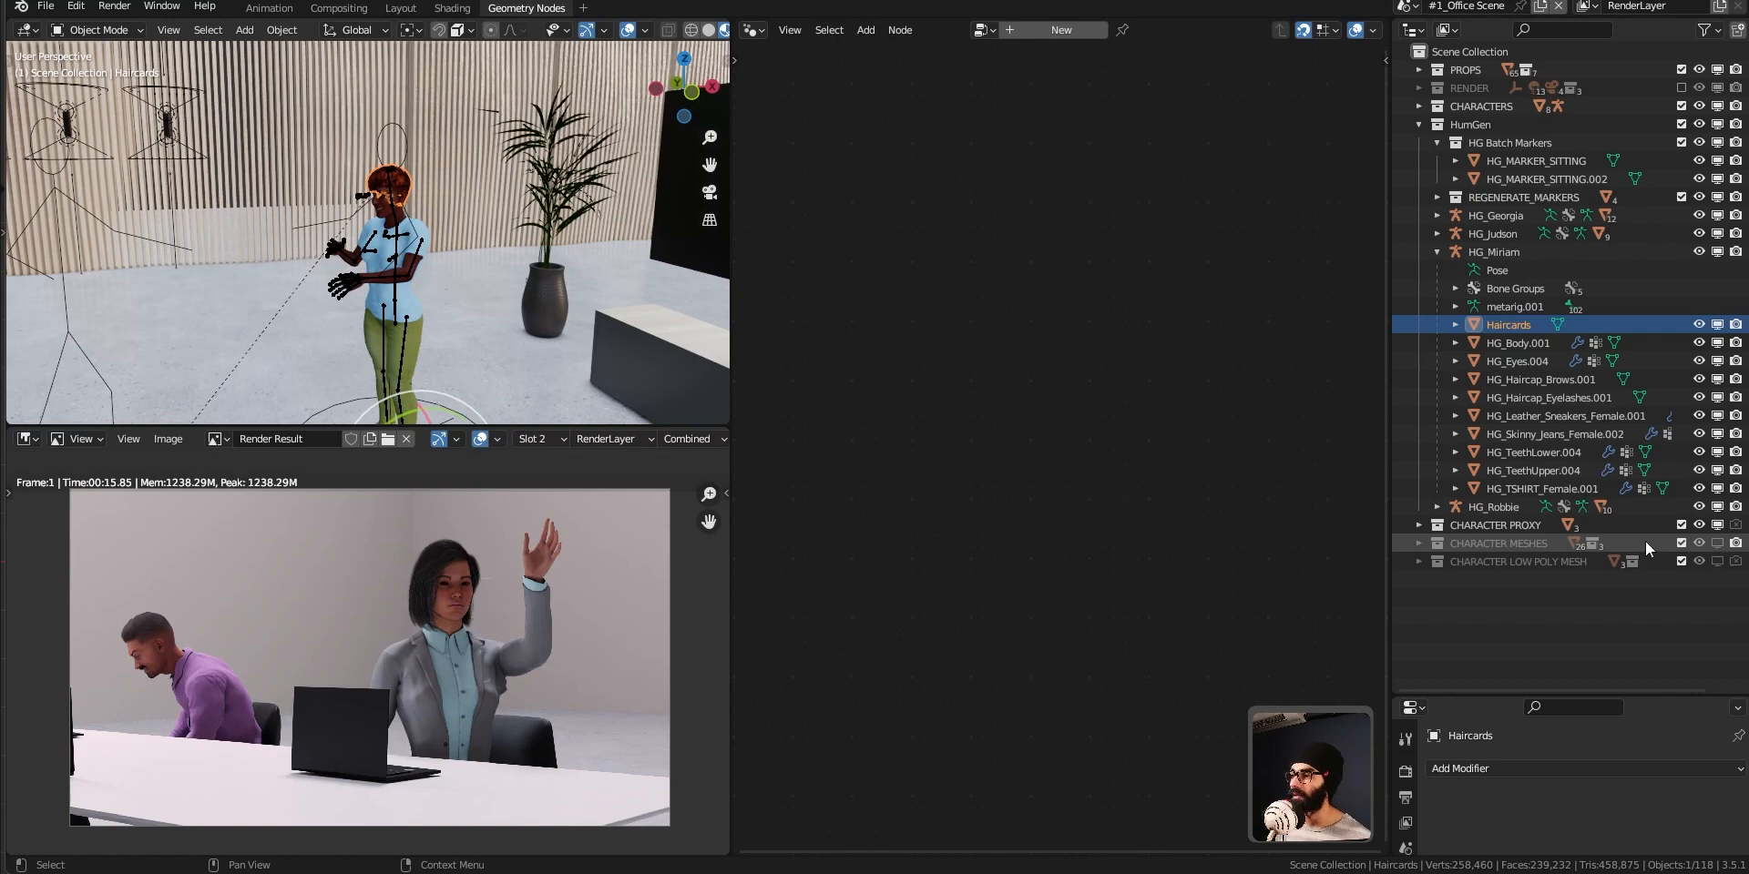
{"action": "left_click", "coordinate": [1717, 543]}
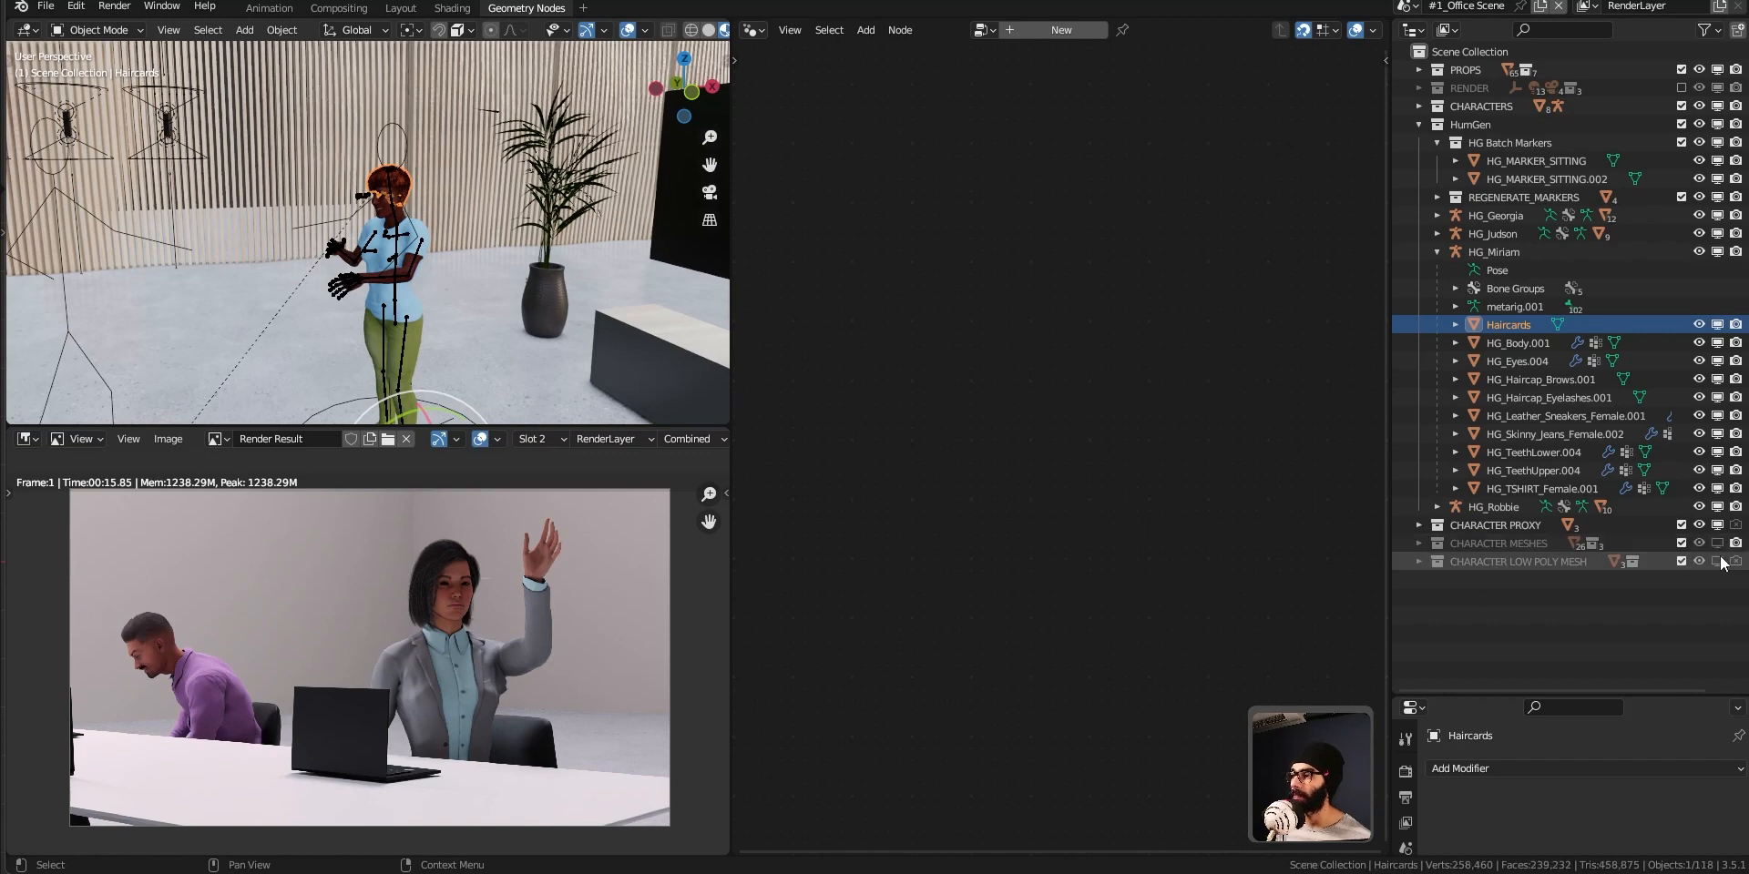
{"action": "left_click", "coordinate": [1419, 544]}
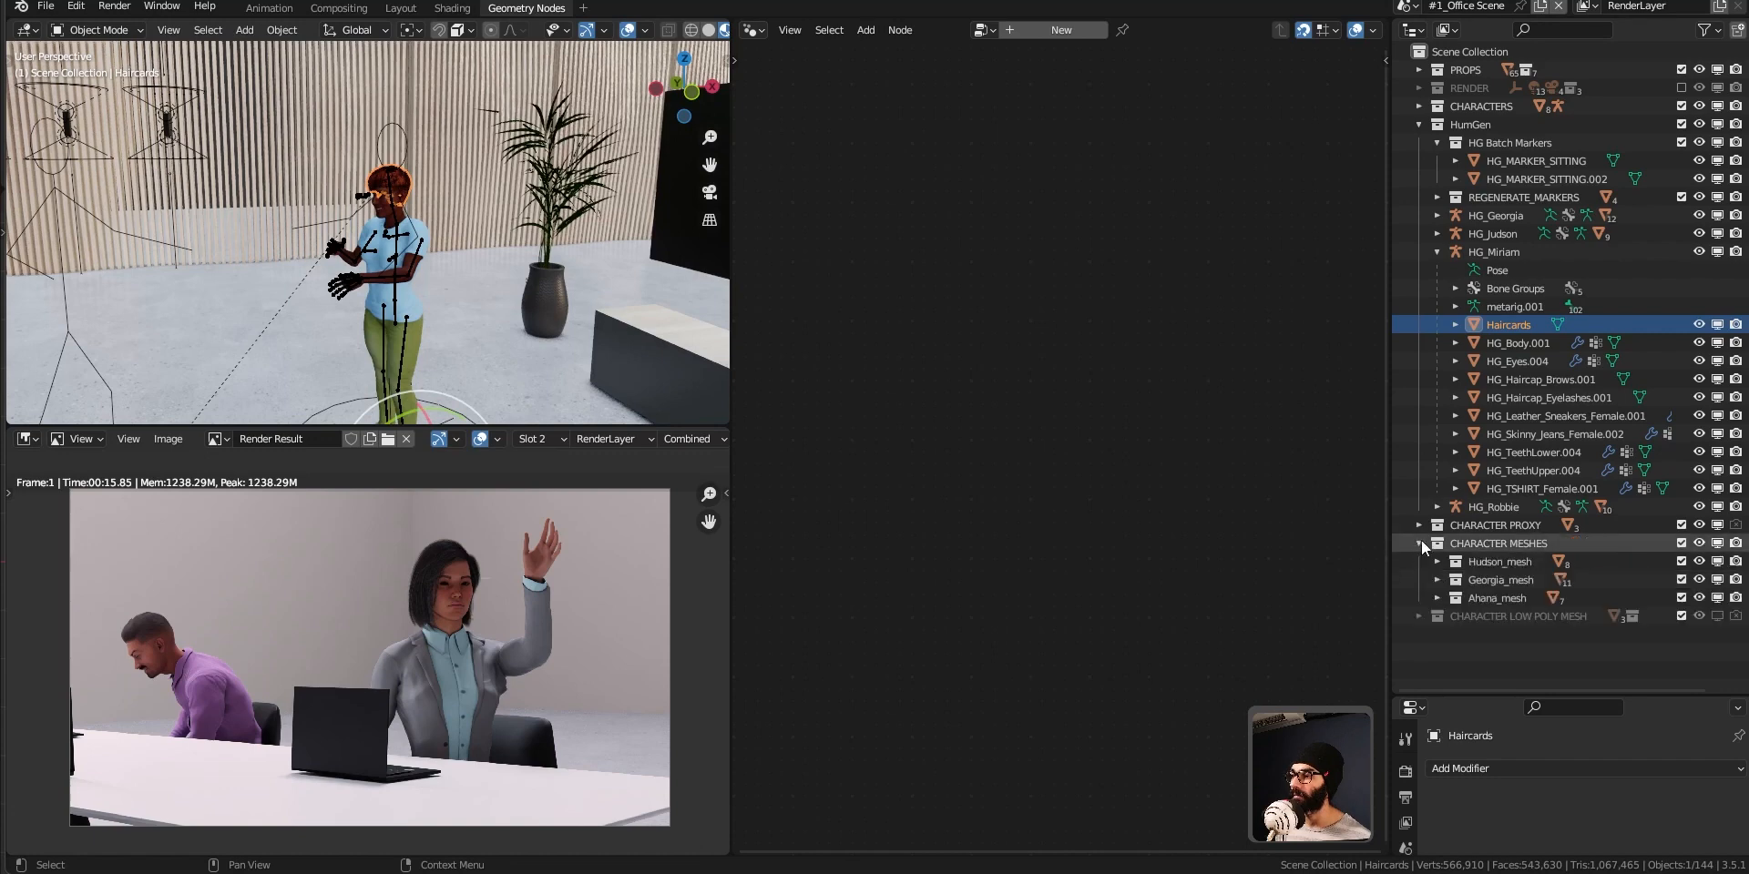
Create a new collection inside CHARACTER MESHES and name it Miriam_mesh.
{"action": "left_click", "coordinate": [1494, 544]}
{"action": "key", "text": "c"}
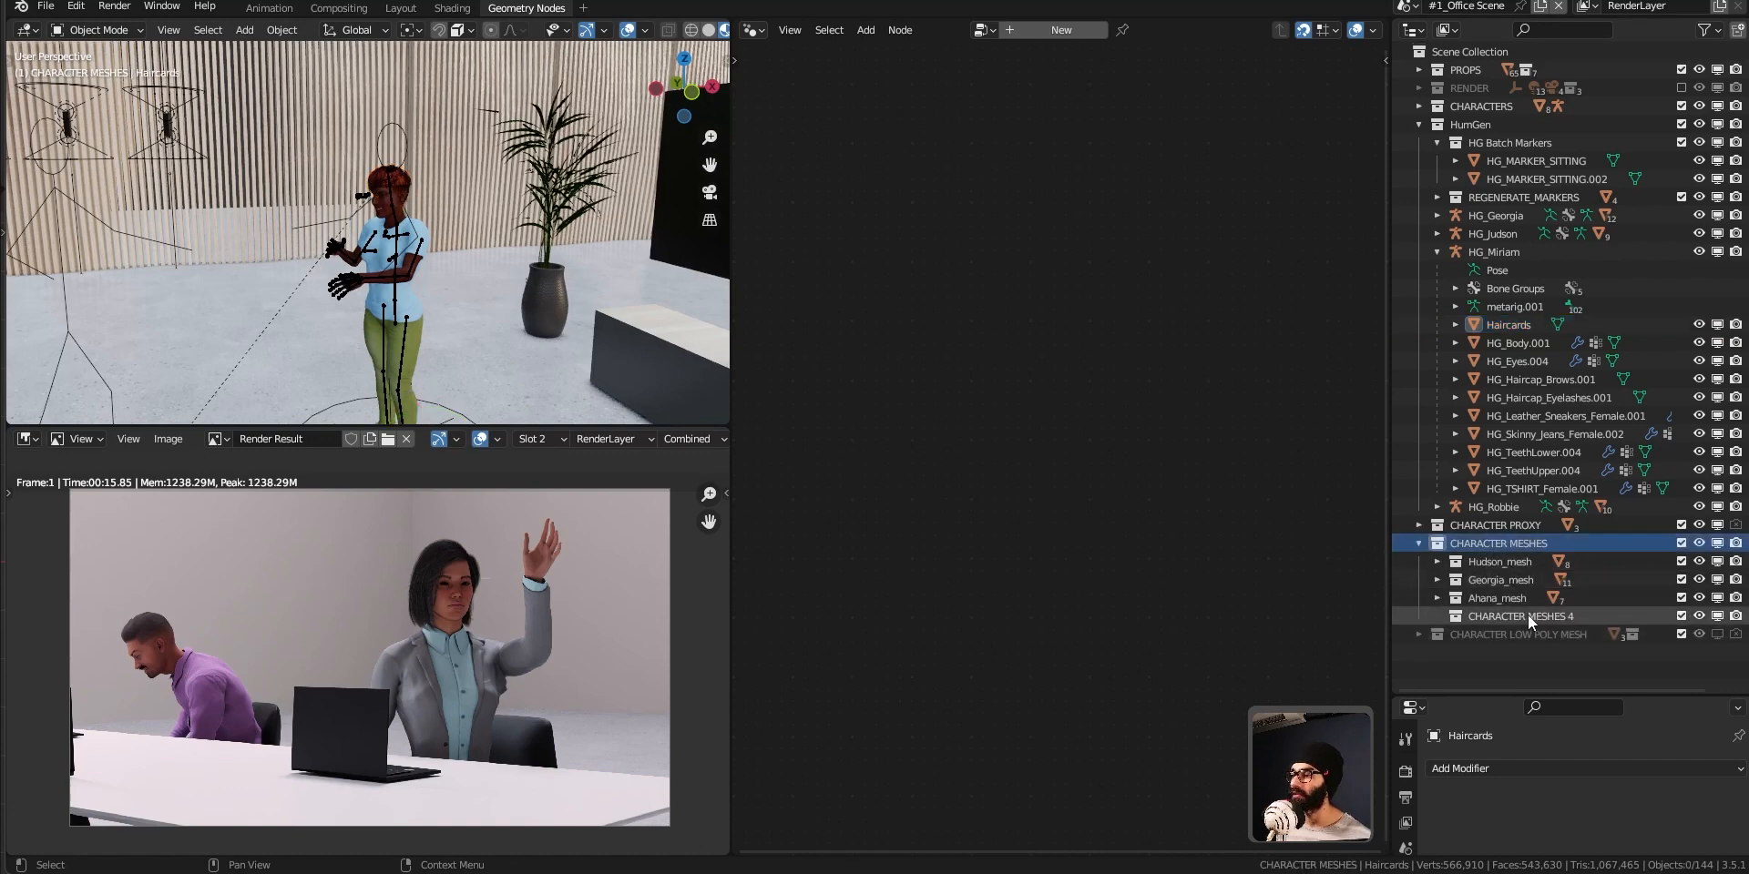
{"action": "double_click", "coordinate": [1528, 614]}
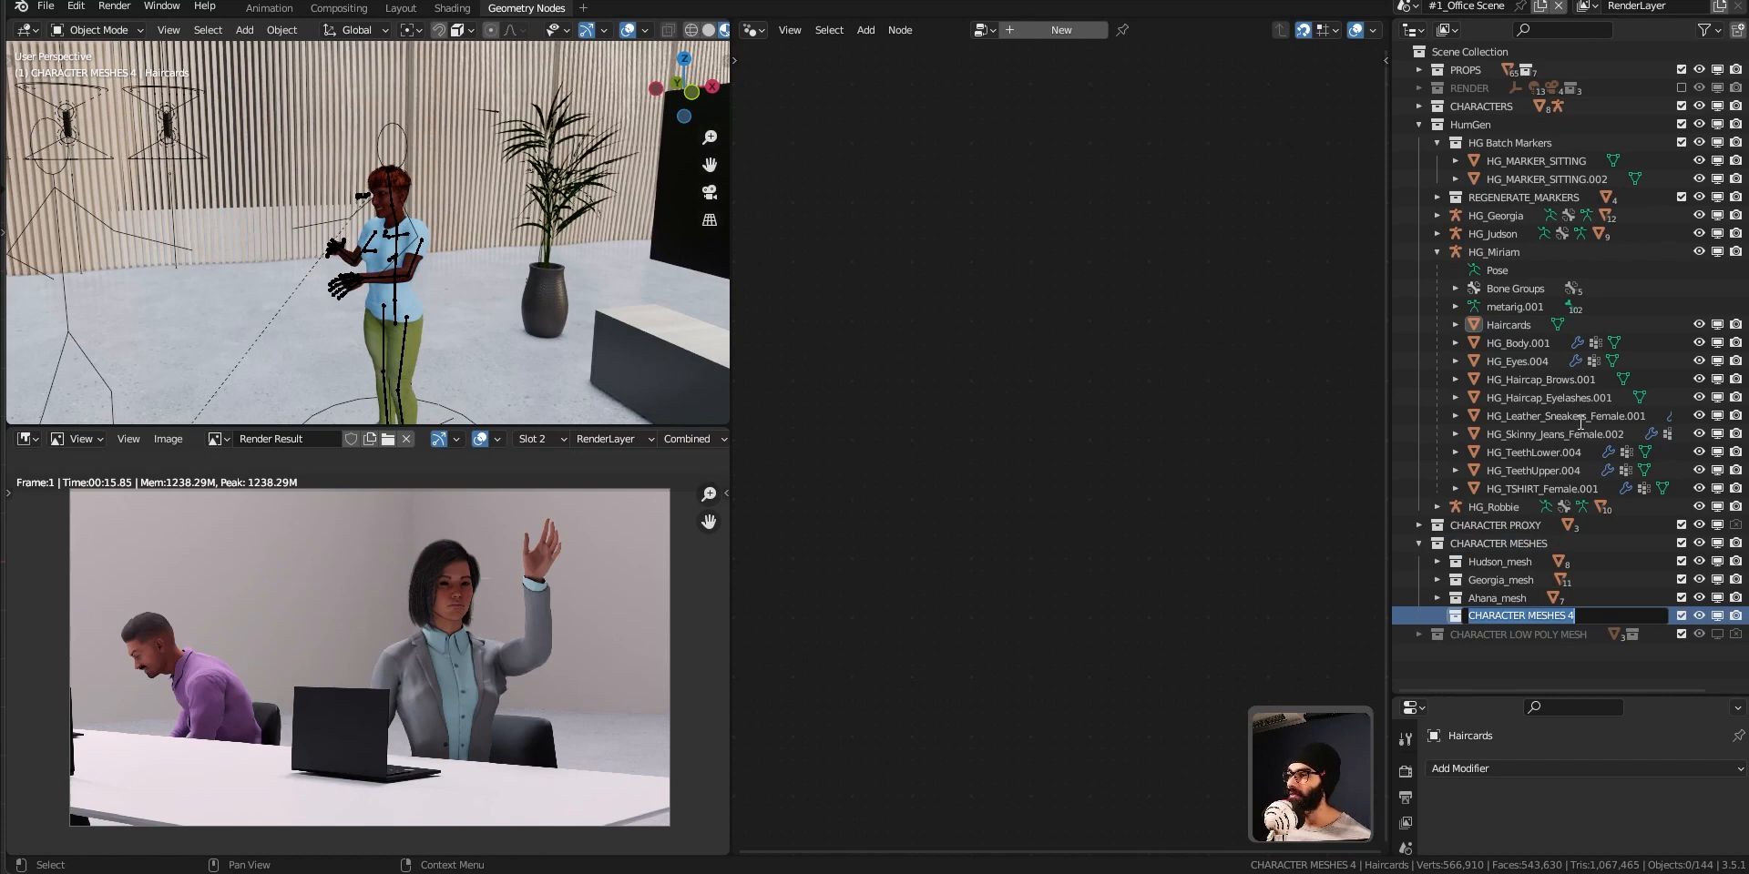
{"action": "type", "text": "Miriam_mesh"}
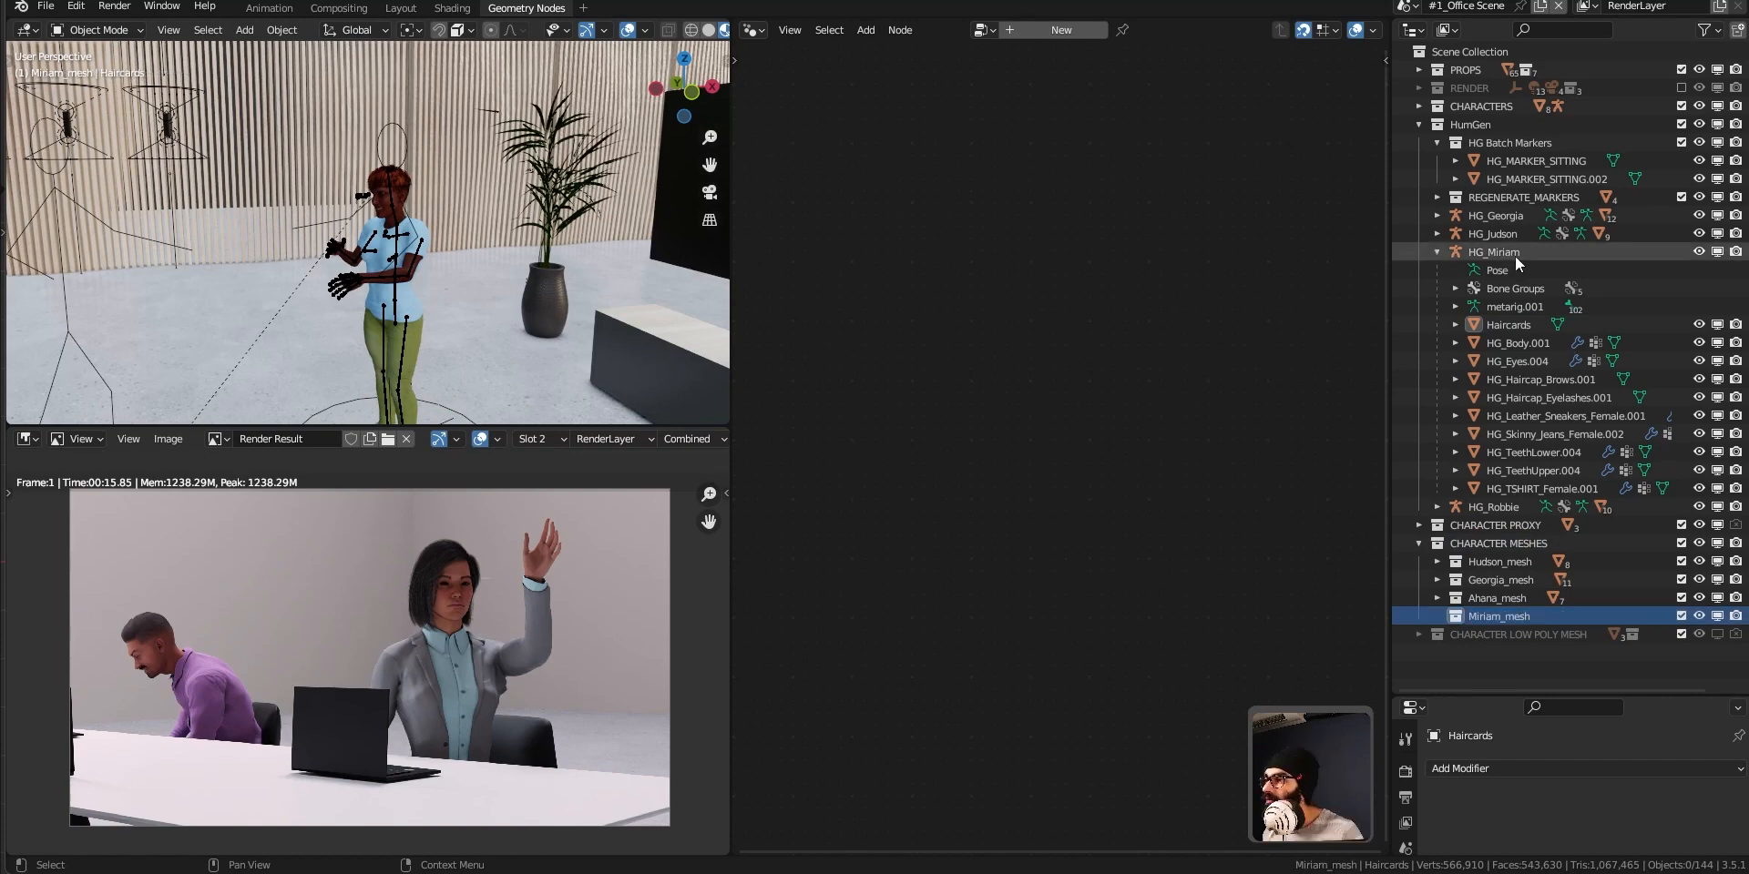
{"action": "left_click", "coordinate": [1532, 631]}
{"action": "left_click", "coordinate": [1512, 617]}
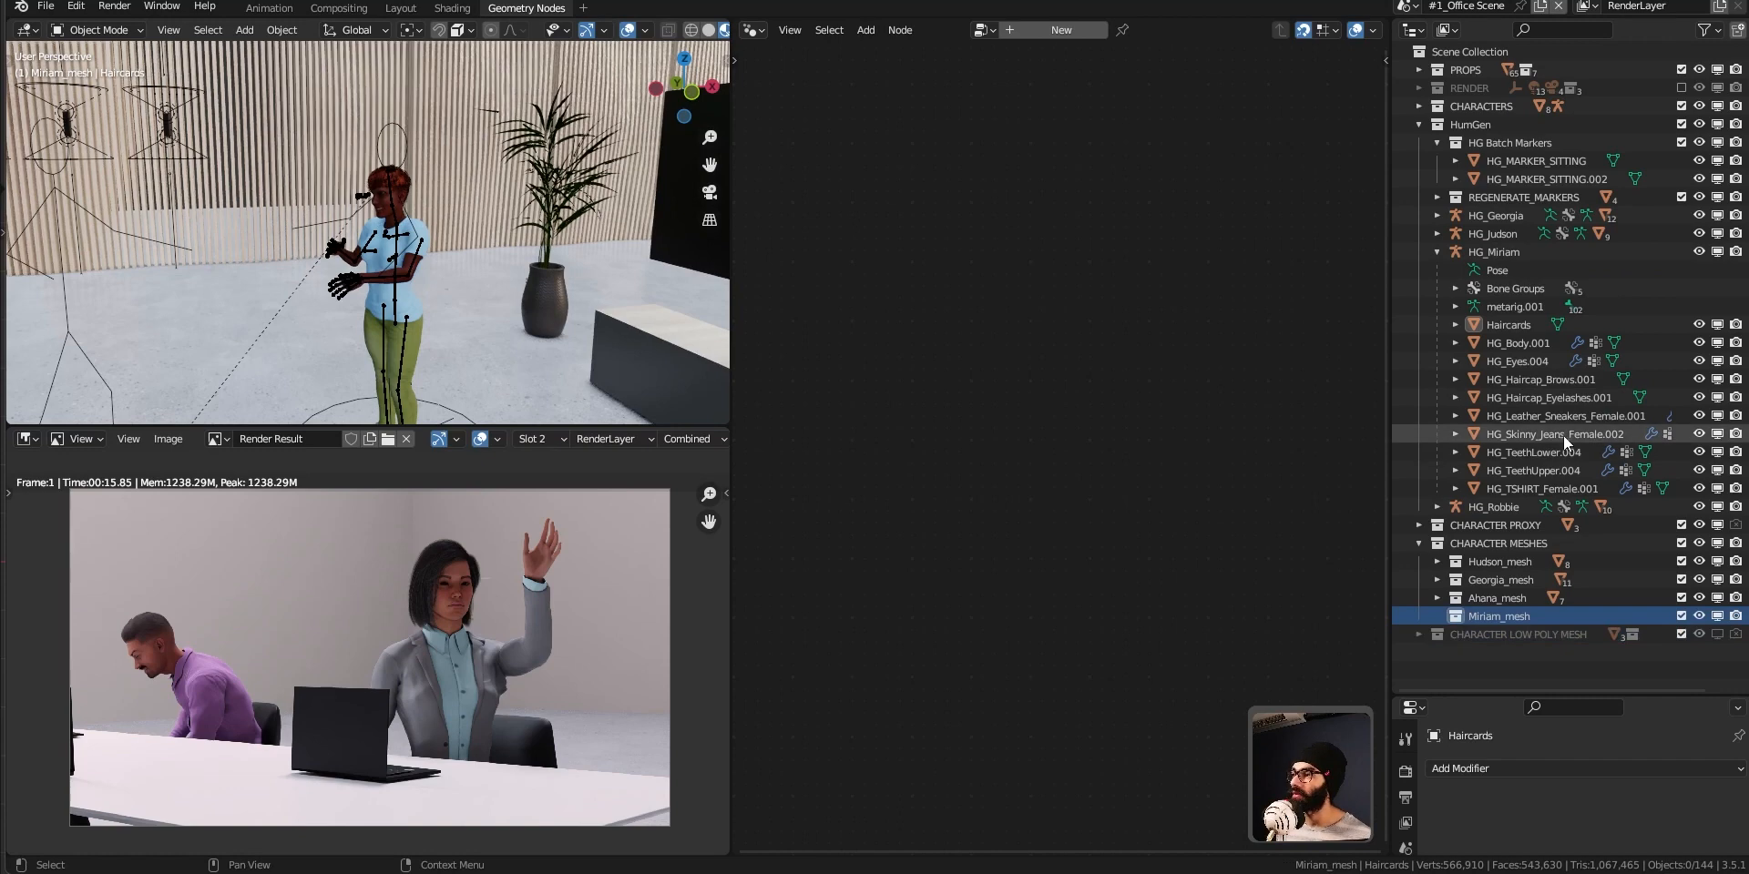
Select all HG_Miriam child meshes from Haircards through HG_TSHIRT_Female.001 and move them to the Miriam_mesh collection.
{"action": "left_click", "coordinate": [1527, 325]}
{"action": "left_click", "coordinate": [1549, 489], "text": "shift"}
{"action": "key", "text": "m"}
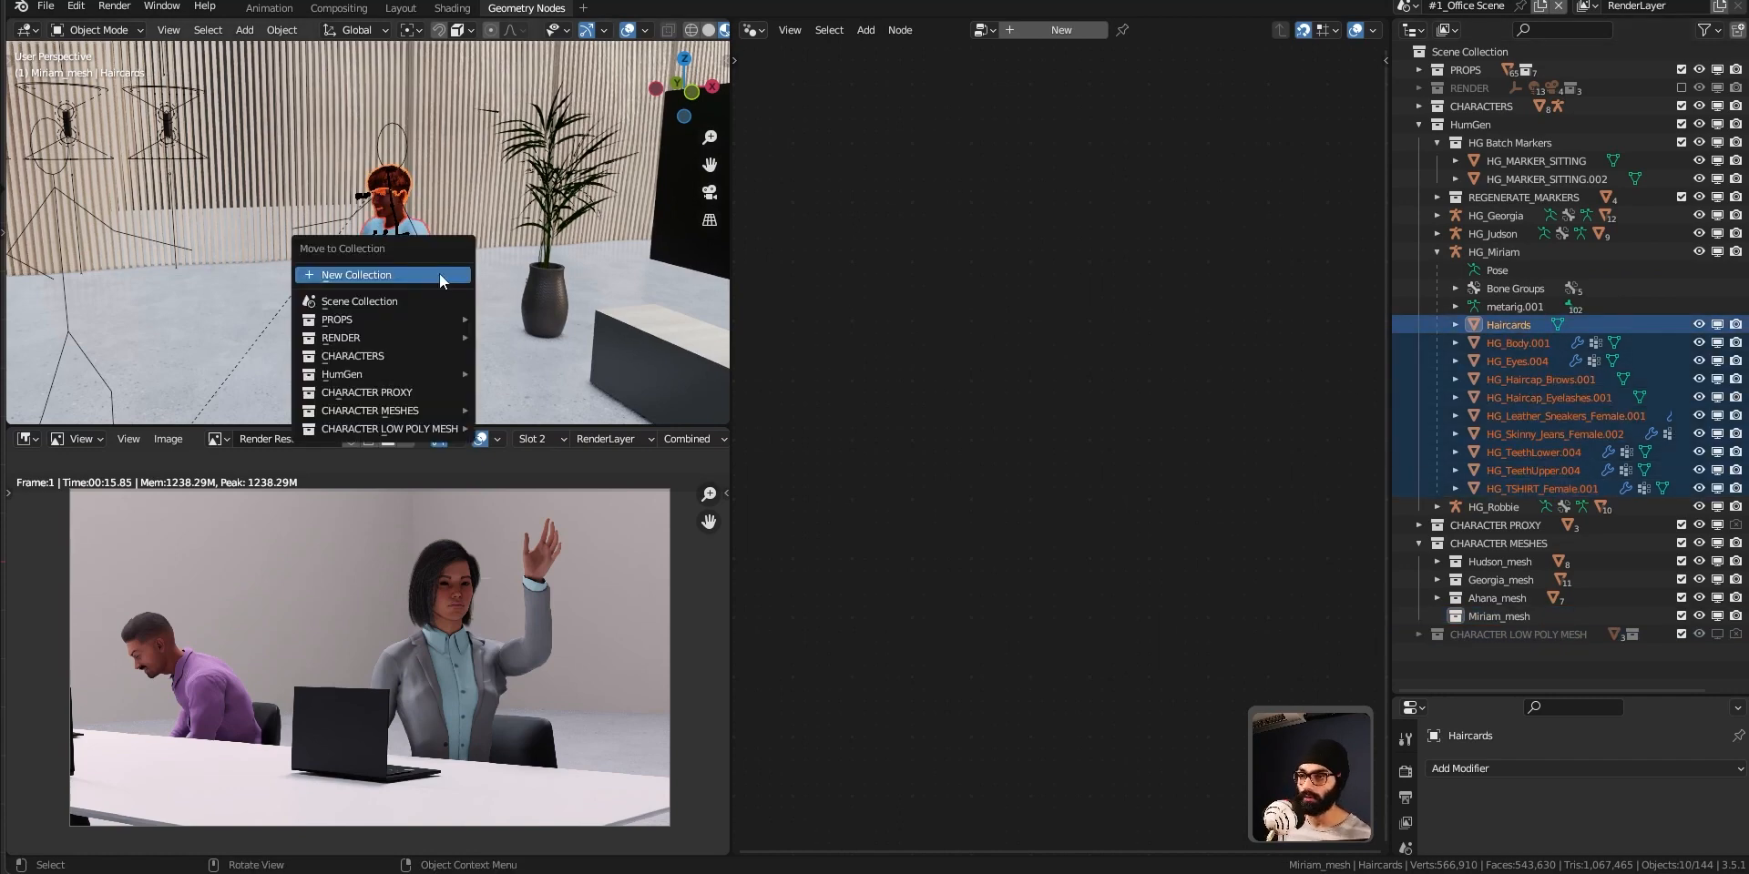
{"action": "mouse_move", "coordinate": [384, 411]}
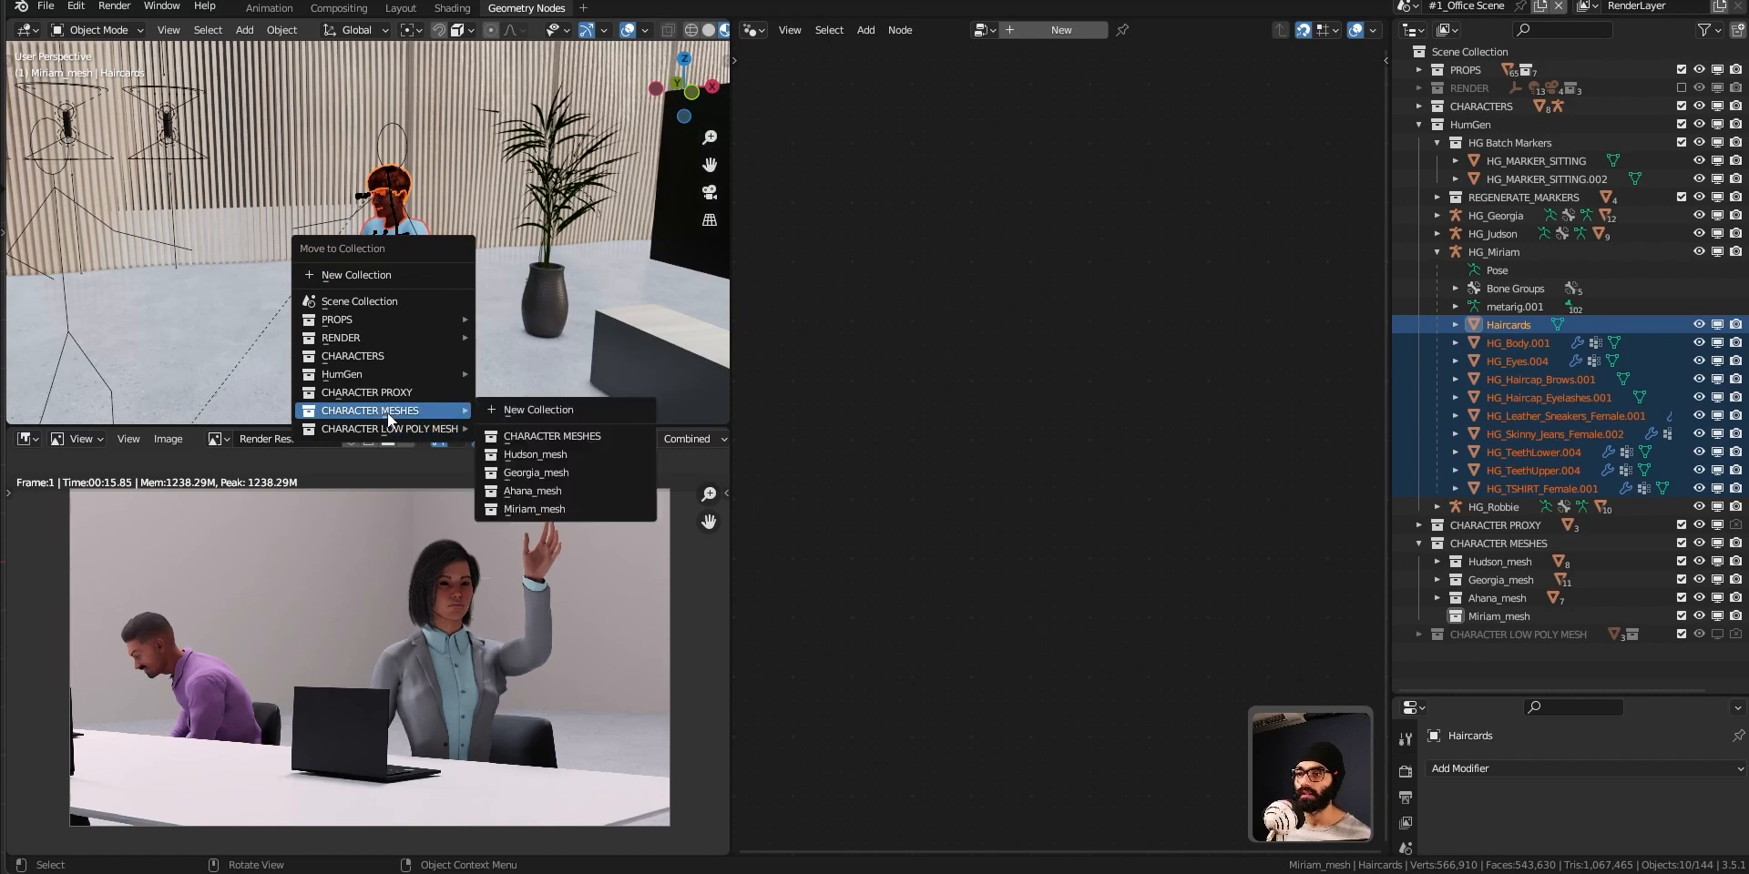
{"action": "left_click", "coordinate": [560, 508]}
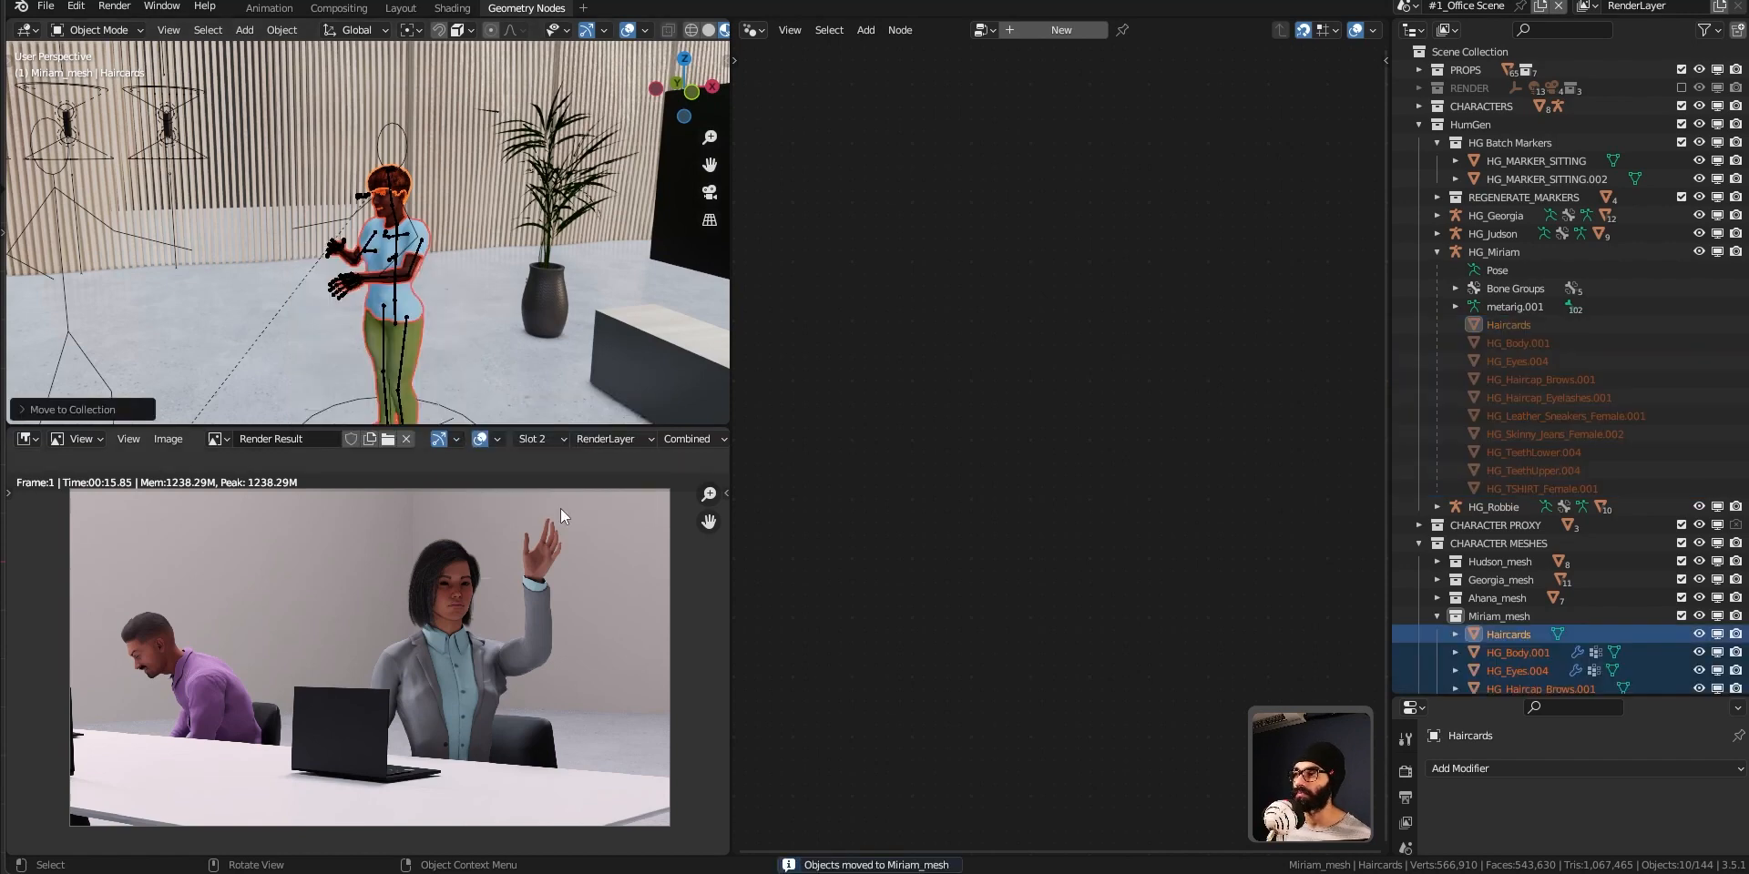
Examine the meshes moved into Miriam_mesh, and collapse that collection and CHARACTER MESHES.
{"action": "scroll", "coordinate": [1578, 433], "scroll_direction": "down", "scroll_amount": 1}
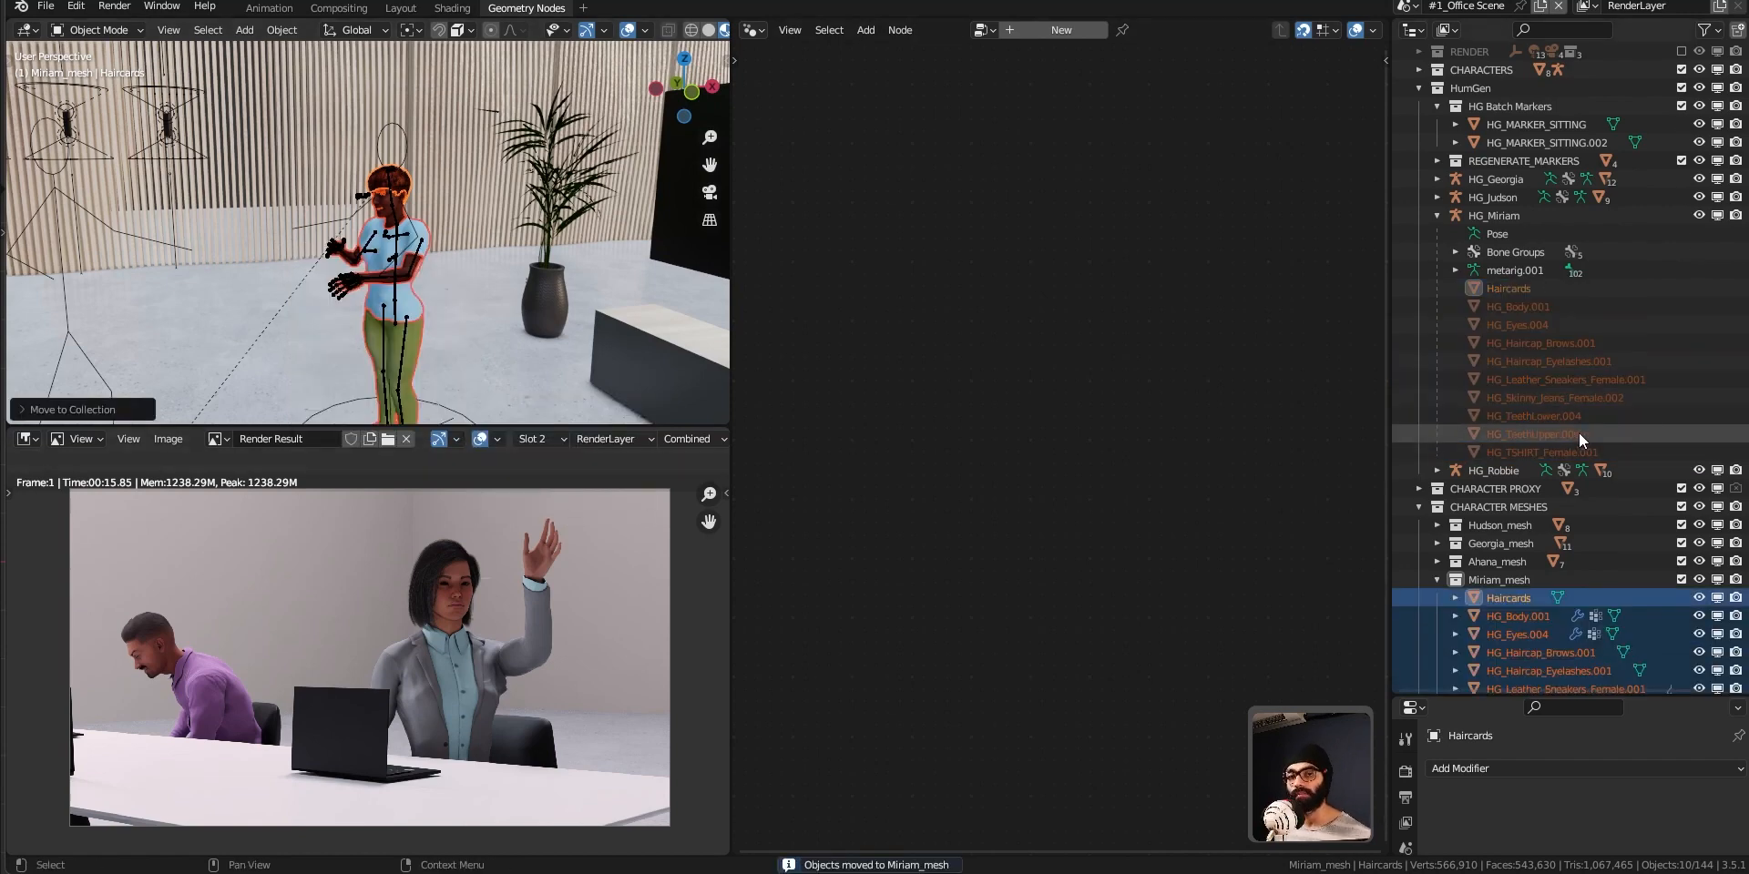
{"action": "scroll", "coordinate": [1578, 430], "scroll_direction": "up", "scroll_amount": 1}
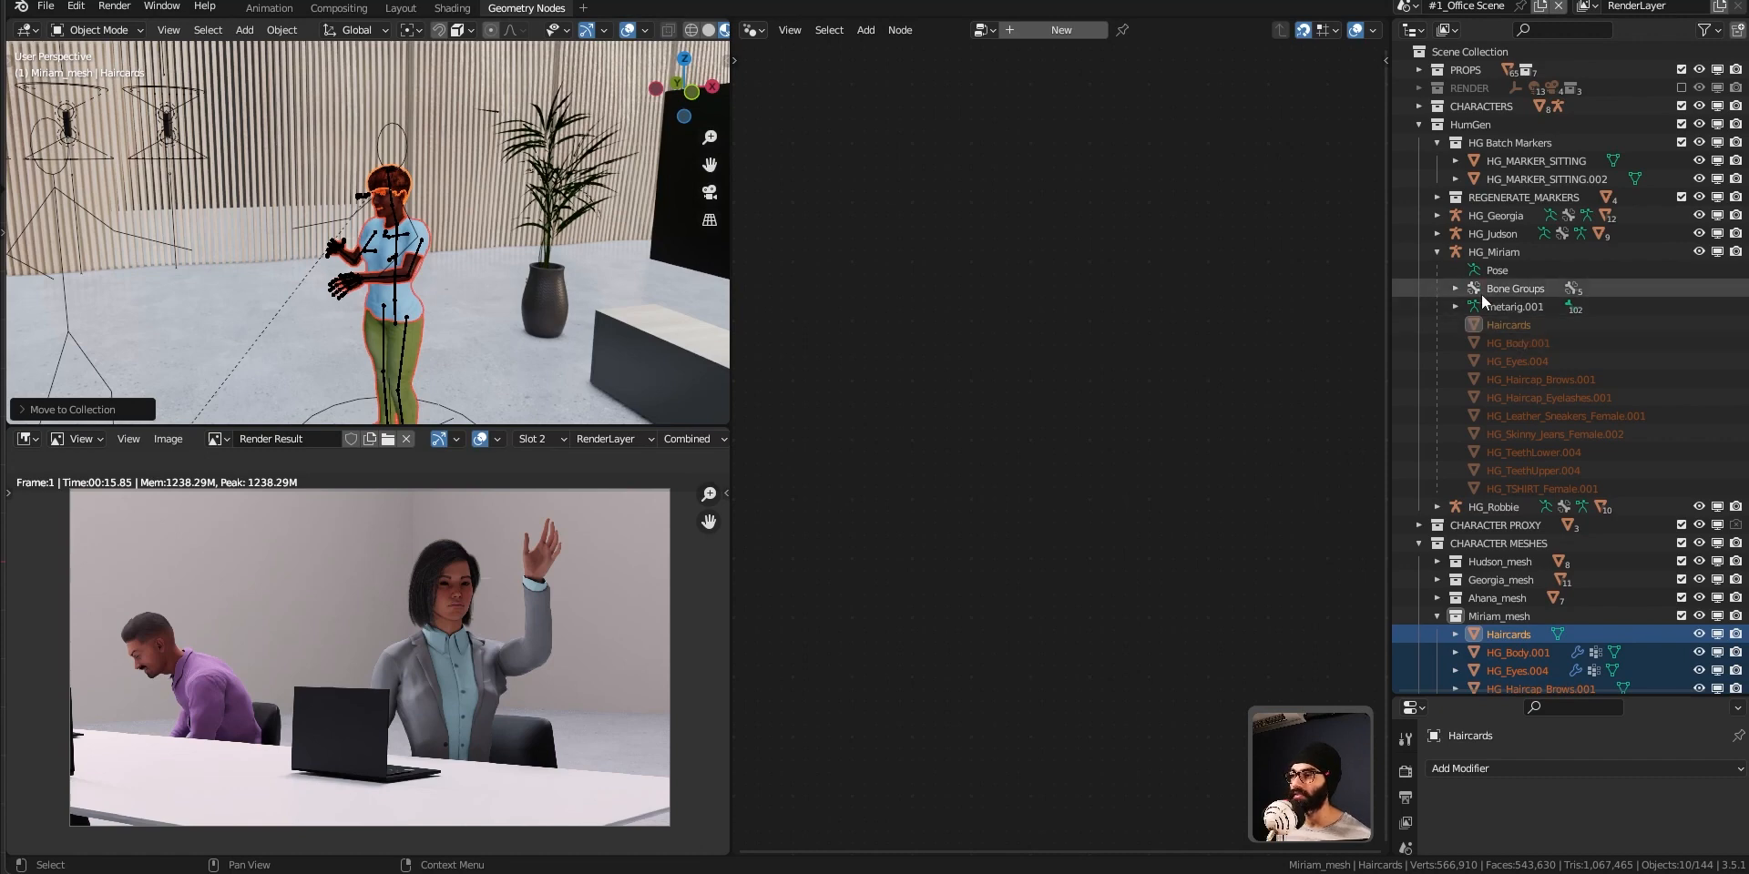
{"action": "scroll", "coordinate": [1560, 648], "scroll_direction": "down", "scroll_amount": 3}
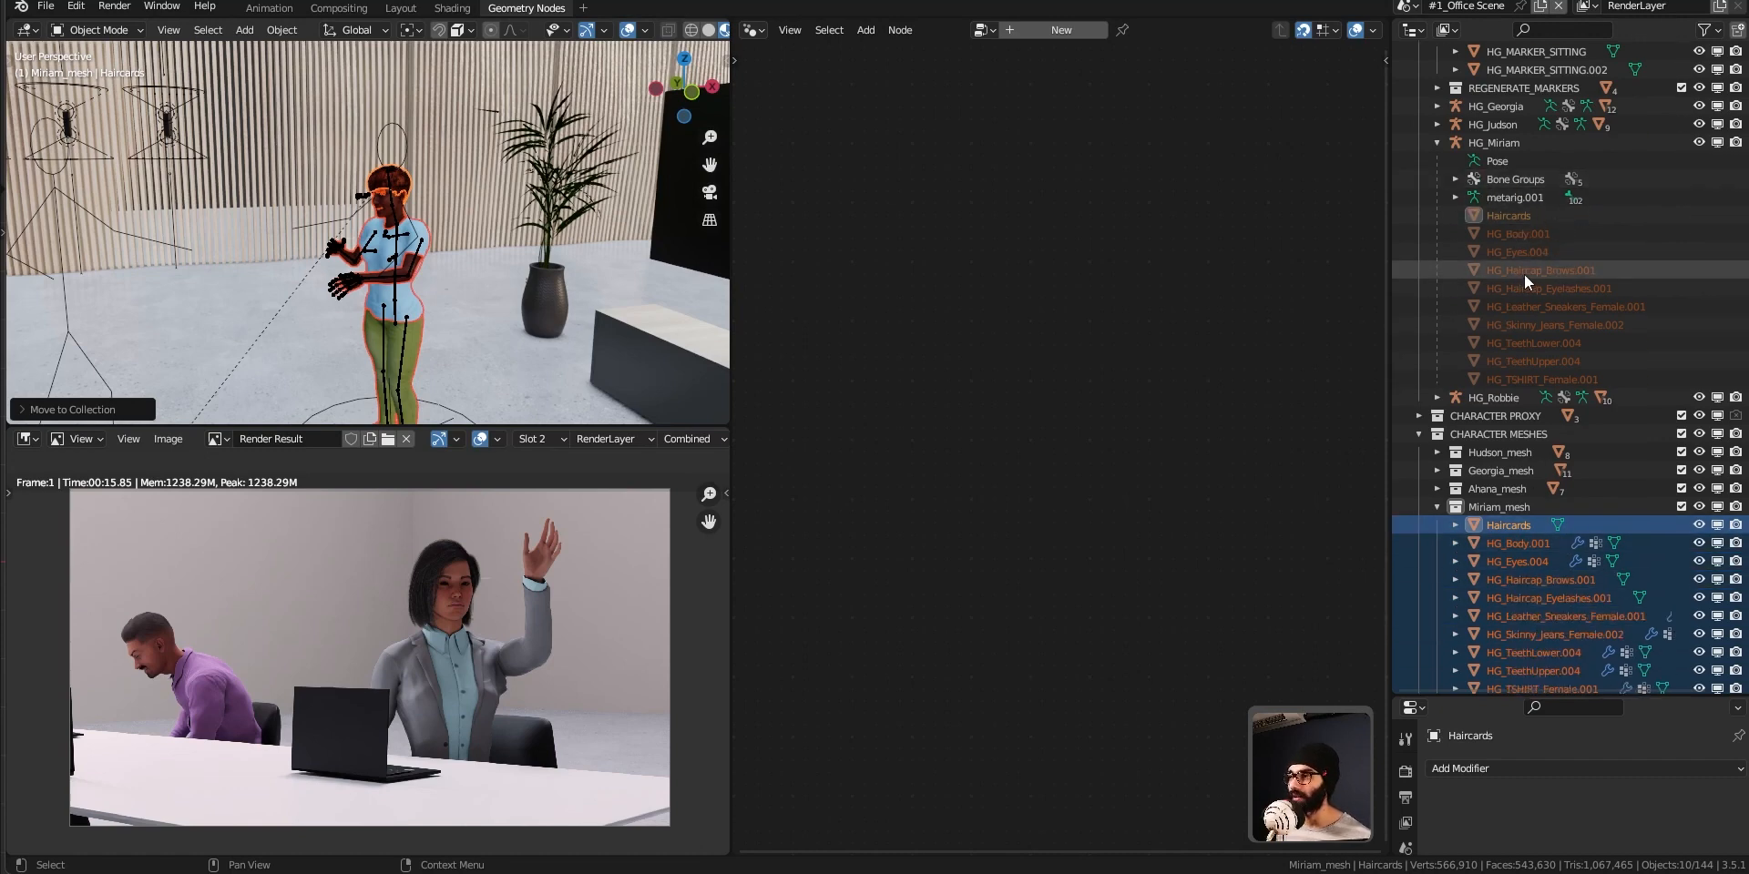
{"action": "scroll", "coordinate": [1550, 630], "scroll_direction": "down", "scroll_amount": 1}
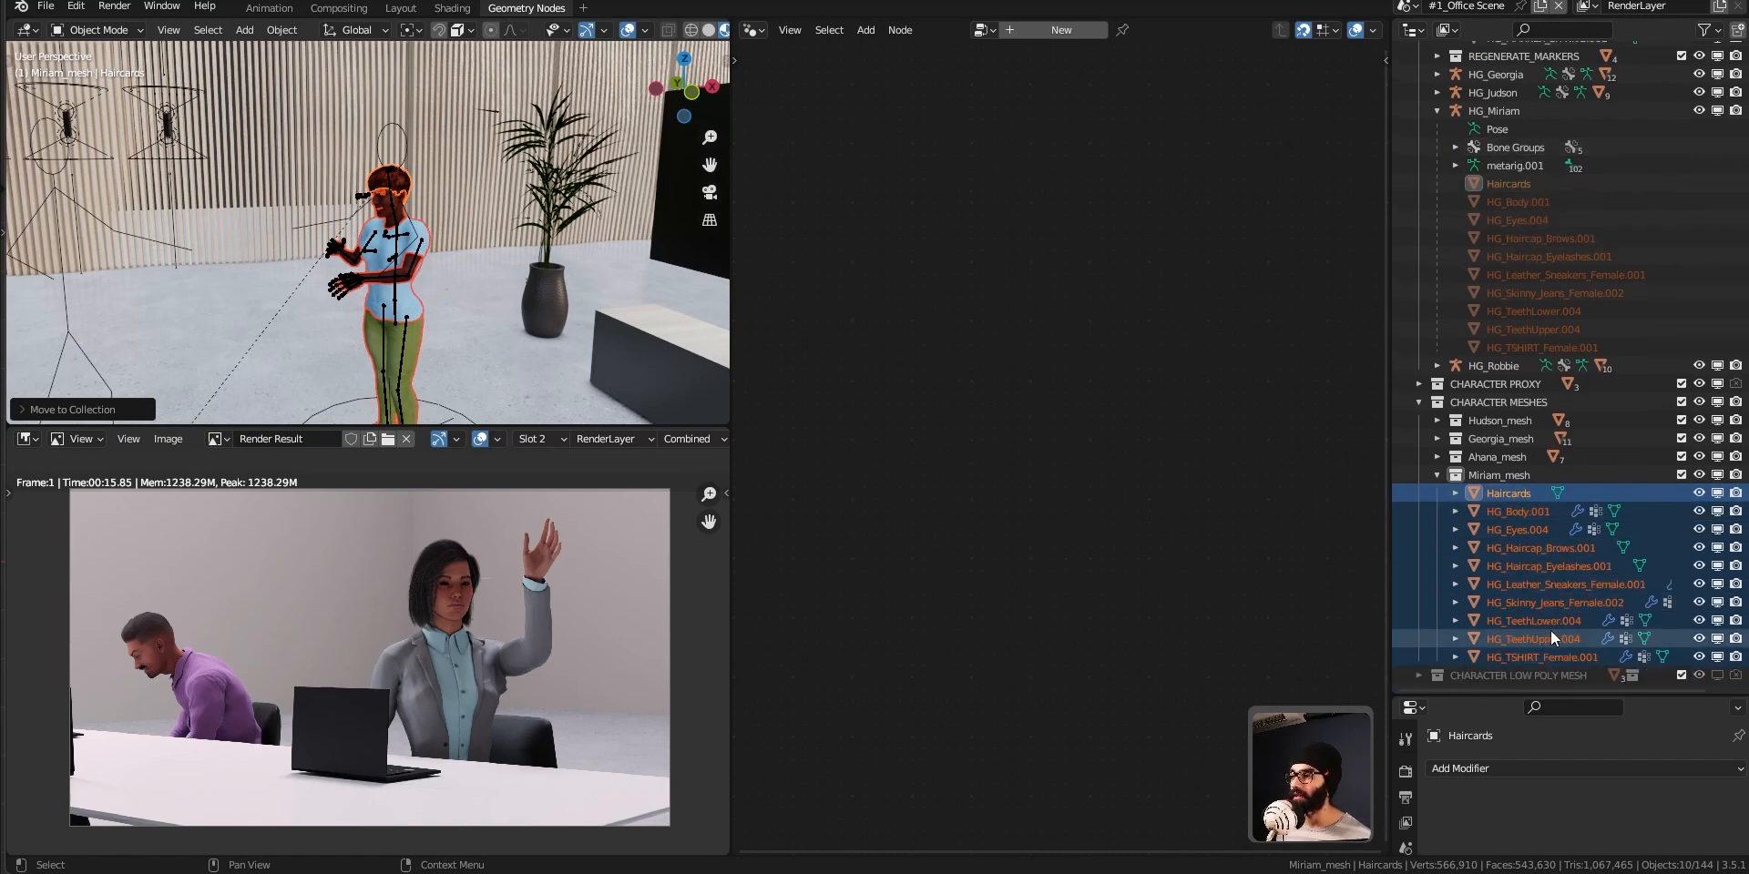
{"action": "left_click", "coordinate": [1439, 479]}
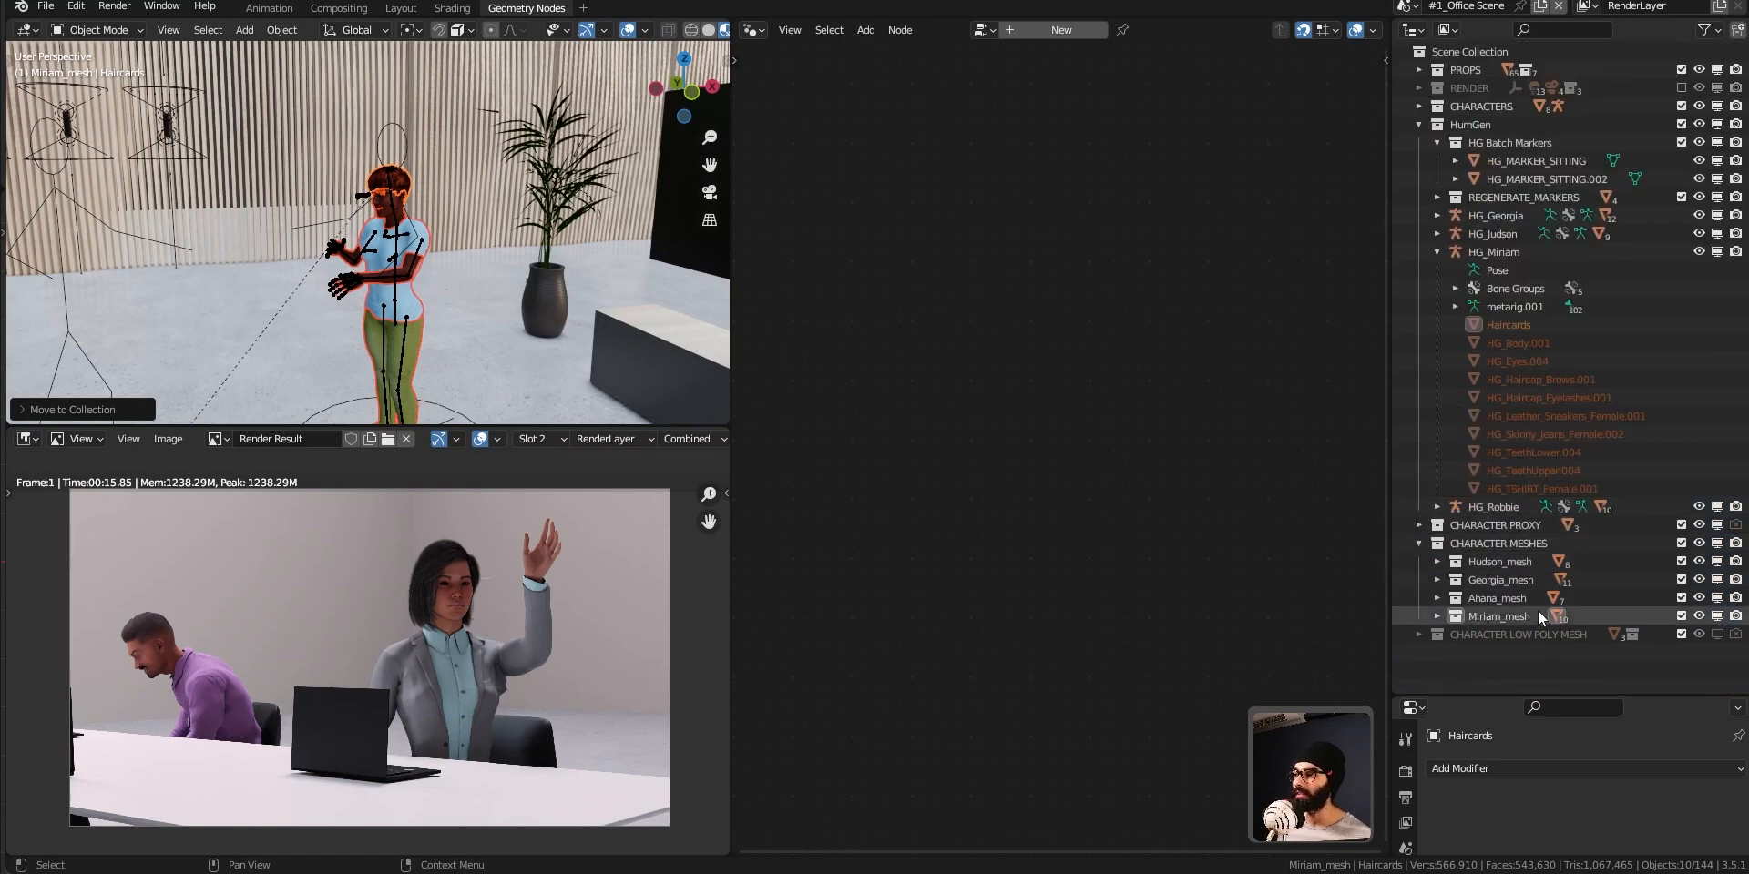
{"action": "left_click", "coordinate": [1438, 617]}
{"action": "left_click", "coordinate": [1437, 617]}
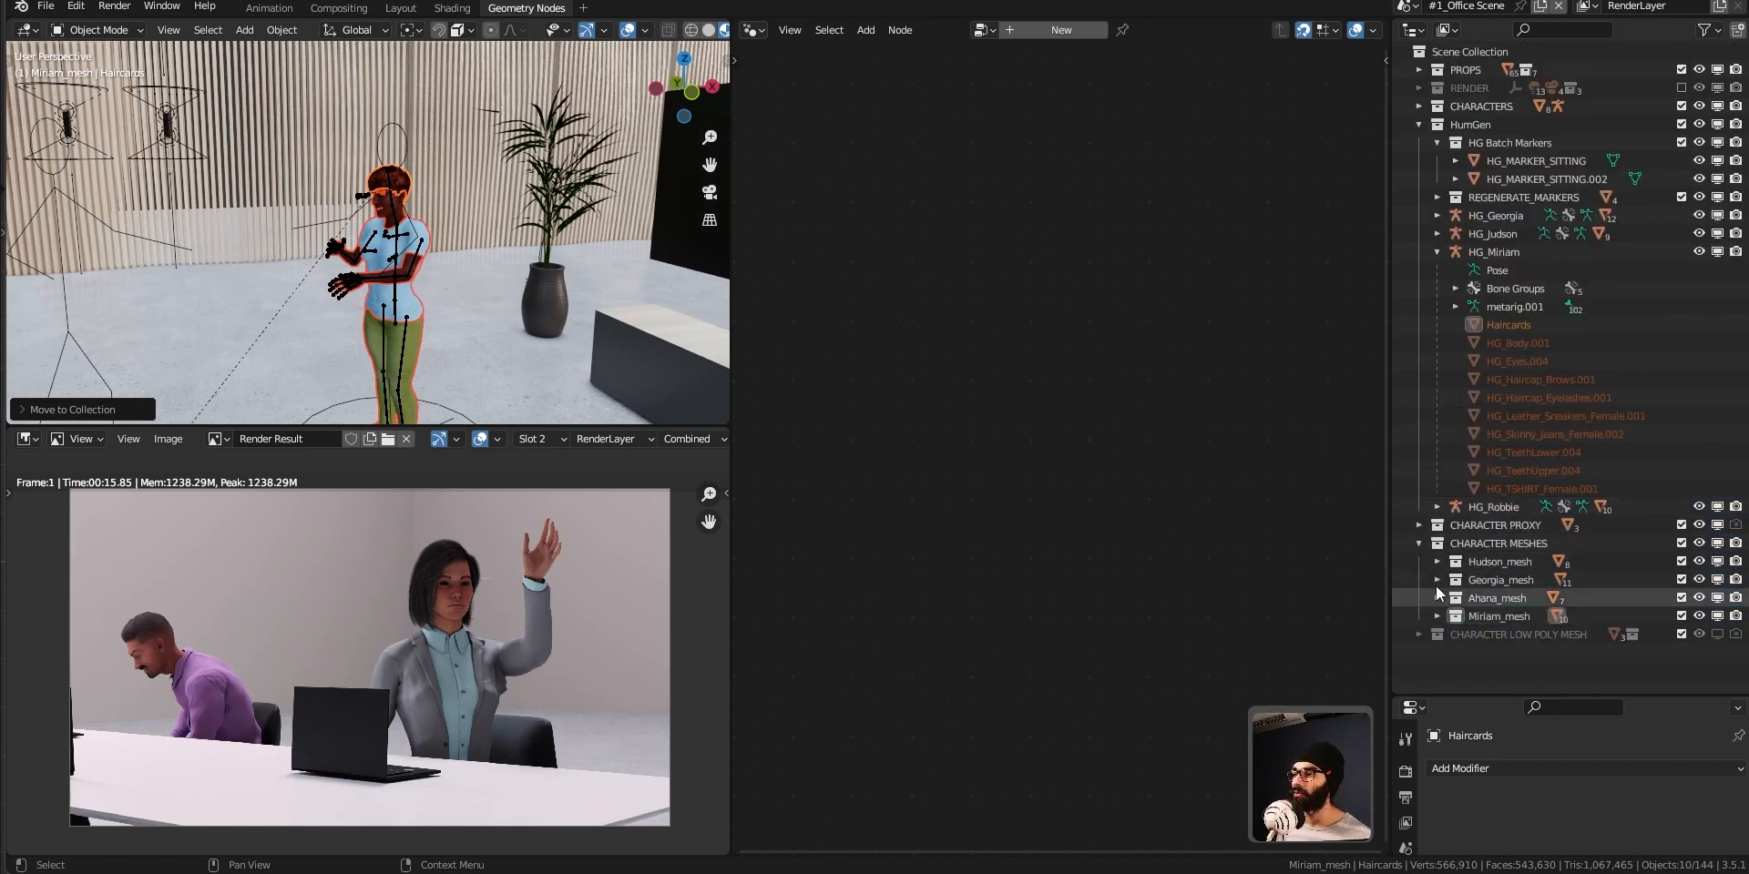
{"action": "left_click", "coordinate": [1420, 544]}
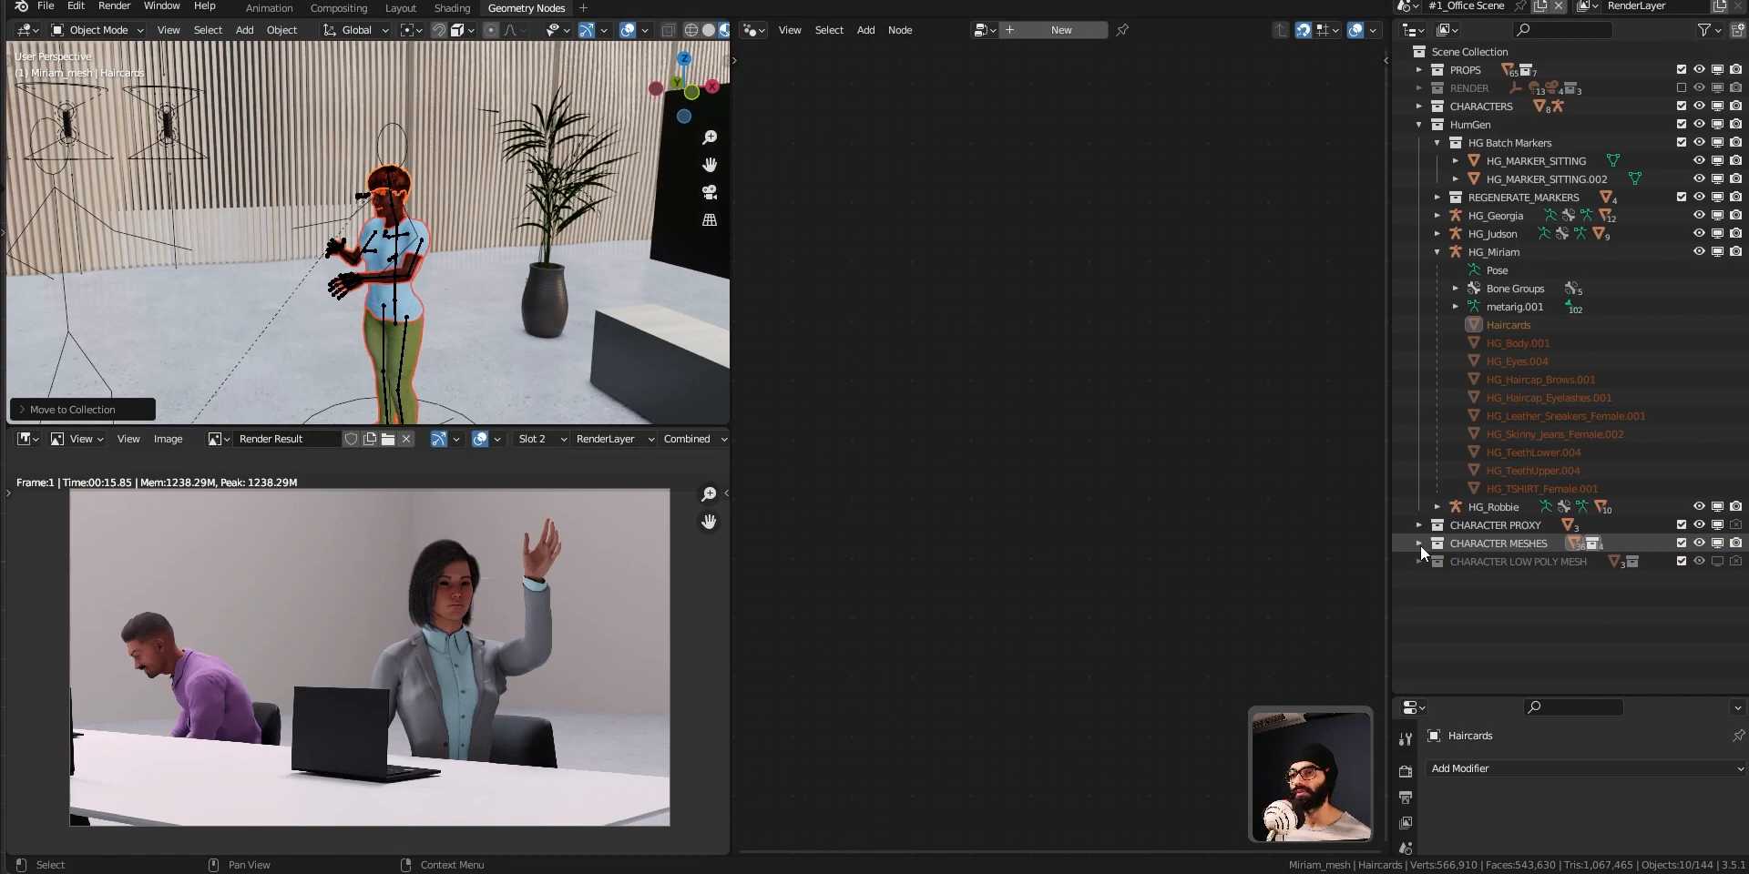
Expand CHARACTER MESHES and its Miriam_mesh collection to list the character's meshes.
{"action": "scroll", "coordinate": [401, 303], "scroll_direction": "up", "scroll_amount": 5}
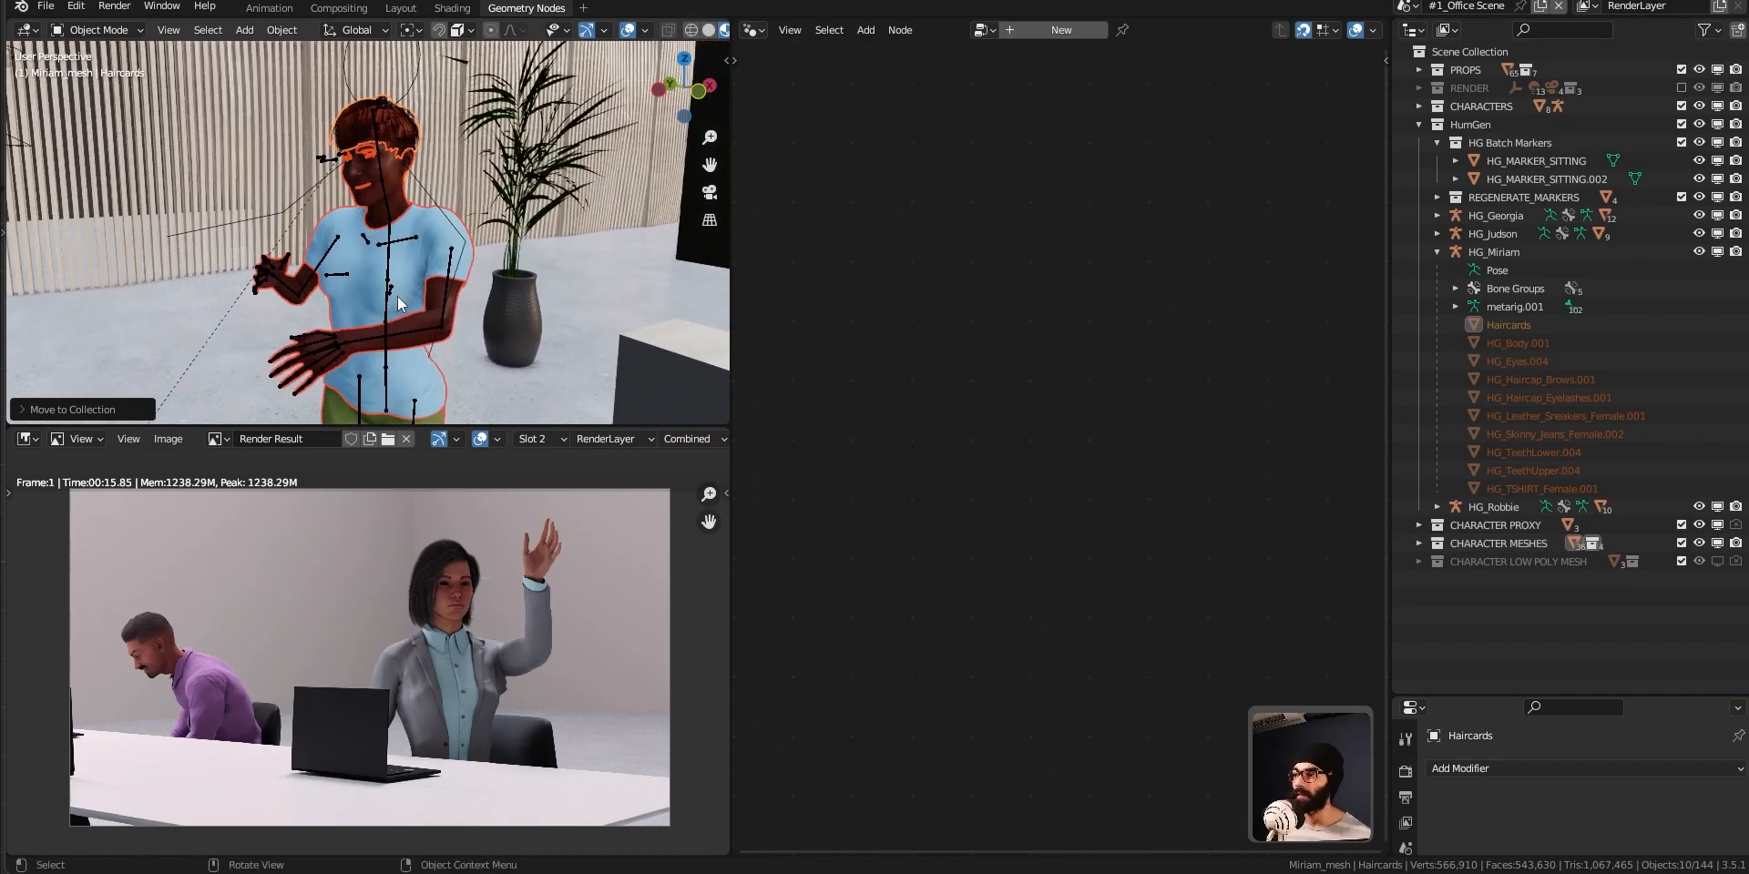
{"action": "left_click", "coordinate": [1417, 528]}
{"action": "left_click", "coordinate": [1418, 528]}
{"action": "left_click", "coordinate": [1418, 546]}
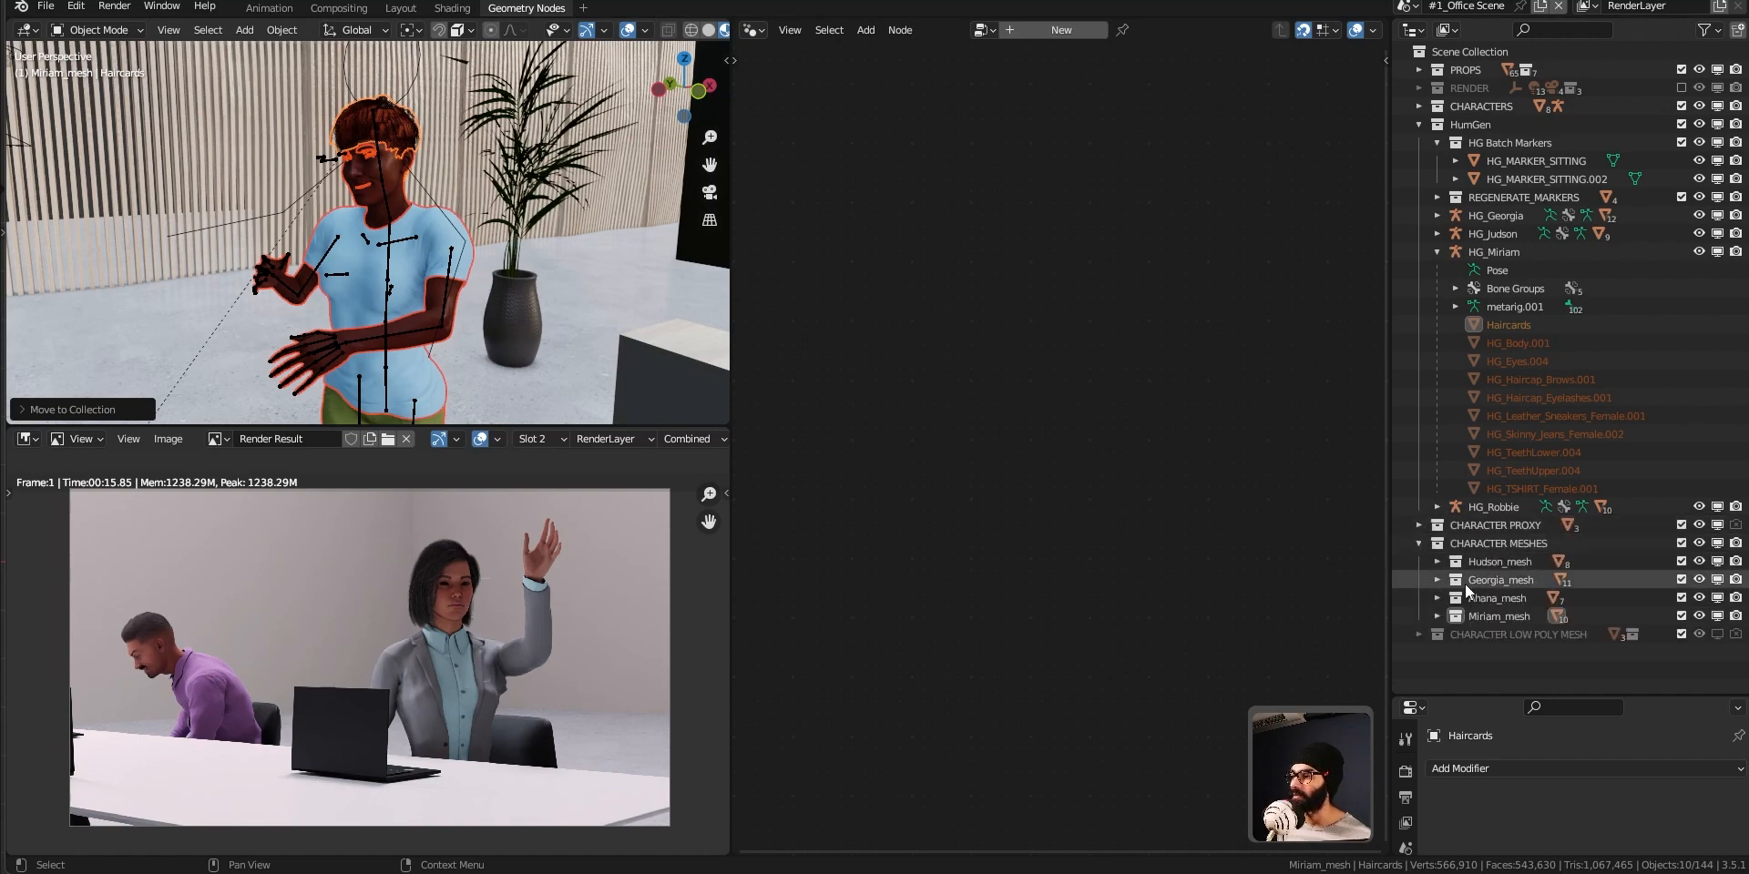
{"action": "left_click", "coordinate": [1436, 619]}
{"action": "scroll", "coordinate": [1550, 628], "scroll_direction": "down", "scroll_amount": 4}
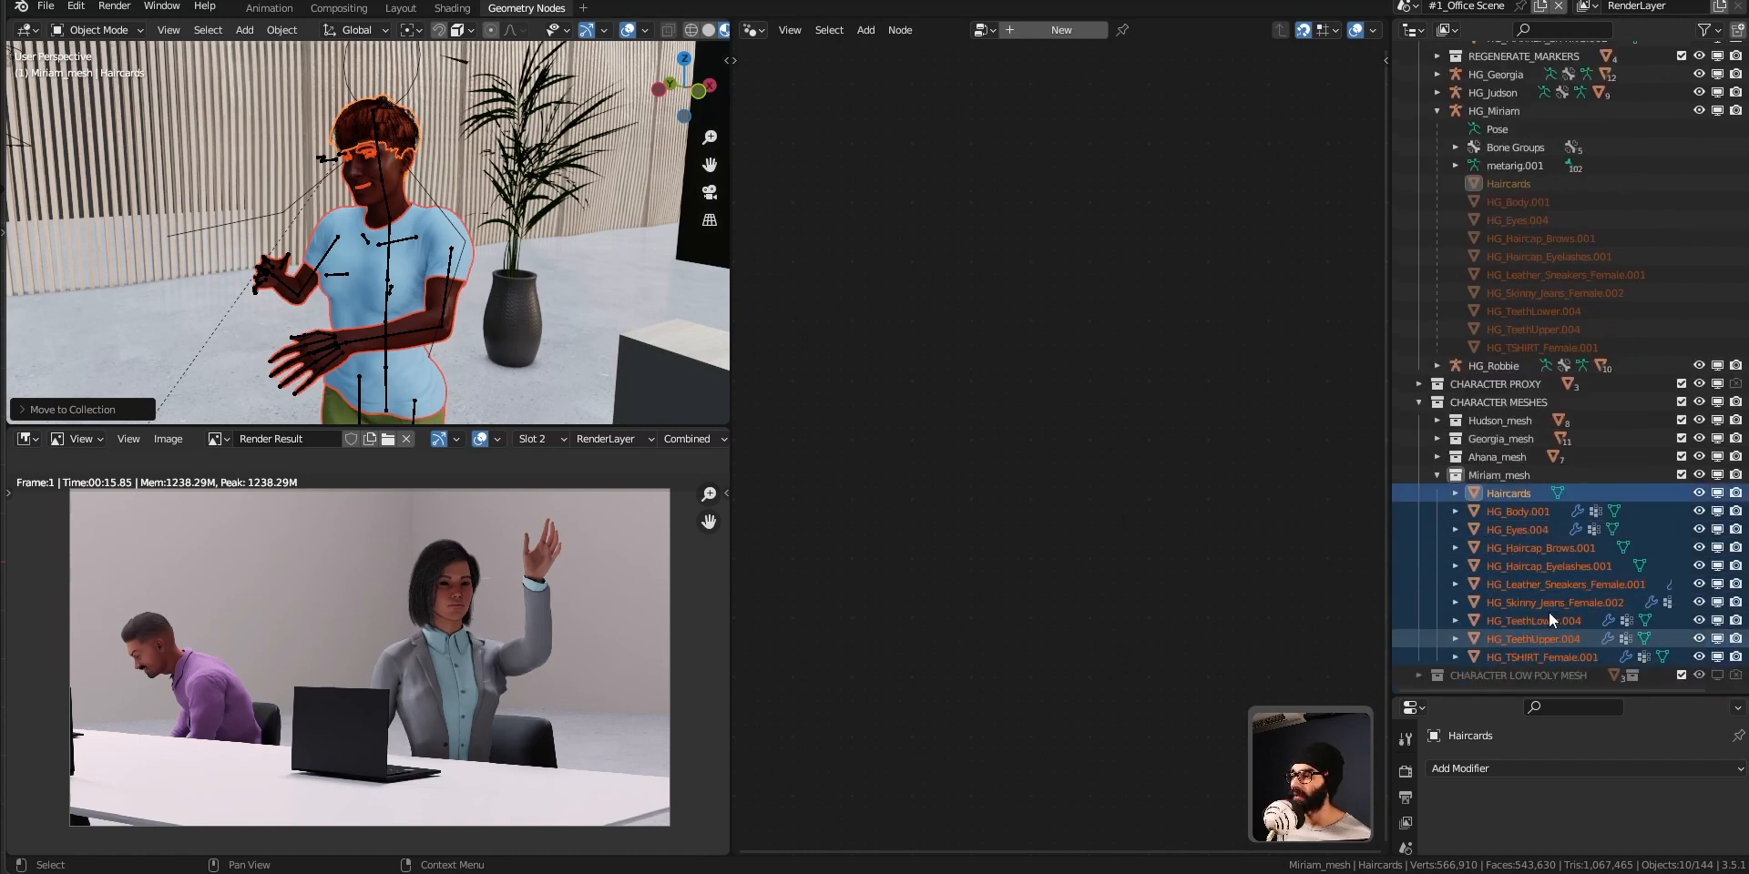
Select HG_Body.001 in Miriam_mesh and duplicate it in place.
{"action": "left_click", "coordinate": [1543, 639]}
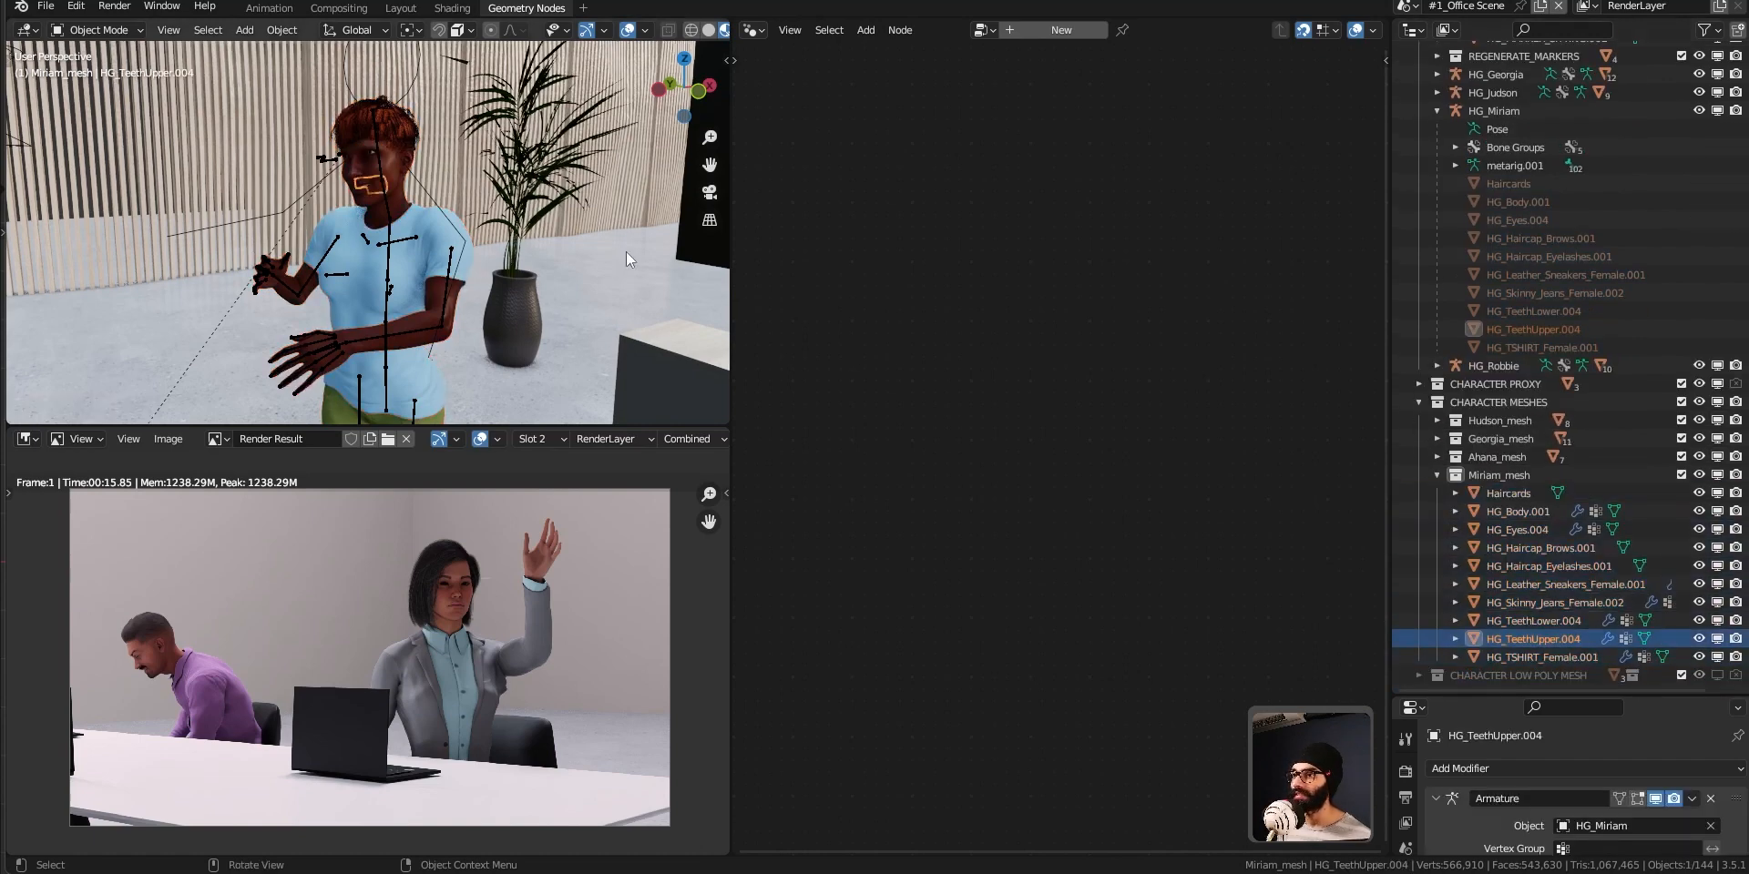
{"action": "left_click", "coordinate": [1533, 512]}
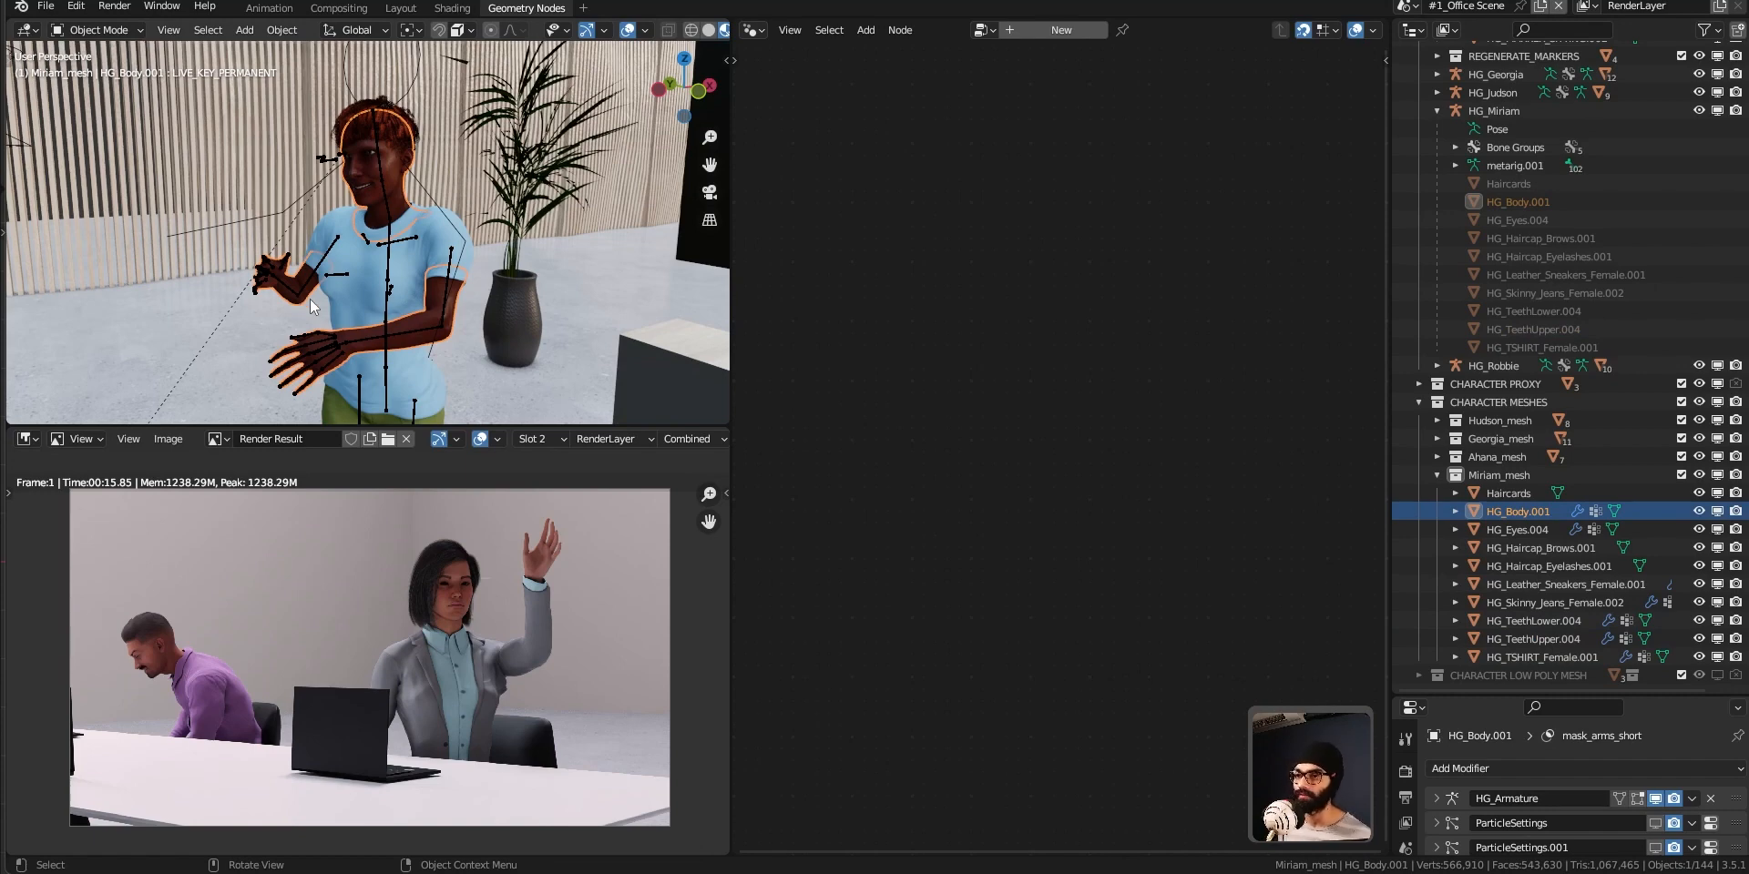
{"action": "key", "text": "shift+d"}
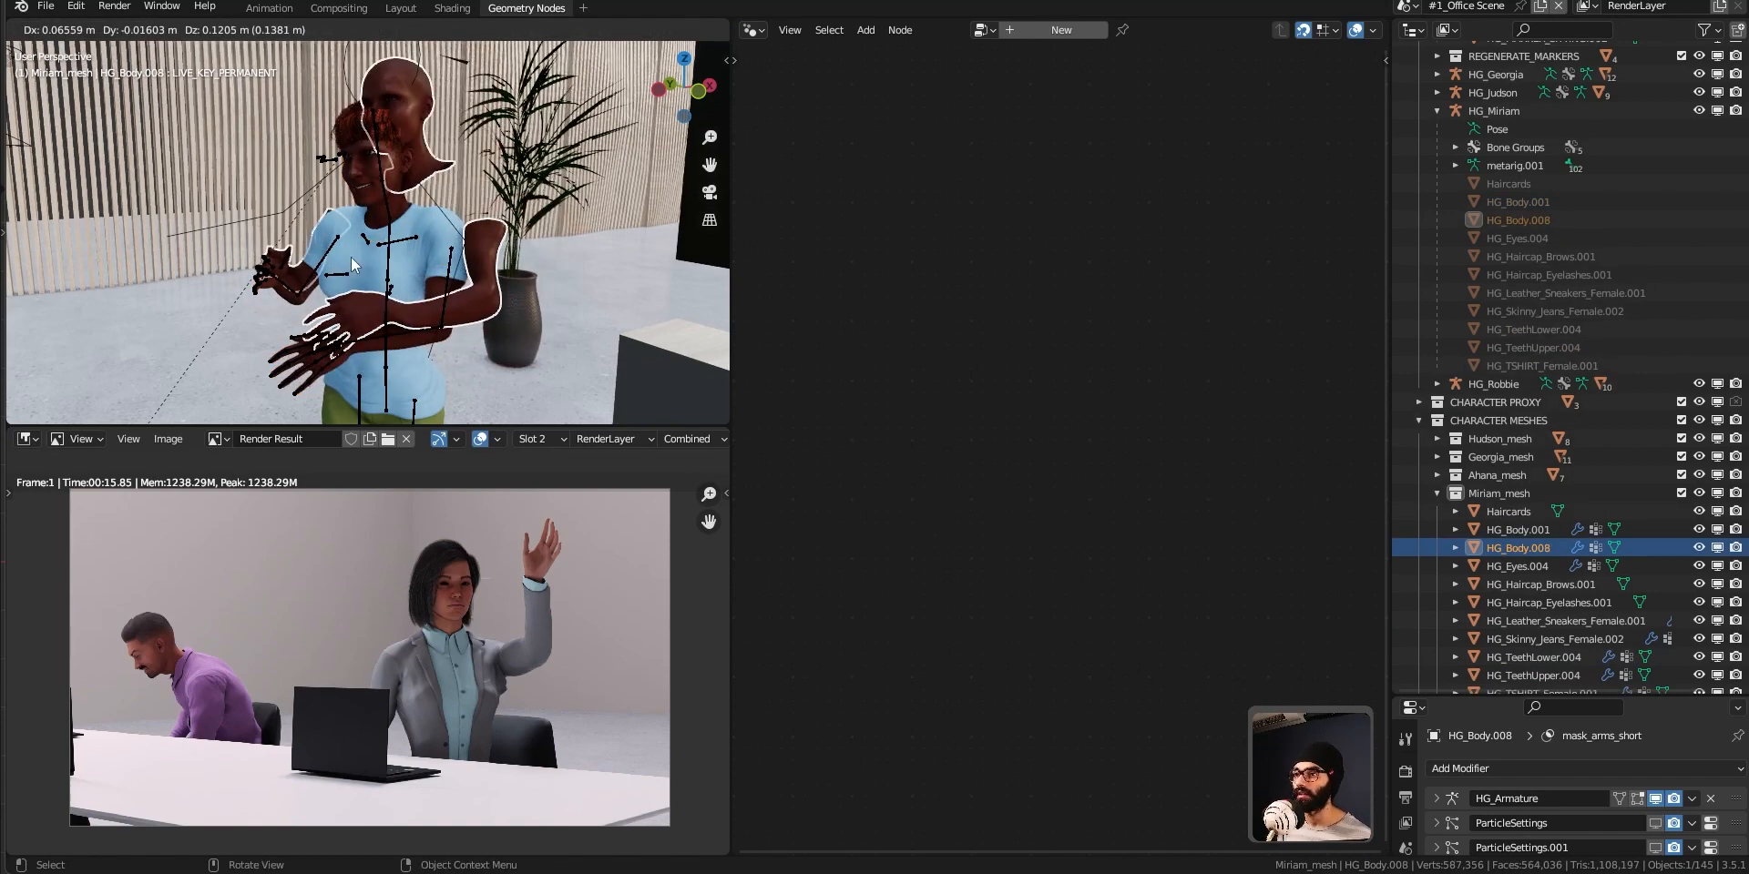
{"action": "right_click", "coordinate": [352, 257]}
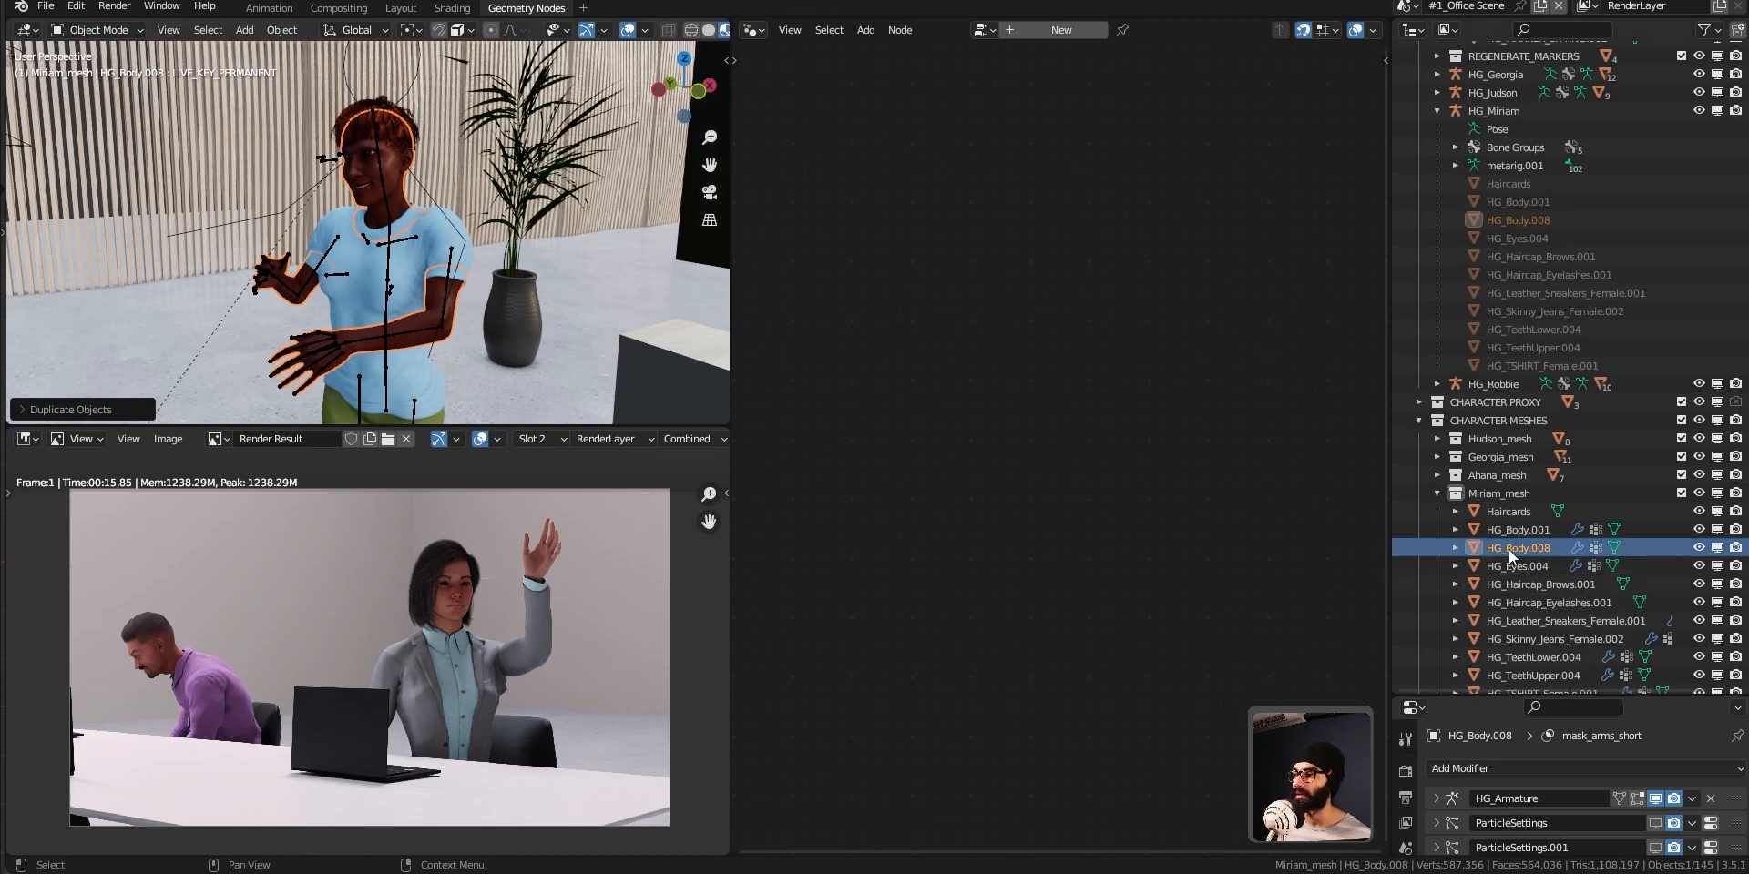
Rename the duplicated body object as Miriam_lowPolyMesh.
{"action": "left_click", "coordinate": [1523, 570]}
{"action": "left_click", "coordinate": [1527, 554]}
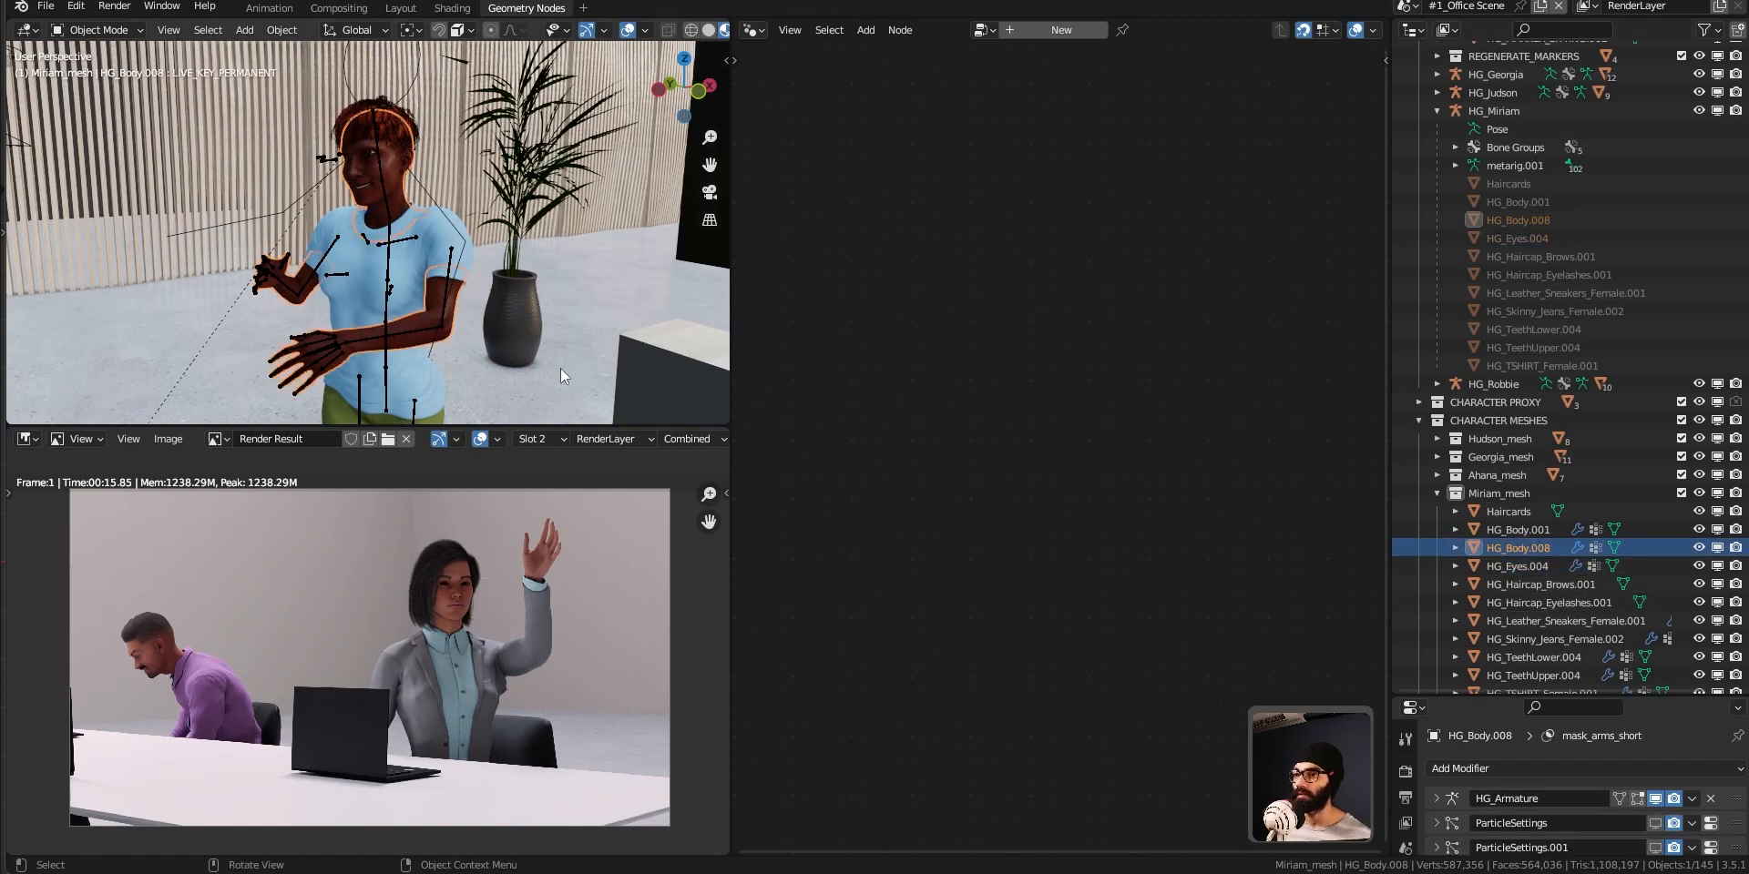
{"action": "key", "text": "F2"}
{"action": "type", "text": "Miriam_lo"}
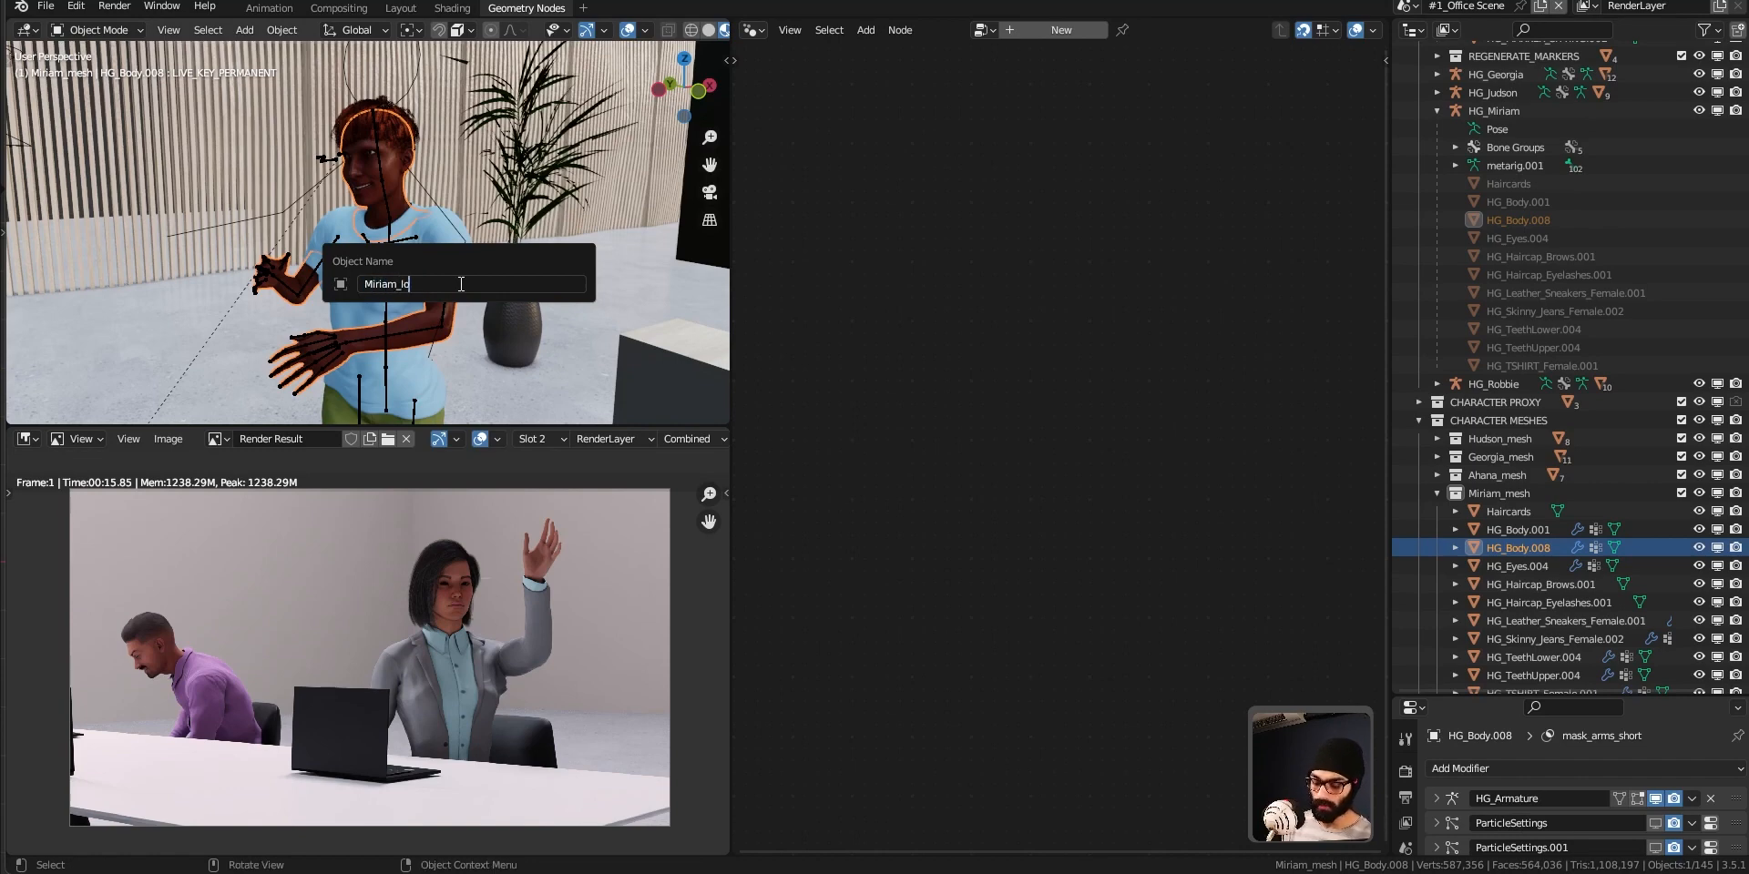
{"action": "type", "text": "wPolyMesh"}
{"action": "key", "text": "Return"}
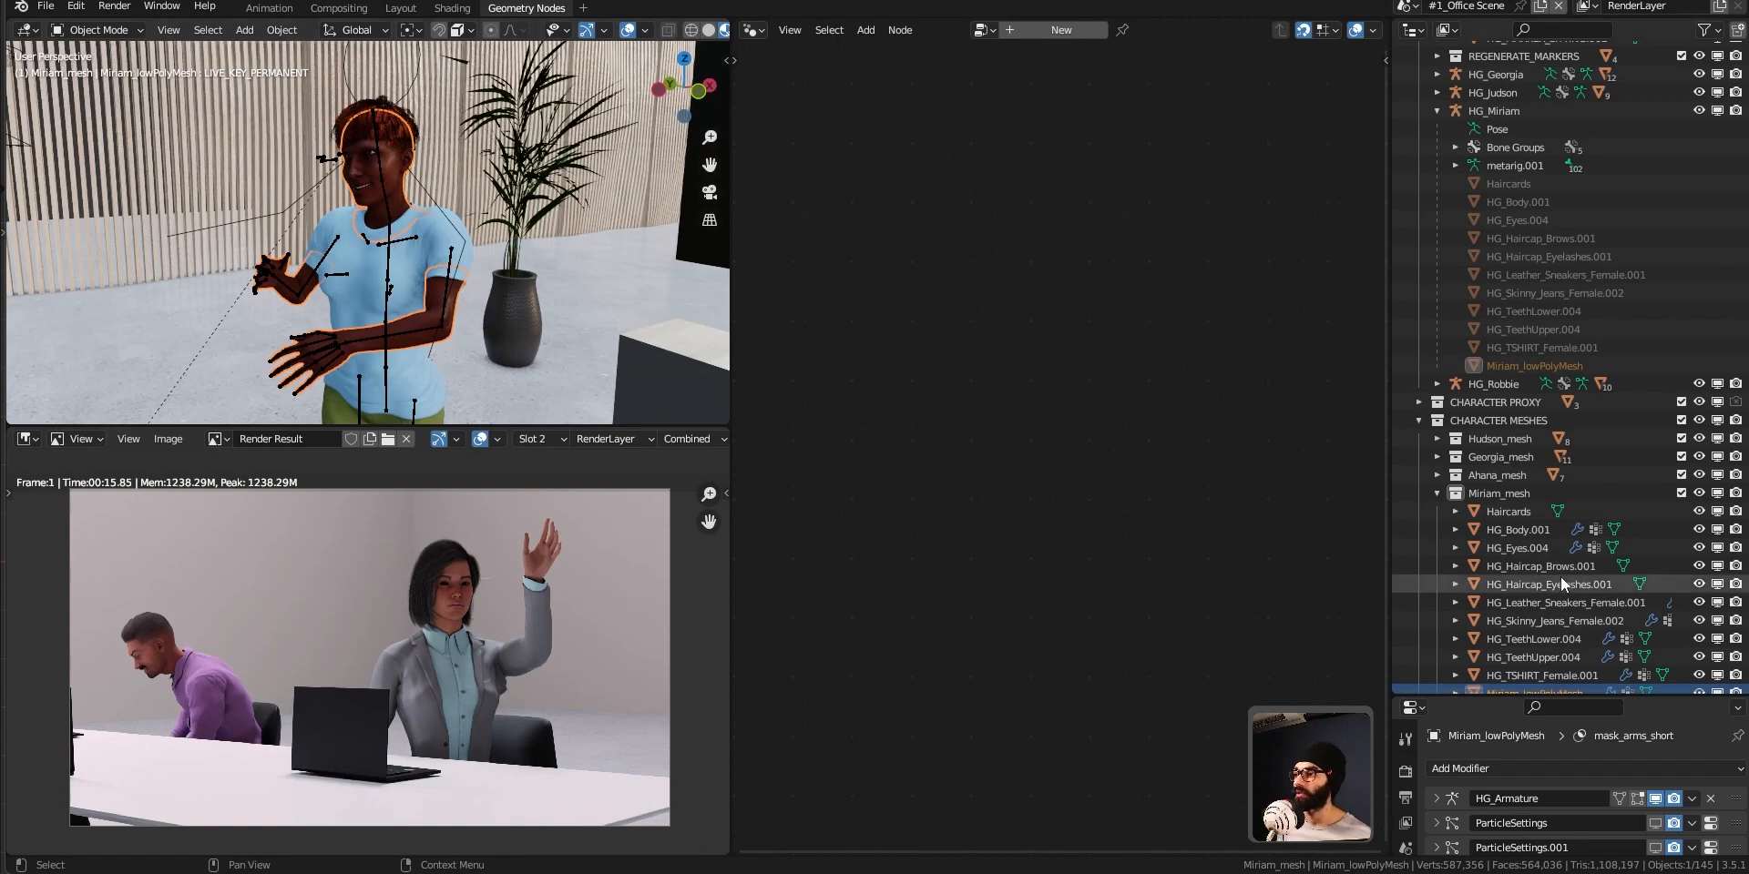
Move Miriam_lowPolyMesh into the CHARACTER LOW POLY MESH collection, and collapse Miriam_mesh and CHARACTER MESHES.
{"action": "scroll", "coordinate": [1536, 614], "scroll_direction": "down", "scroll_amount": 2}
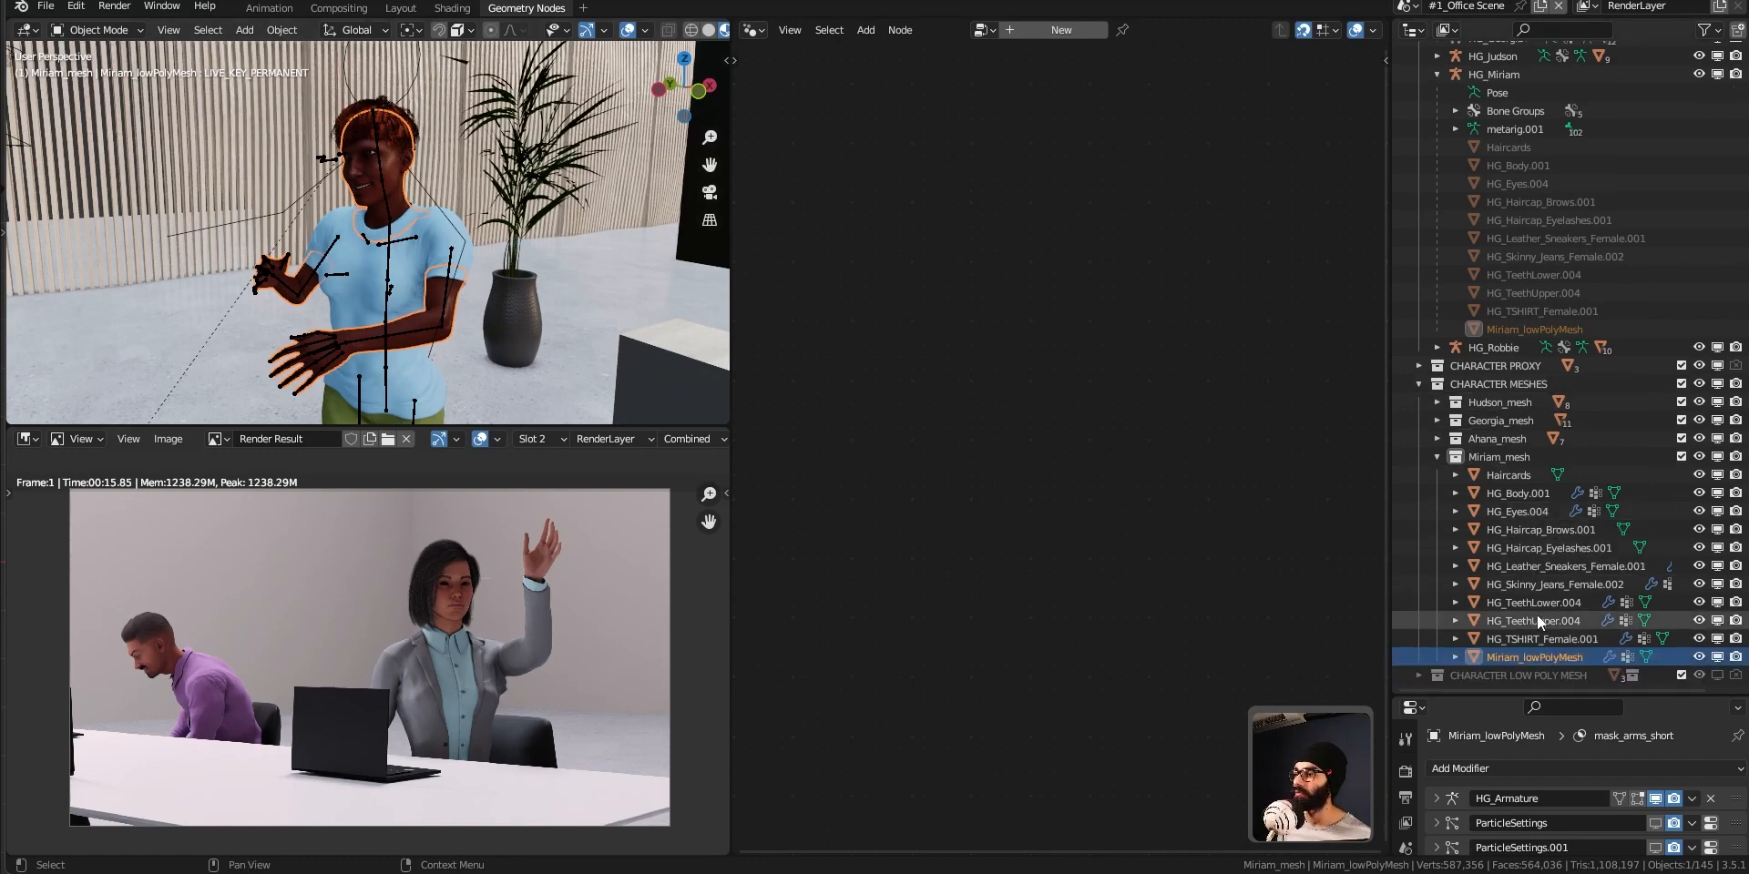
{"action": "mouse_move", "coordinate": [1521, 654]}
{"action": "left_mouse_down"}
{"action": "mouse_move", "coordinate": [1505, 669]}
{"action": "mouse_move", "coordinate": [1527, 672]}
{"action": "left_mouse_up"}
{"action": "left_click", "coordinate": [1438, 475]}
{"action": "left_click", "coordinate": [1418, 559]}
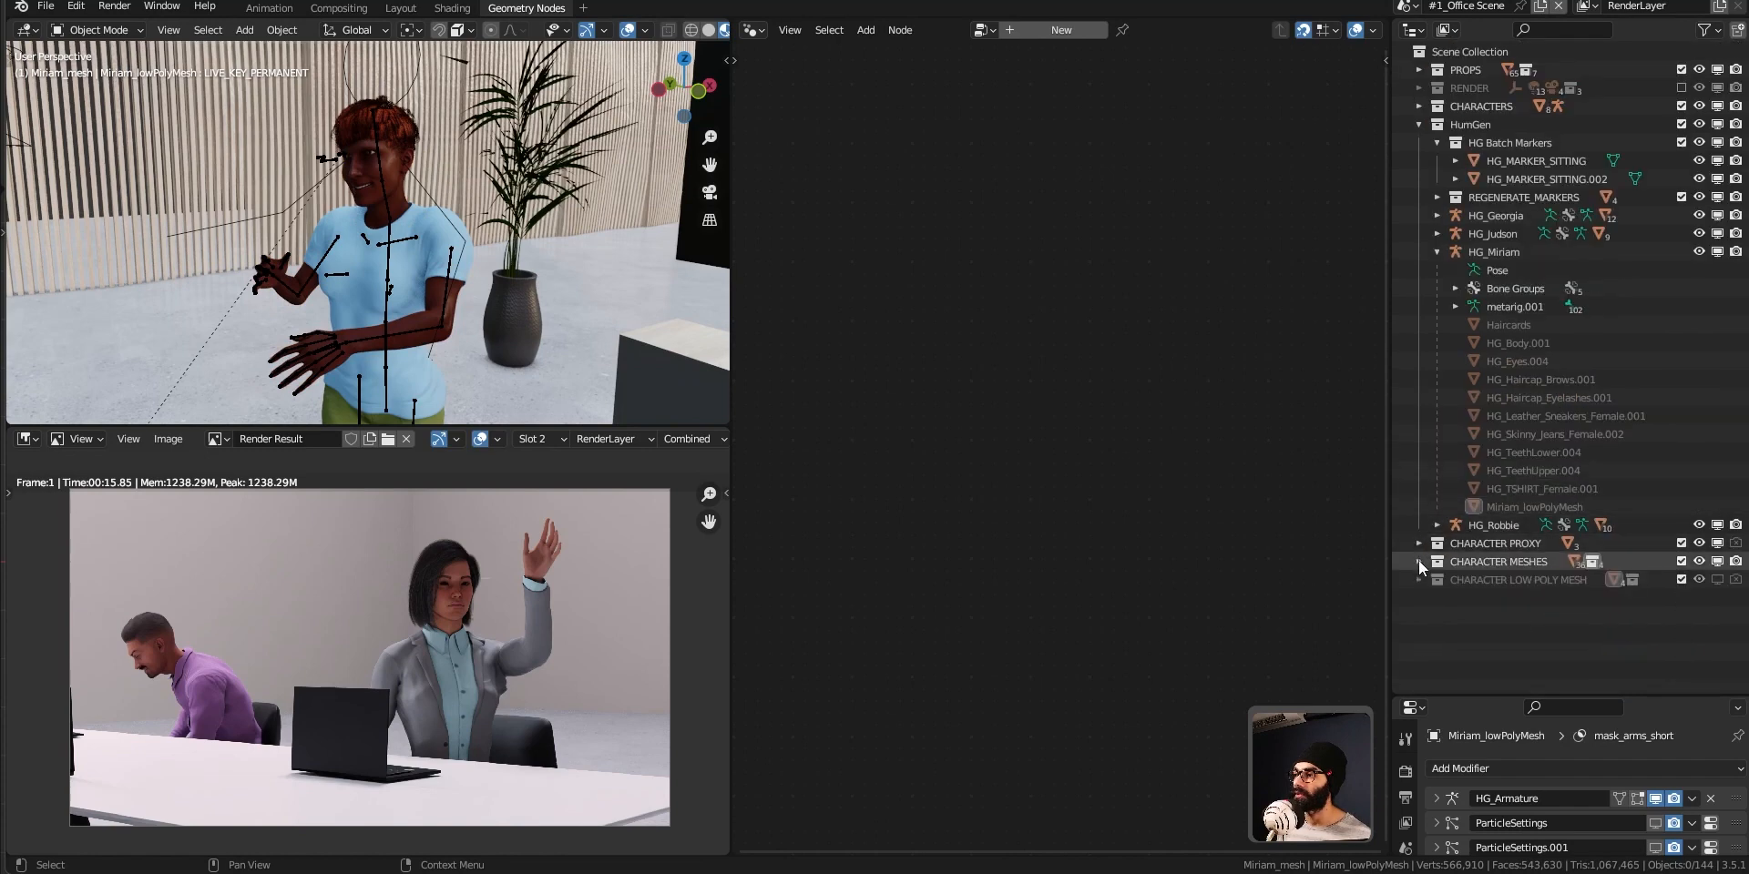
Enable CHARACTER LOW POLY MESH in the viewports and, with HumGen collapsed, select Miriam_lowPolyMesh inside it.
{"action": "left_click", "coordinate": [1717, 581]}
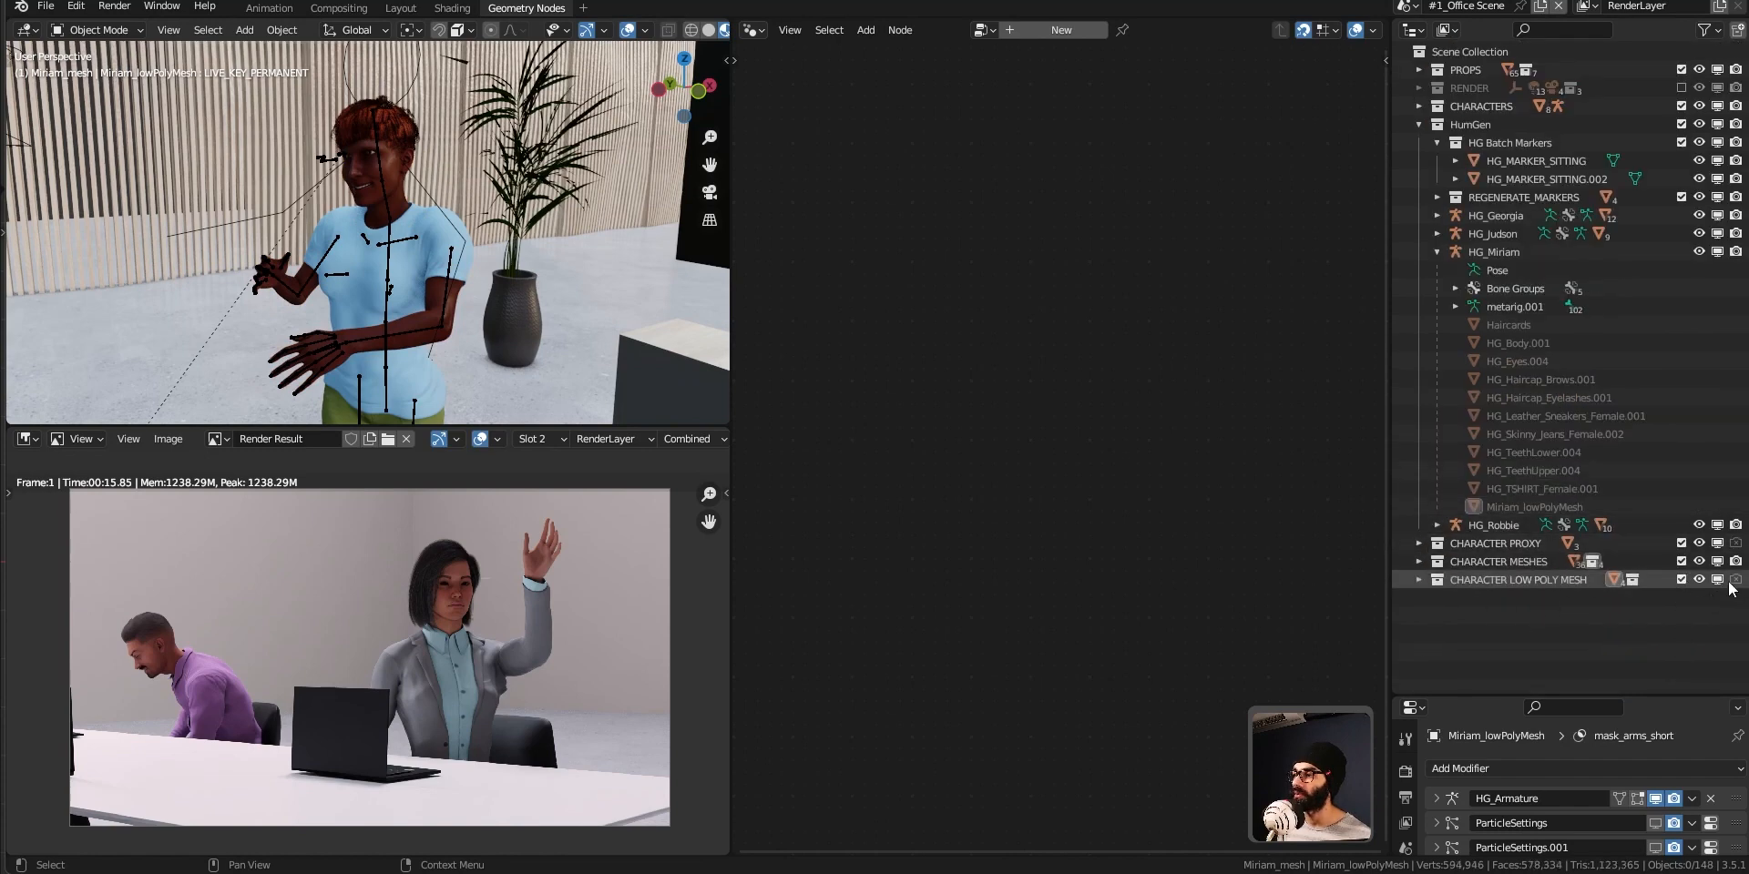
{"action": "left_click", "coordinate": [1733, 580]}
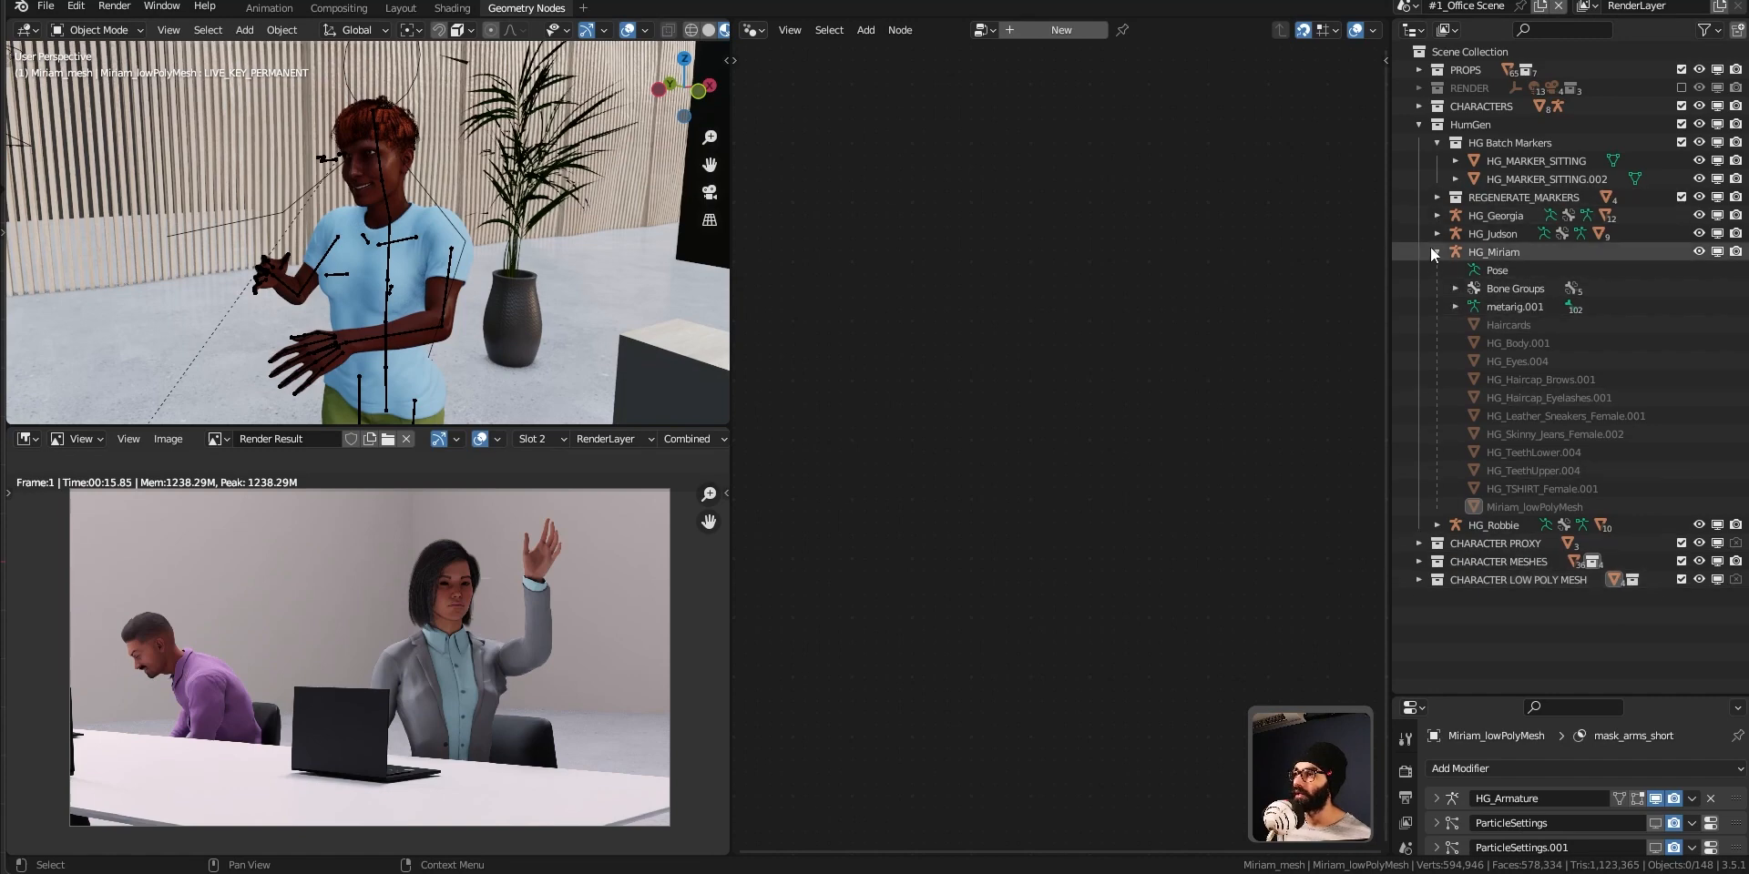
{"action": "left_click", "coordinate": [1419, 126]}
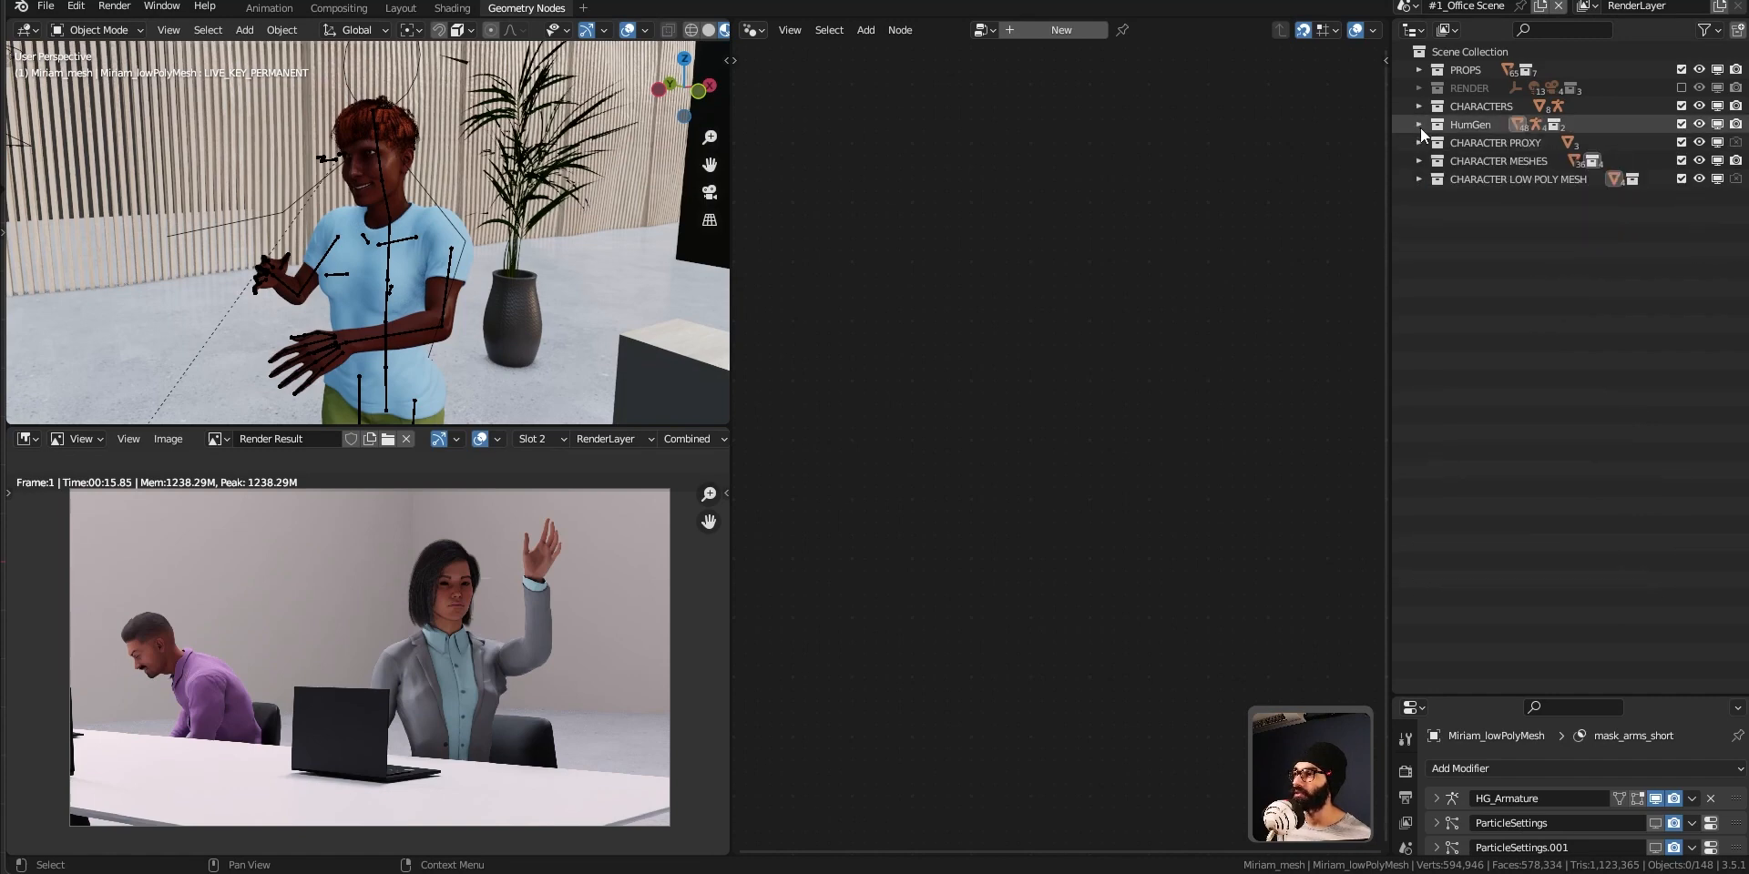
{"action": "left_click", "coordinate": [1418, 178]}
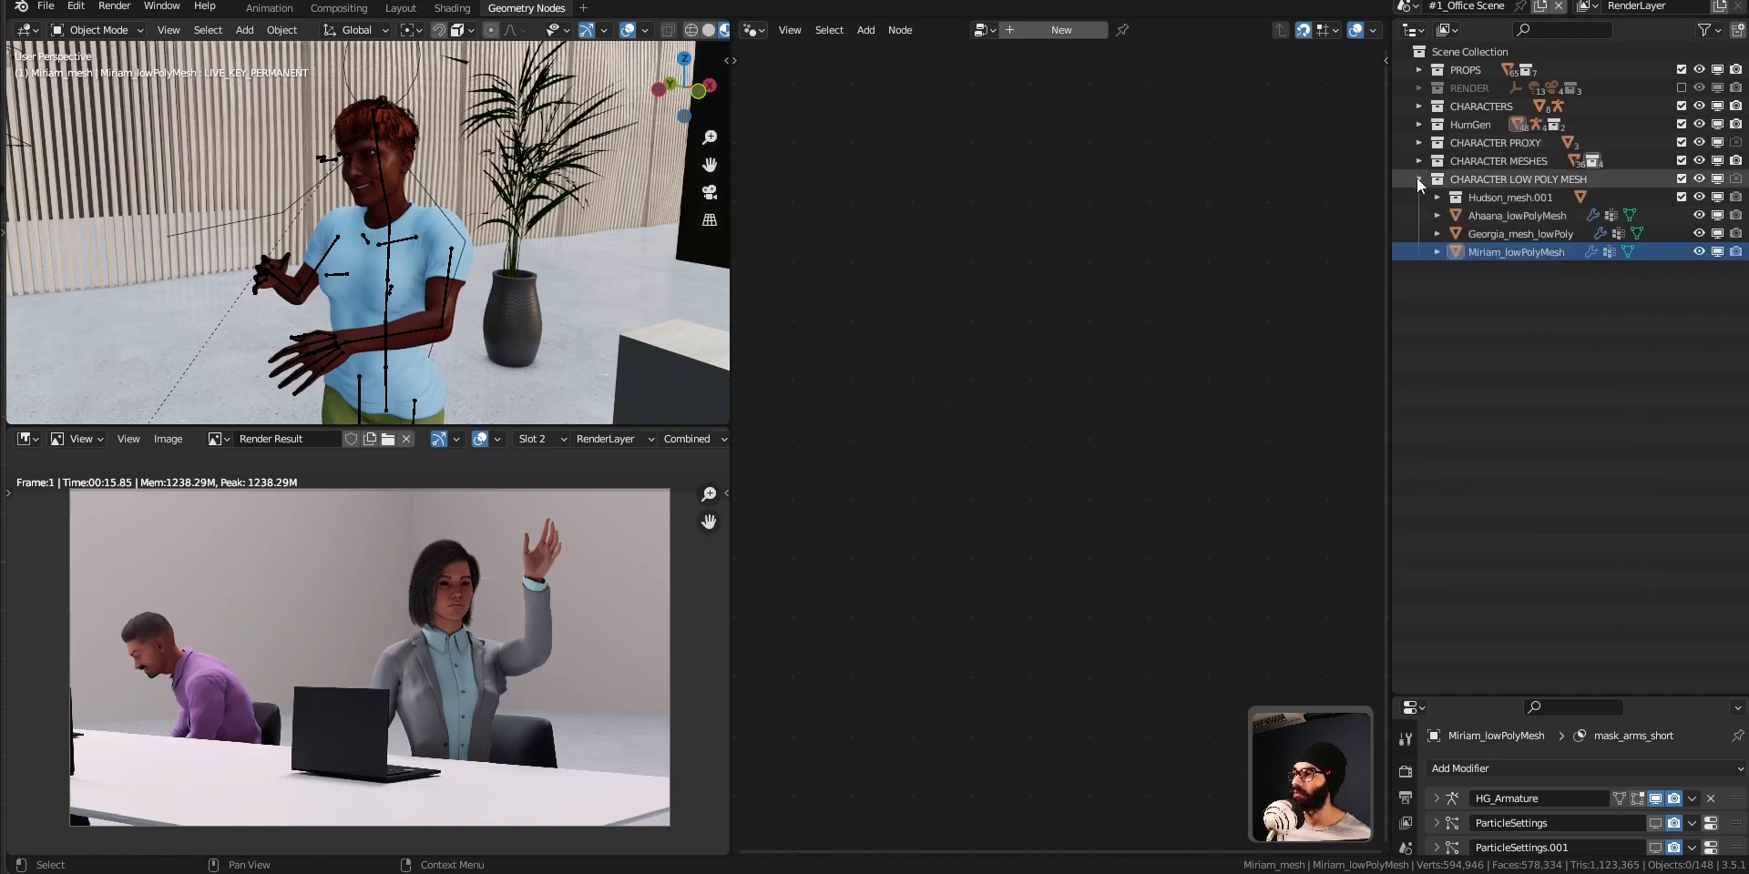
{"action": "left_click", "coordinate": [1521, 254]}
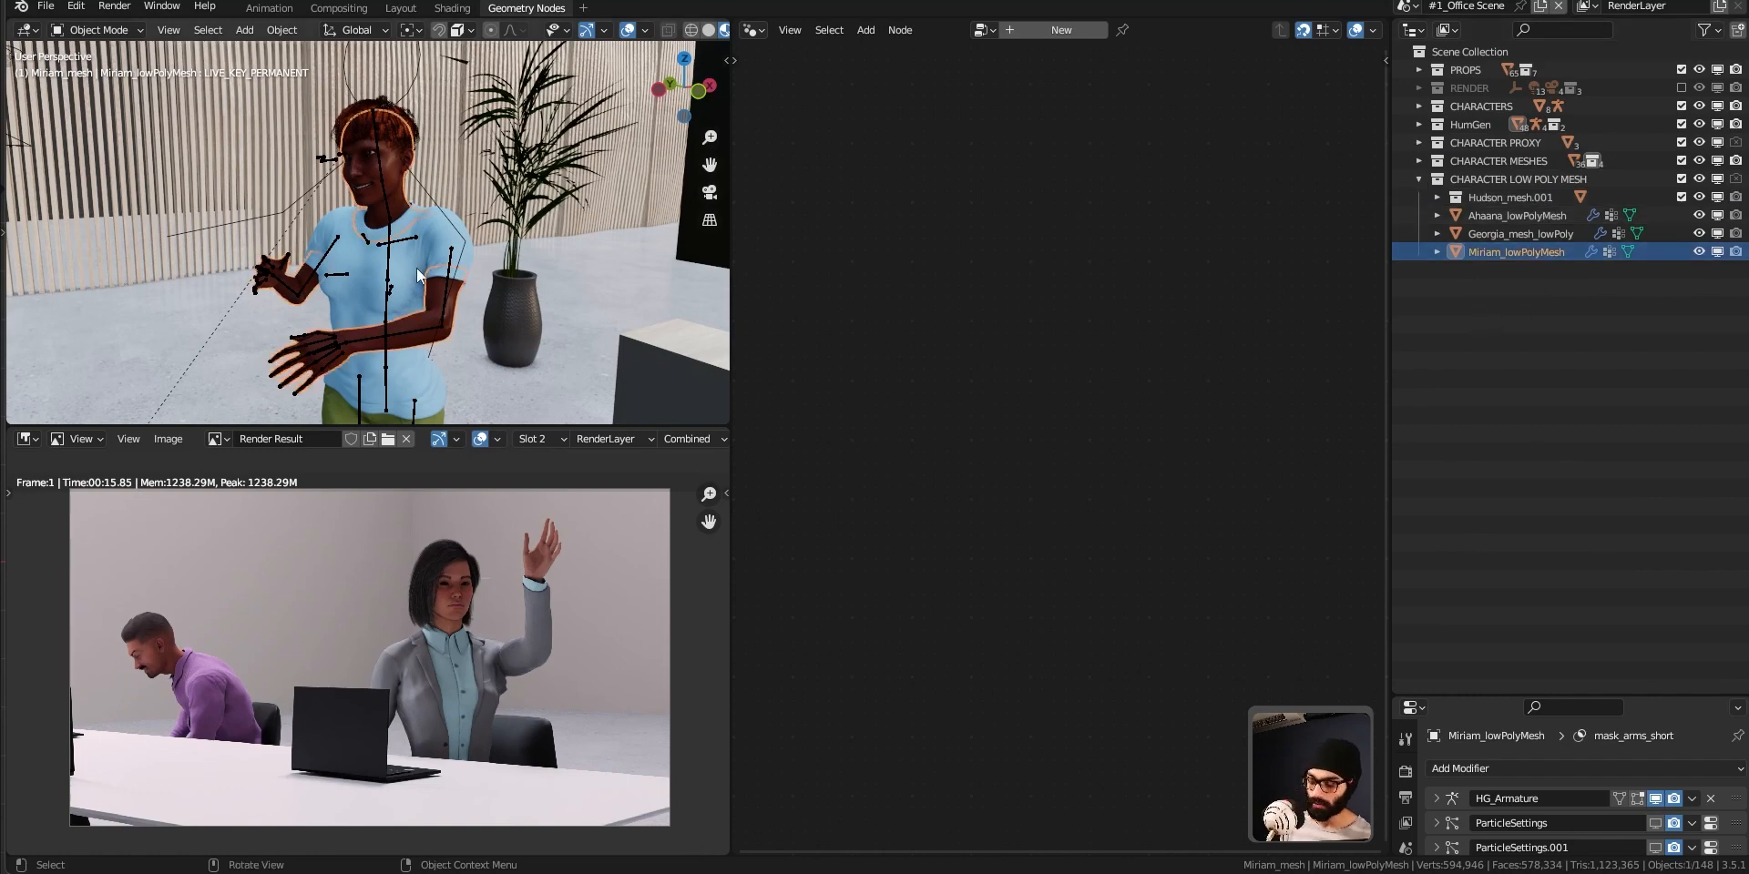
Isolate Miriam_lowPolyMesh in local view and show it in Solid shading.
{"action": "key", "text": "KP_Divide"}
{"action": "key", "text": "z"}
{"action": "left_click", "coordinate": [379, 241]}
{"action": "scroll", "coordinate": [368, 240], "scroll_direction": "up", "scroll_amount": 2}
{"action": "middle_click_drag", "start_coordinate": [358, 242], "coordinate": [499, 297]}
{"action": "scroll", "coordinate": [495, 300], "scroll_direction": "down", "scroll_amount": 2}
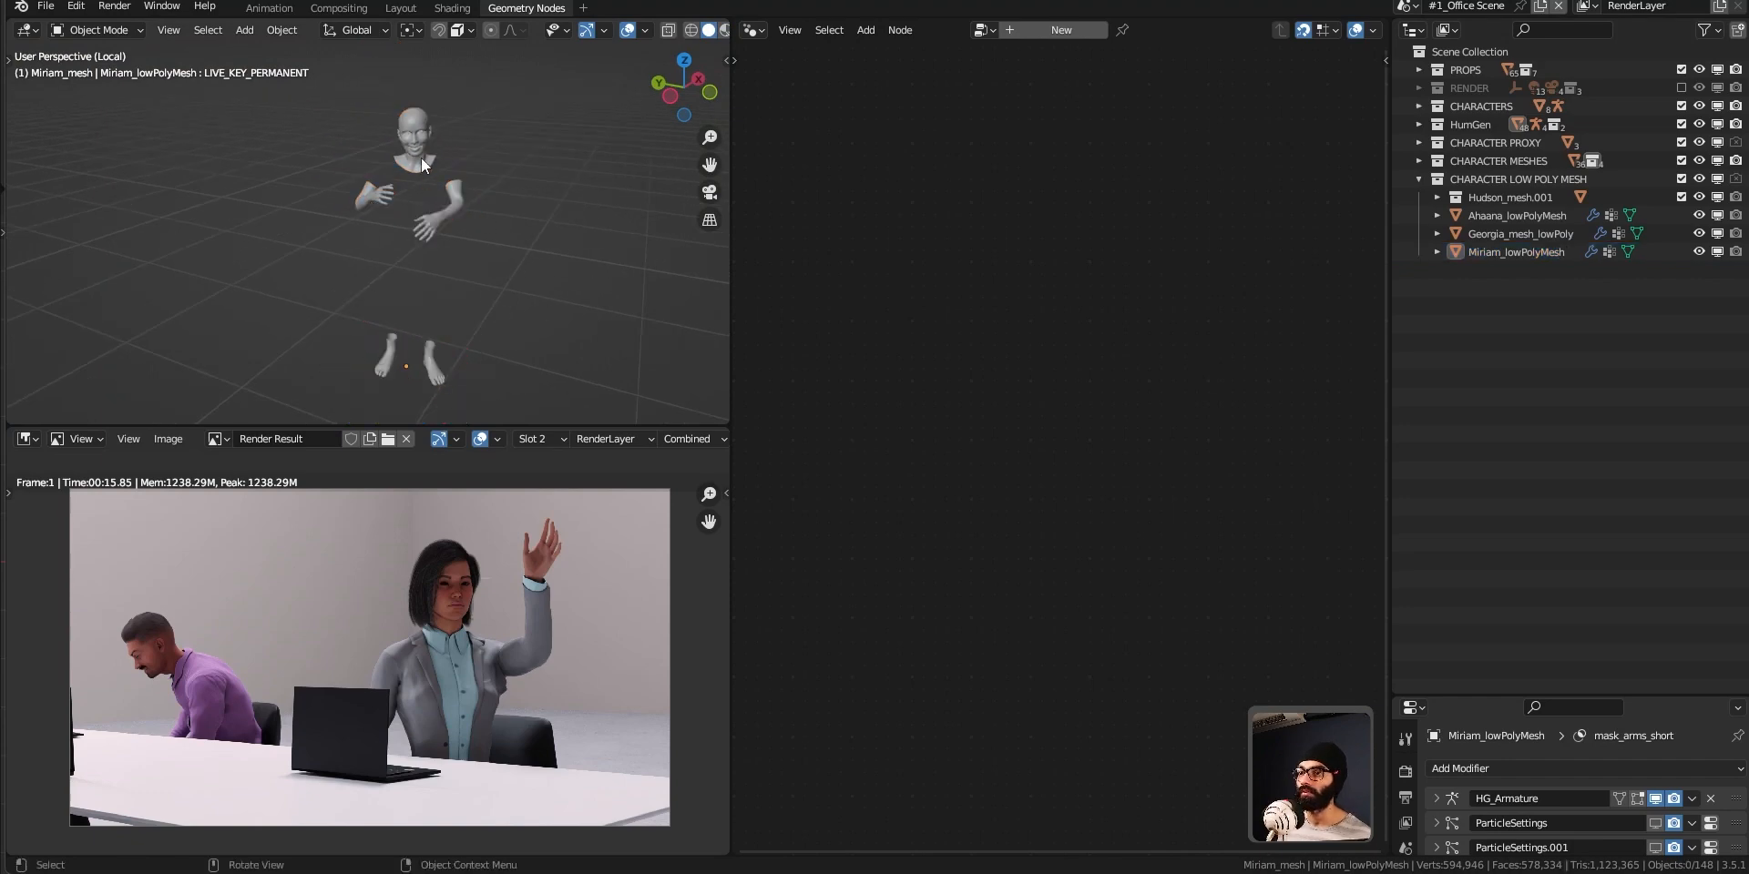
Enlarge the modifier list and remove every particle system and mask modifier from Miriam_lowPolyMesh, keeping only HG_Armature.
{"action": "left_click_drag", "start_coordinate": [1512, 696], "coordinate": [1519, 359]}
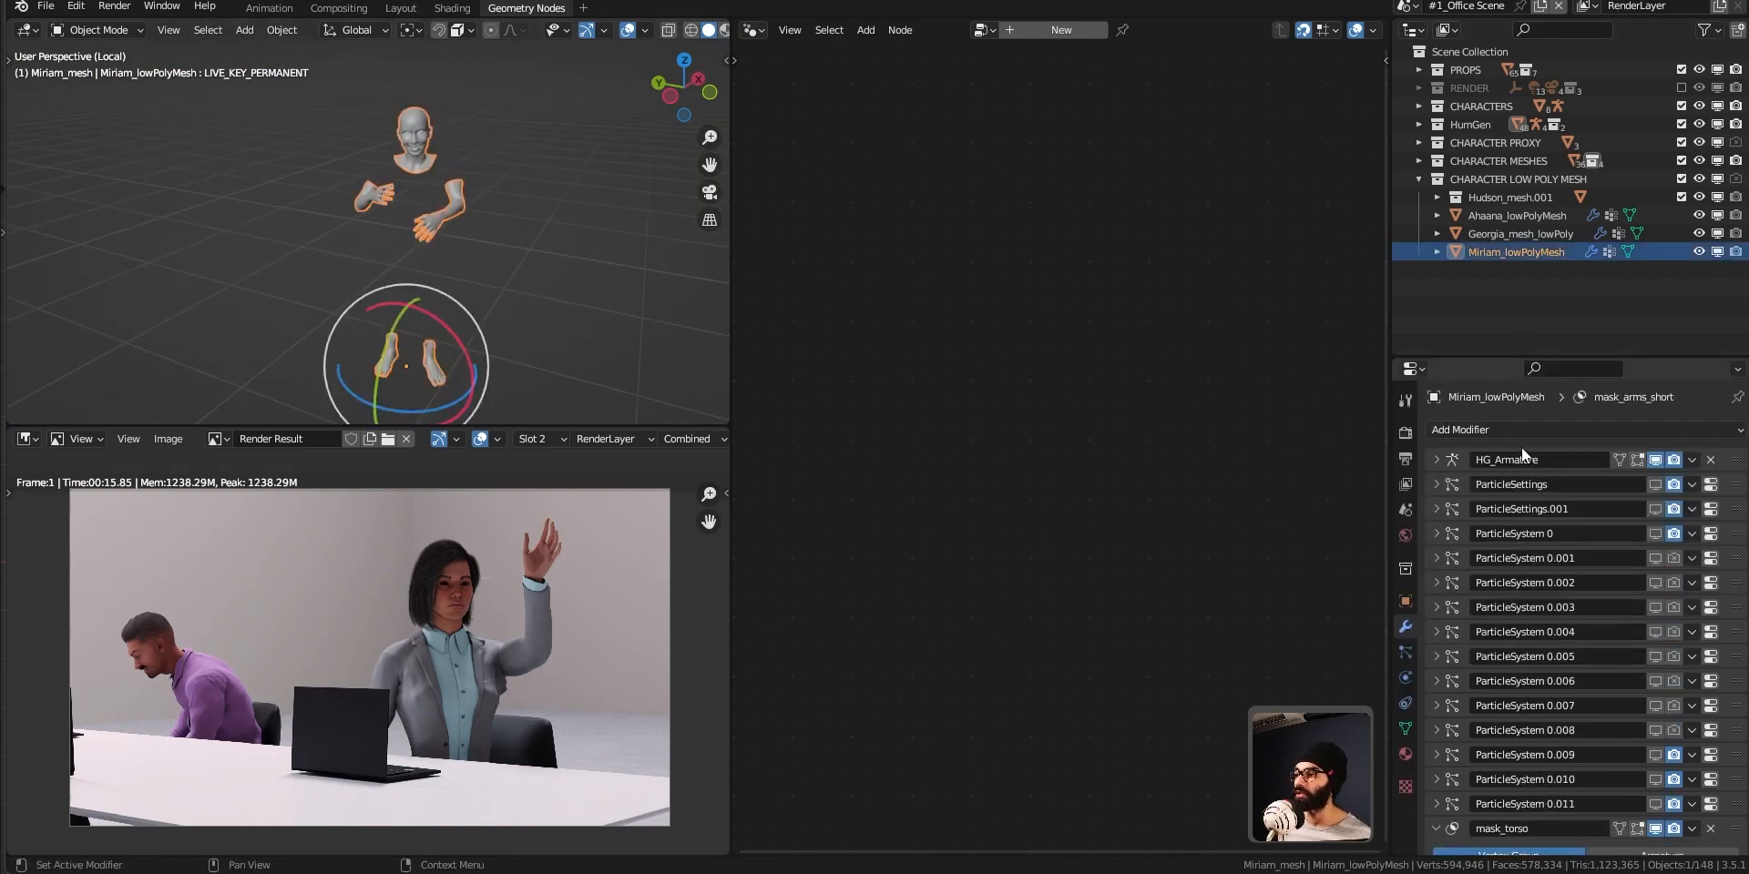
{"action": "scroll", "coordinate": [1541, 462], "scroll_direction": "down", "scroll_amount": 2}
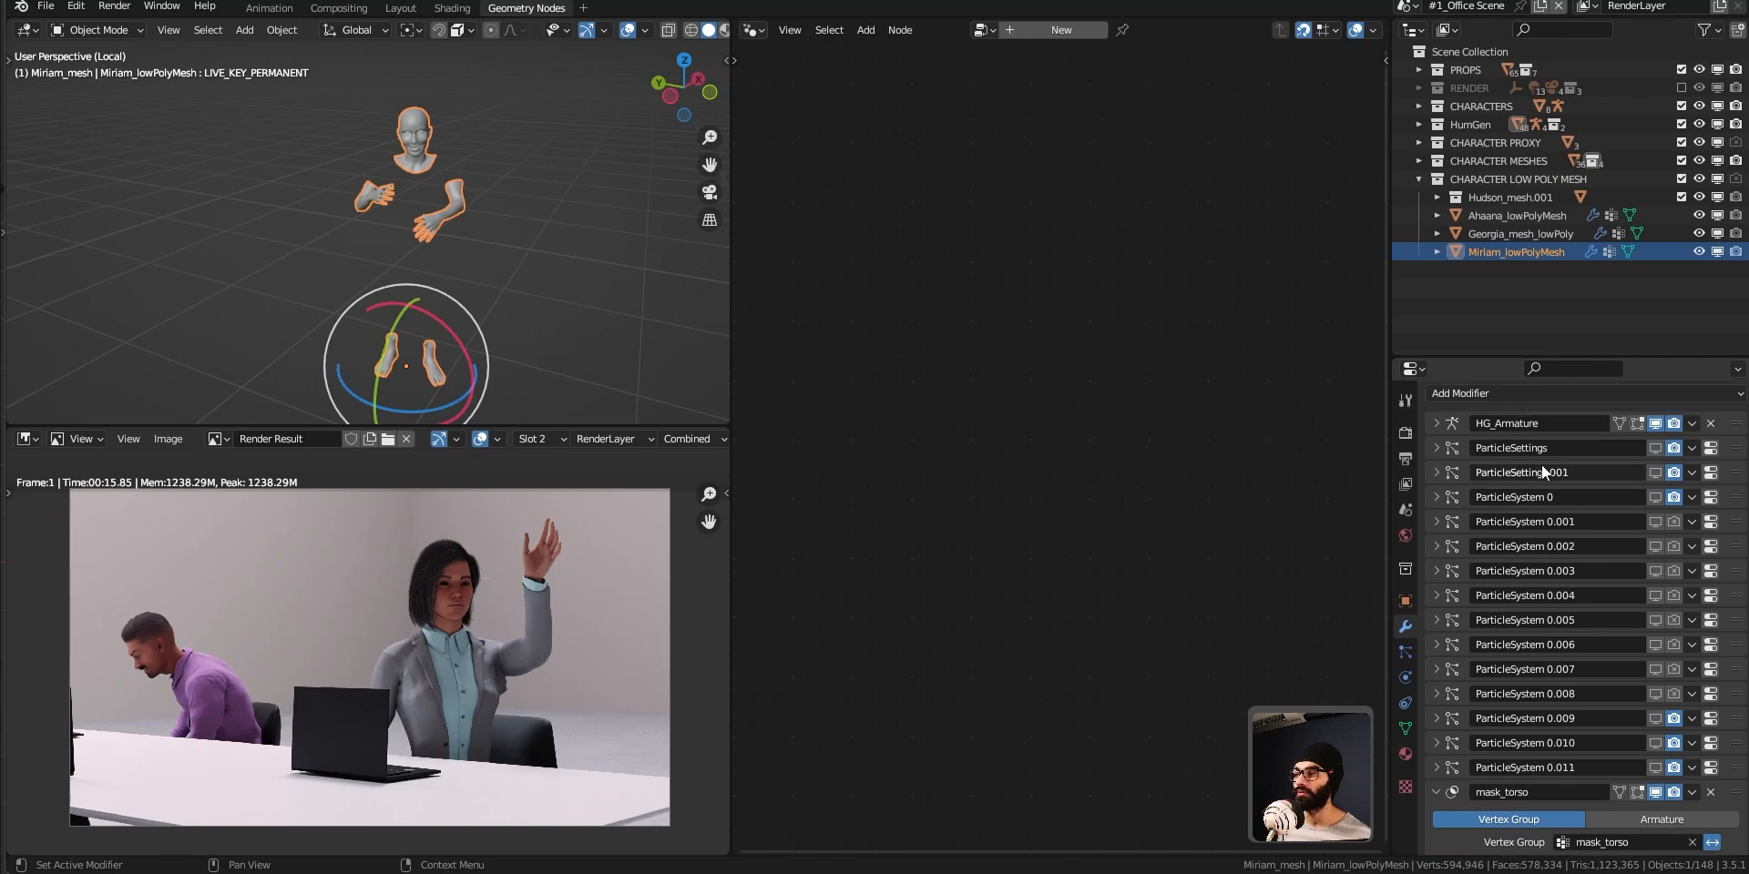
{"action": "scroll", "coordinate": [1541, 465], "scroll_direction": "up", "scroll_amount": 2}
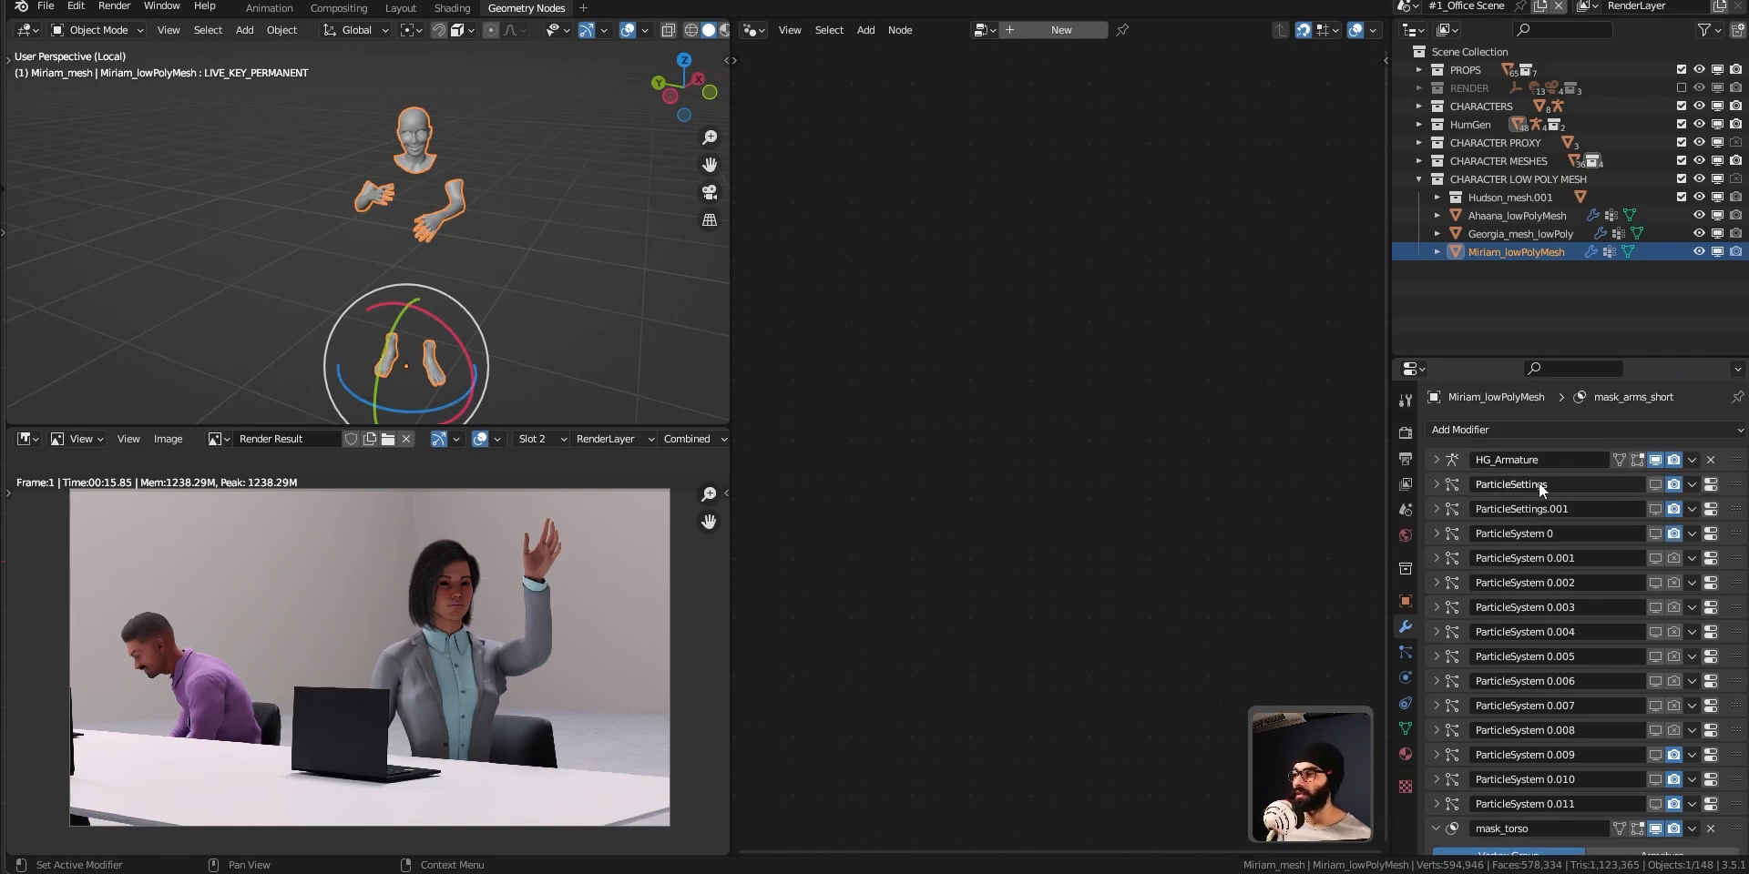
{"action": "key", "text": "ctrl+x"}
{"action": "key", "text": "ctrl+x"}
{"action": "key", "text": "ctrl+x"}
{"action": "key", "text": "ctrl+x"}
{"action": "key", "text": "ctrl+x"}
{"action": "key", "text": "ctrl+x"}
{"action": "key", "text": "ctrl+x"}
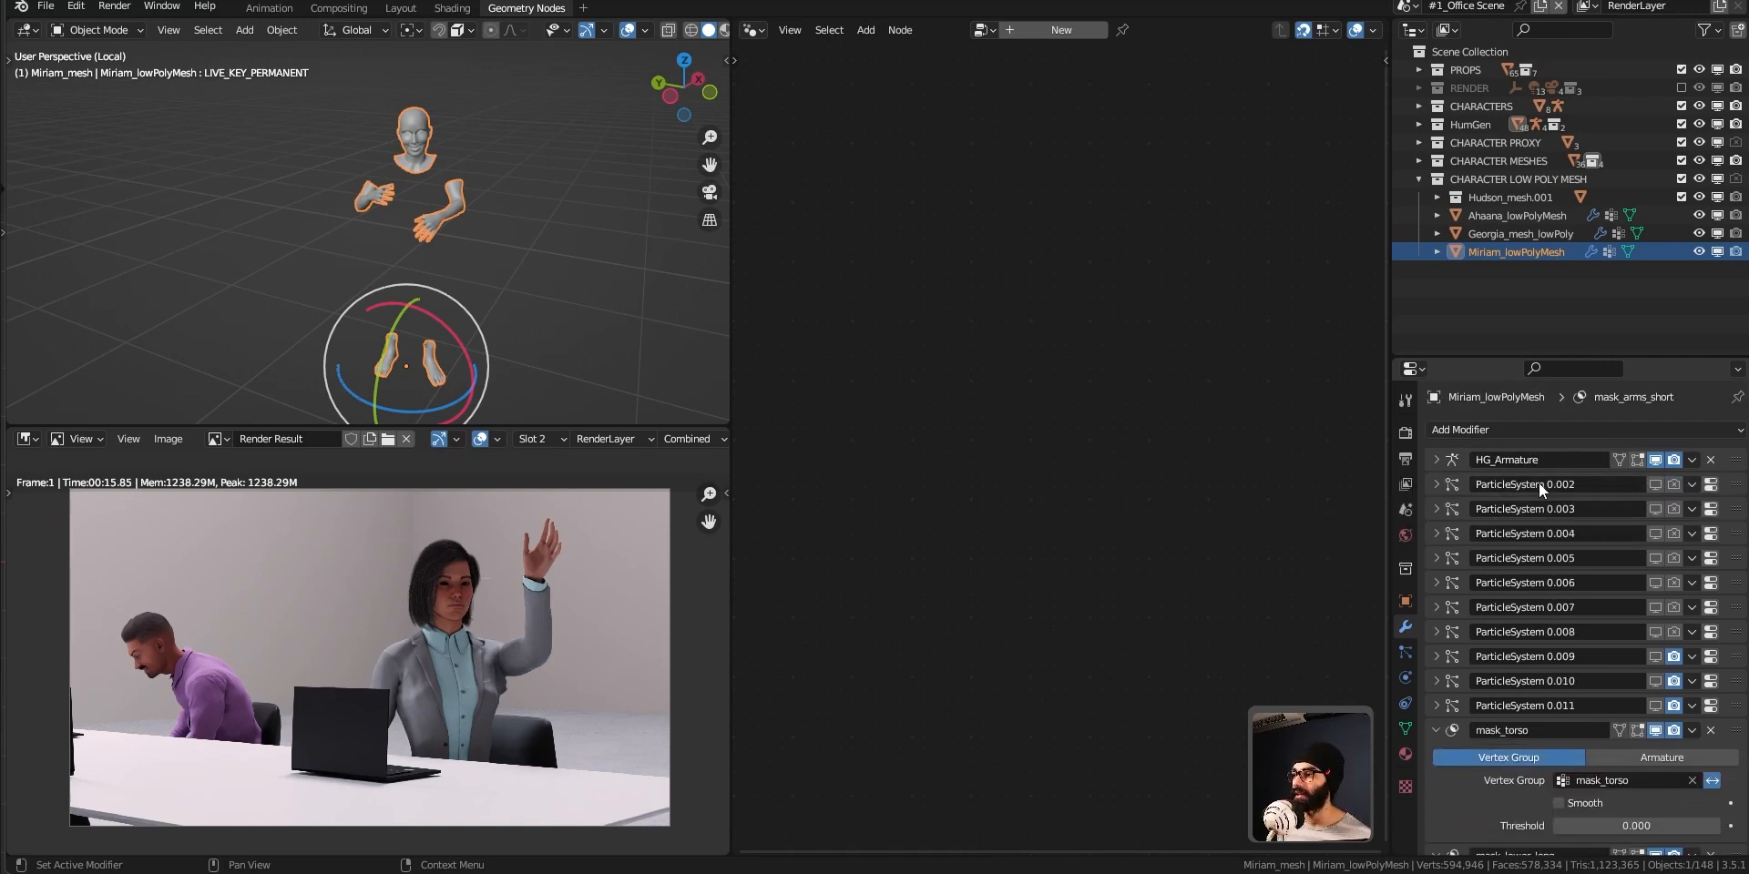
{"action": "key", "text": "ctrl+x"}
{"action": "key", "text": "ctrl+x"}
{"action": "key", "text": "ctrl+x"}
{"action": "key", "text": "ctrl+x"}
{"action": "key", "text": "ctrl+x"}
{"action": "key", "text": "ctrl+x"}
{"action": "key", "text": "ctrl+x"}
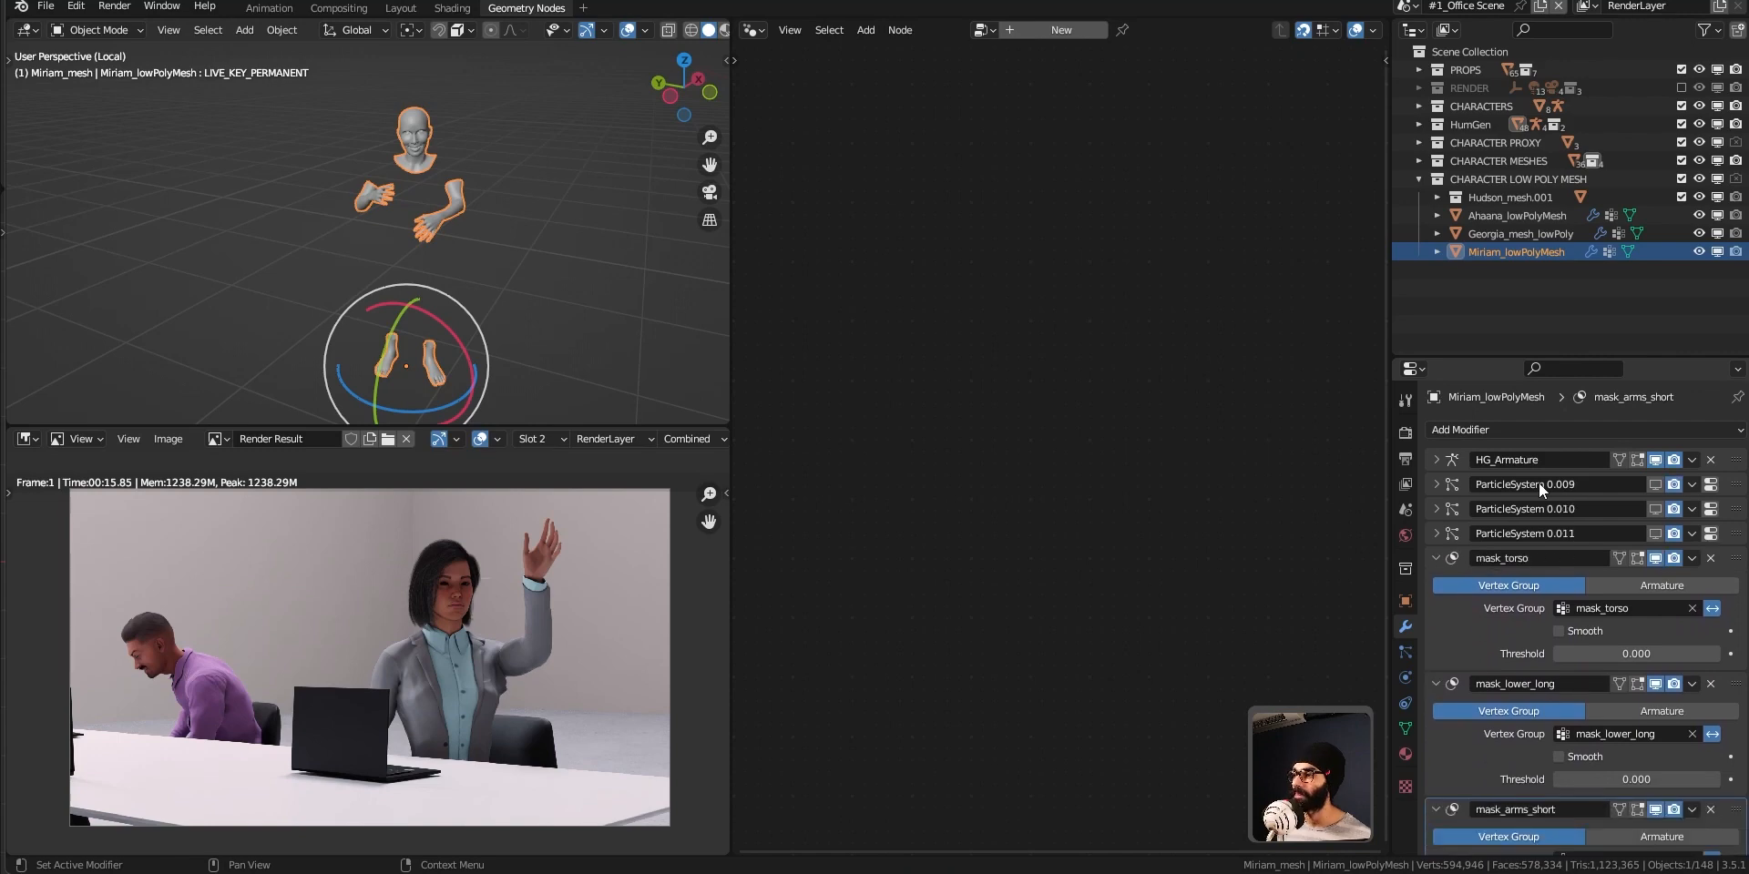
{"action": "key", "text": "ctrl+x"}
{"action": "key", "text": "ctrl+x"}
{"action": "key", "text": "ctrl+x"}
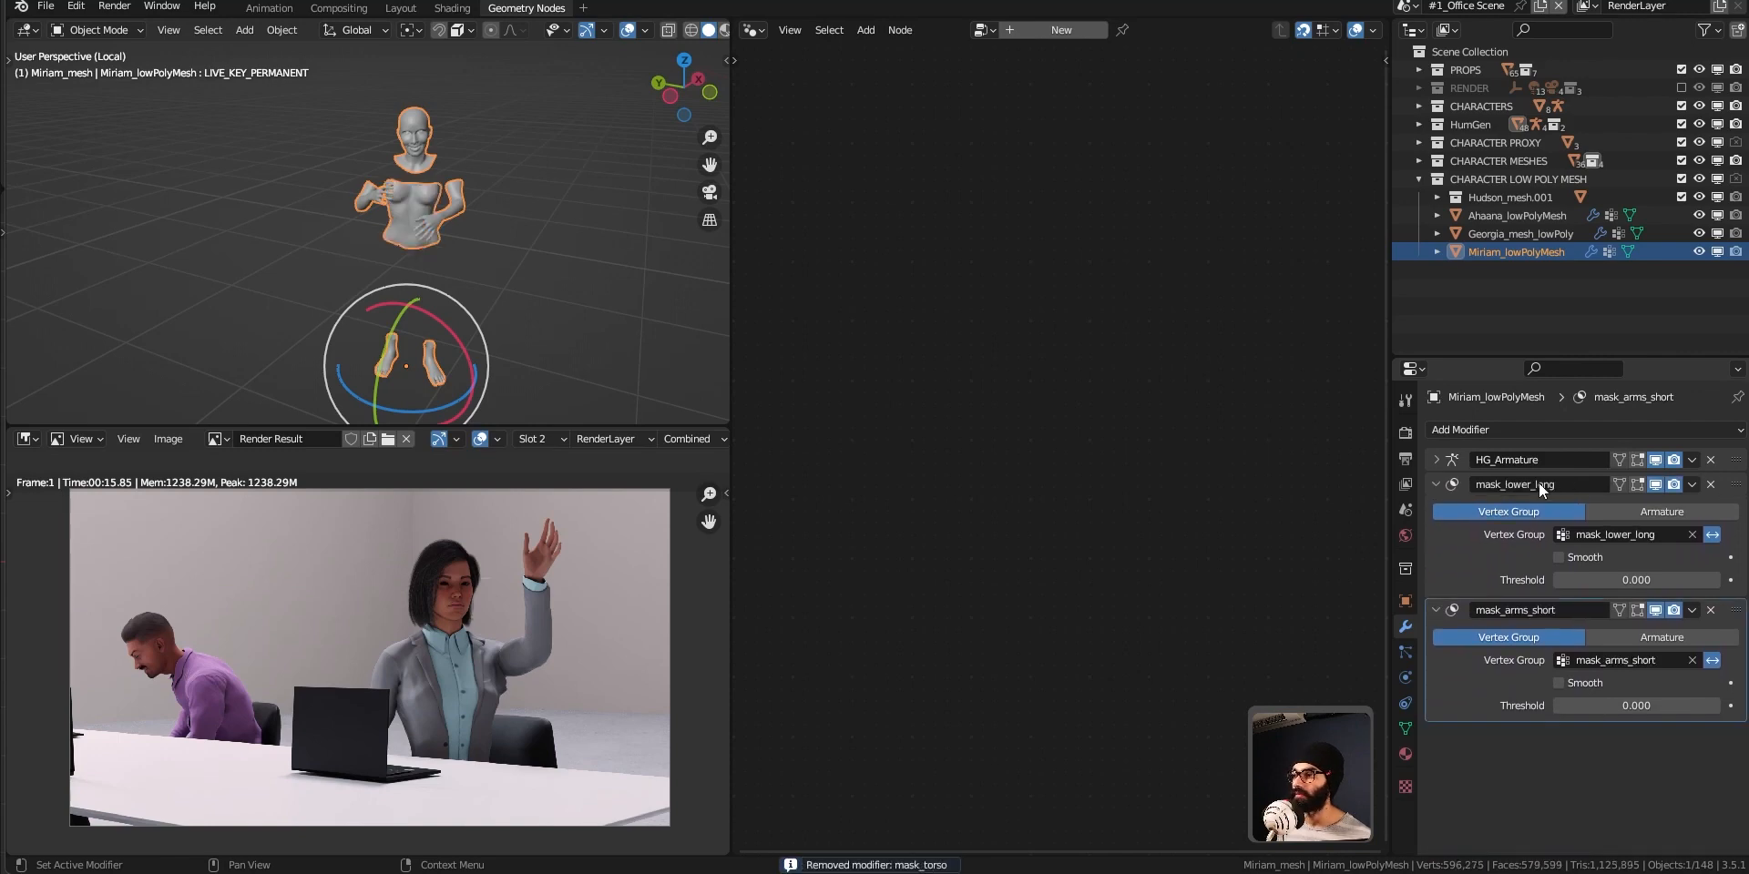
{"action": "scroll", "coordinate": [365, 319], "scroll_direction": "up", "scroll_amount": 5}
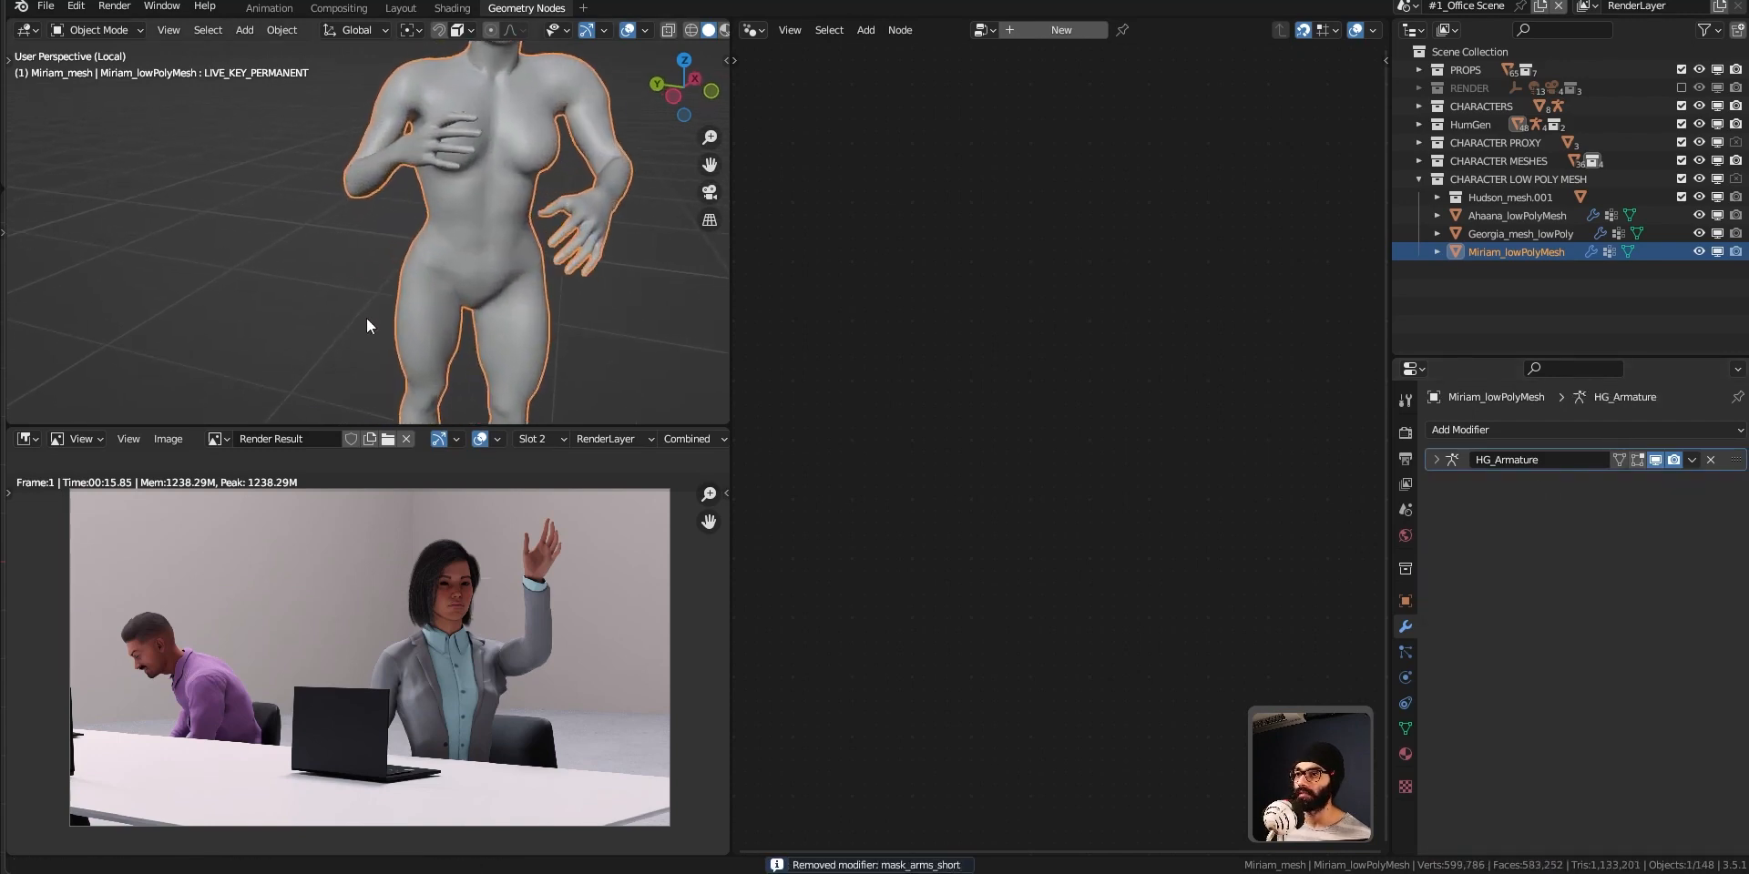
Inspect the topology of Miriam_lowPolyMesh in Edit Mode with the 3D viewport enlarged, and return to Object Mode.
{"action": "key", "text": "Tab"}
{"action": "middle_click_drag", "start_coordinate": [476, 284], "coordinate": [592, 266]}
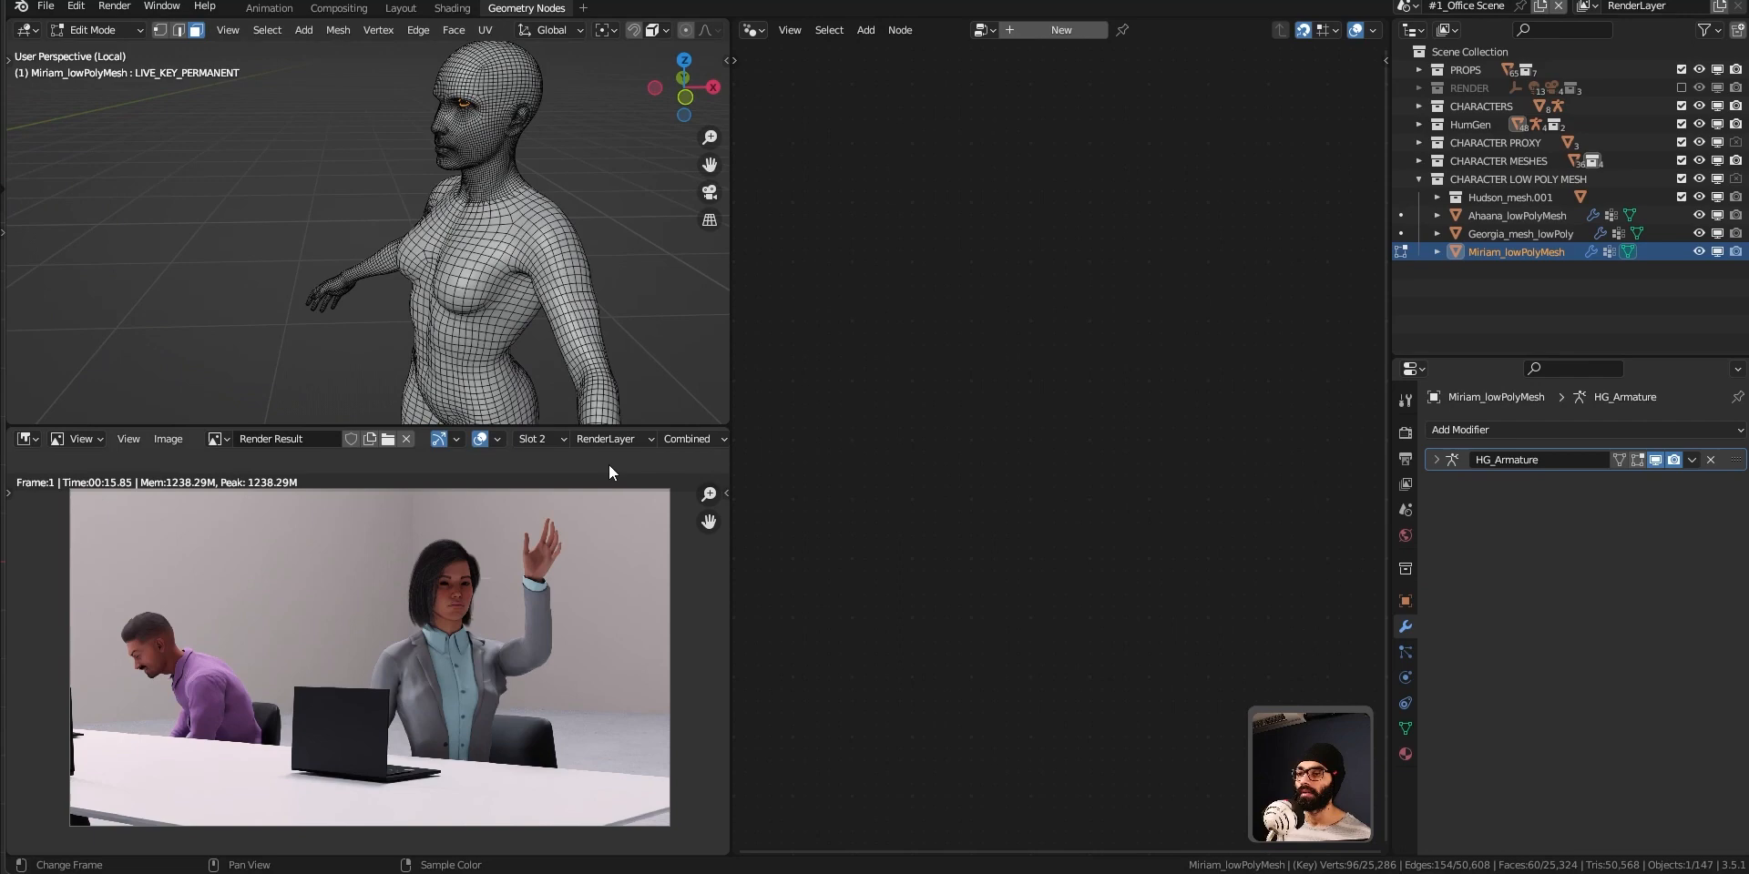
{"action": "left_click_drag", "start_coordinate": [613, 427], "coordinate": [613, 672]}
{"action": "middle_click_drag", "start_coordinate": [456, 437], "coordinate": [502, 416]}
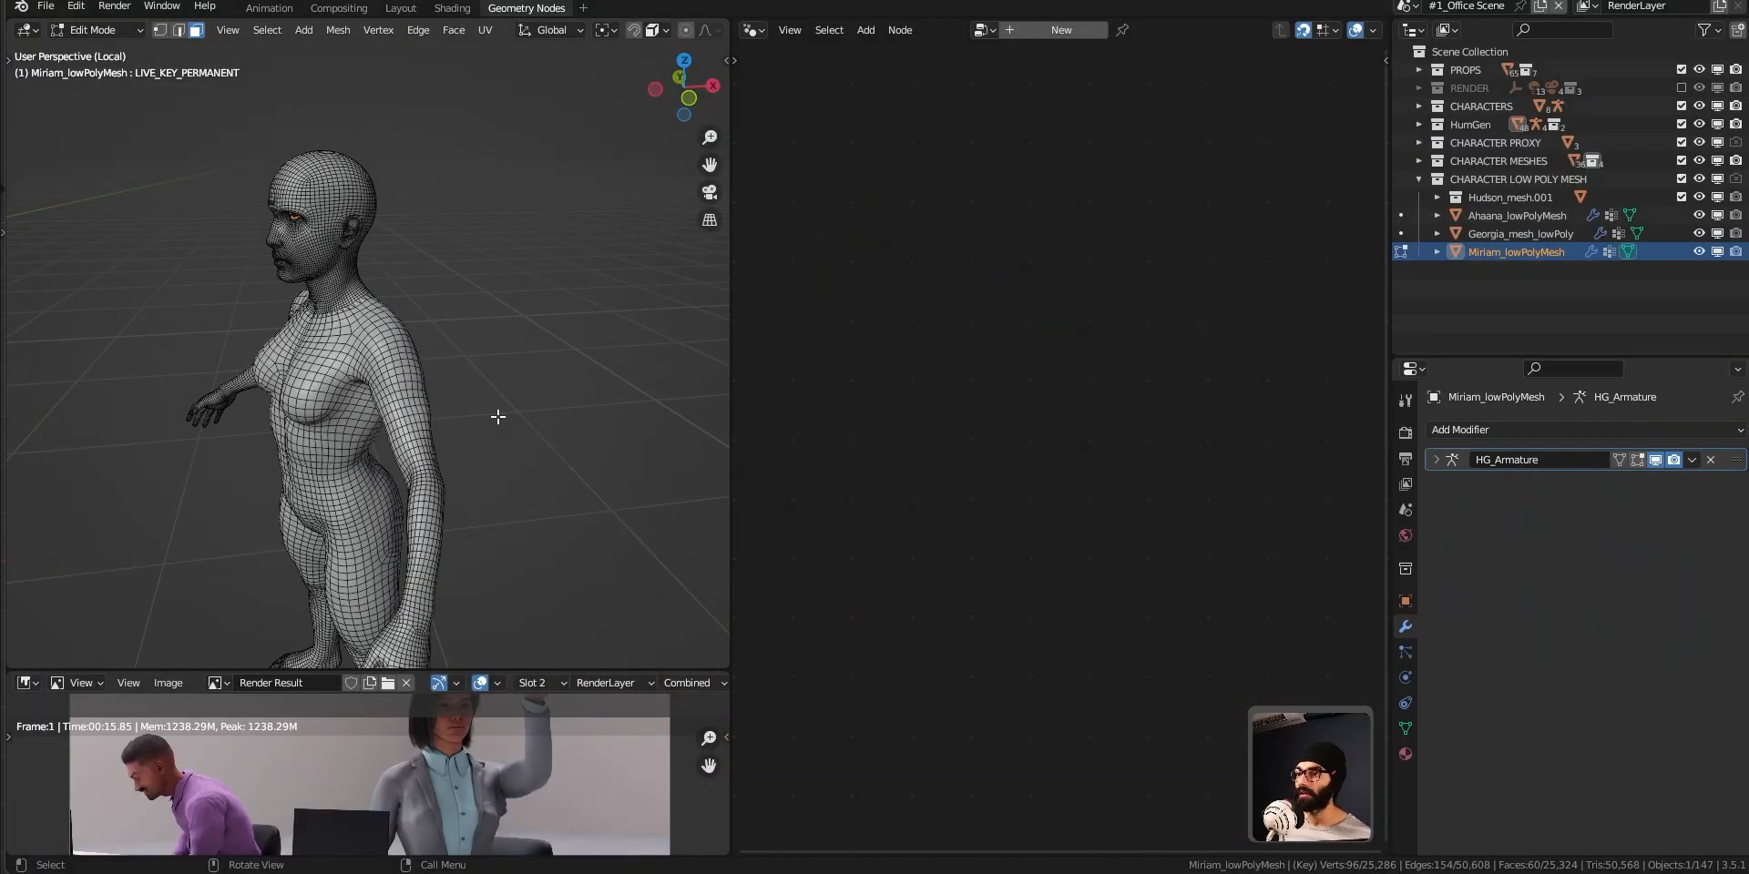
{"action": "key", "text": "Tab"}
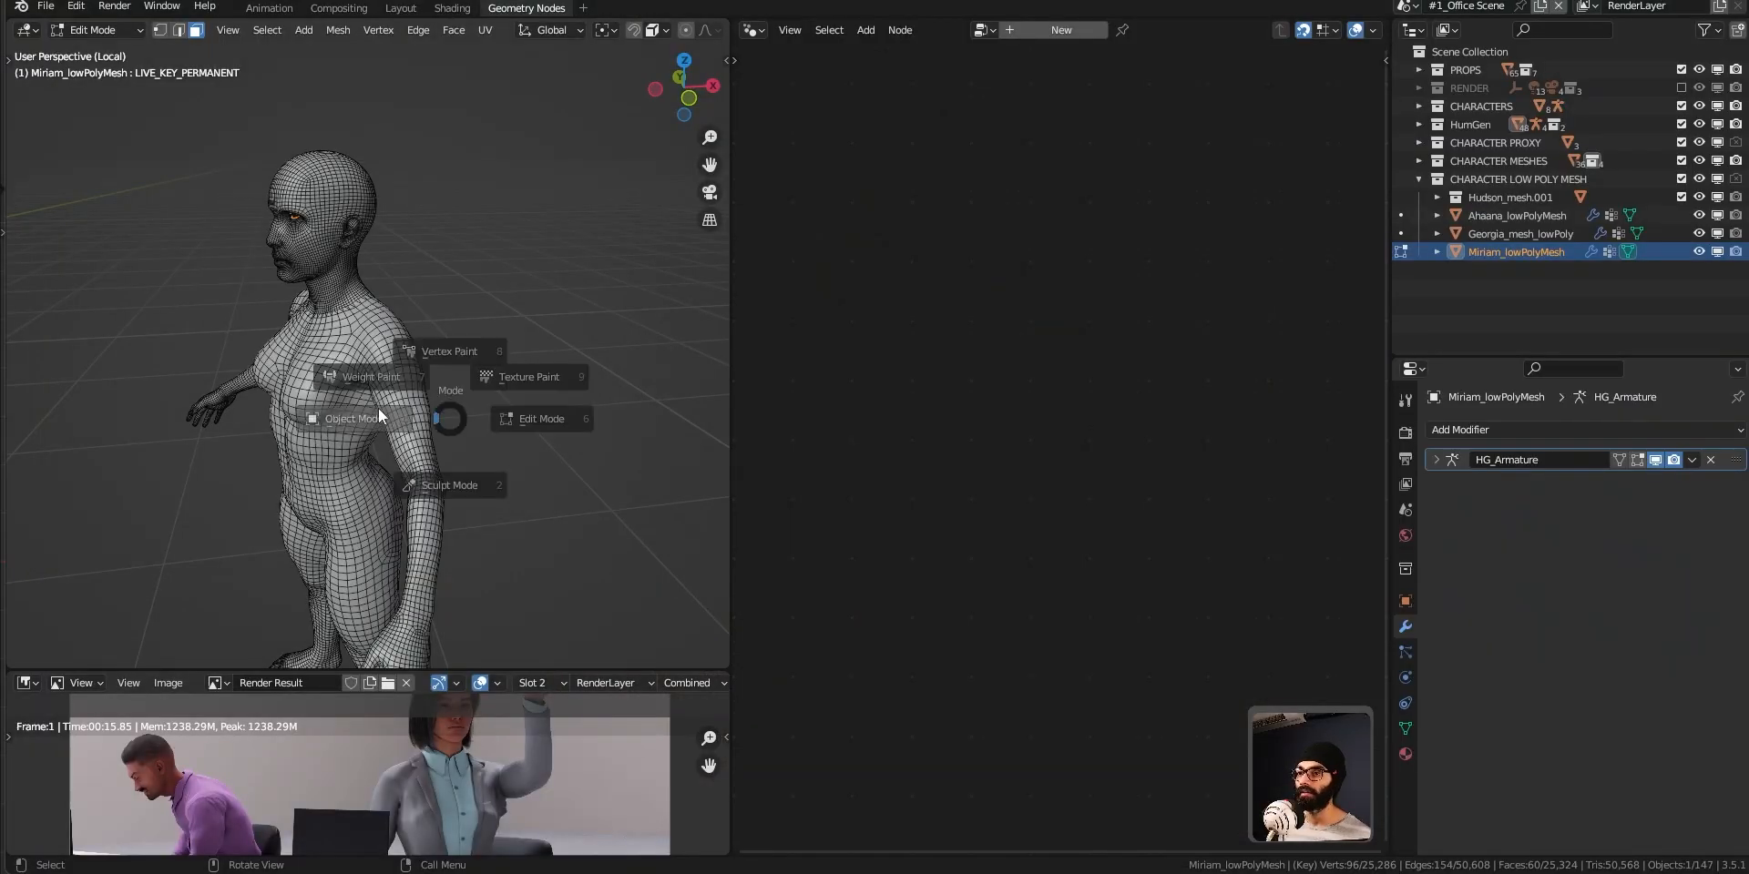
{"action": "left_click", "coordinate": [358, 385]}
Add a Decimate modifier with a ratio of 0.1 to Miriam_lowPolyMesh and collapse its settings.
{"action": "key", "text": "q"}
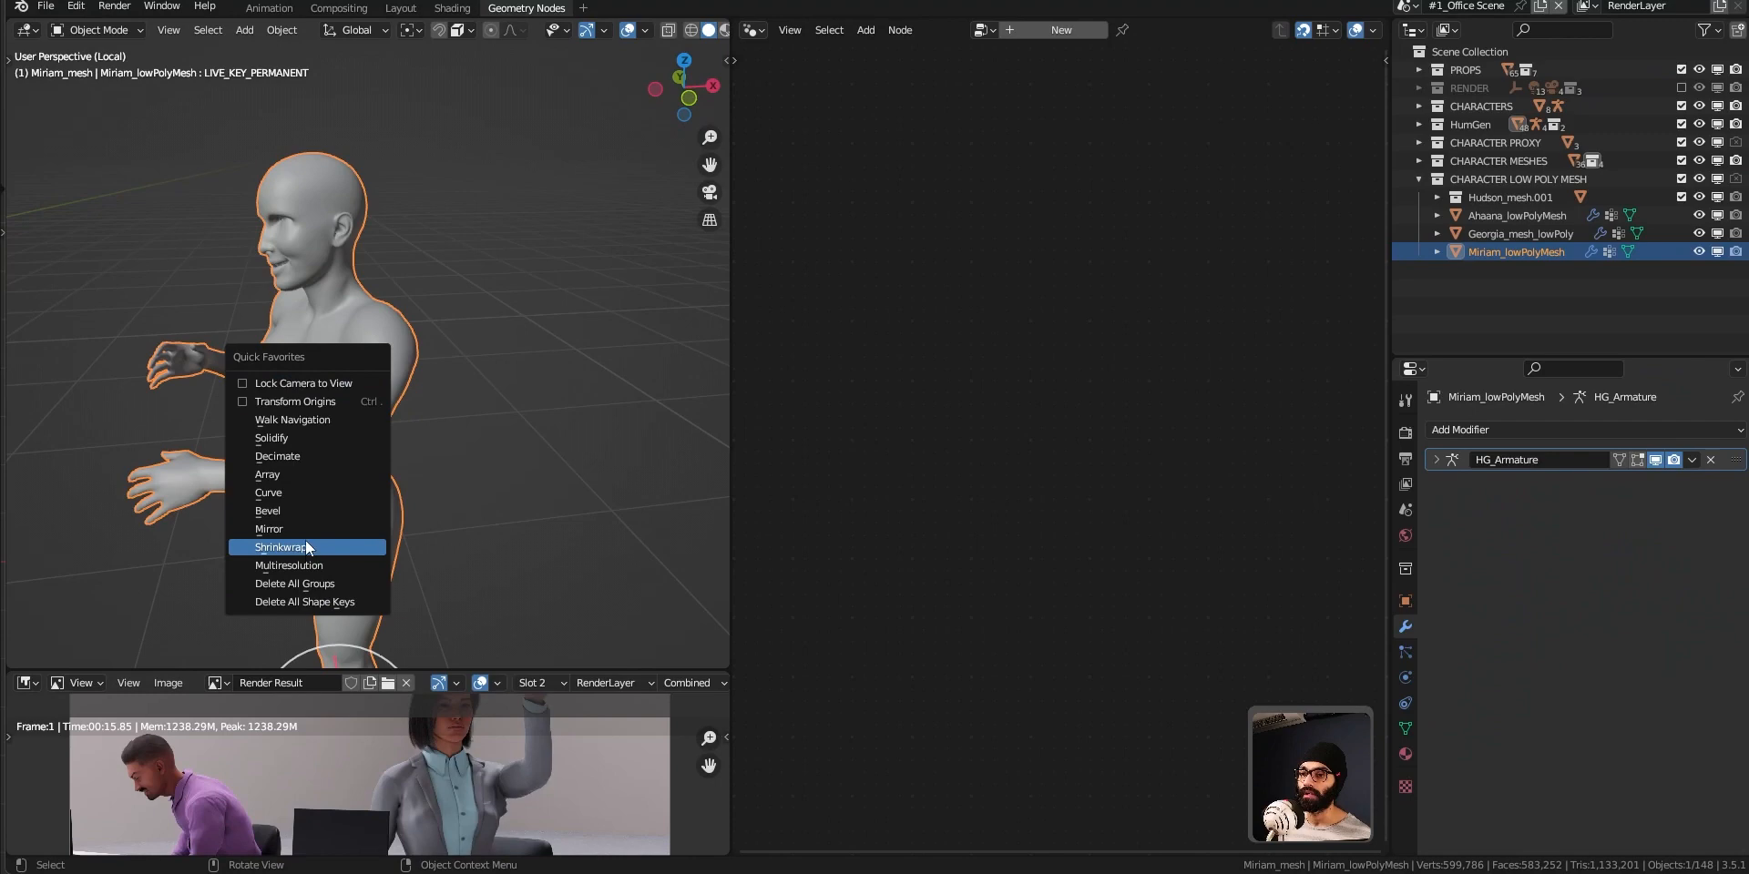
{"action": "left_click", "coordinate": [313, 455]}
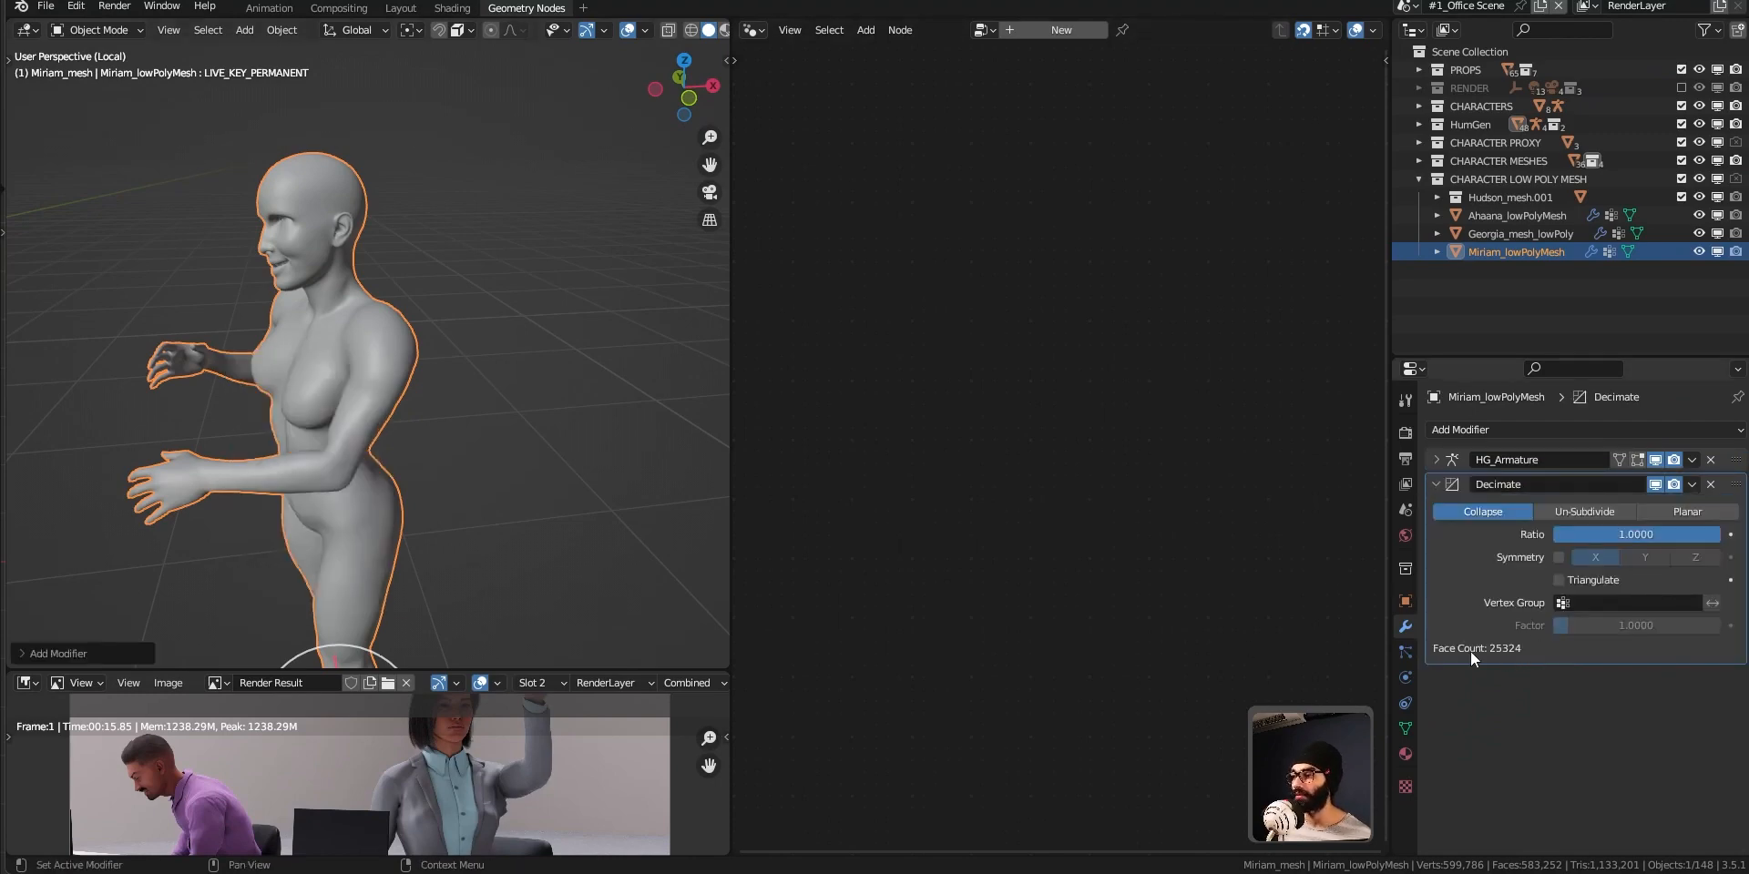
{"action": "double_click", "coordinate": [1631, 536]}
{"action": "type", "text": "0.1"}
{"action": "key", "text": "Return"}
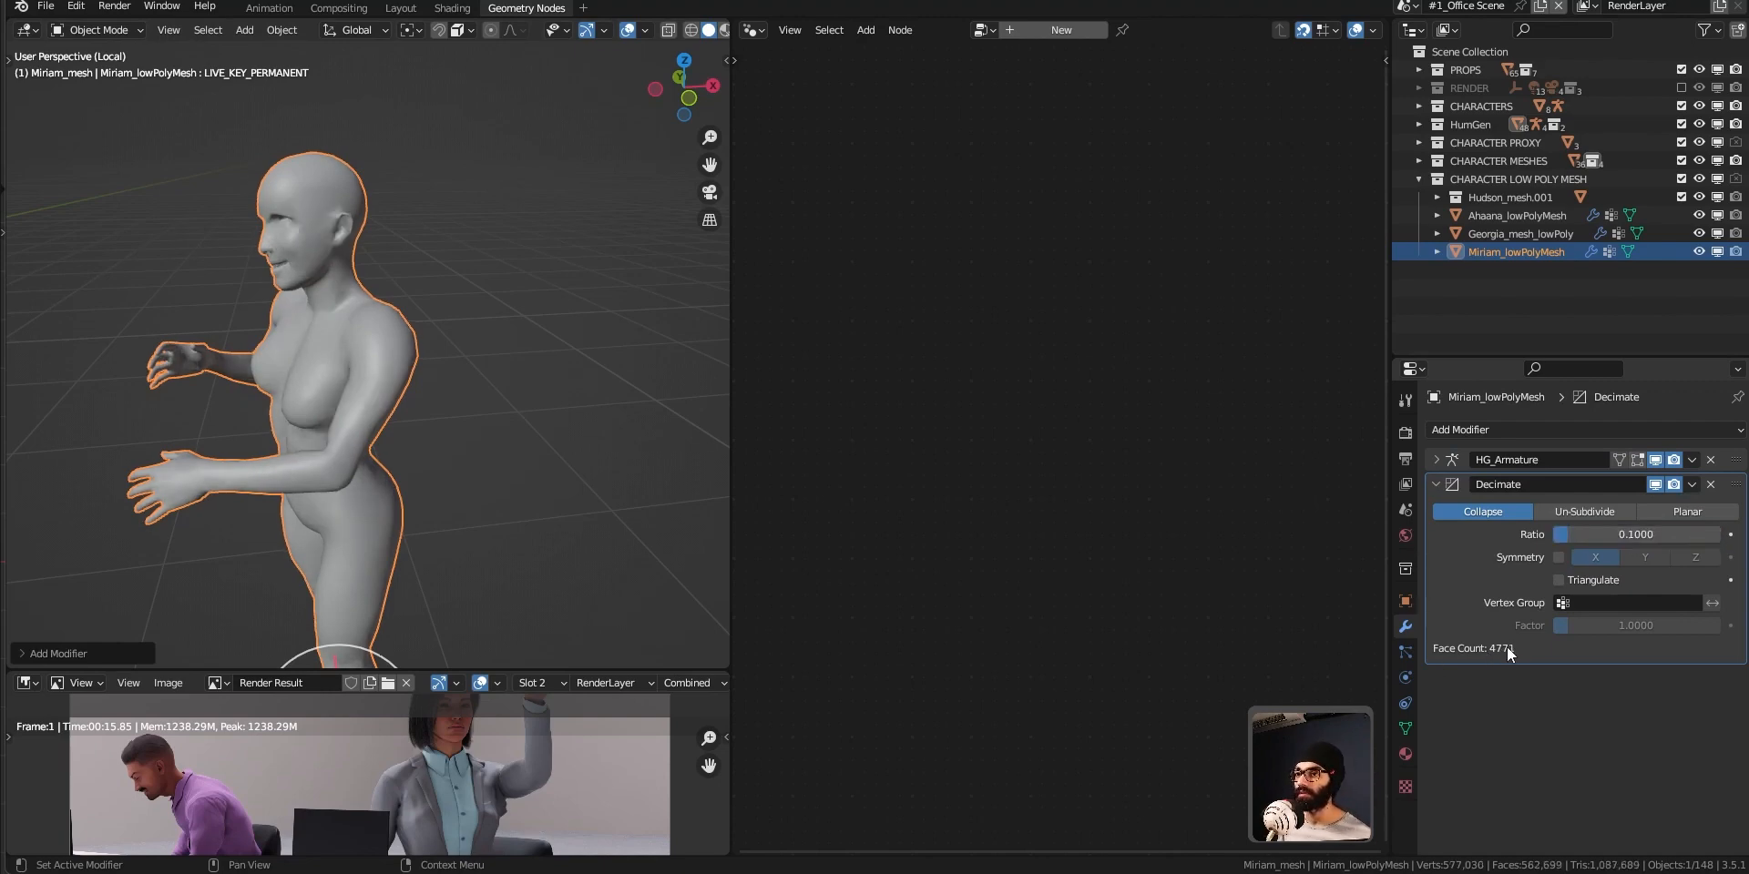
{"action": "middle_click_drag", "start_coordinate": [40, 337], "coordinate": [438, 393]}
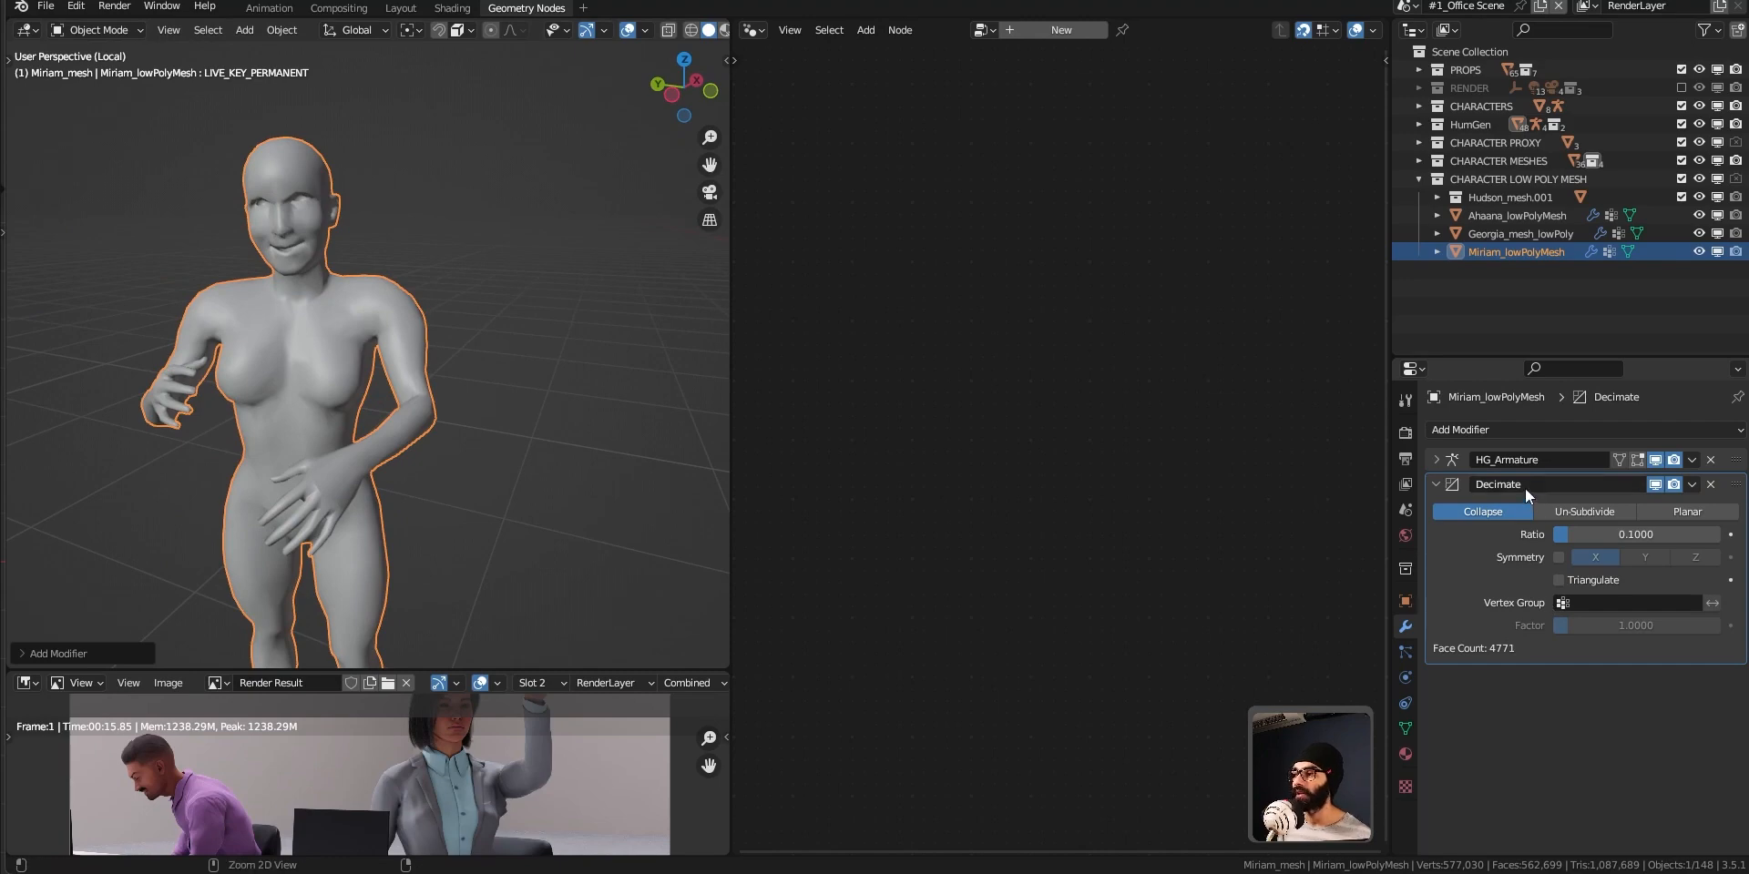
{"action": "key", "text": "ctrl+a"}
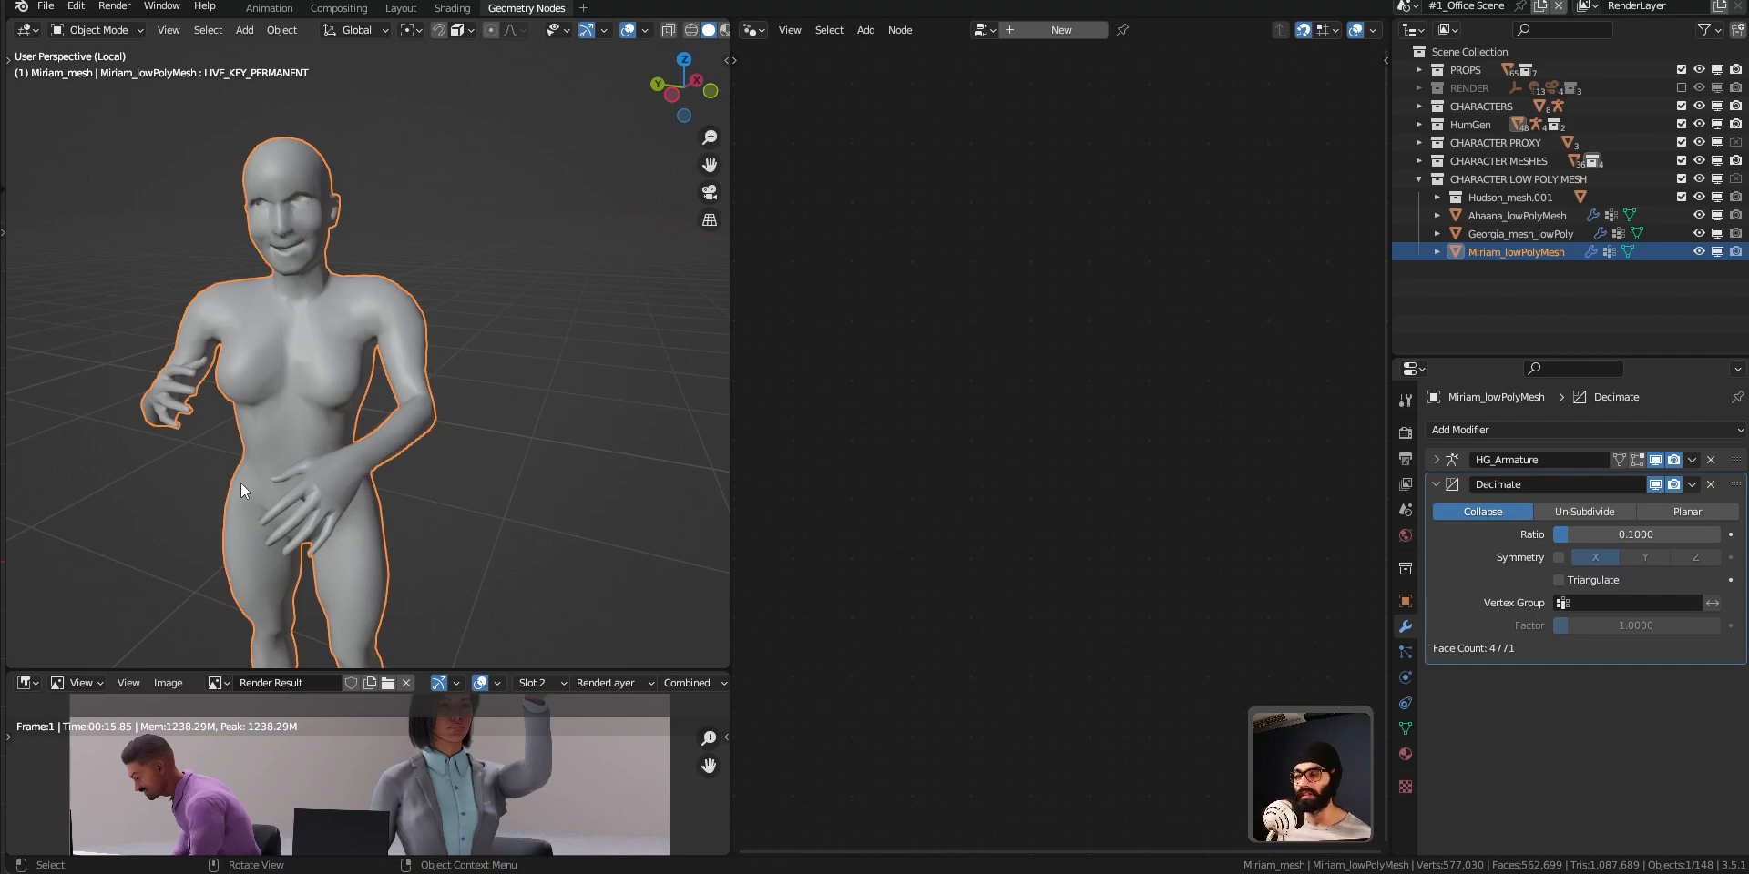
{"action": "left_click", "coordinate": [1437, 486]}
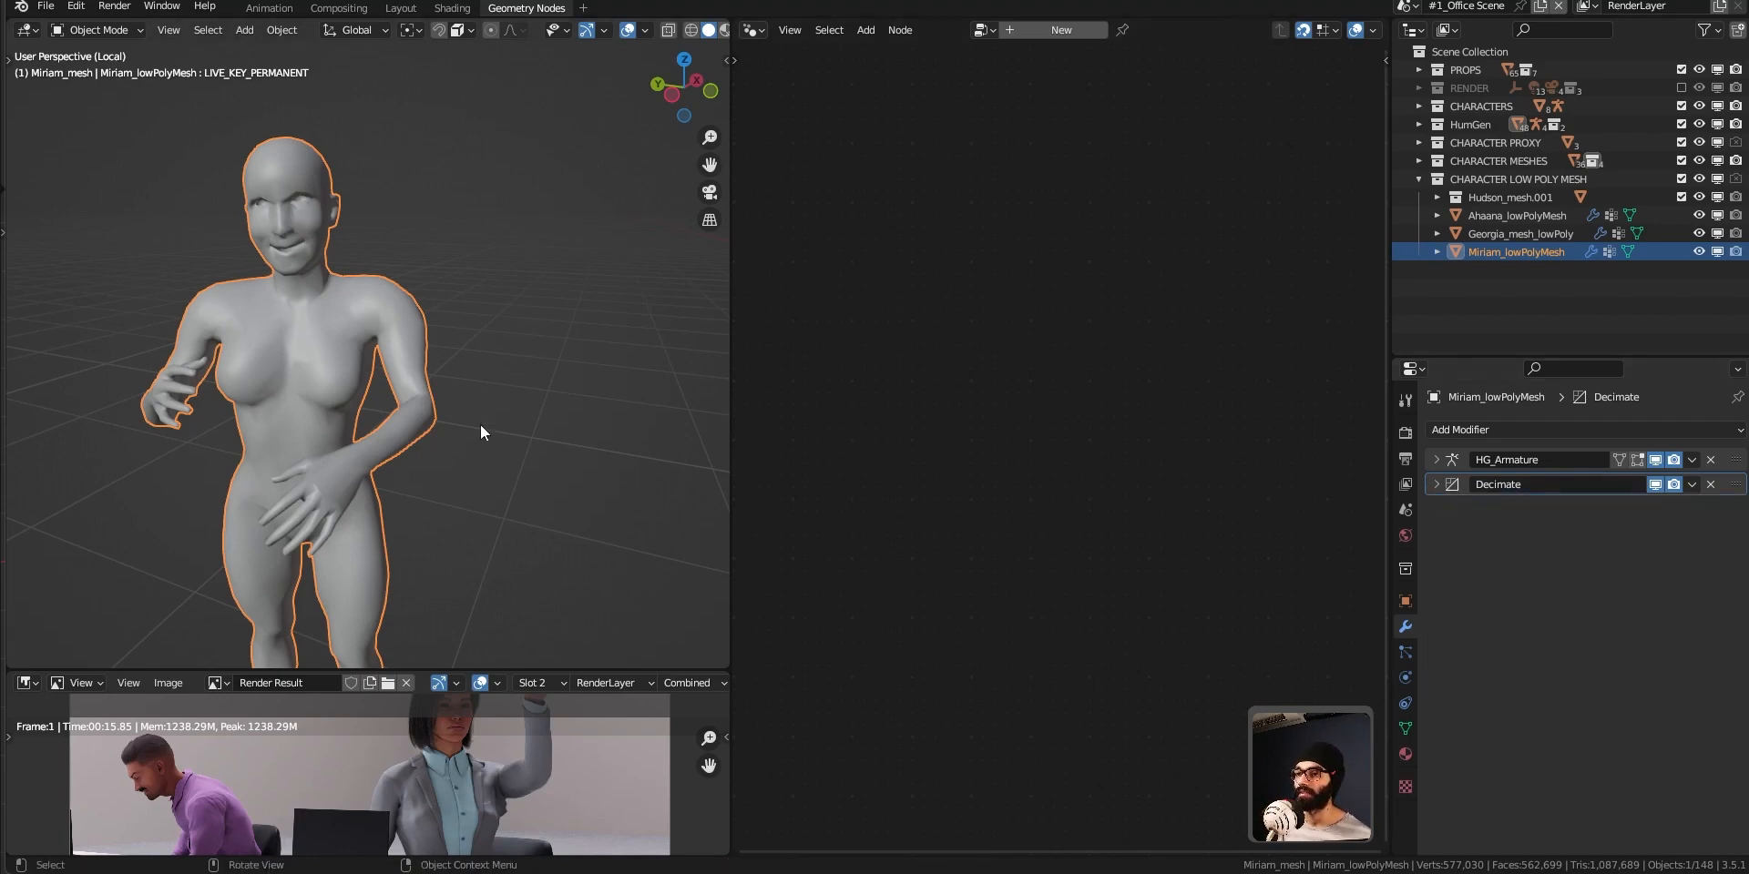
Leave local view to show the whole office scene, and enlarge the outliner and 3D viewport areas.
{"action": "middle_click_drag", "start_coordinate": [336, 587], "coordinate": [429, 446]}
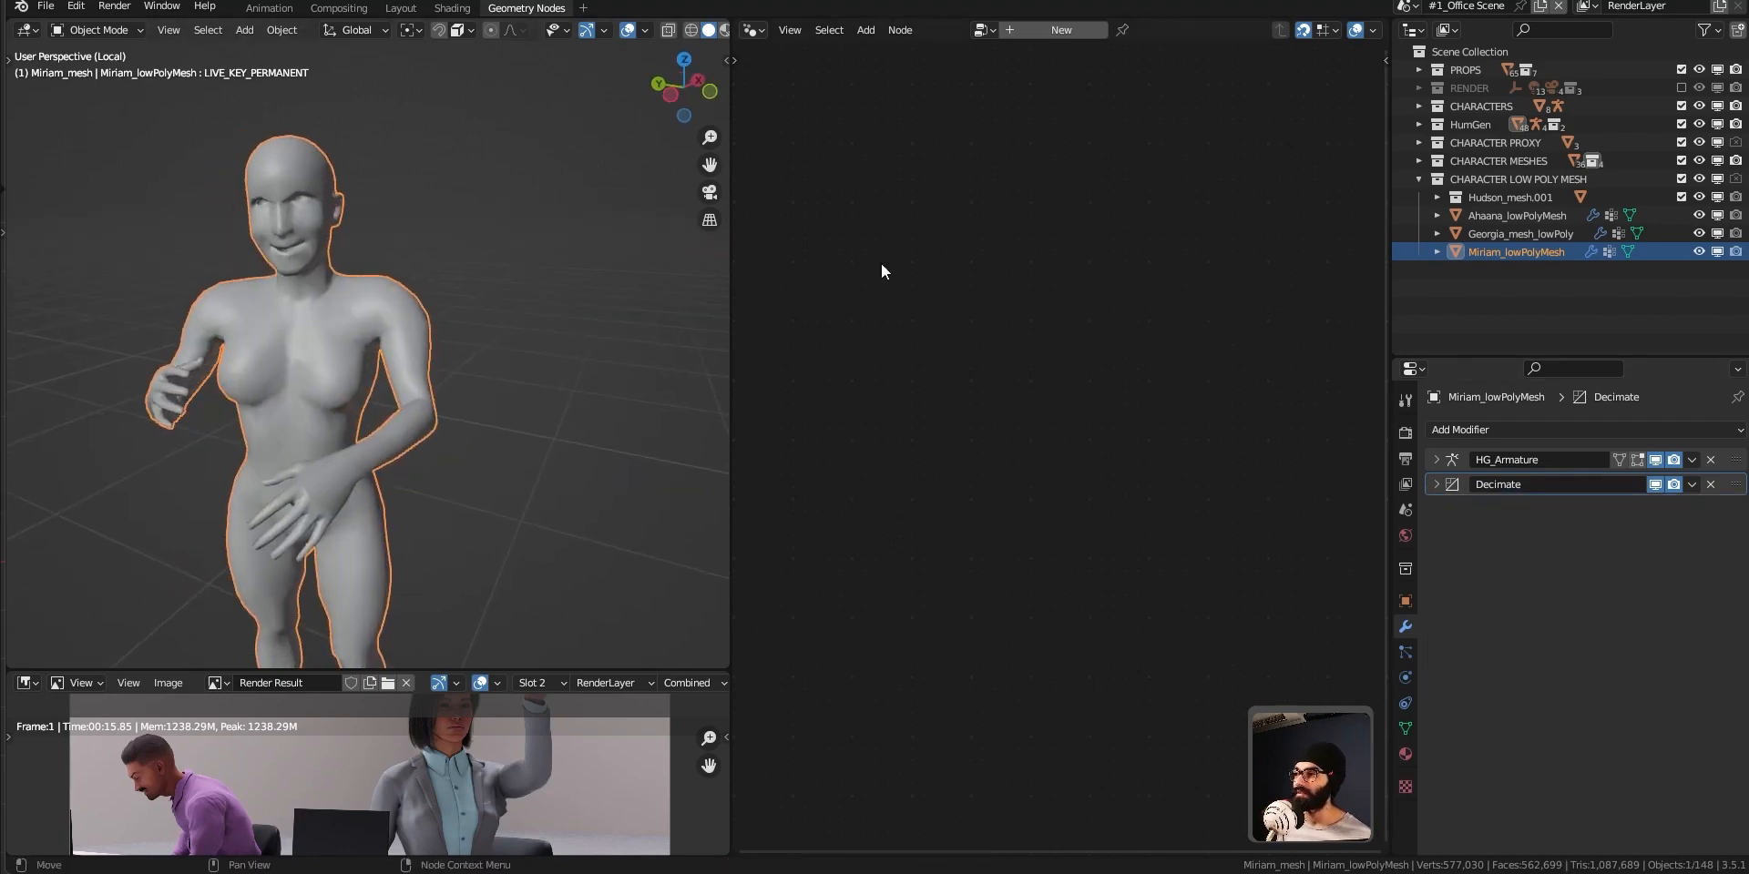
{"action": "left_click_drag", "start_coordinate": [1524, 353], "coordinate": [1534, 558]}
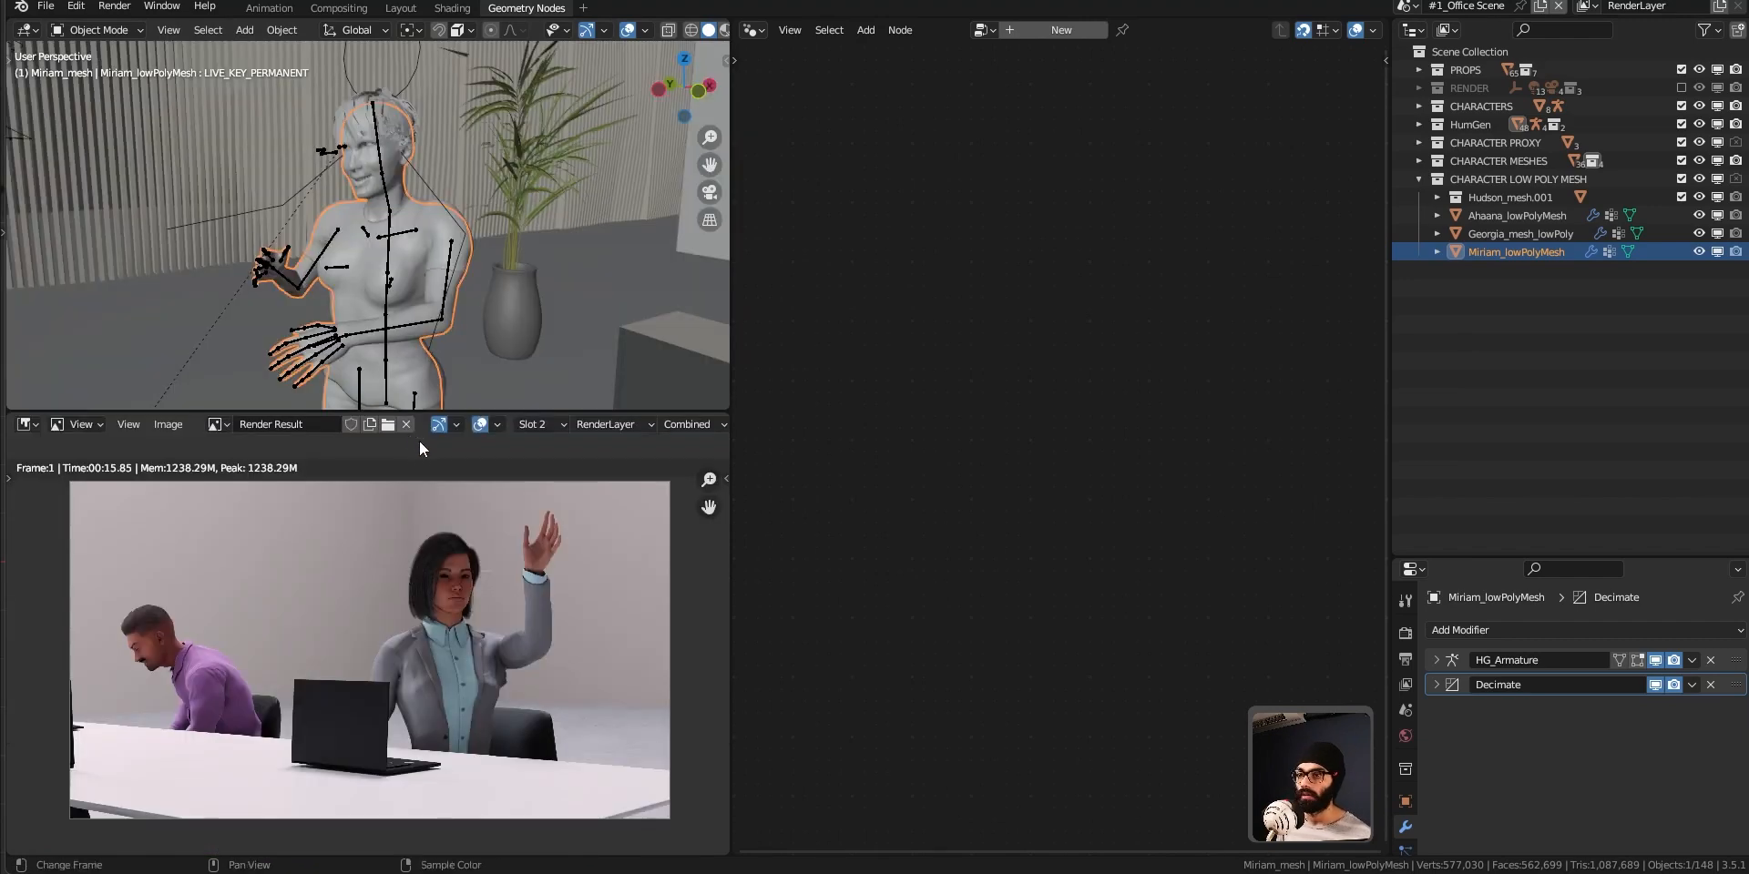
{"action": "left_click_drag", "start_coordinate": [465, 414], "coordinate": [466, 567]}
Snap the 3D cursor to the selected Miriam_lowPolyMesh and activate the Select Box tool.
{"action": "scroll", "coordinate": [444, 450], "scroll_direction": "down", "scroll_amount": 7}
{"action": "middle_click_drag", "start_coordinate": [467, 472], "coordinate": [379, 354], "text": "shift"}
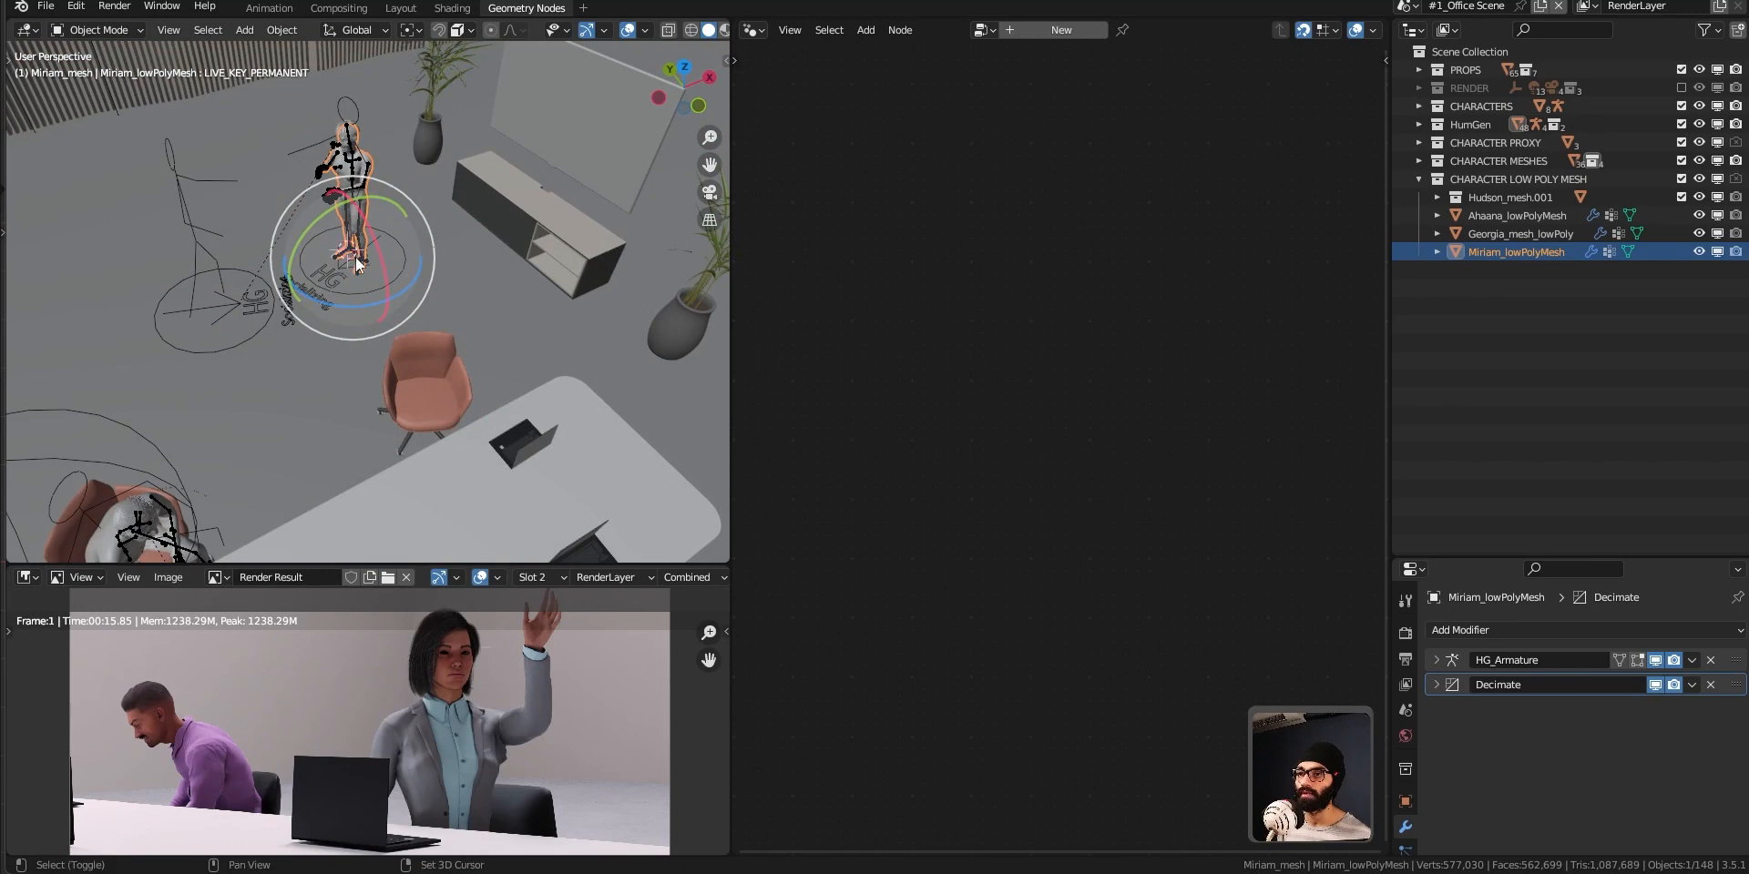
{"action": "middle_click_drag", "start_coordinate": [355, 260], "coordinate": [343, 292]}
{"action": "key", "text": "shift+s"}
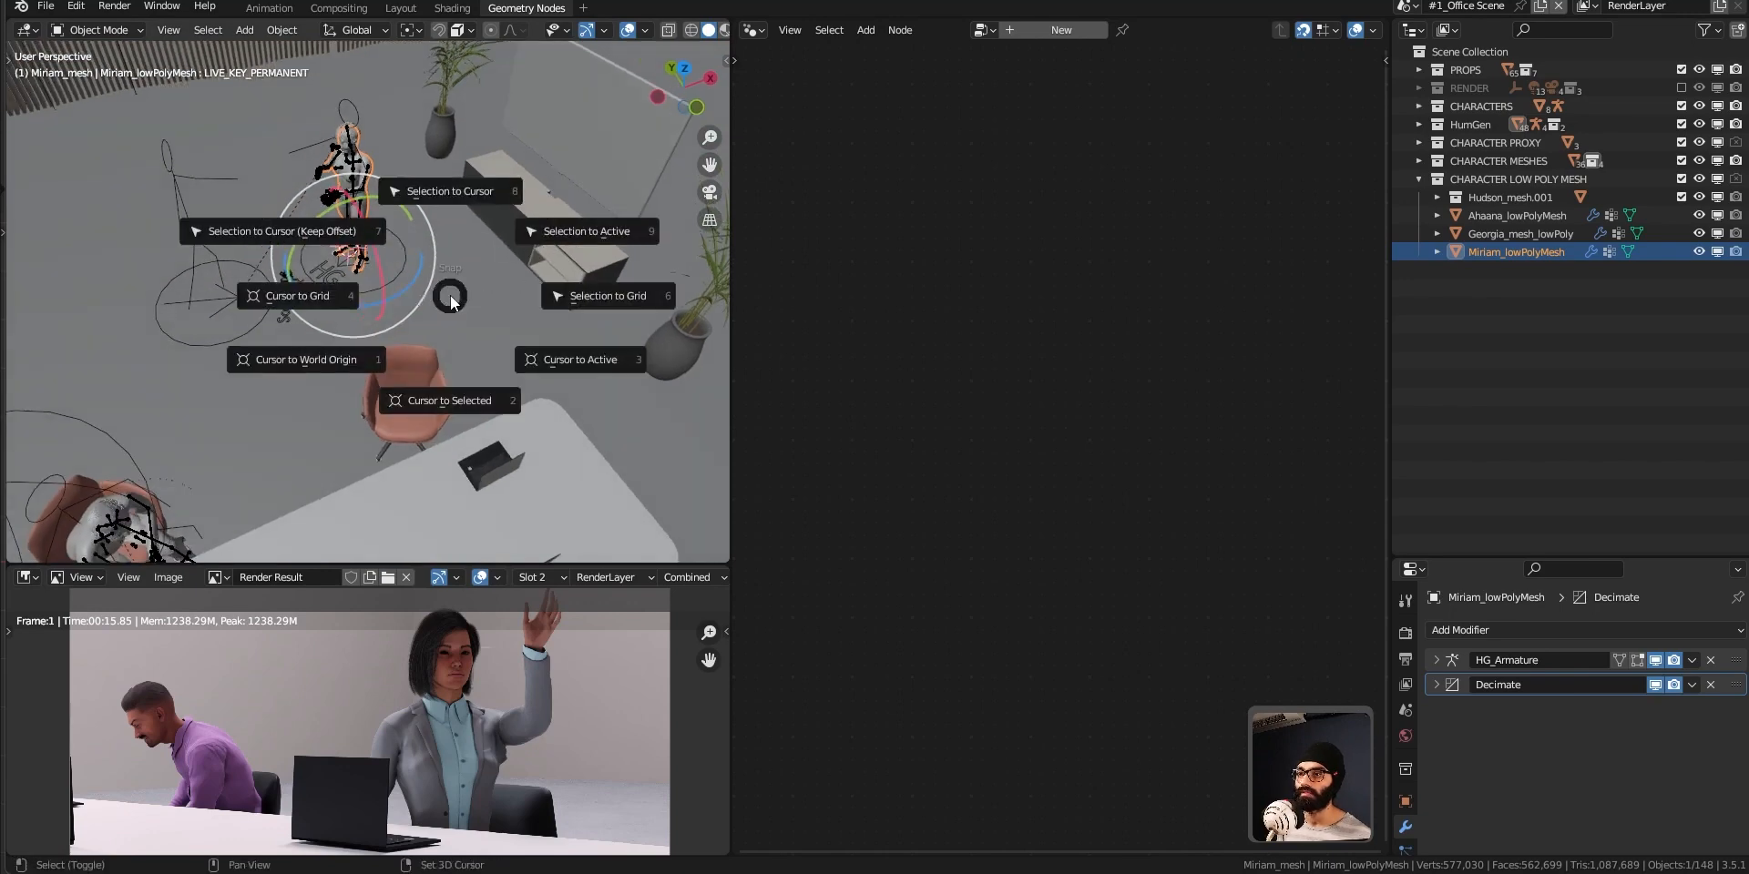
{"action": "left_click", "coordinate": [470, 408]}
{"action": "key", "text": "shift+space"}
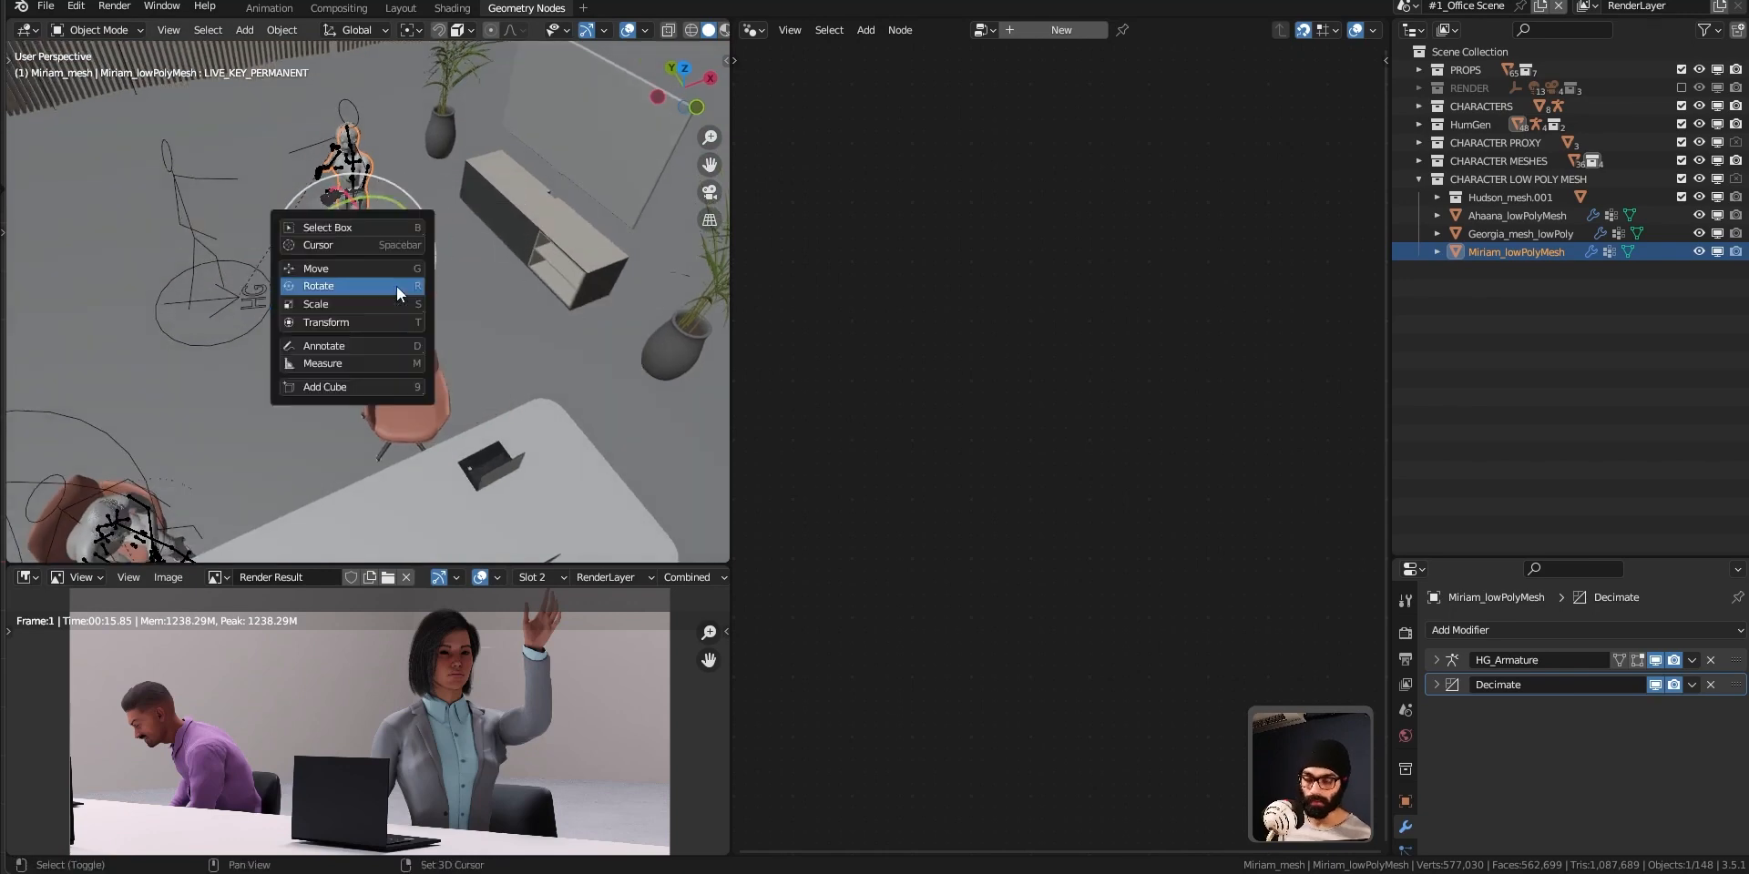
{"action": "left_click", "coordinate": [368, 226]}
Add a mesh plane at the 3D cursor and scale it down to a small square around the character's feet.
{"action": "scroll", "coordinate": [423, 297], "scroll_direction": "up", "scroll_amount": 3}
{"action": "middle_click_drag", "start_coordinate": [407, 333], "coordinate": [455, 409]}
{"action": "scroll", "coordinate": [298, 228], "scroll_direction": "up", "scroll_amount": 4}
{"action": "scroll", "coordinate": [351, 286], "scroll_direction": "down", "scroll_amount": 5}
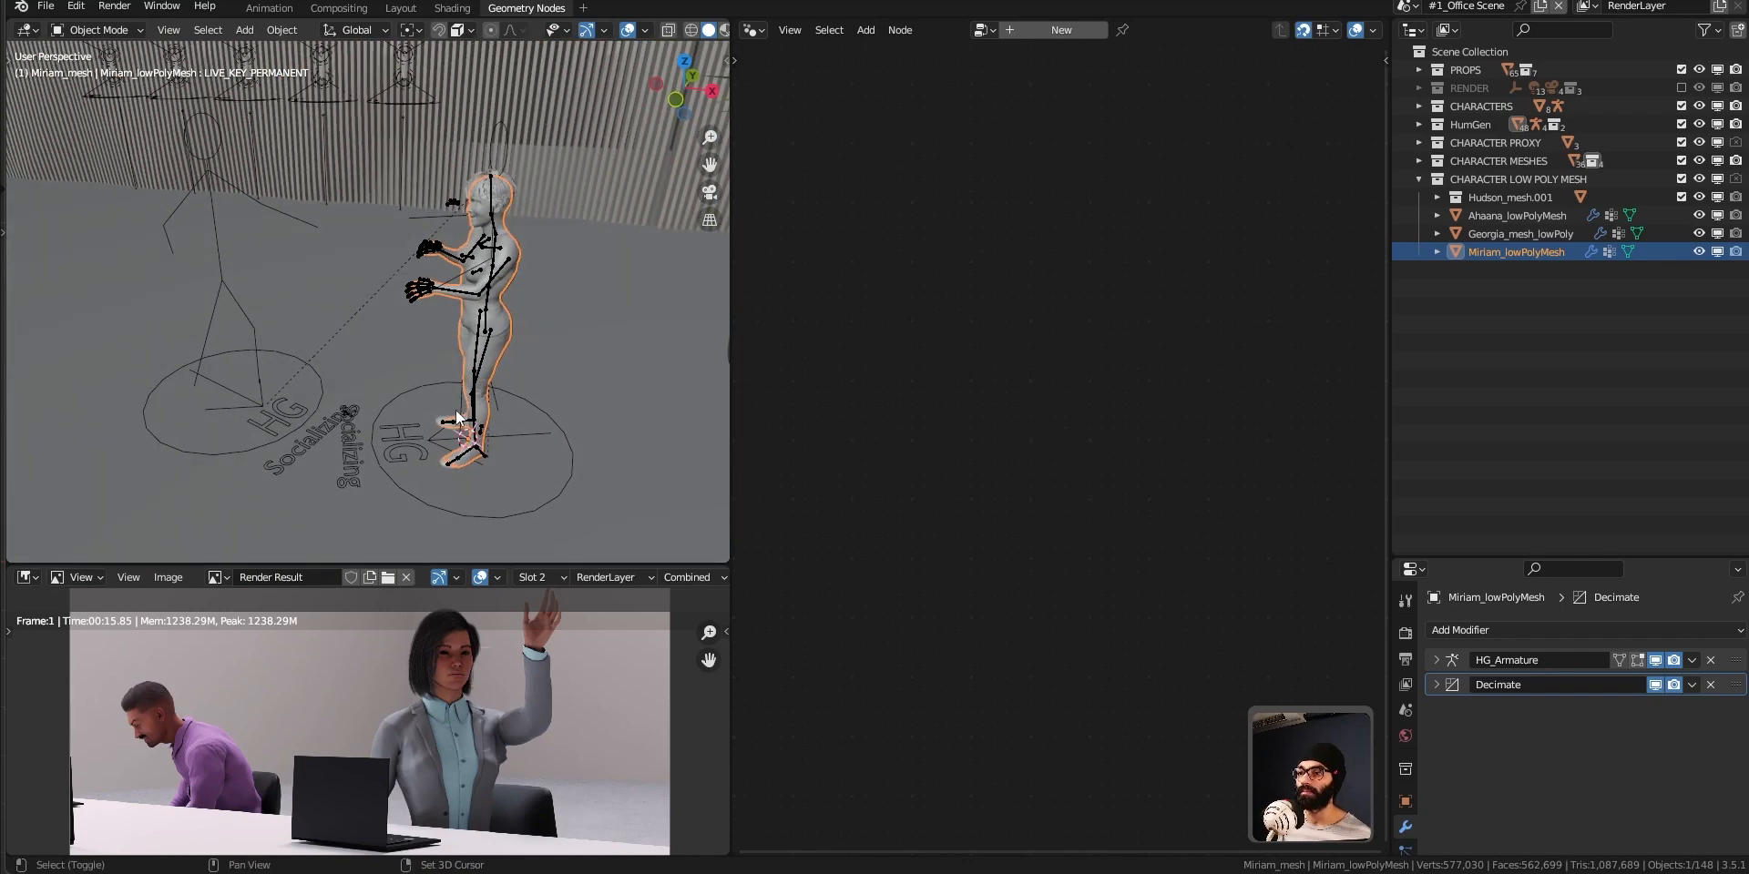
{"action": "key", "text": "shift+a"}
{"action": "left_click", "coordinate": [565, 408]}
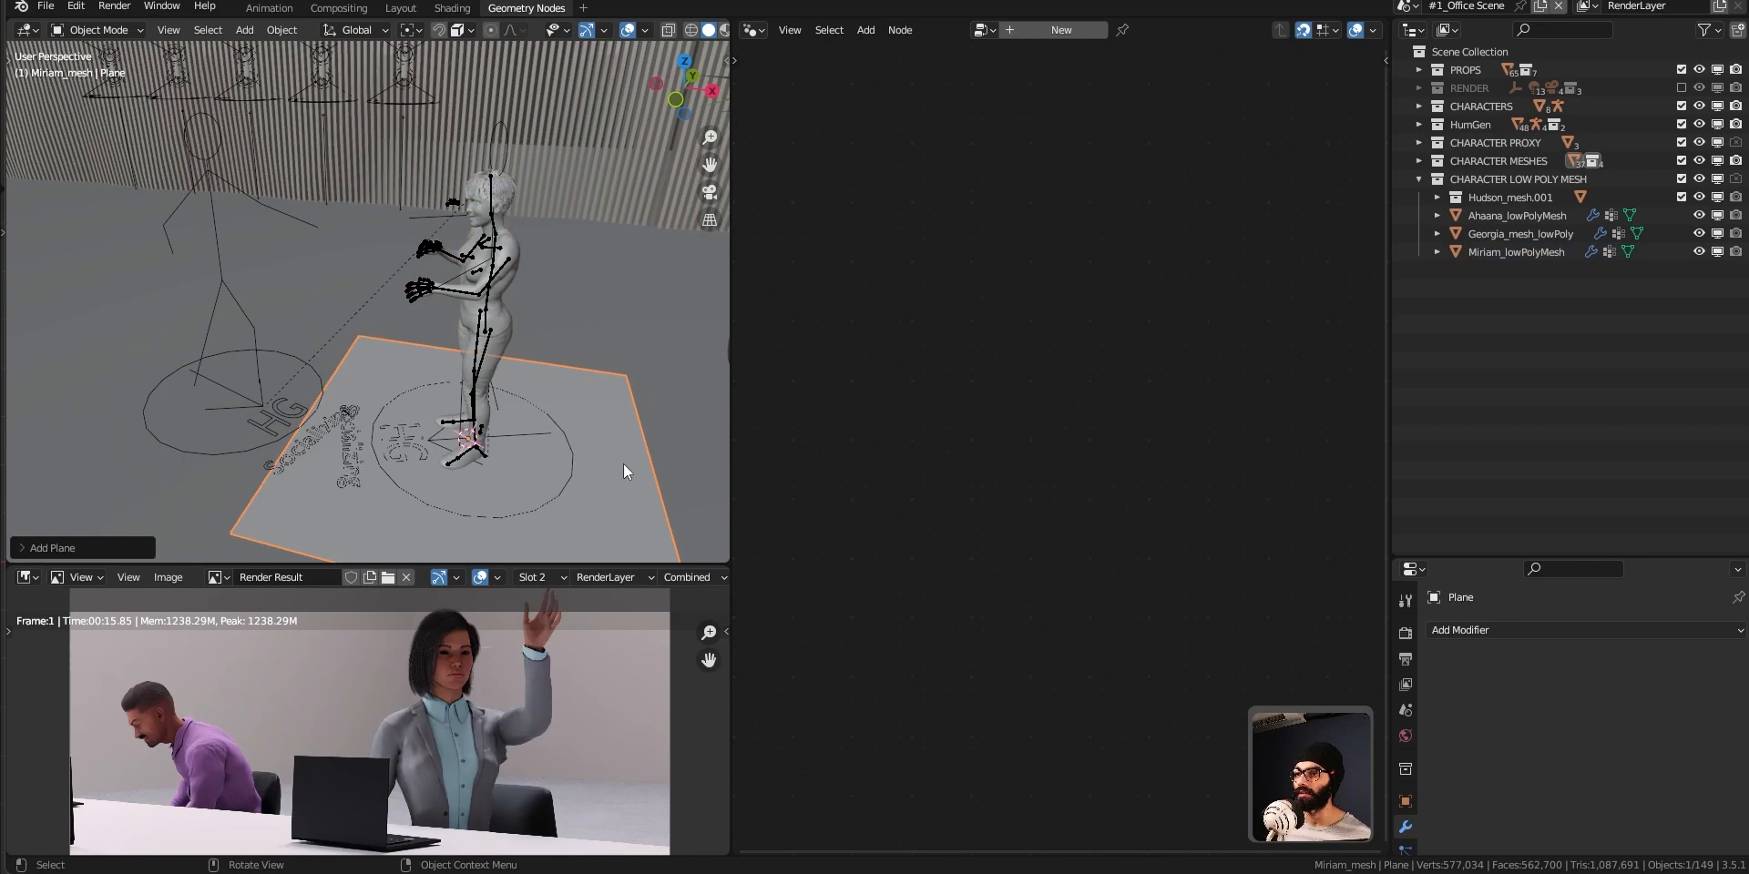
{"action": "key", "text": "s"}
{"action": "left_click", "coordinate": [511, 447]}
Rename the new plane as Miriam_proxy.
{"action": "key", "text": "F2"}
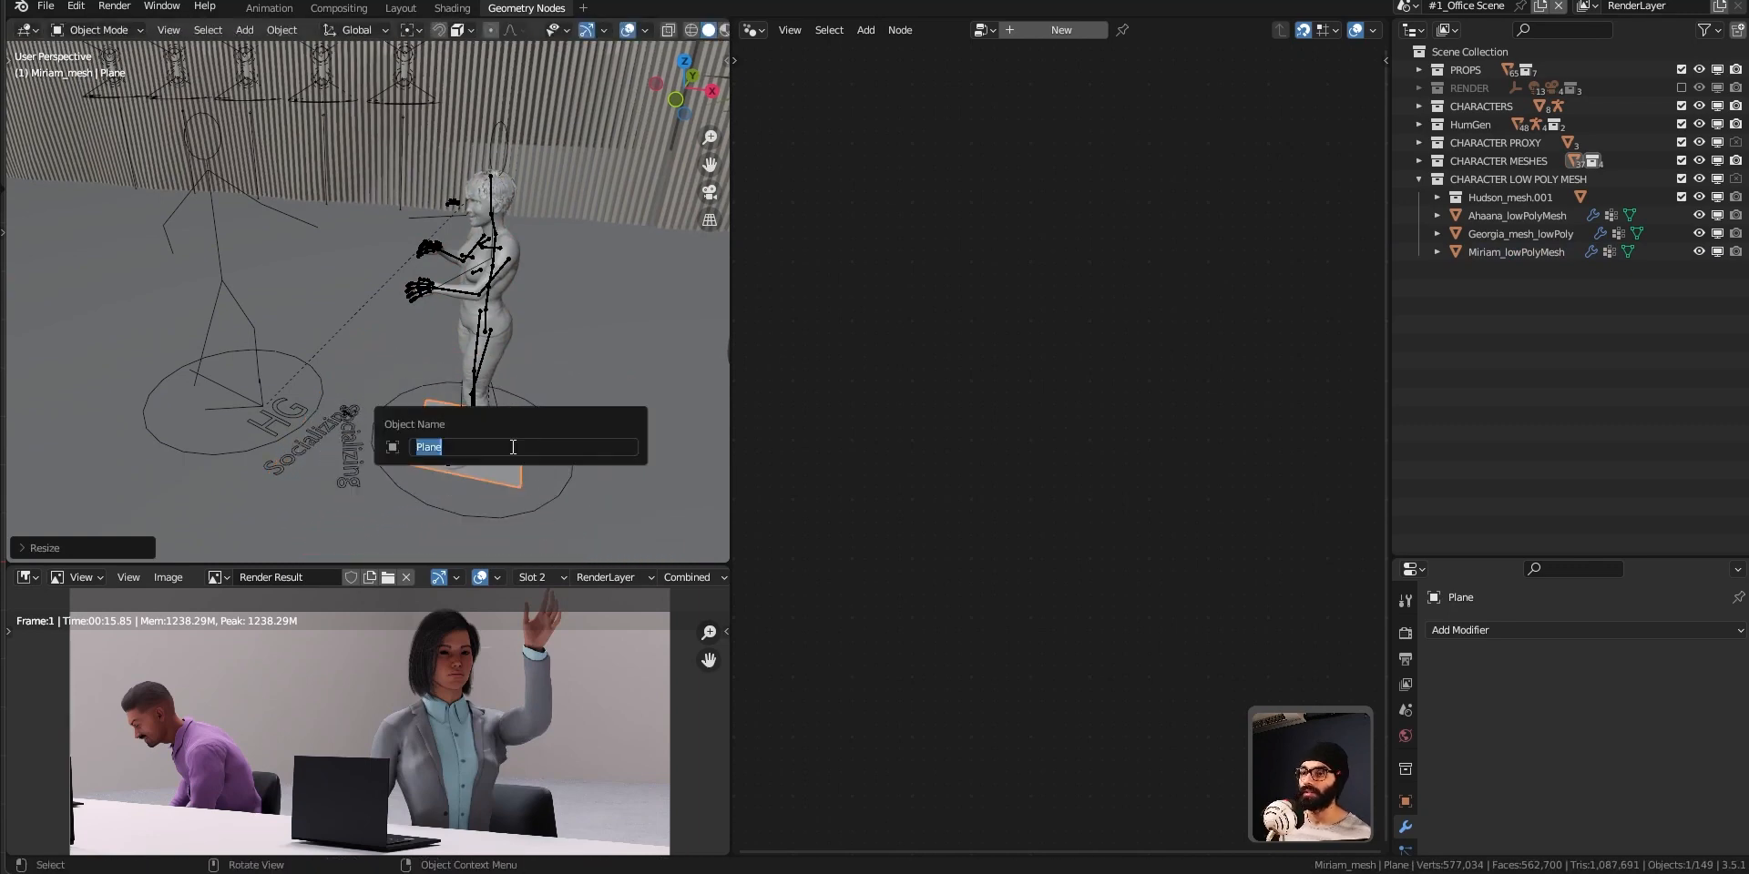
{"action": "type", "text": "Miria"}
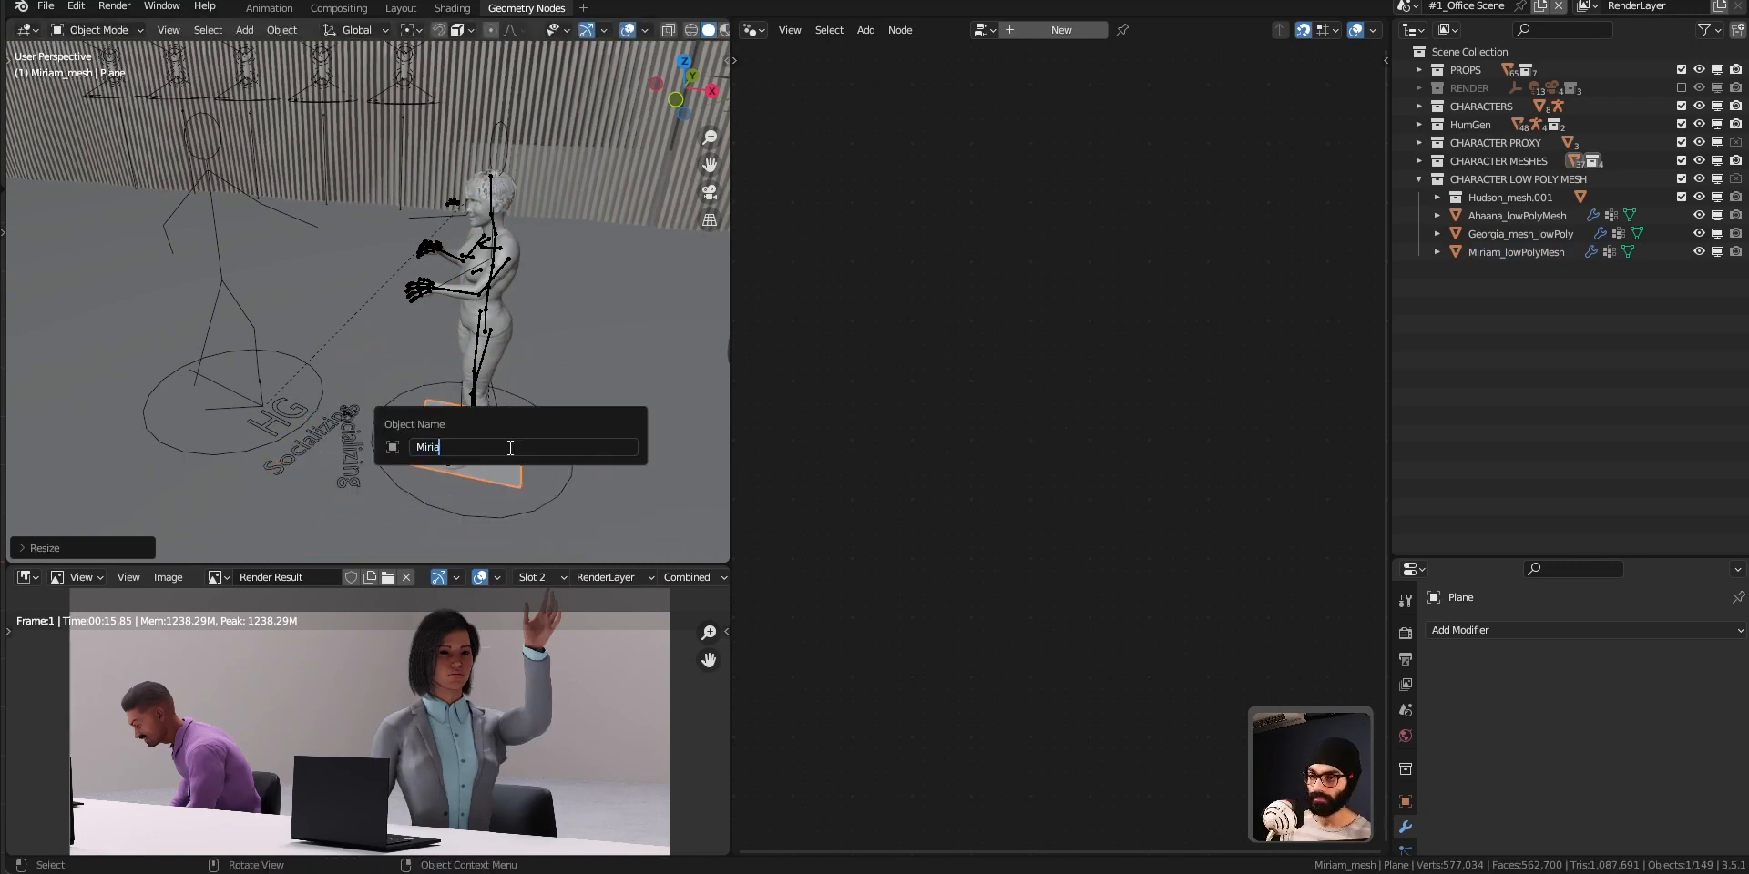
{"action": "type", "text": "m_proxy"}
{"action": "key", "text": "Return"}
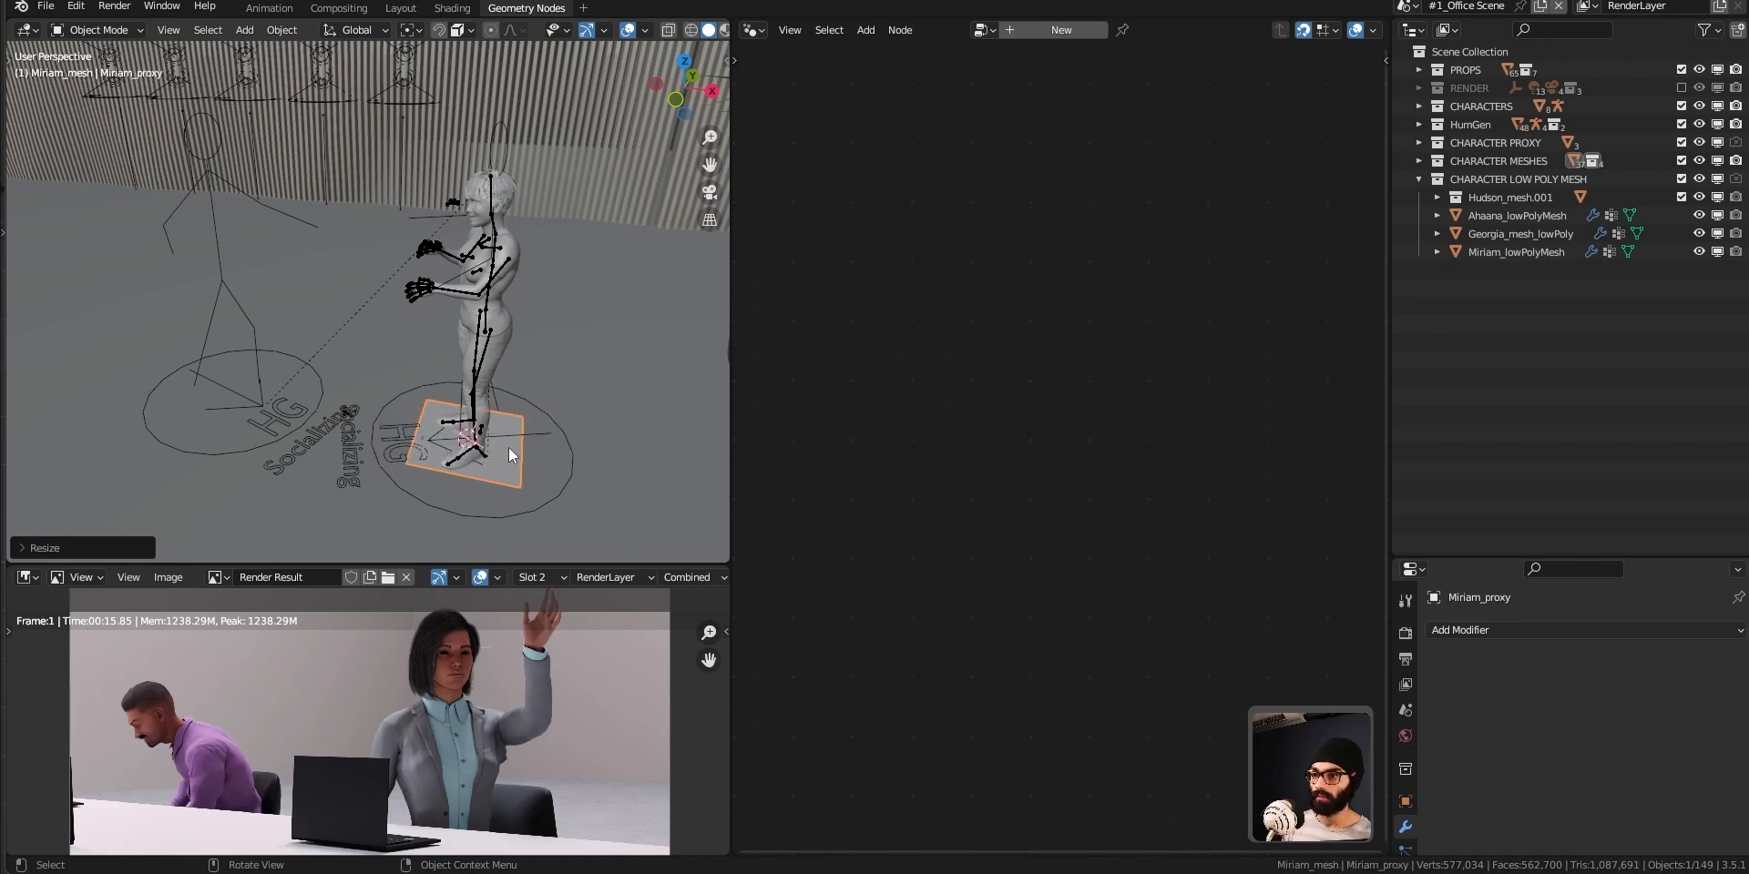
Collapse CHARACTER LOW POLY MESH, move Miriam_proxy into the CHARACTER PROXY collection, and expand that collection.
{"action": "left_click", "coordinate": [1418, 179]}
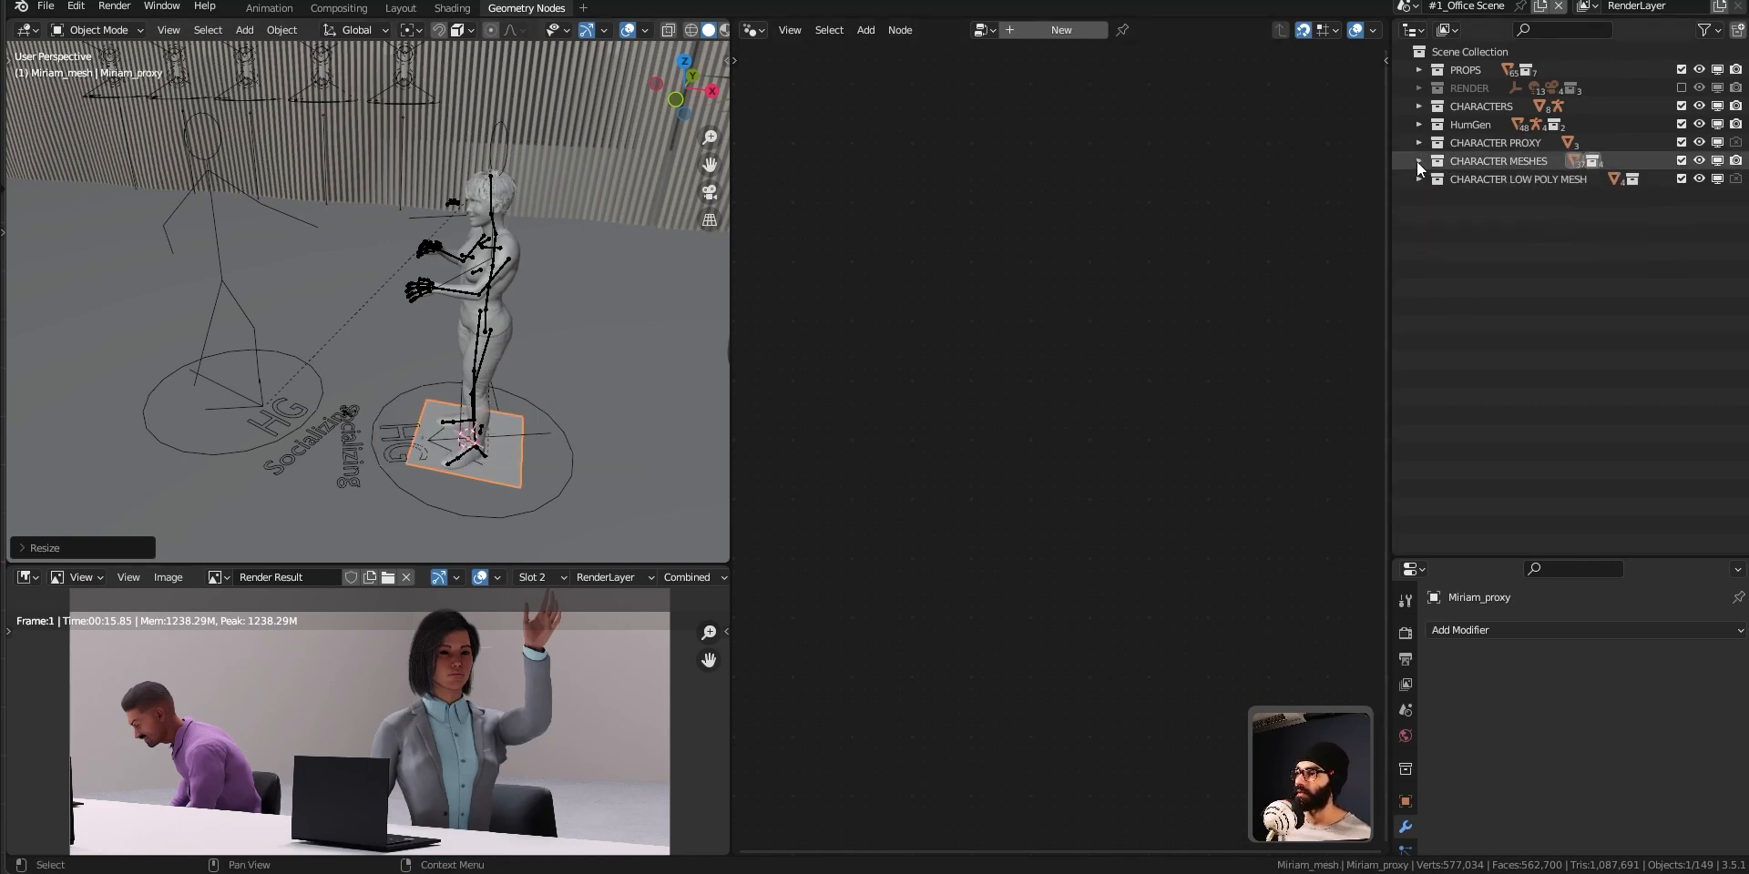
{"action": "key", "text": "m"}
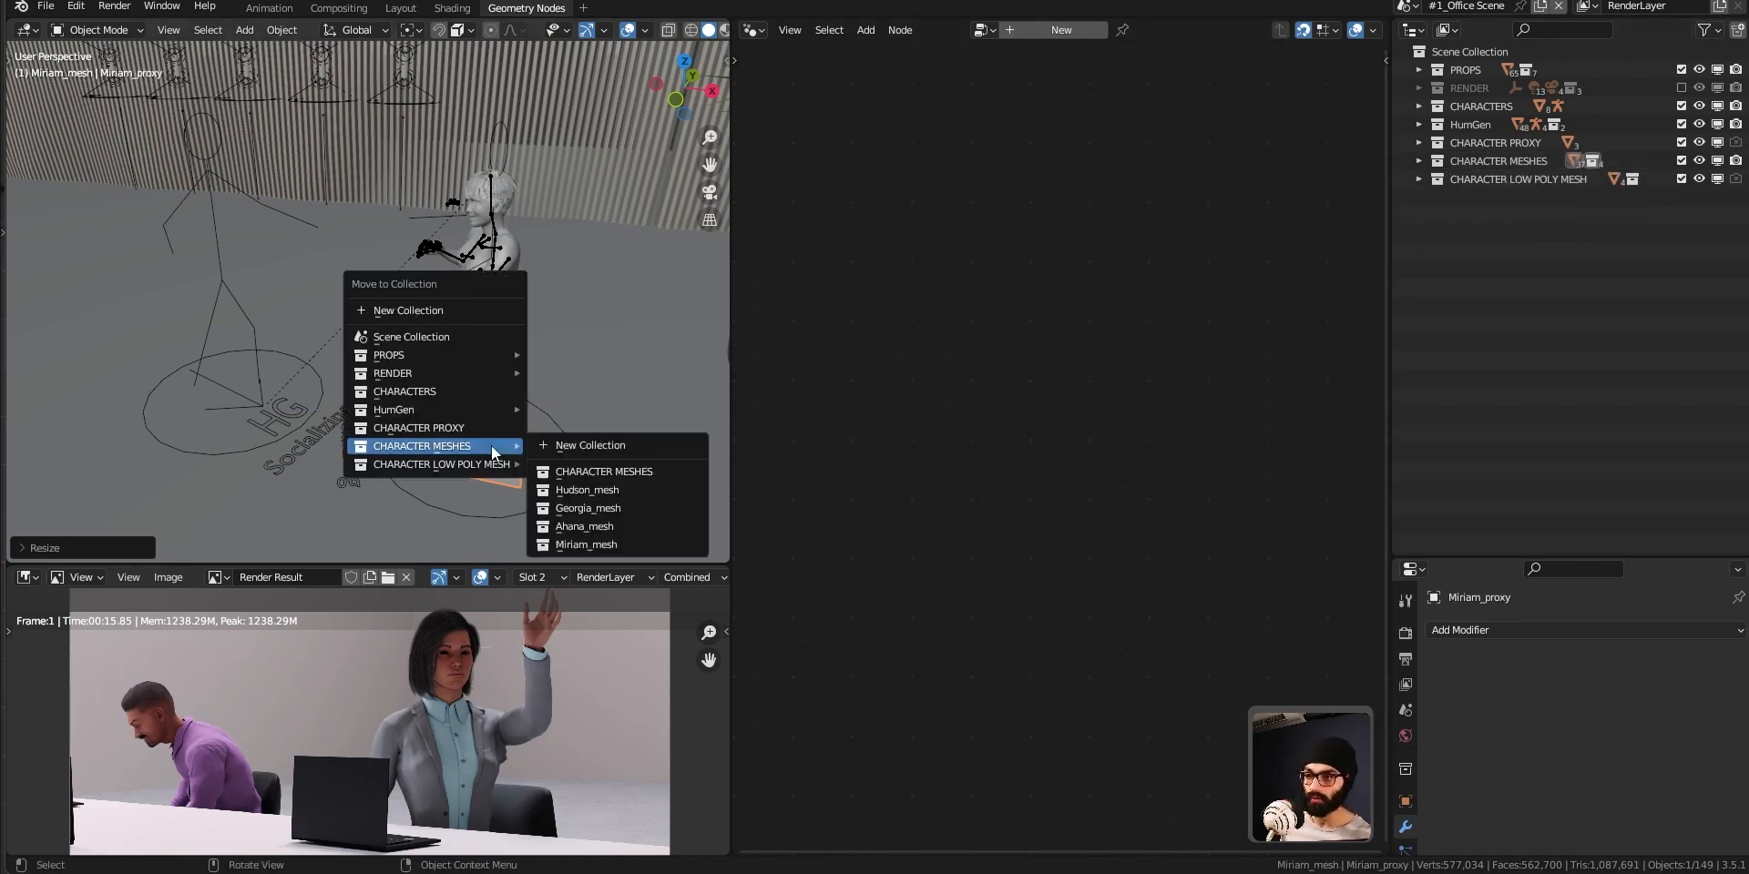
{"action": "mouse_move", "coordinate": [484, 470]}
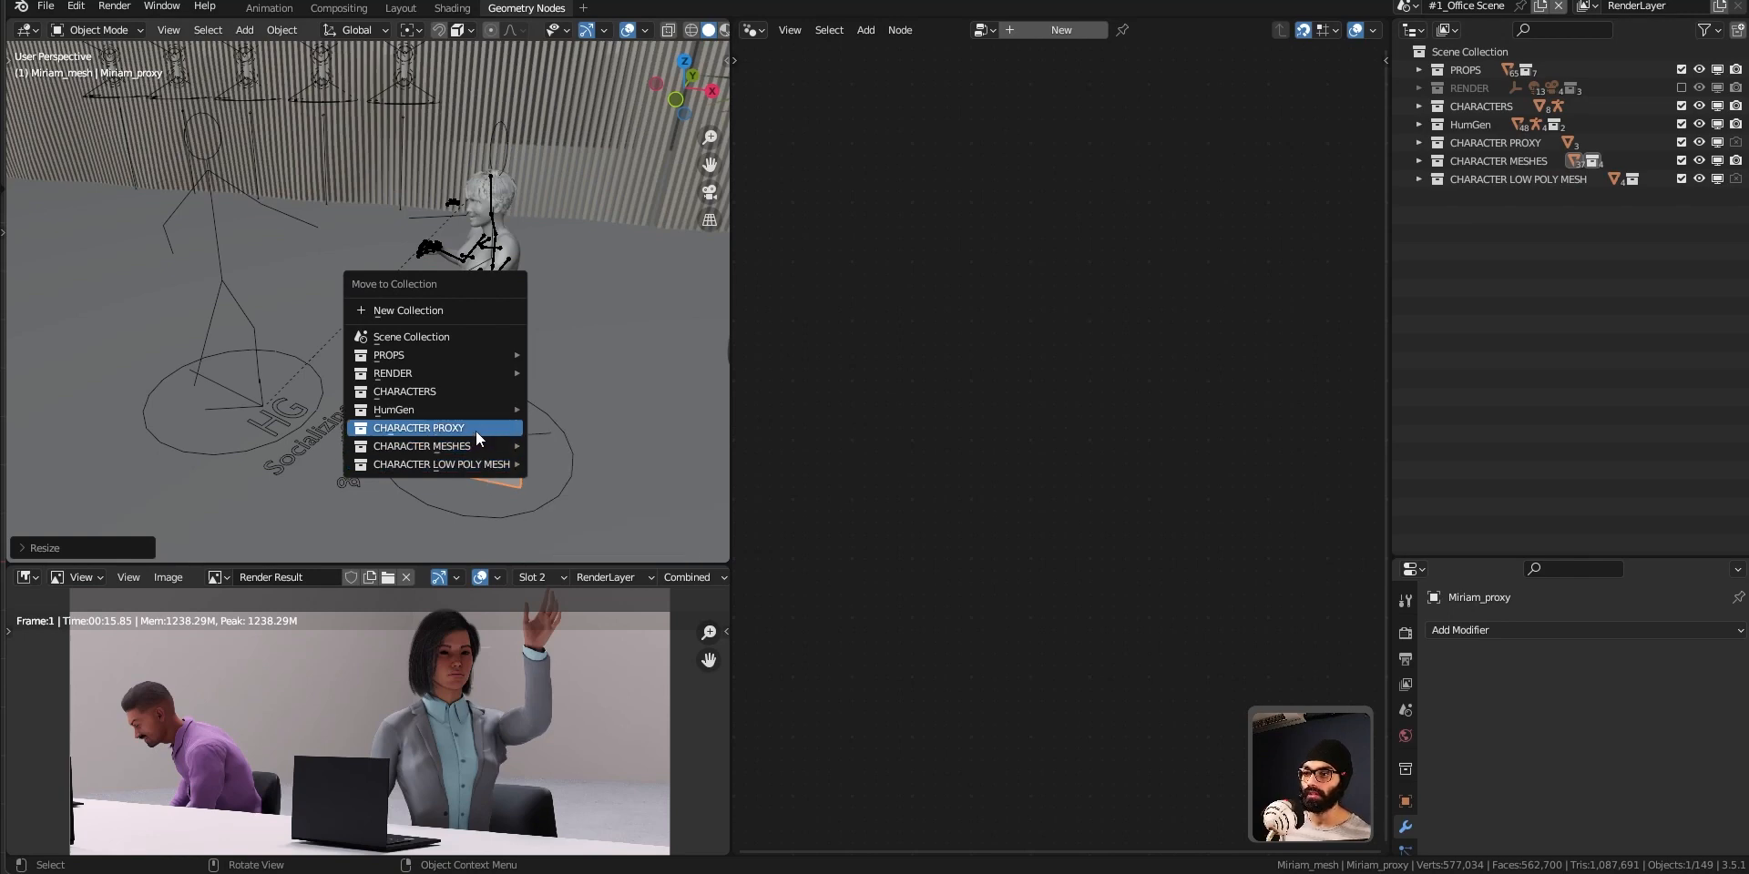
{"action": "left_click", "coordinate": [475, 428]}
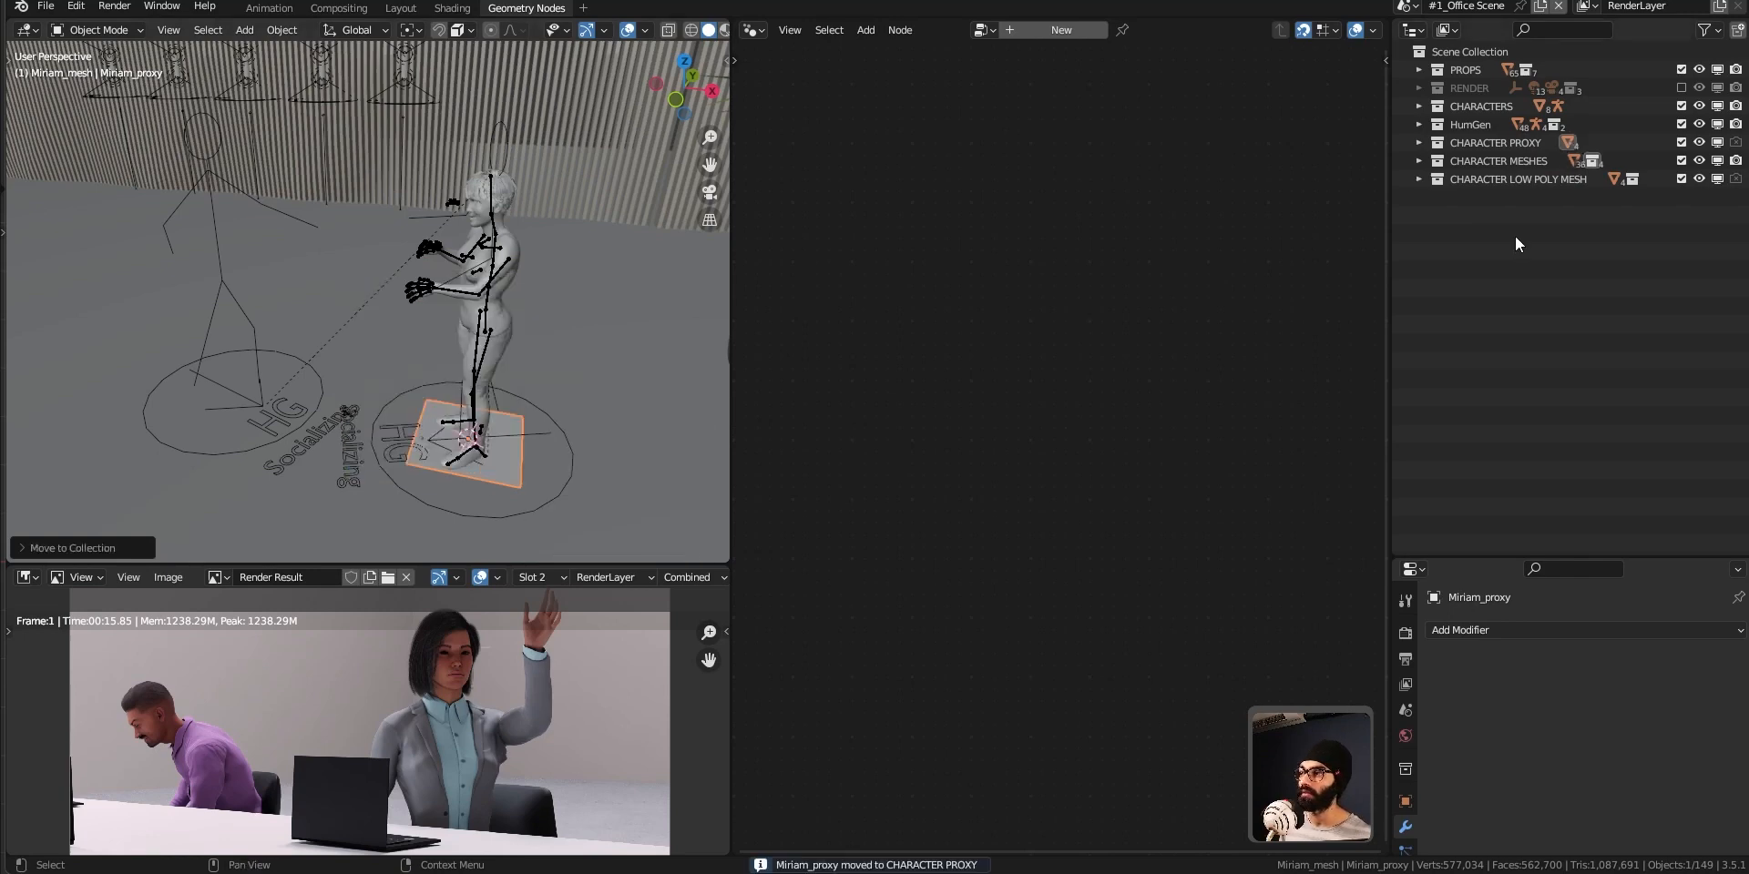
{"action": "left_click", "coordinate": [1418, 142]}
{"action": "middle_click_drag", "start_coordinate": [481, 460], "coordinate": [494, 439]}
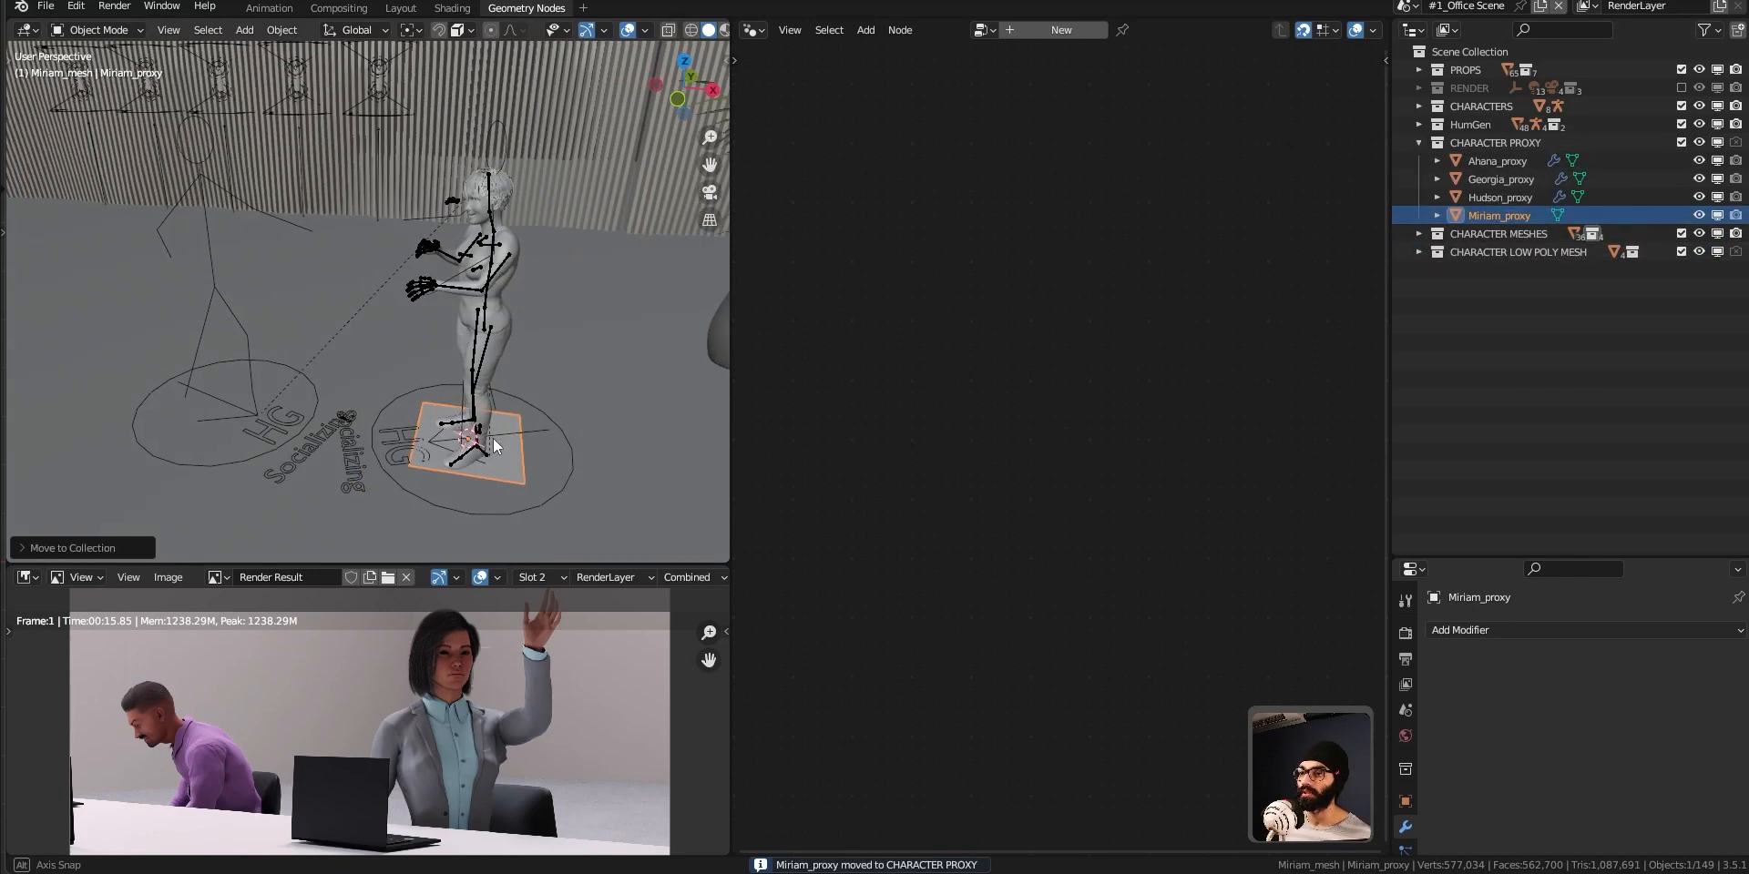
Create a new geometry node tree on Miriam_proxy and delete its Group Input node, keeping only Group Output.
{"action": "left_click", "coordinate": [984, 29]}
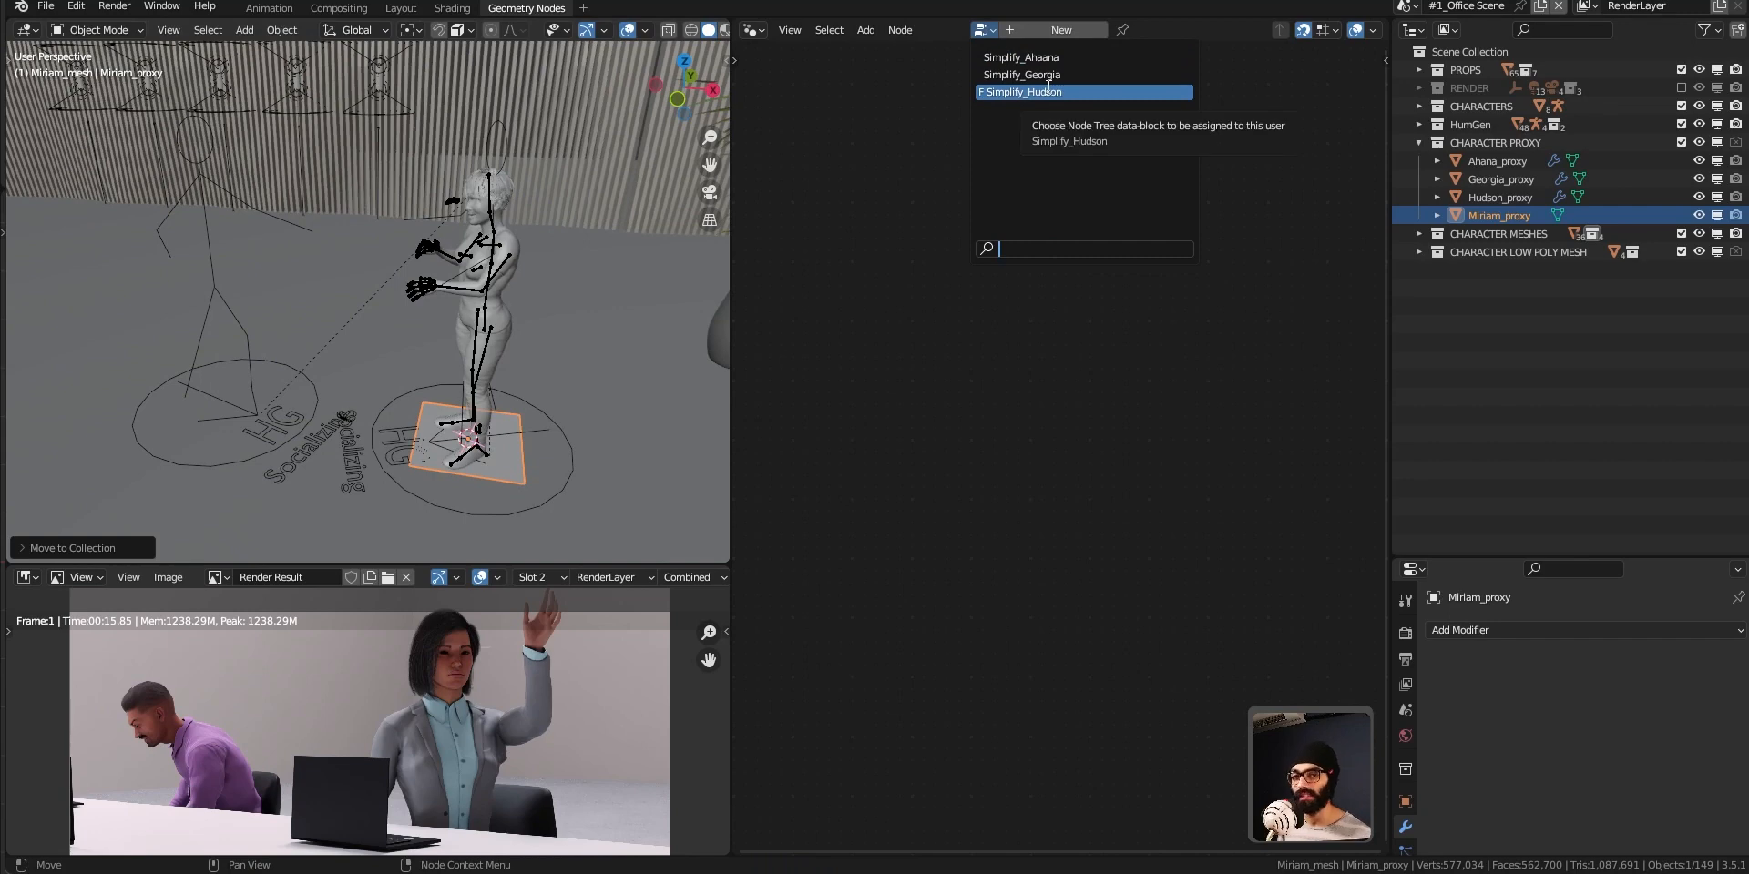
{"action": "left_click", "coordinate": [849, 155]}
{"action": "left_click", "coordinate": [1074, 36]}
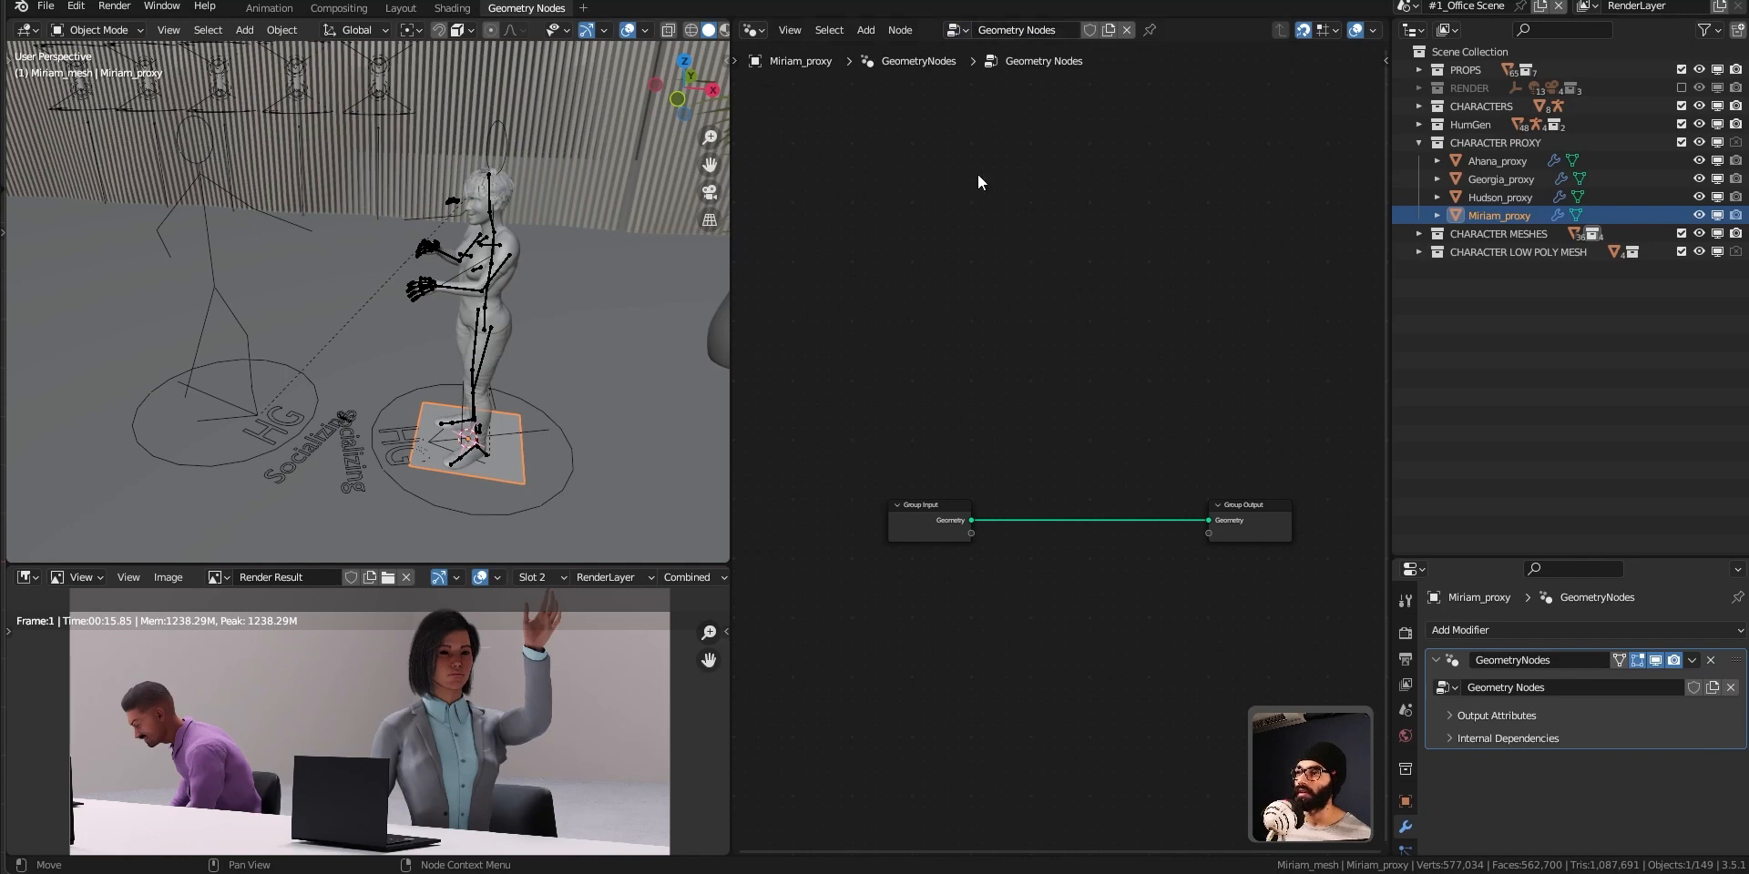
{"action": "left_click", "coordinate": [922, 526]}
{"action": "key", "text": "x"}
{"action": "middle_click_drag", "start_coordinate": [966, 532], "coordinate": [1030, 537], "text": "ctrl"}
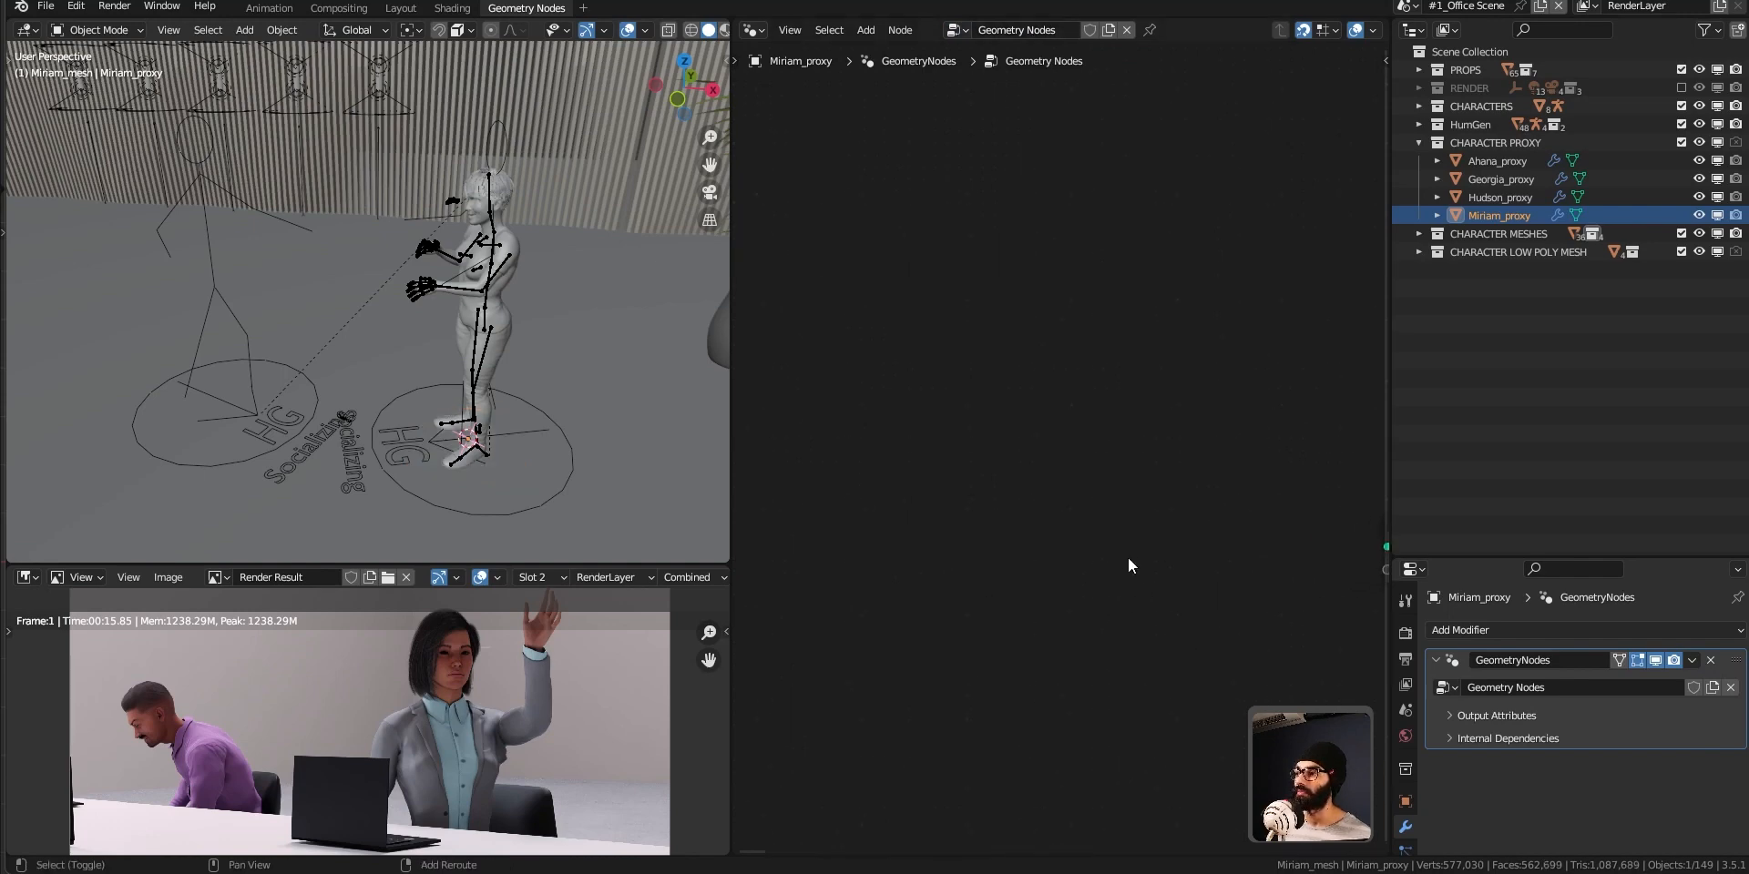
{"action": "middle_click_drag", "start_coordinate": [1135, 572], "coordinate": [856, 455], "text": "shift"}
{"action": "left_click_drag", "start_coordinate": [1211, 392], "coordinate": [1237, 353]}
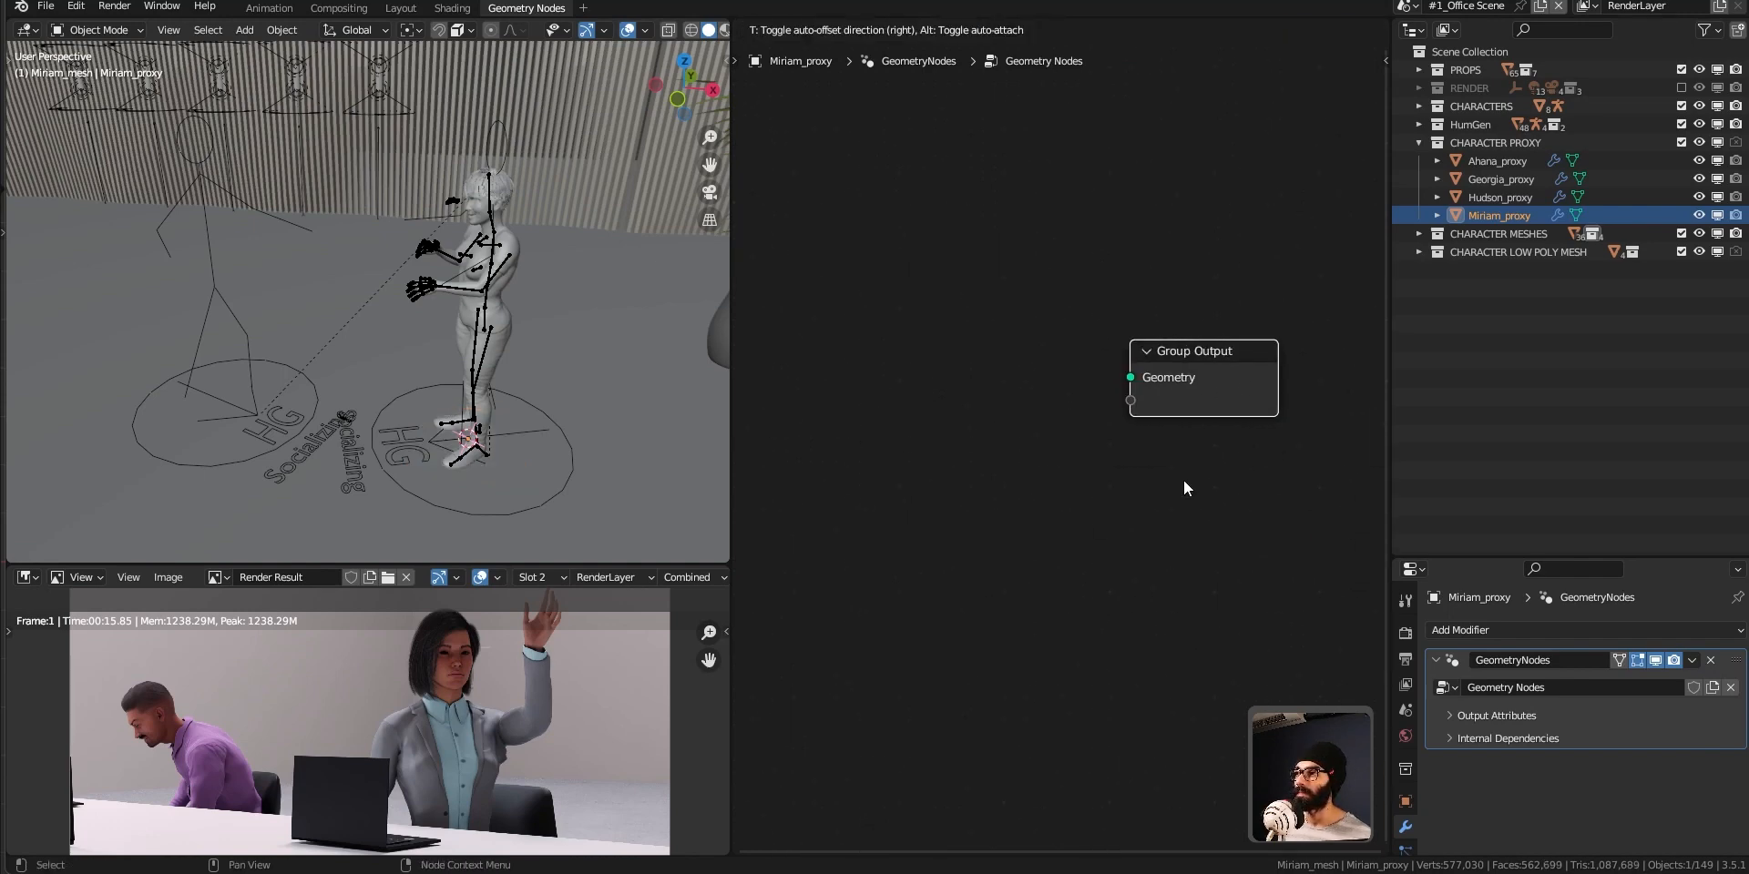
Rename the geometry node tree as Simplify_Miriam.
{"action": "double_click", "coordinate": [1019, 30]}
{"action": "type", "text": "Simplify"}
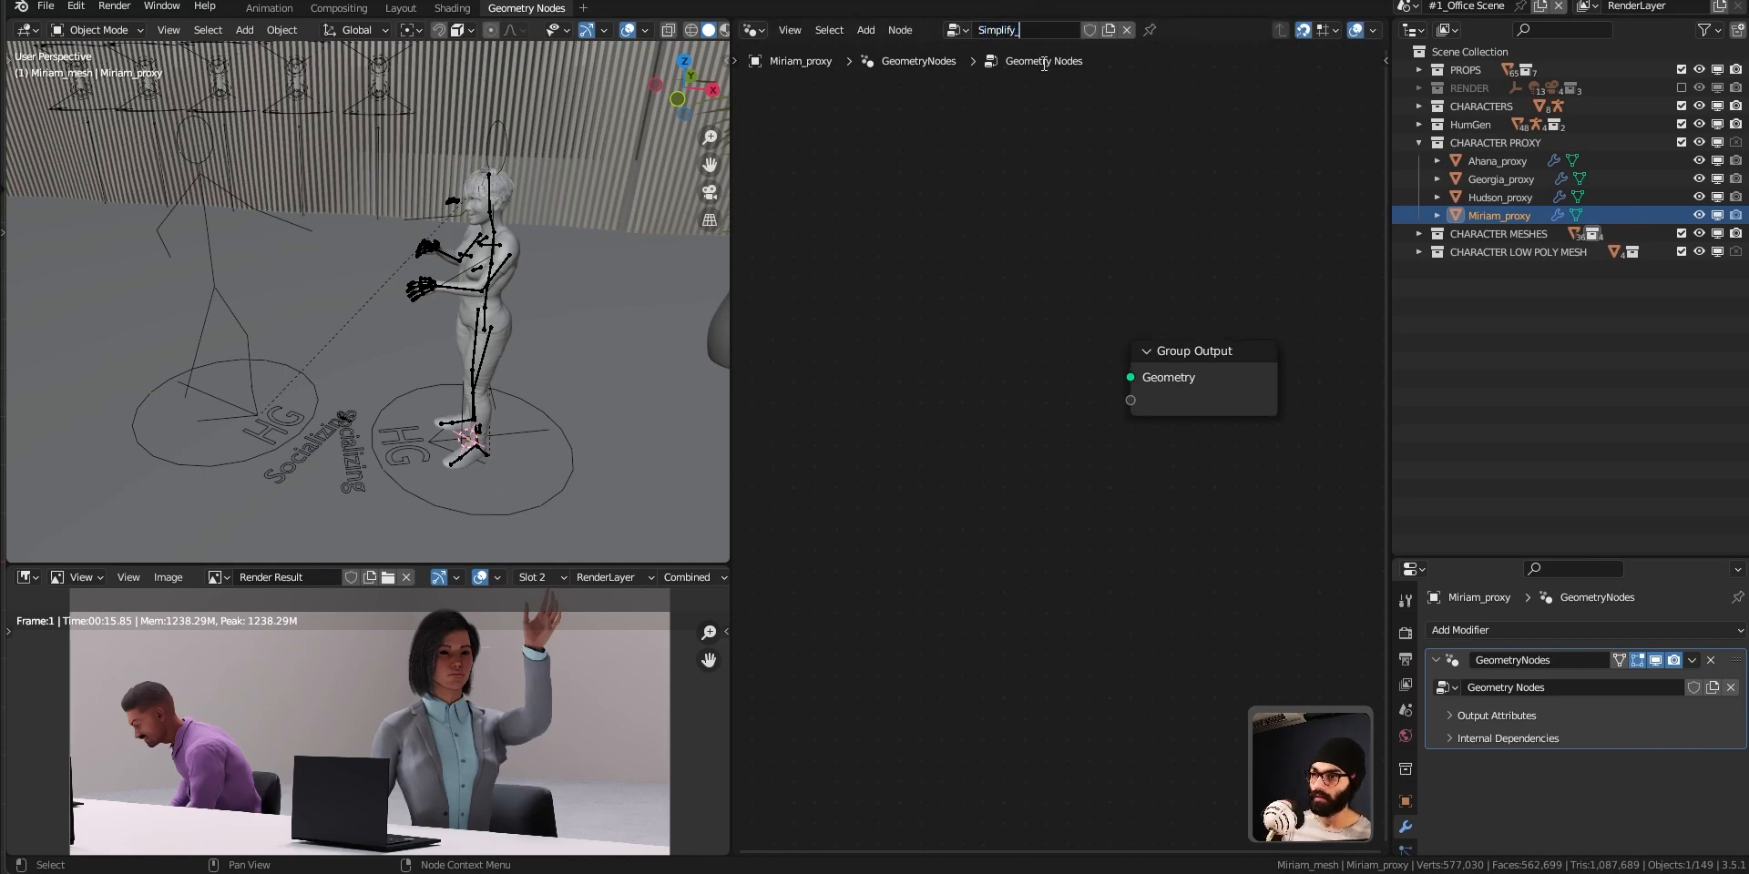
{"action": "type", "text": "_Miriam"}
{"action": "key", "text": "Return"}
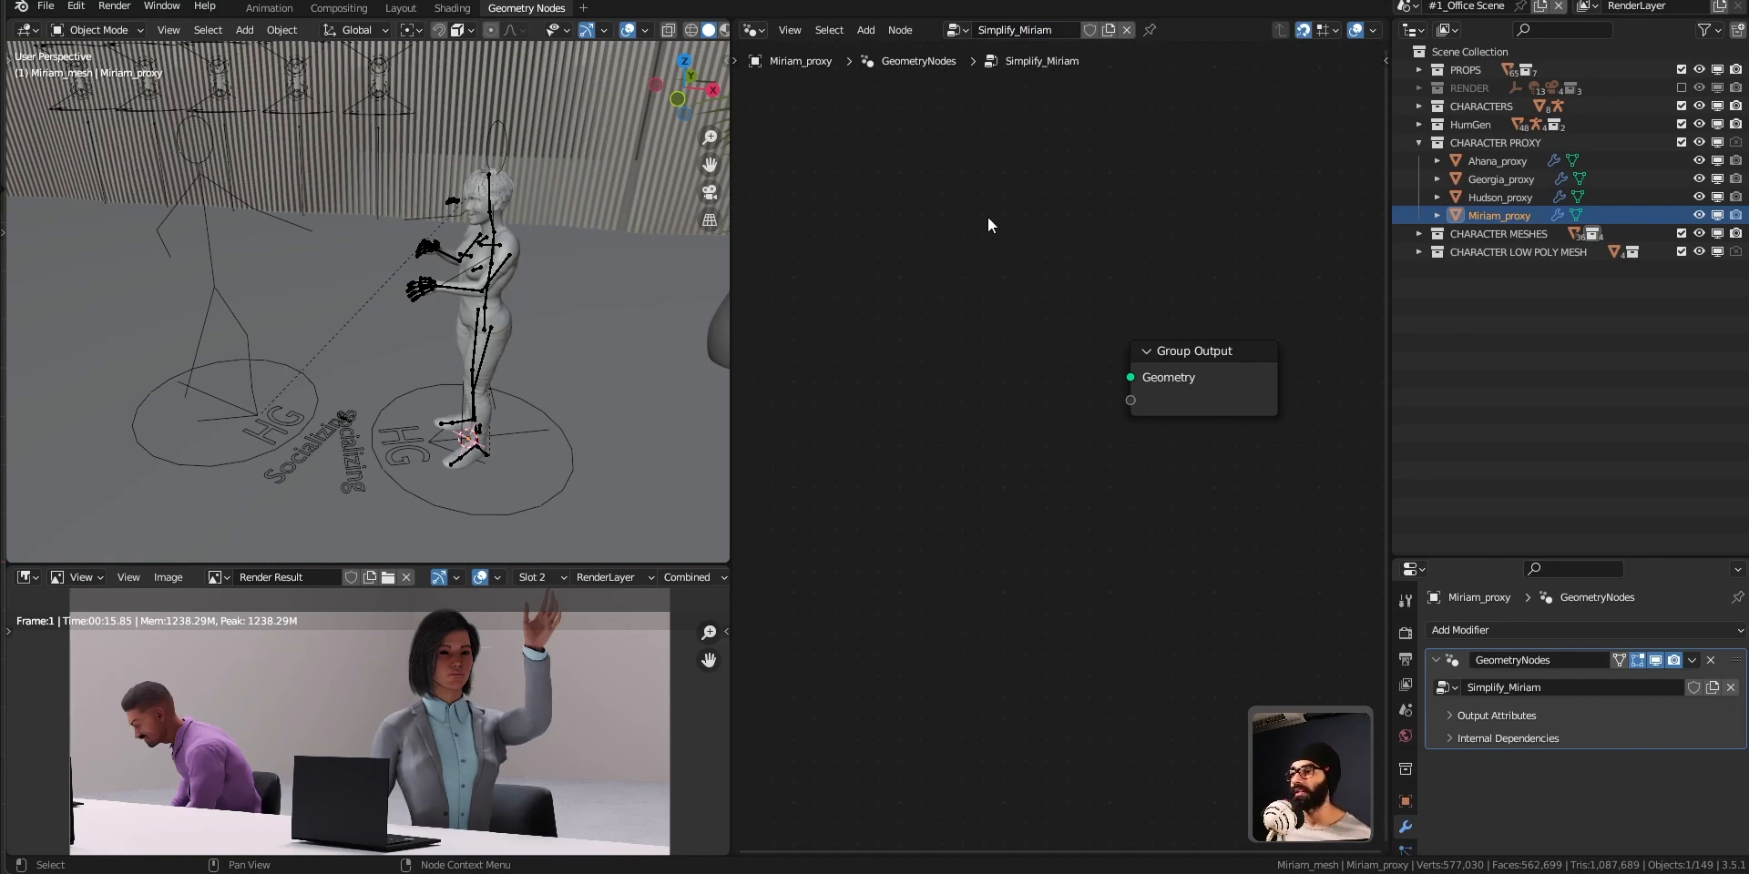
Bring the Miriam_mesh collection from CHARACTER MESHES into the node tree as a Collection Info node and set it to Relative.
{"action": "left_click_drag", "start_coordinate": [1277, 370], "coordinate": [1300, 371]}
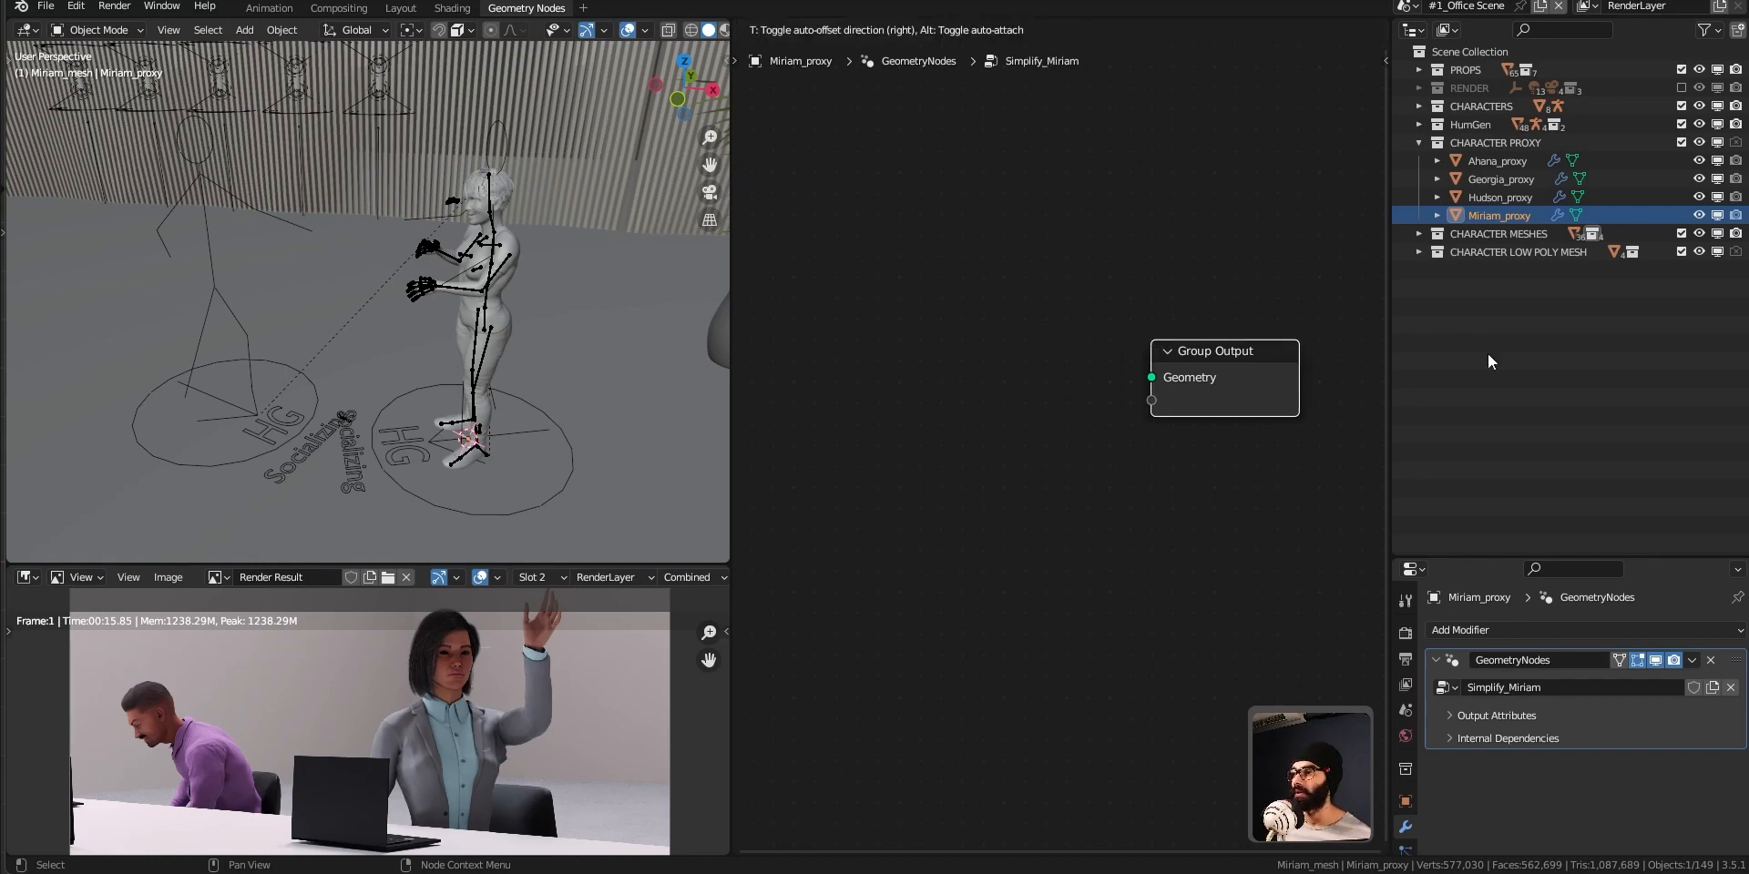
{"action": "left_click", "coordinate": [1408, 235]}
{"action": "left_click", "coordinate": [1417, 233]}
{"action": "left_click_drag", "start_coordinate": [1496, 306], "coordinate": [880, 348]}
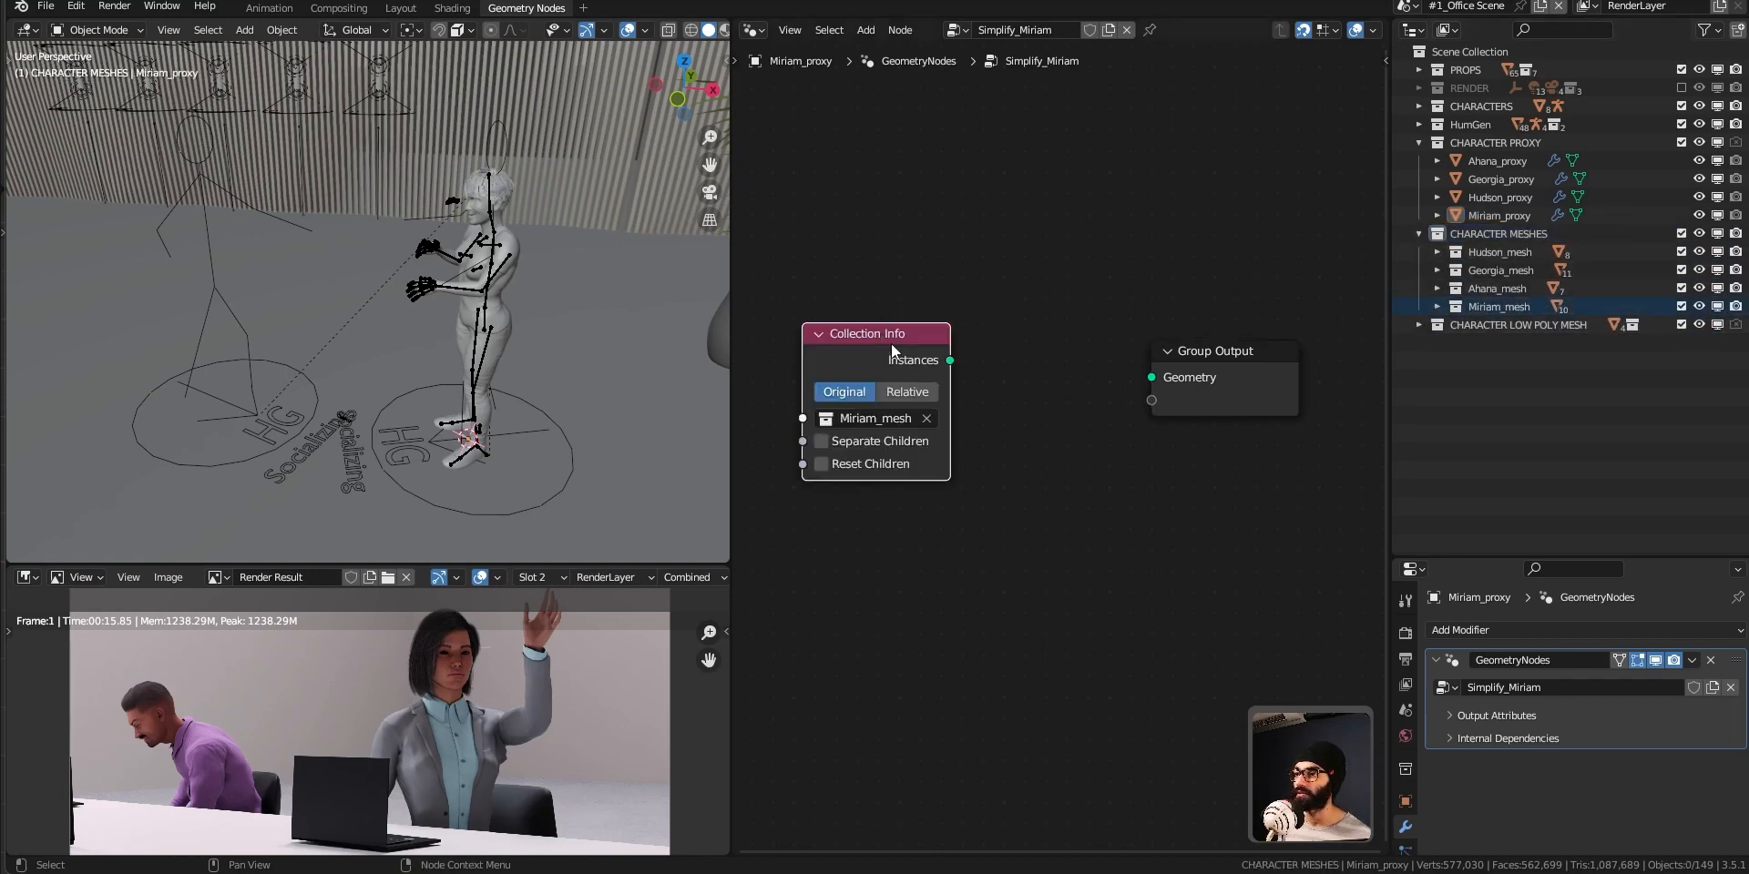
{"action": "left_click", "coordinate": [881, 319]}
{"action": "left_click", "coordinate": [900, 366]}
{"action": "scroll", "coordinate": [880, 539], "scroll_direction": "down", "scroll_amount": 1}
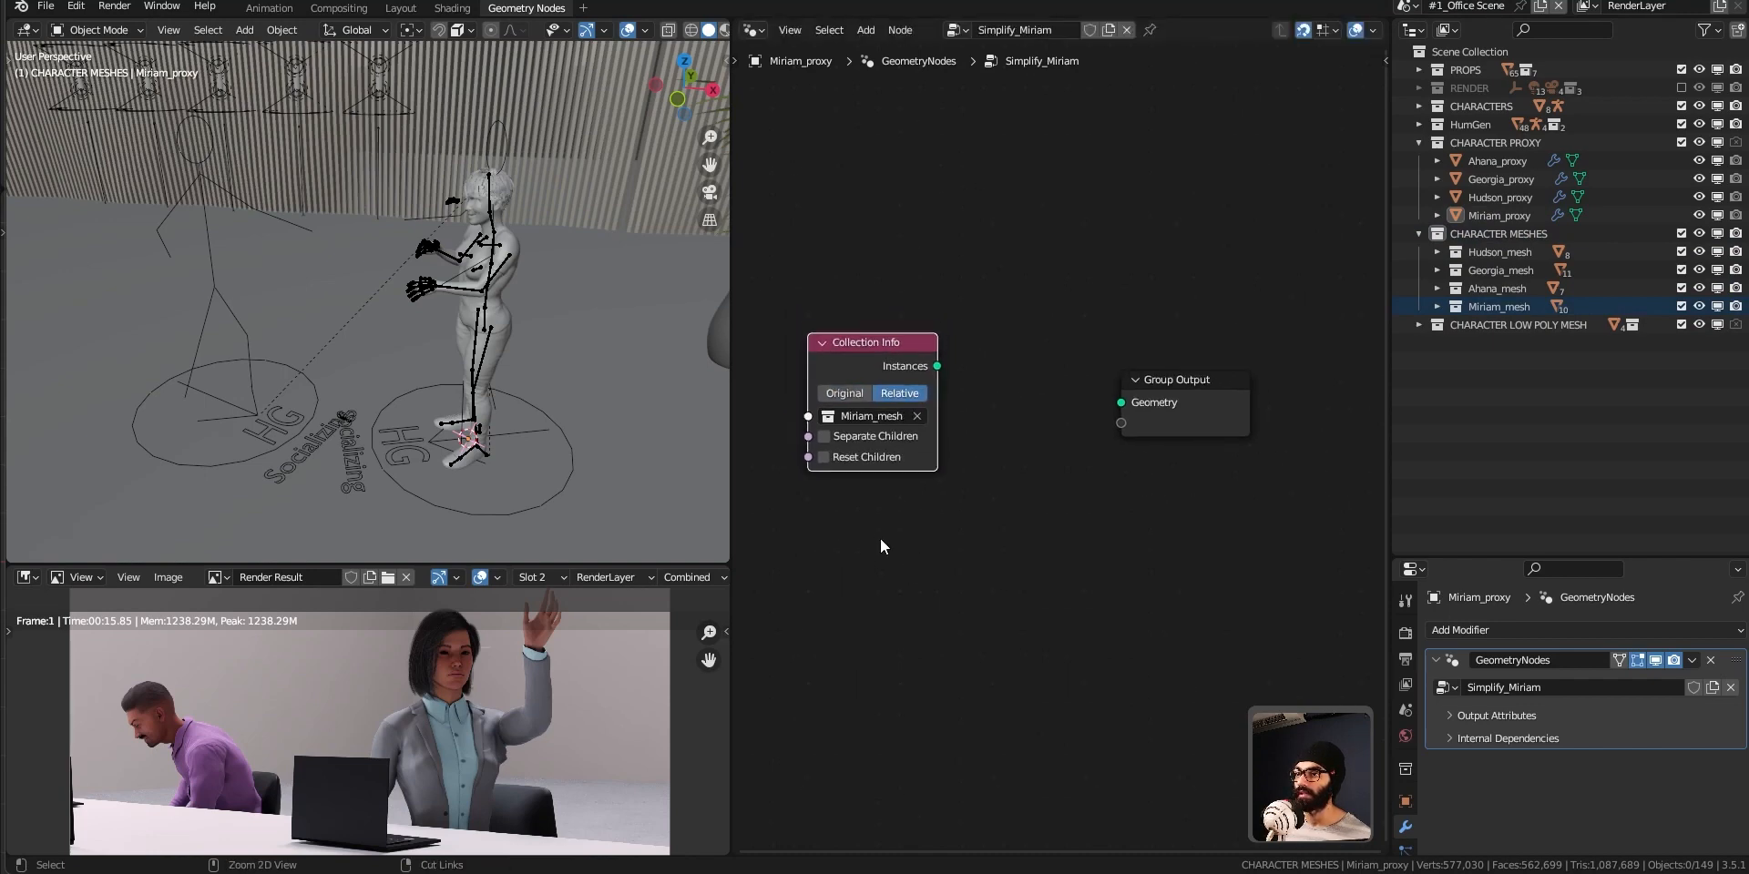
Bring Miriam_lowPolyMesh from CHARACTER LOW POLY MESH into the node tree as an Object Info node and set it to Relative.
{"action": "middle_click_drag", "start_coordinate": [954, 543], "coordinate": [1003, 477]}
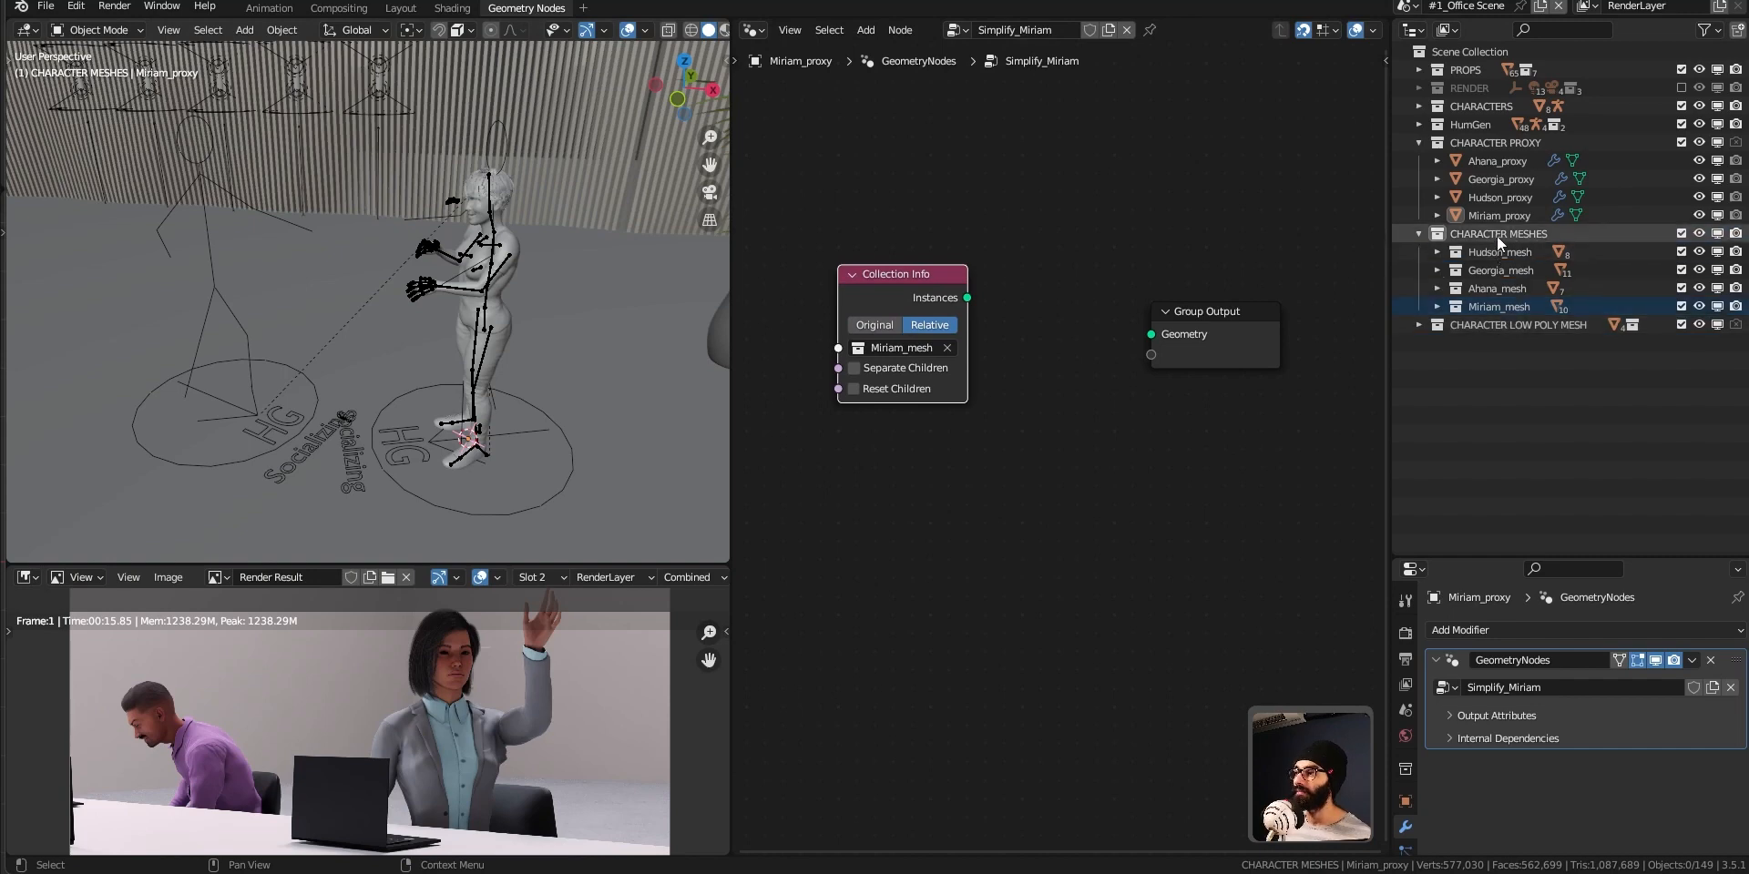
{"action": "left_click", "coordinate": [1420, 324]}
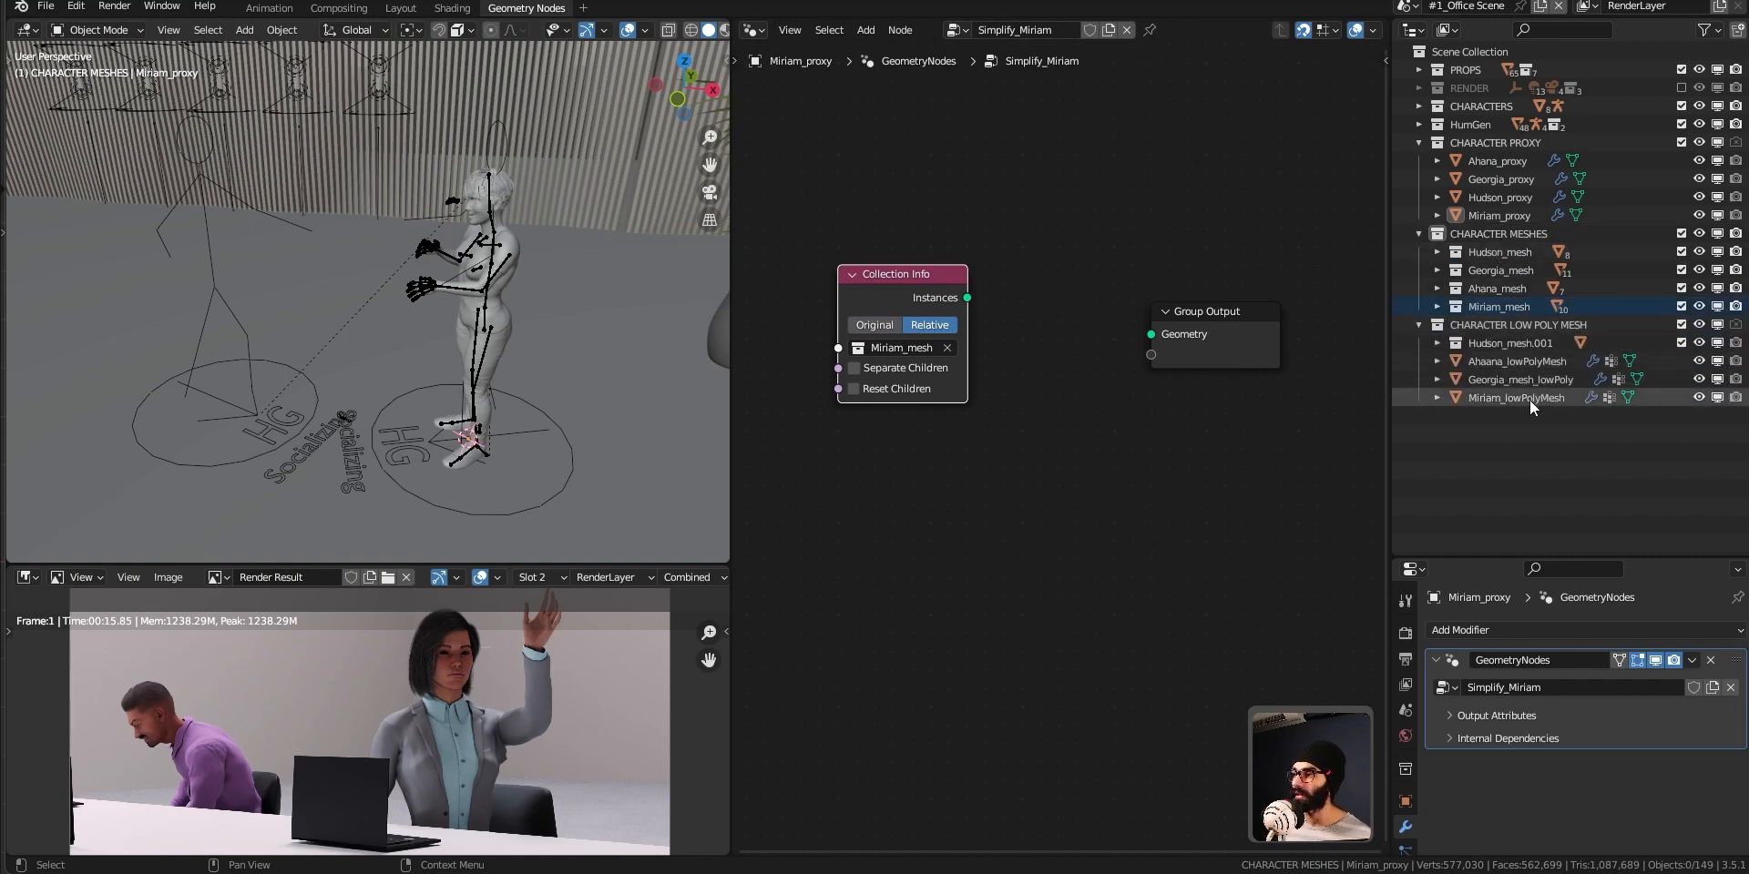
{"action": "left_click_drag", "start_coordinate": [1528, 401], "coordinate": [854, 516]}
{"action": "left_click_drag", "start_coordinate": [1269, 334], "coordinate": [1312, 406]}
{"action": "left_click", "coordinate": [916, 627]}
{"action": "scroll", "coordinate": [1147, 583], "scroll_direction": "down", "scroll_amount": 1}
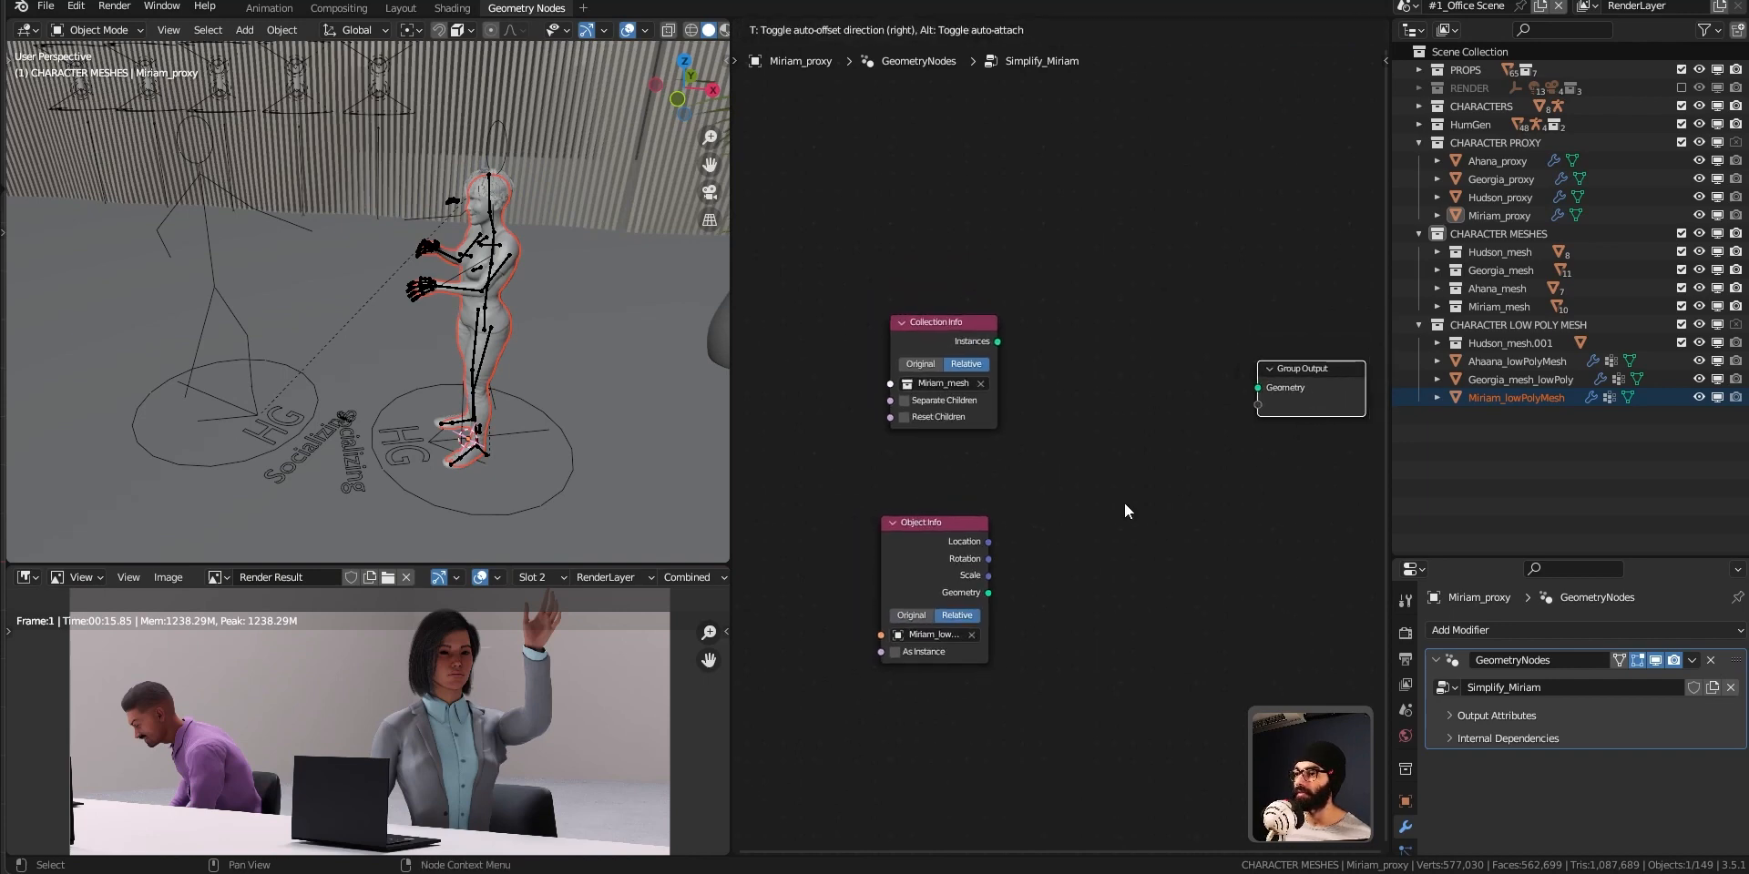
Connect the Collection Info node's Instances output to the Group Output's Geometry input and view the character.
{"action": "middle_click_drag", "start_coordinate": [1115, 506], "coordinate": [1076, 500]}
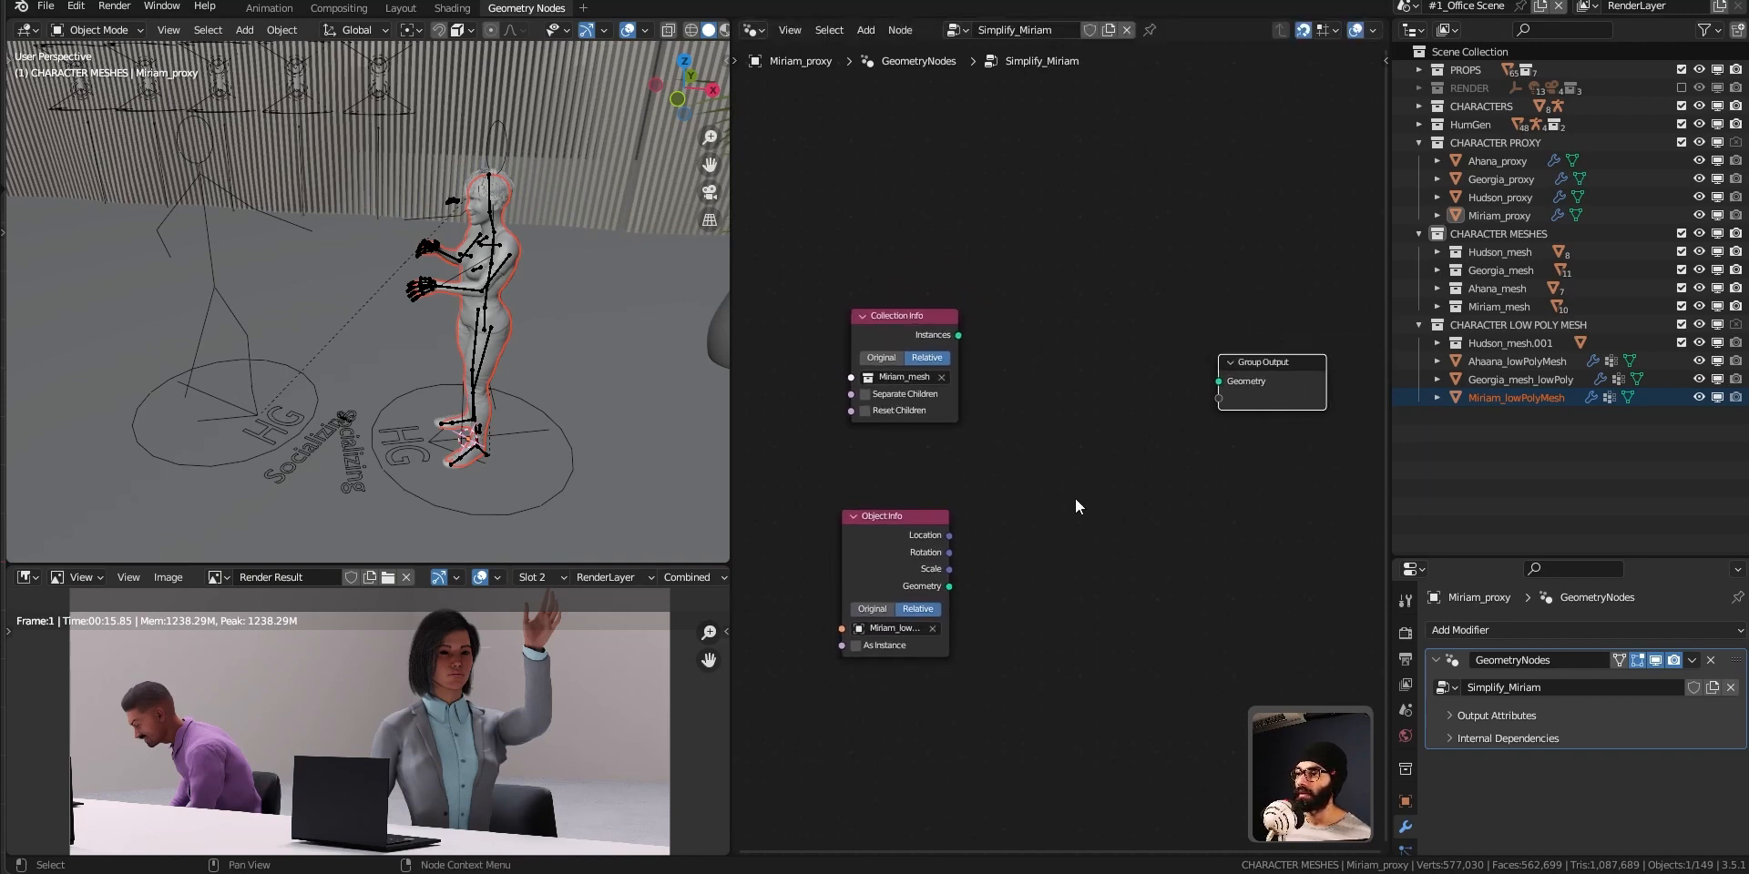
{"action": "left_click", "coordinate": [915, 335], "text": "alt+shift"}
{"action": "middle_click_drag", "start_coordinate": [412, 284], "coordinate": [523, 296]}
{"action": "scroll", "coordinate": [523, 295], "scroll_direction": "up", "scroll_amount": 3}
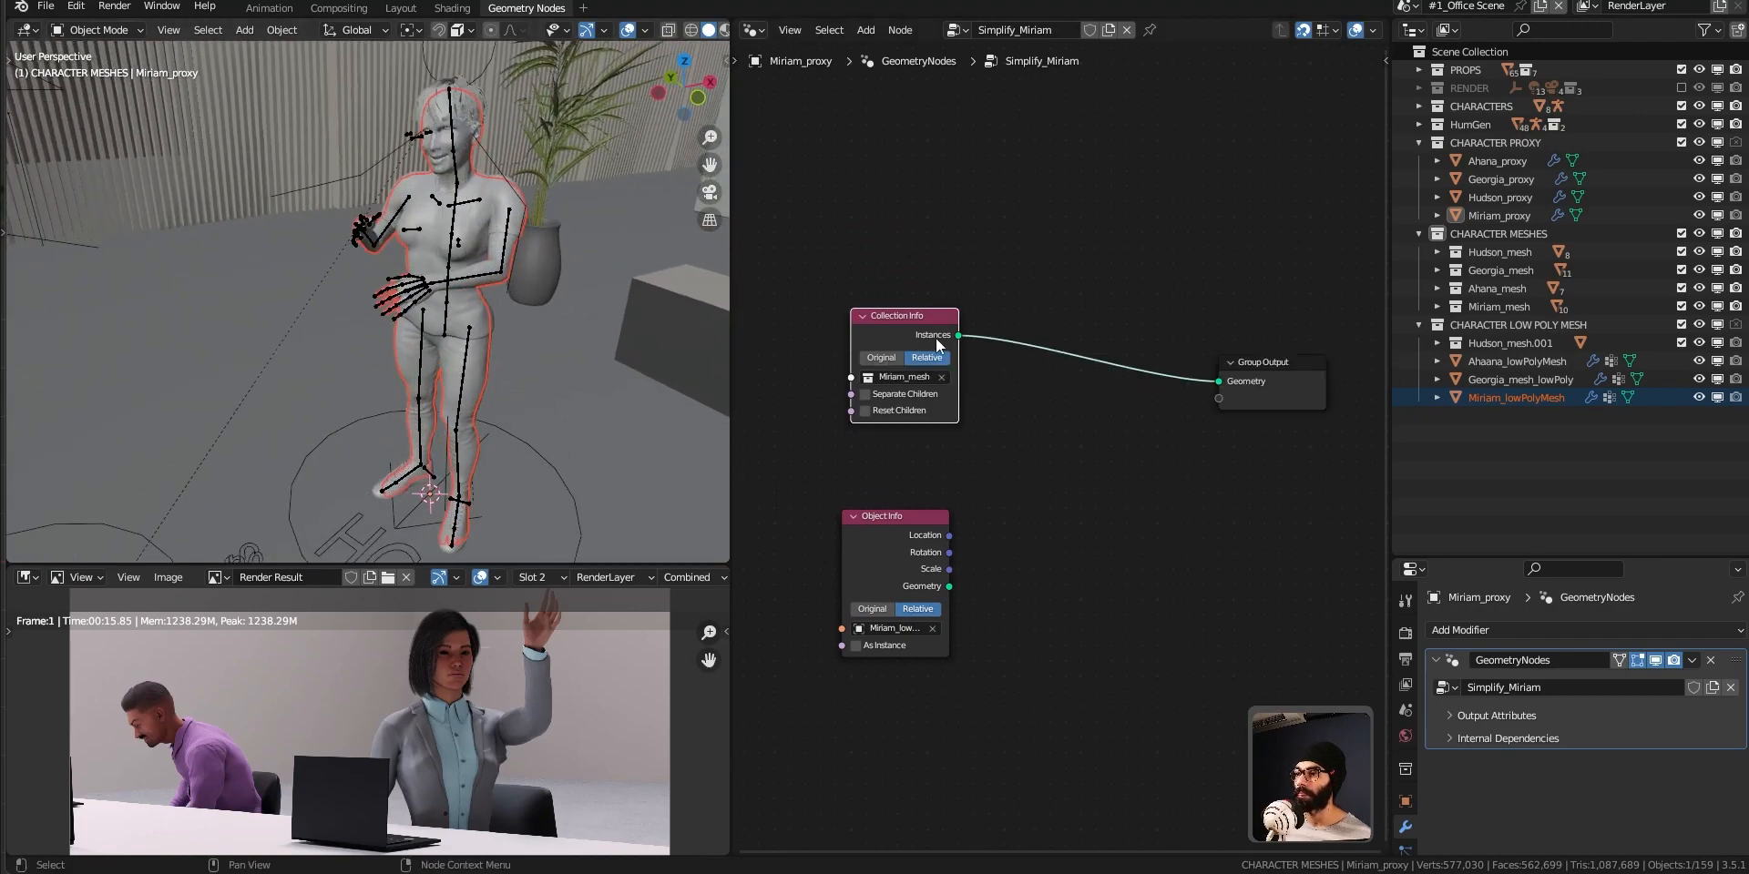
{"action": "middle_click_drag", "start_coordinate": [546, 401], "coordinate": [592, 404]}
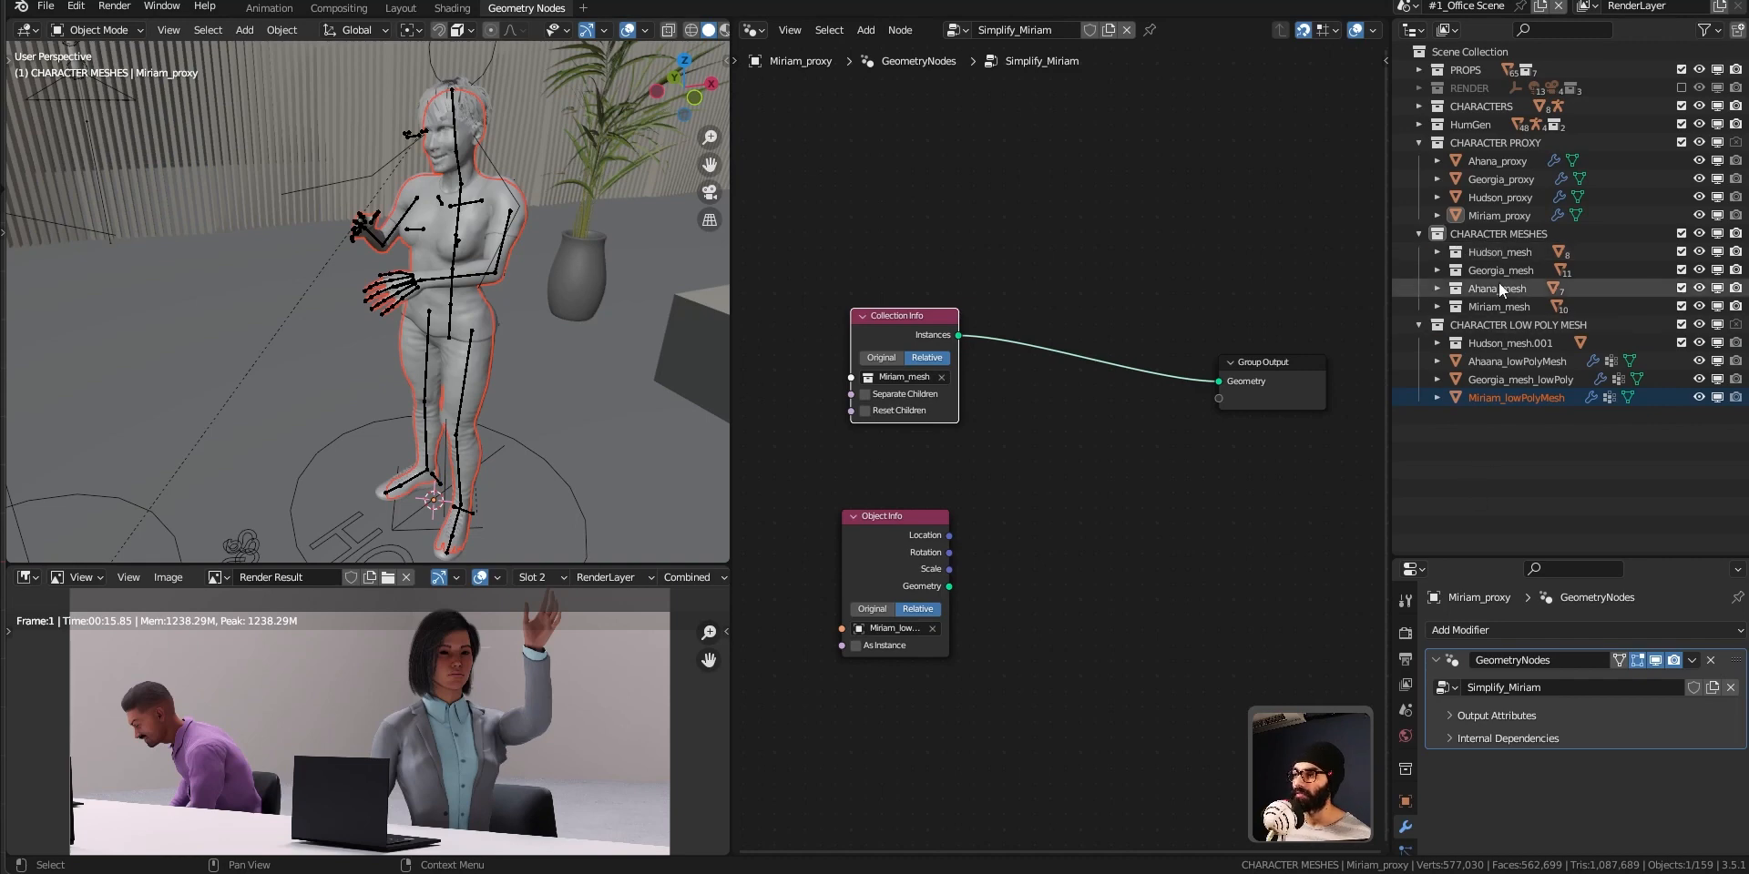
Disable the CHARACTER MESHES and CHARACTER LOW POLY MESH collections in viewports, and collapse CHARACTER LOW POLY MESH.
{"action": "left_click", "coordinate": [1505, 246]}
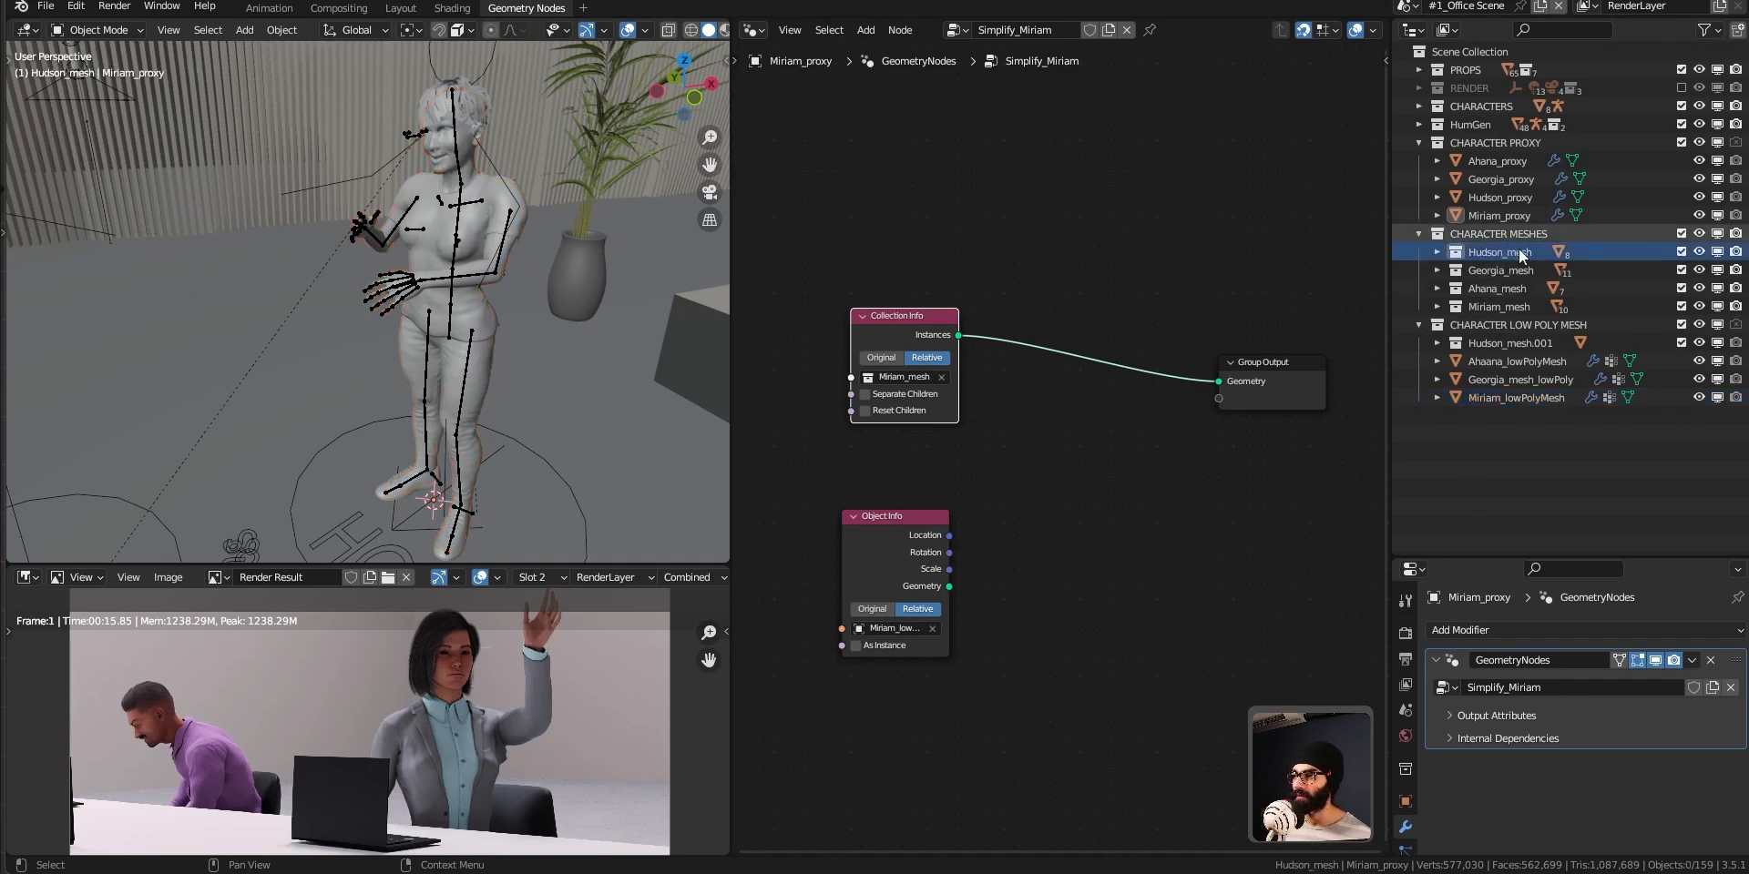
{"action": "left_click", "coordinate": [1457, 234]}
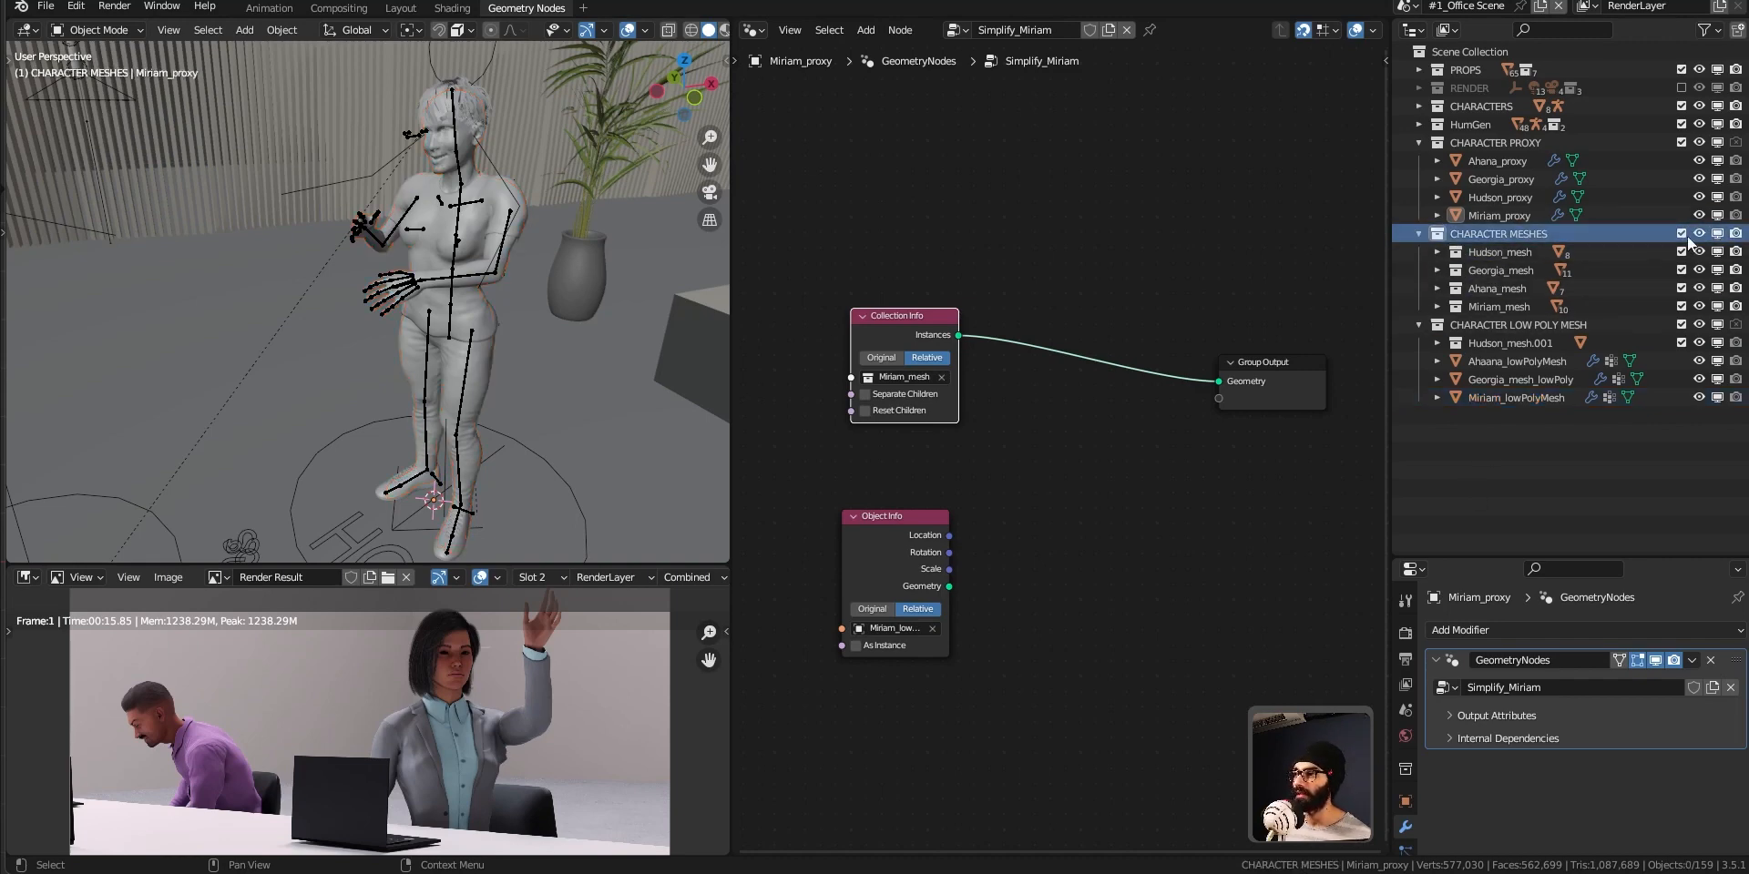
{"action": "left_click", "coordinate": [1419, 235]}
{"action": "left_click", "coordinate": [1419, 235]}
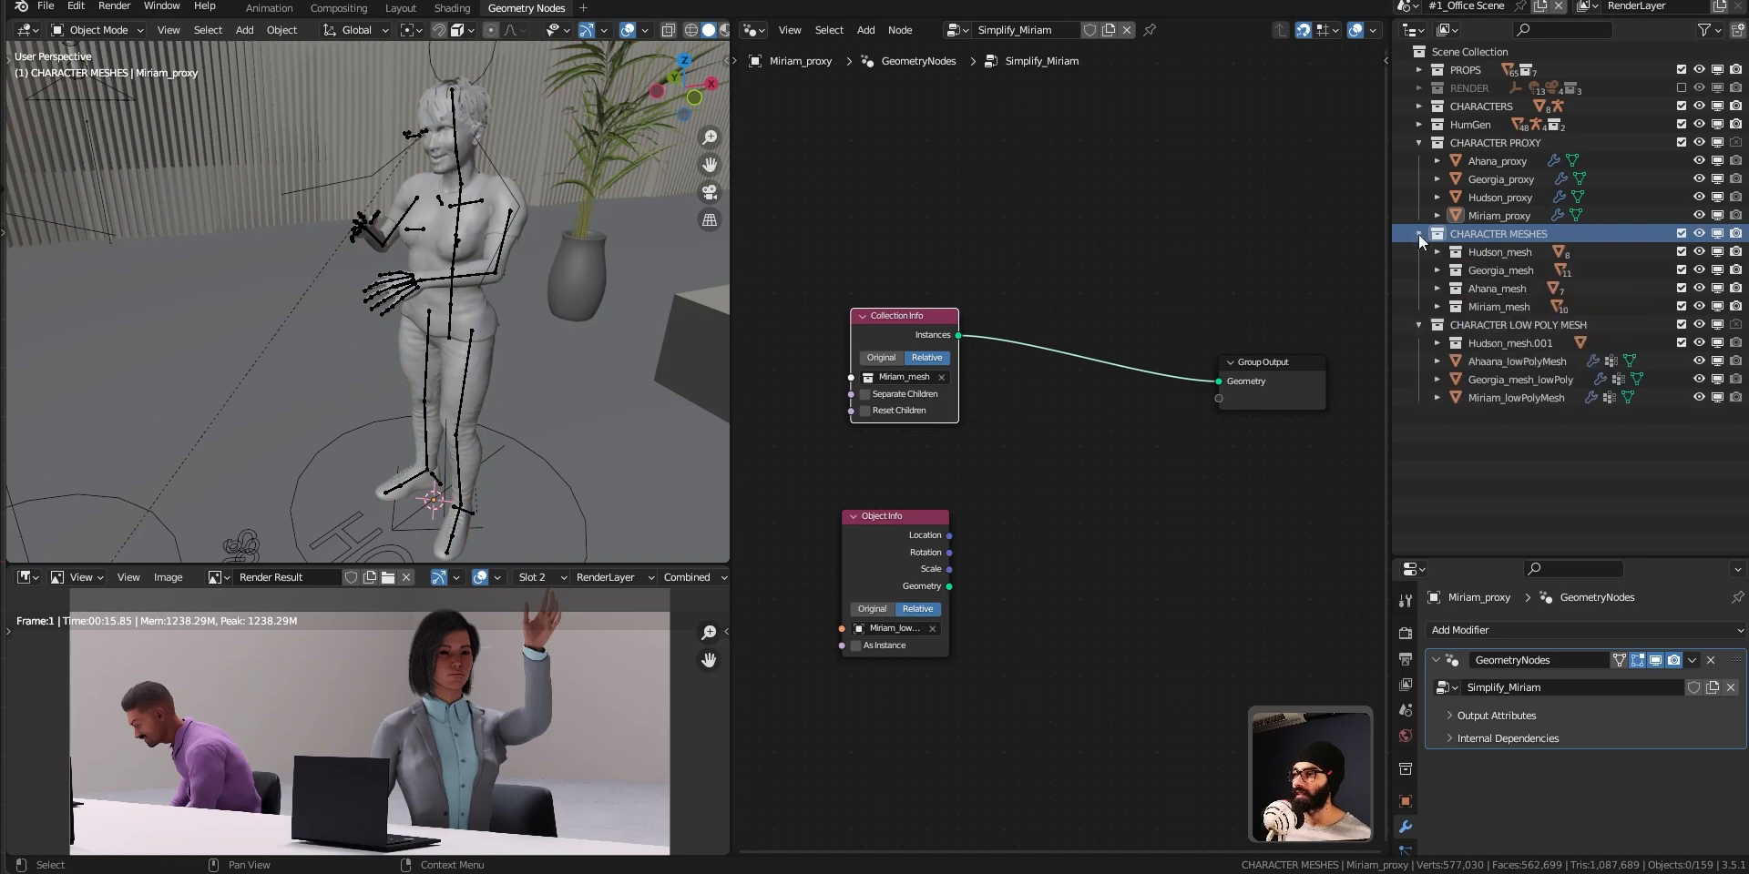
{"action": "left_click", "coordinate": [1718, 235]}
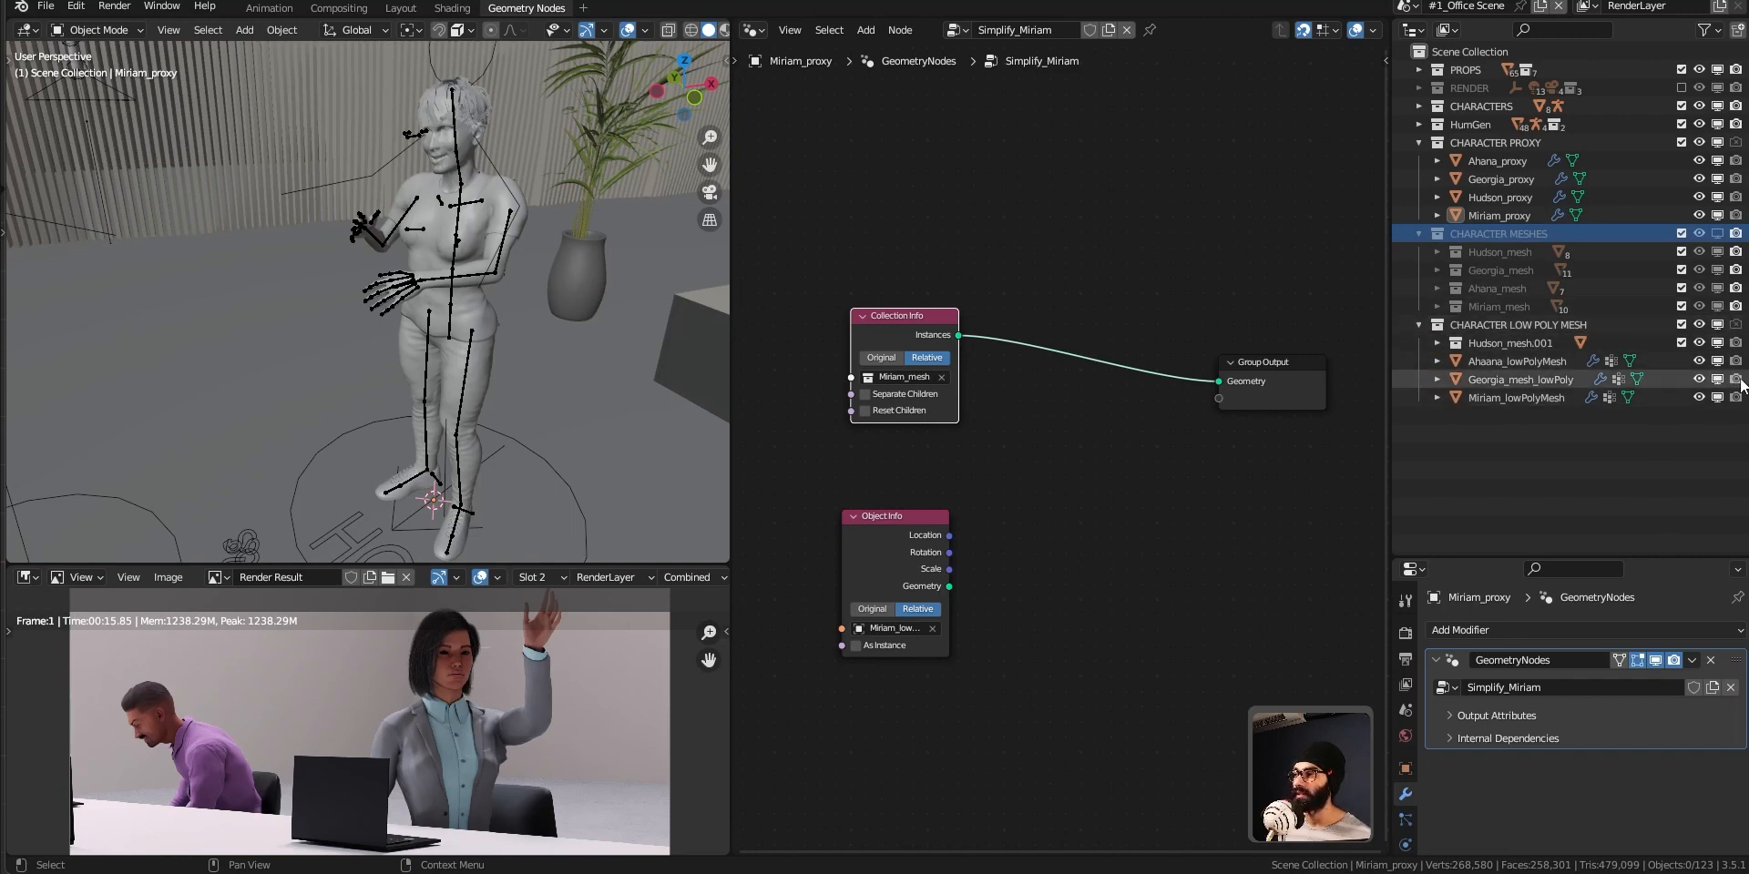
{"action": "left_click", "coordinate": [1717, 146]}
{"action": "left_click", "coordinate": [1717, 144]}
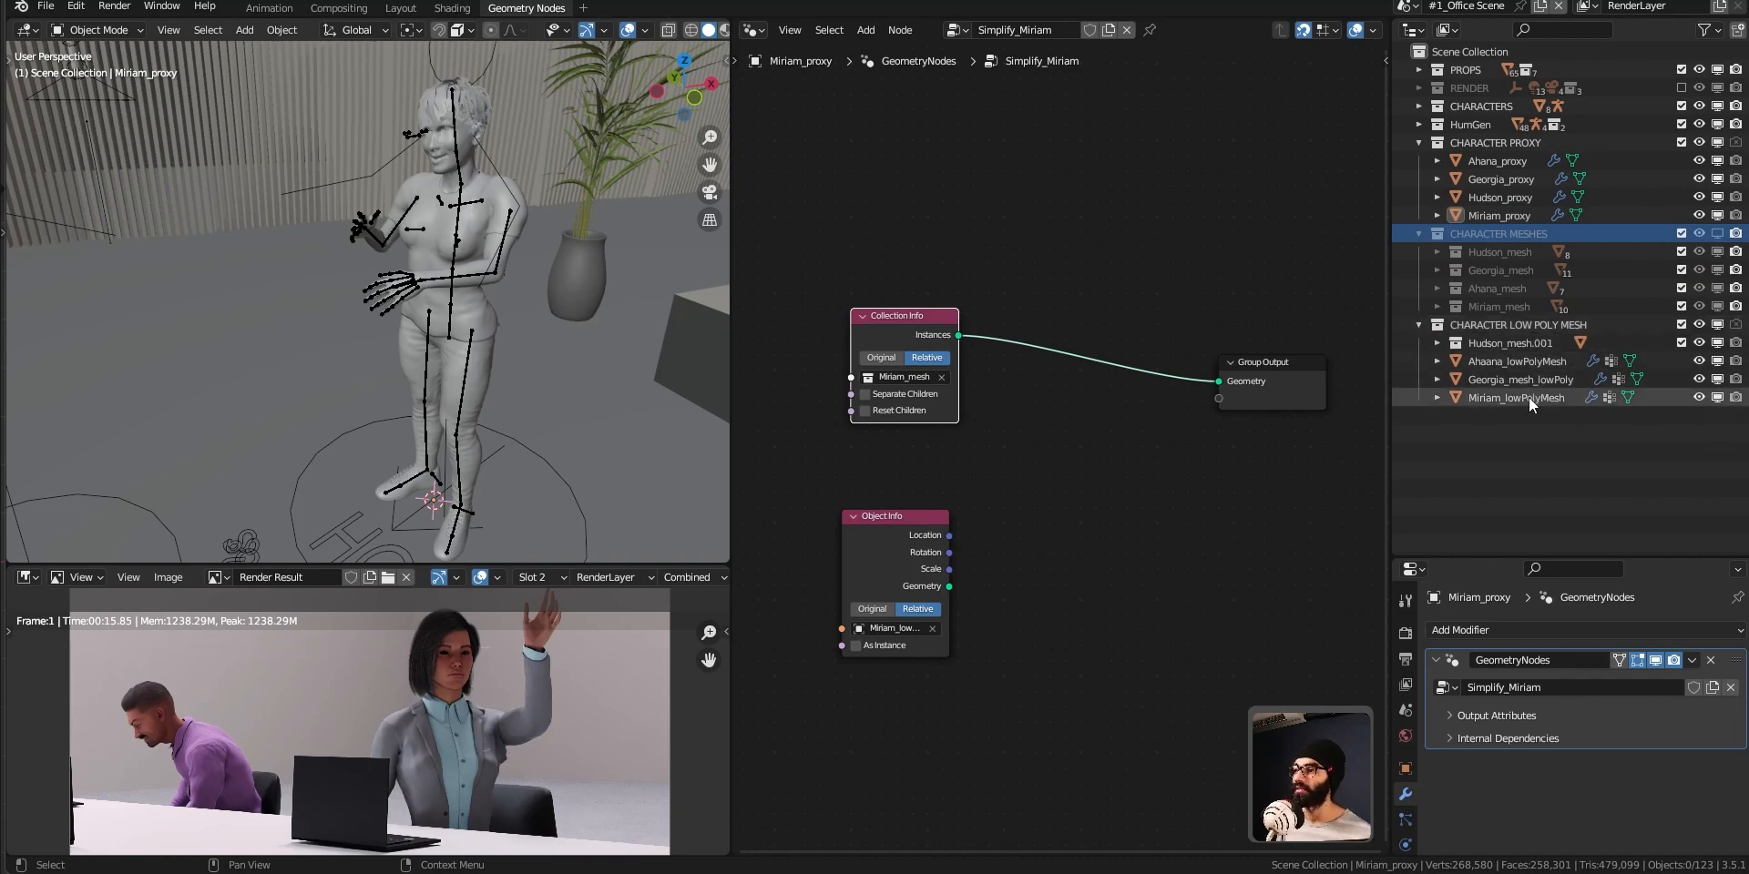
{"action": "left_click", "coordinate": [1717, 326]}
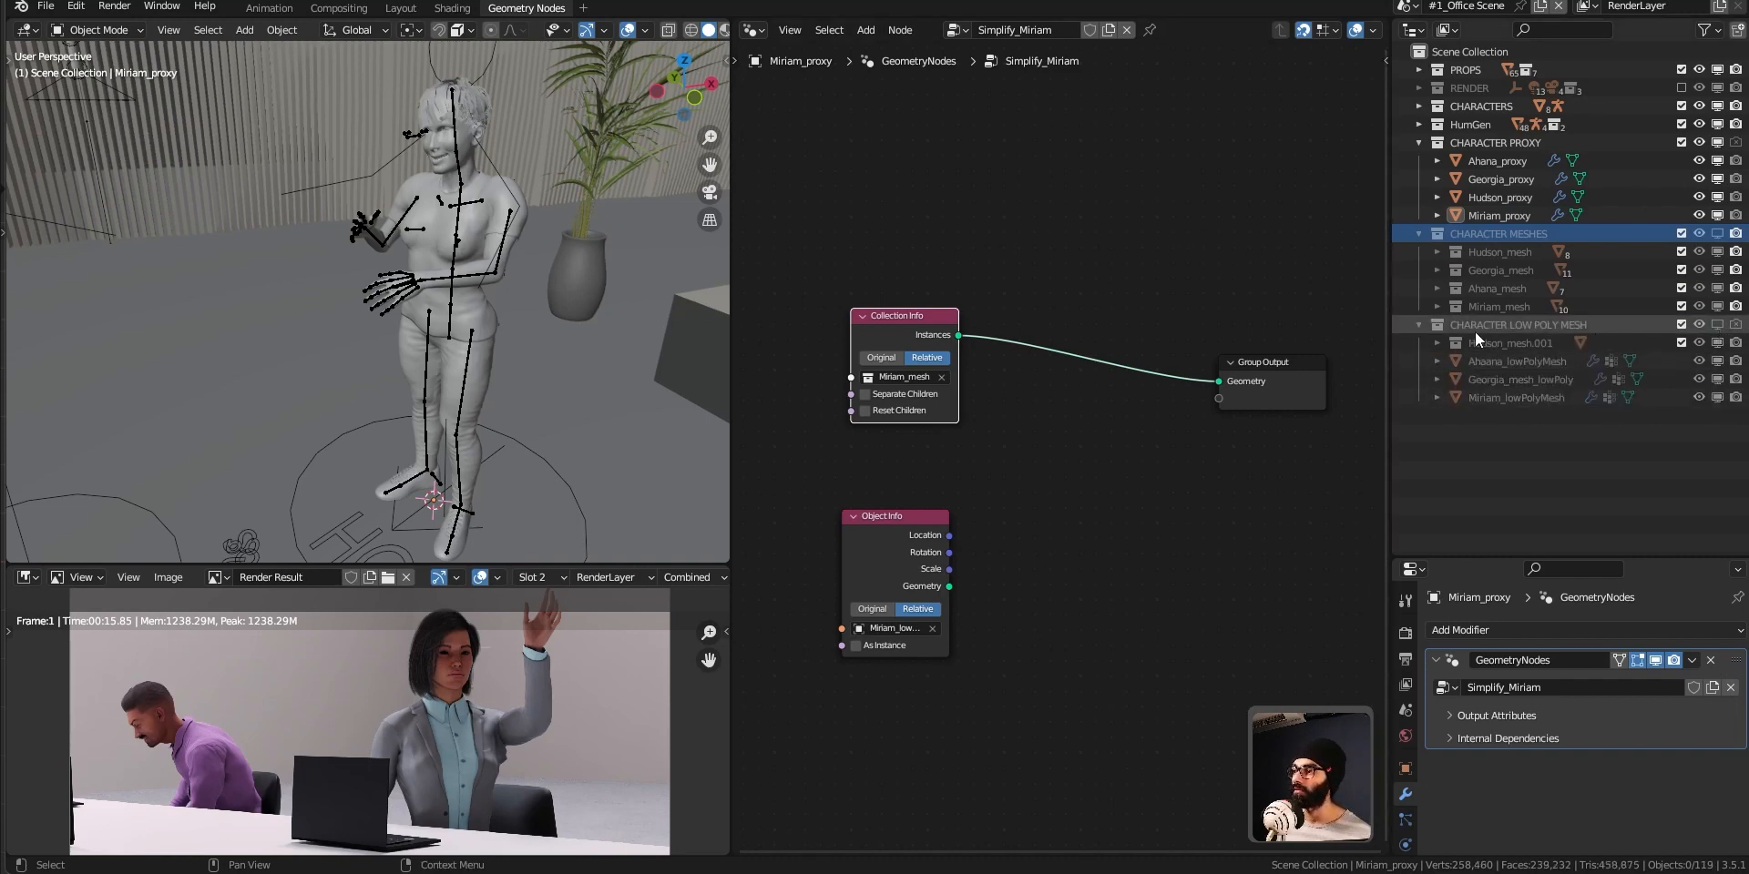
{"action": "left_click", "coordinate": [1417, 325]}
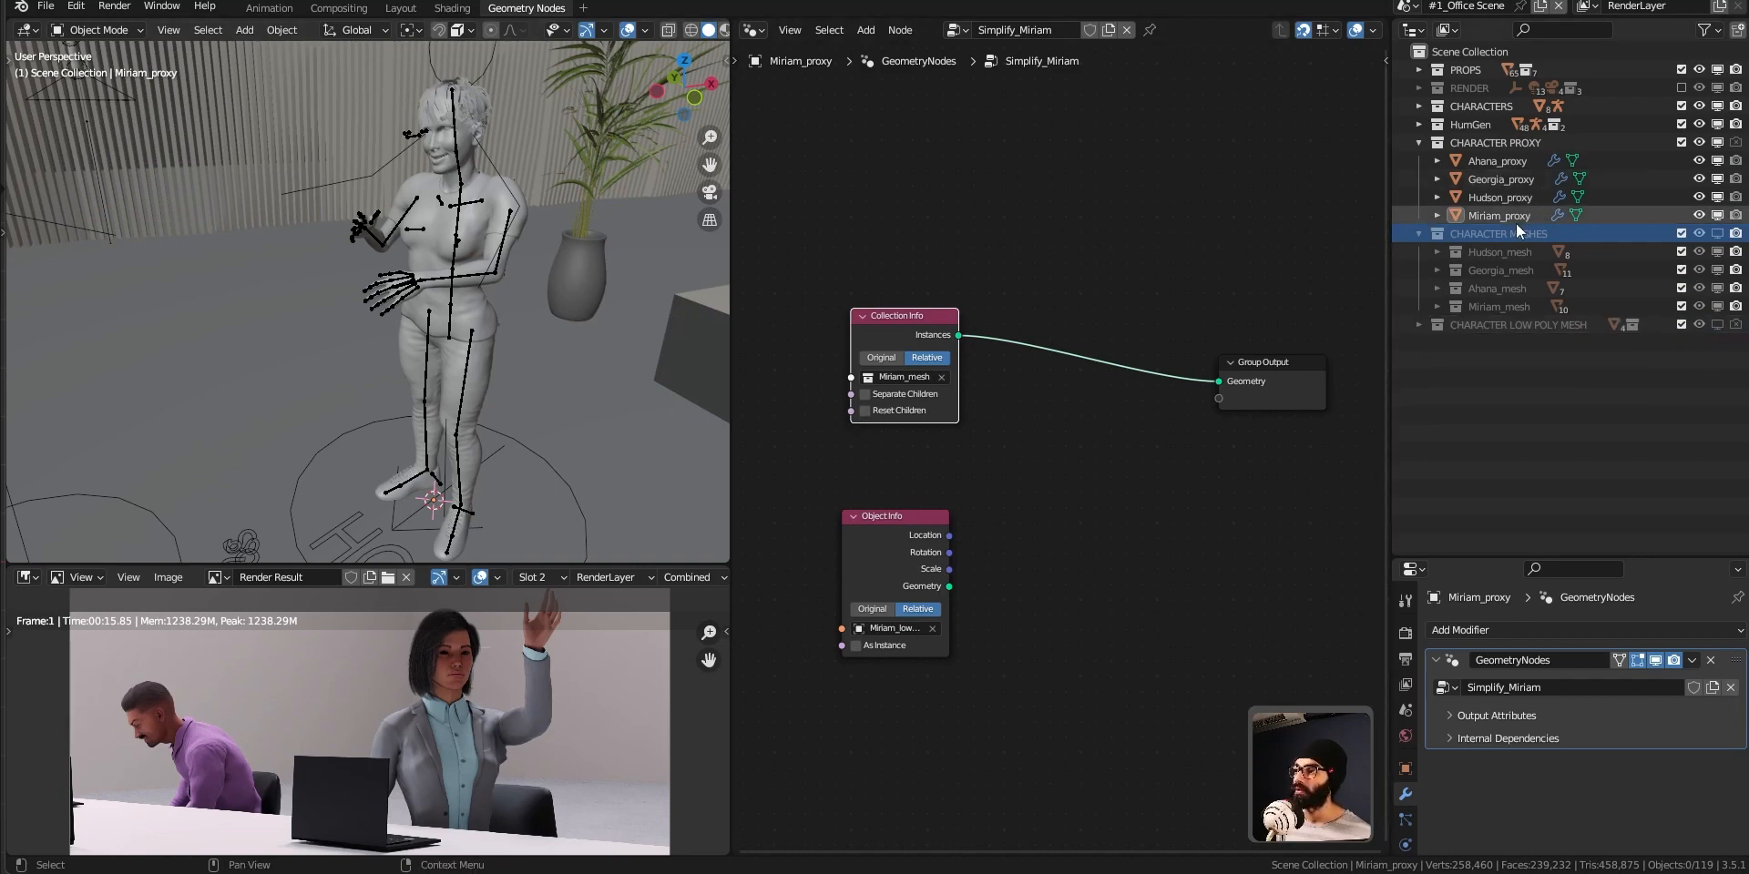
Select Miriam_proxy and examine the stray piece floating away from the character, checking the proxy's own mesh in Edit Mode.
{"action": "left_click", "coordinate": [1643, 215]}
{"action": "scroll", "coordinate": [495, 166], "scroll_direction": "down", "scroll_amount": 5}
{"action": "middle_click_drag", "start_coordinate": [496, 166], "coordinate": [397, 254]}
{"action": "scroll", "coordinate": [397, 254], "scroll_direction": "up", "scroll_amount": 5}
{"action": "middle_click_drag", "start_coordinate": [592, 324], "coordinate": [374, 306], "text": "shift"}
{"action": "scroll", "coordinate": [434, 365], "scroll_direction": "down", "scroll_amount": 6}
{"action": "middle_click_drag", "start_coordinate": [195, 475], "coordinate": [304, 353], "text": "shift"}
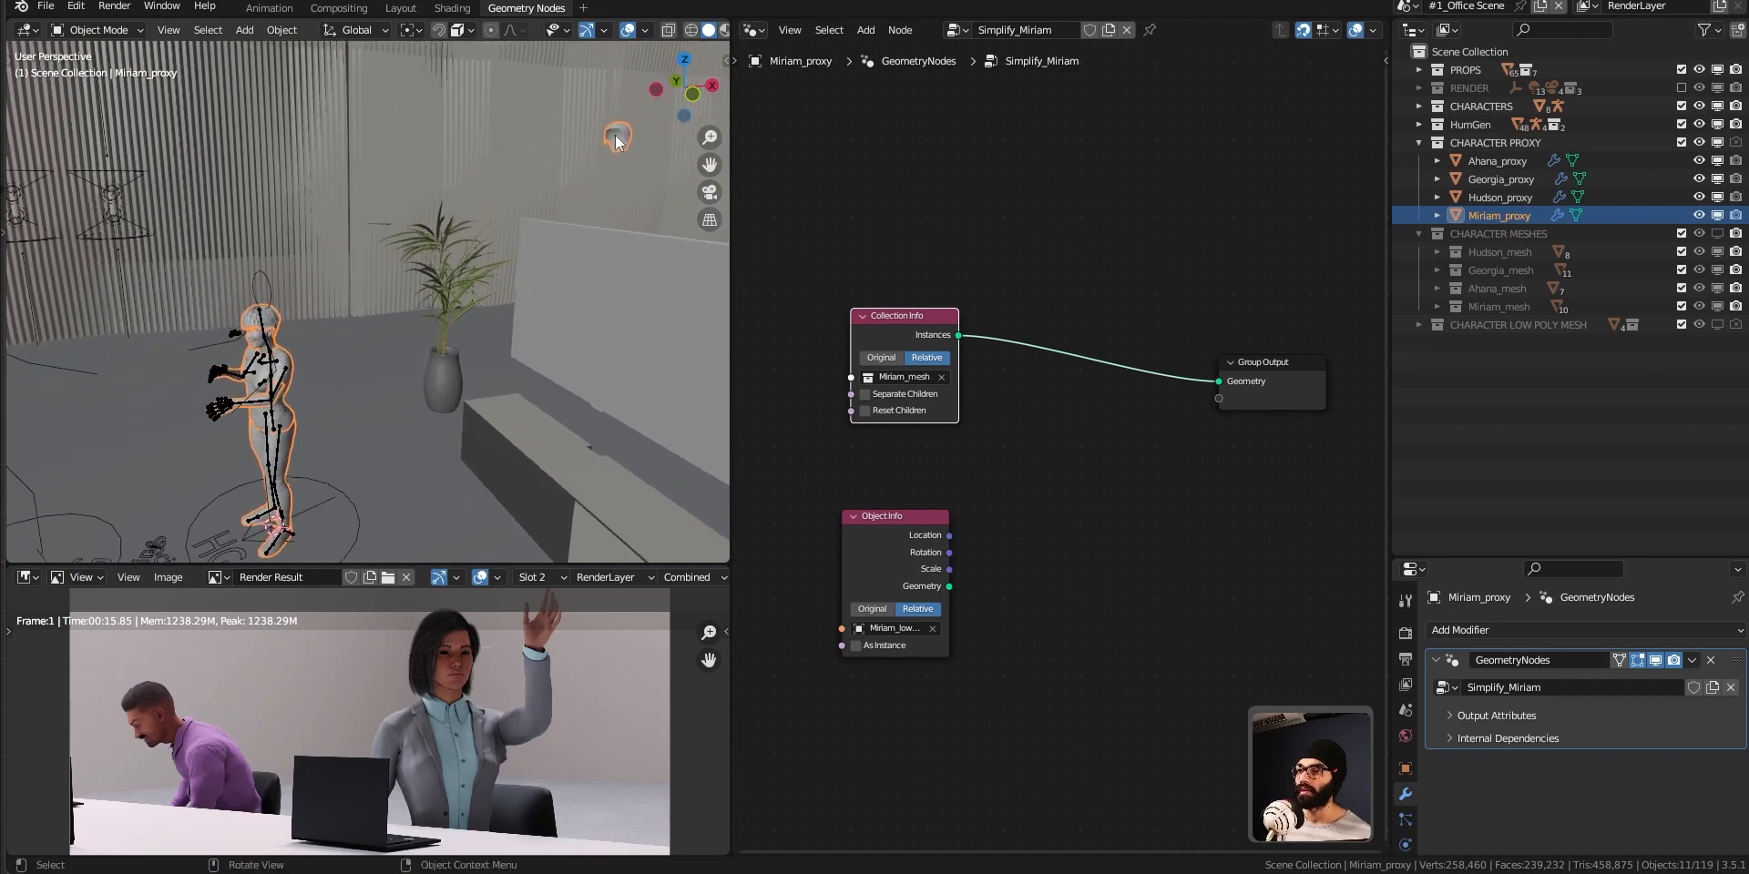
{"action": "key", "text": "ctrl+Tab"}
{"action": "key", "text": "ctrl+Tab"}
{"action": "left_click", "coordinate": [556, 155]}
{"action": "left_click", "coordinate": [626, 134]}
{"action": "key", "text": "ctrl+Tab"}
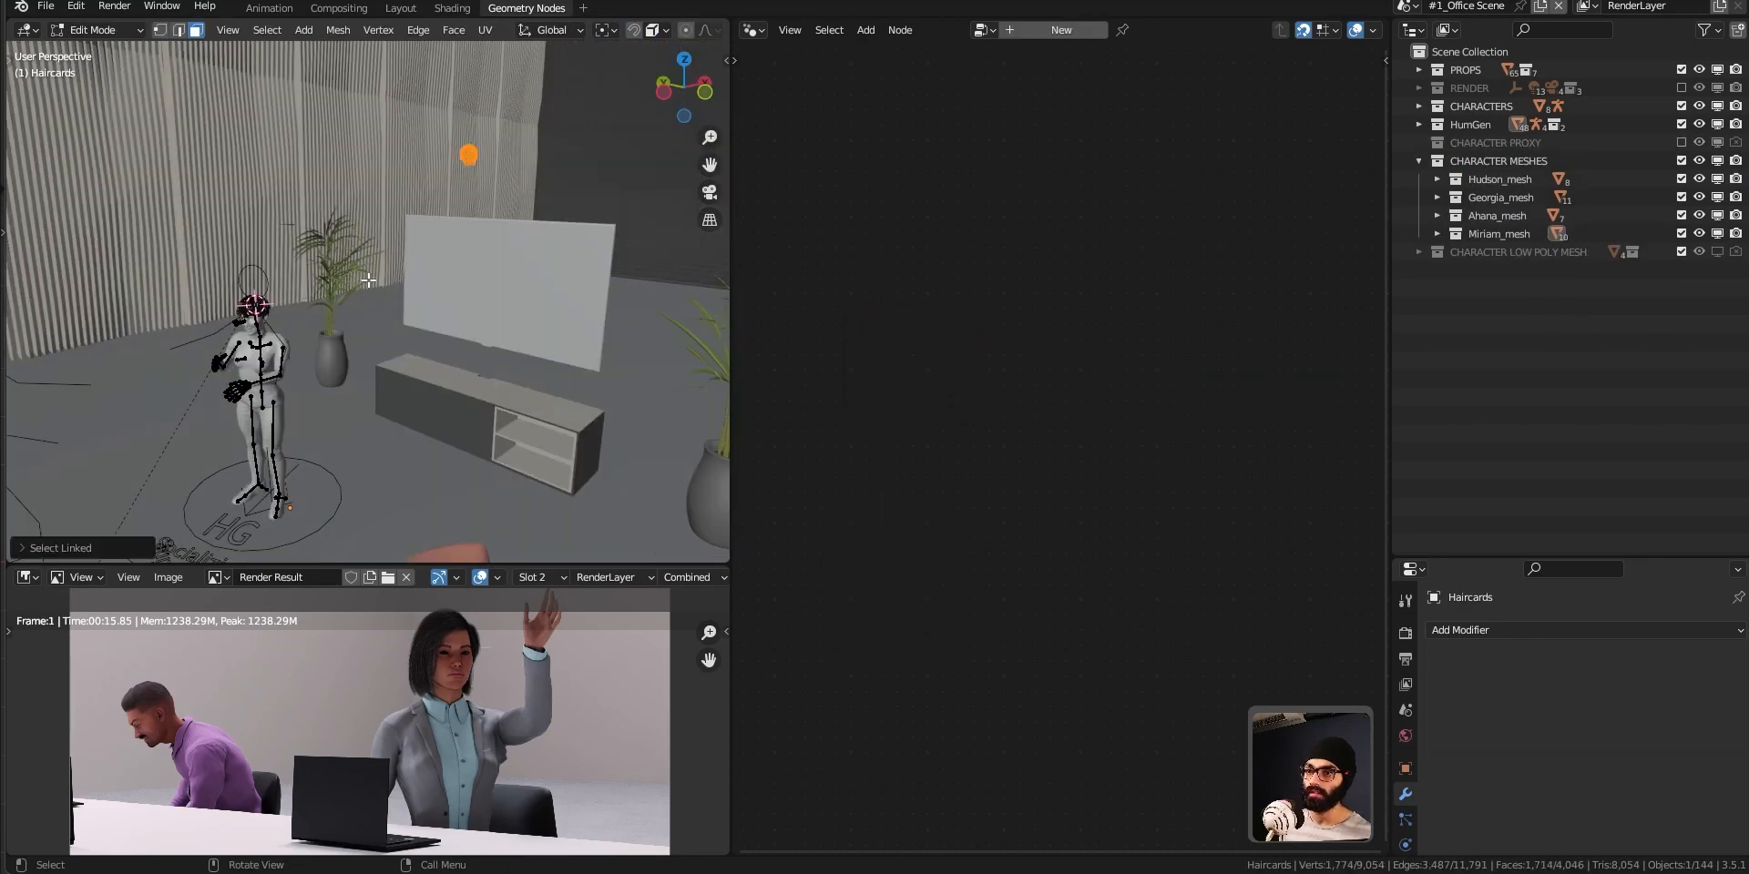
Snap the selected detached geometry of the Haircards mesh to the 3D cursor at Miriam's head.
{"action": "key", "text": "shift+s"}
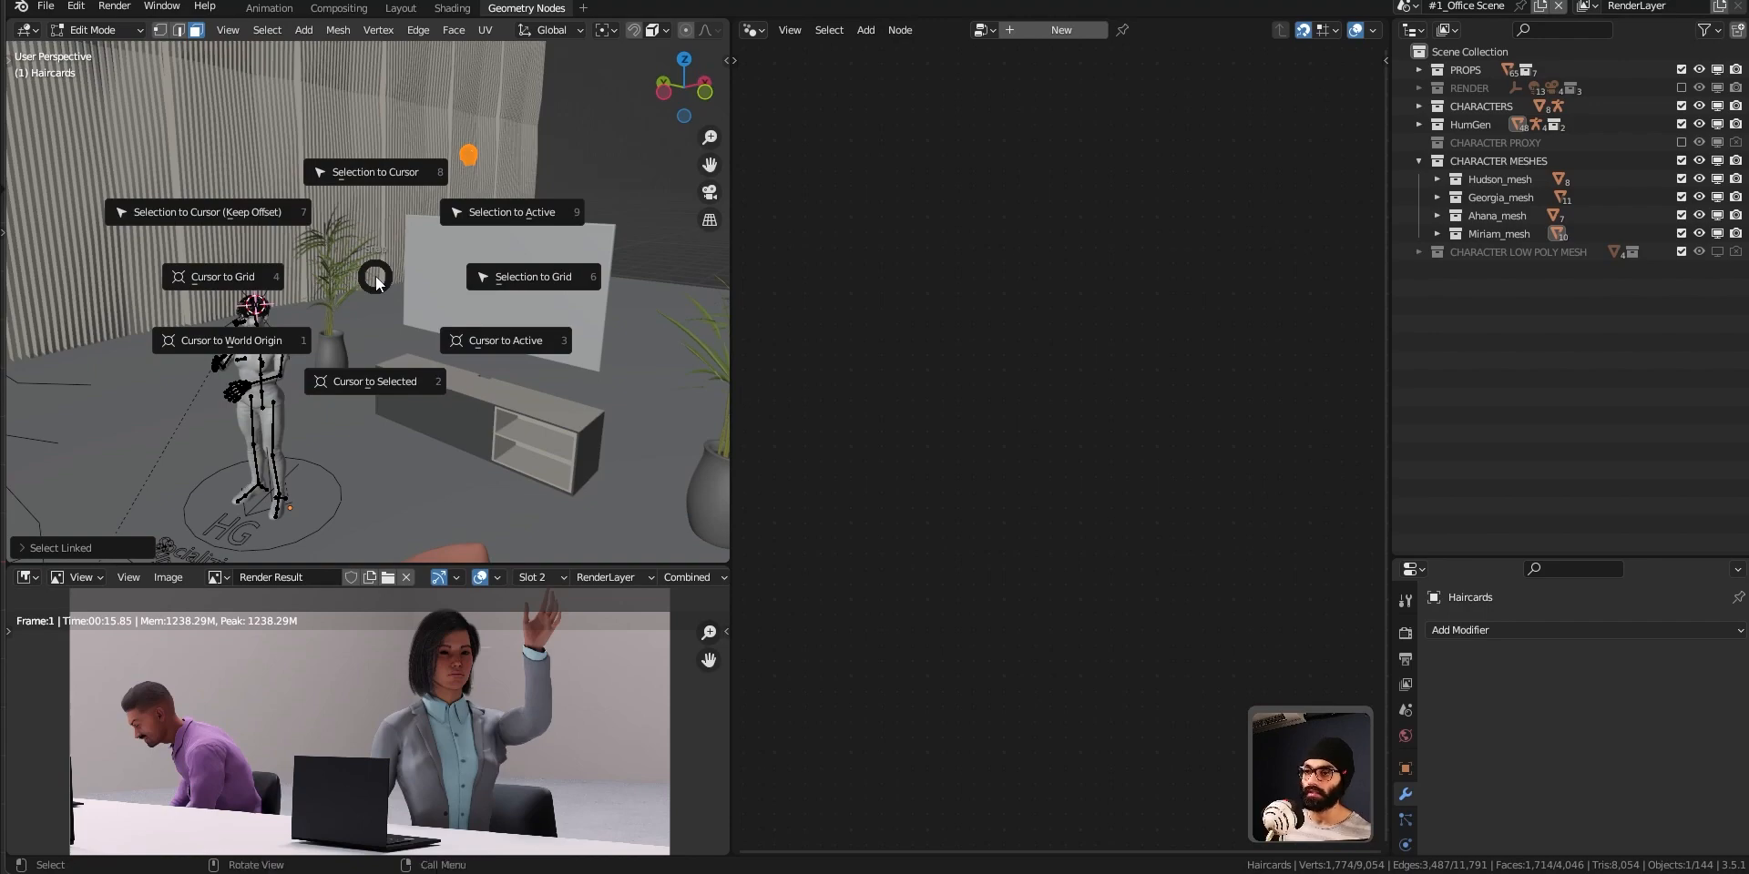
{"action": "left_click", "coordinate": [390, 182]}
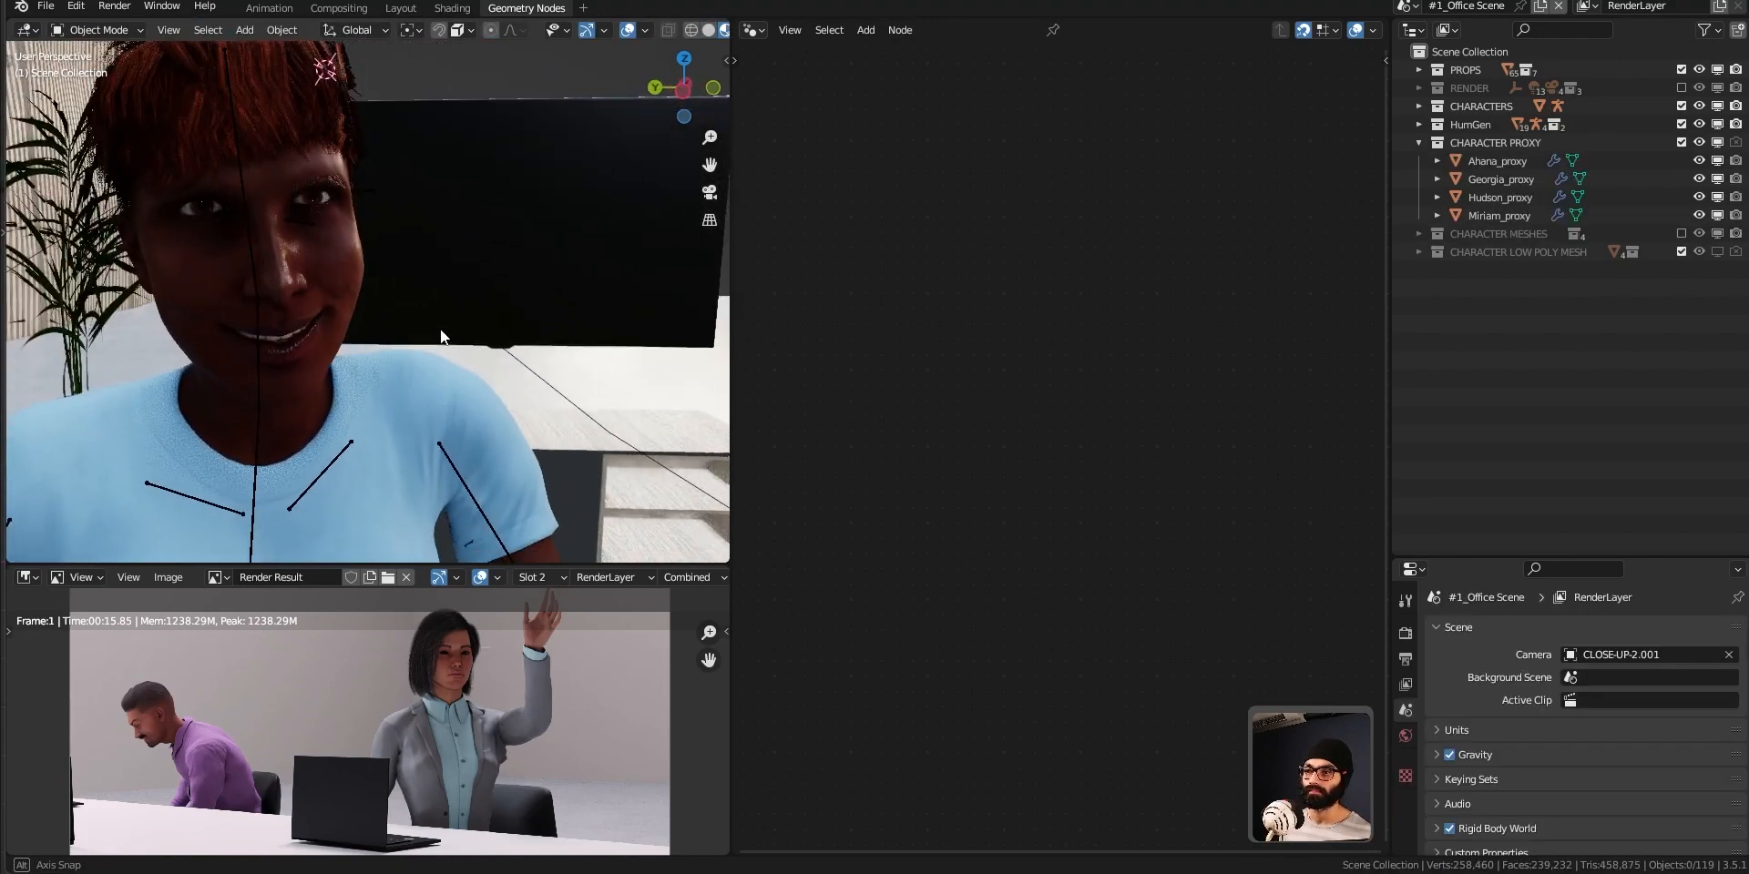
{"action": "middle_click_drag", "start_coordinate": [440, 329], "coordinate": [357, 297]}
{"action": "scroll", "coordinate": [357, 297], "scroll_direction": "down", "scroll_amount": 4}
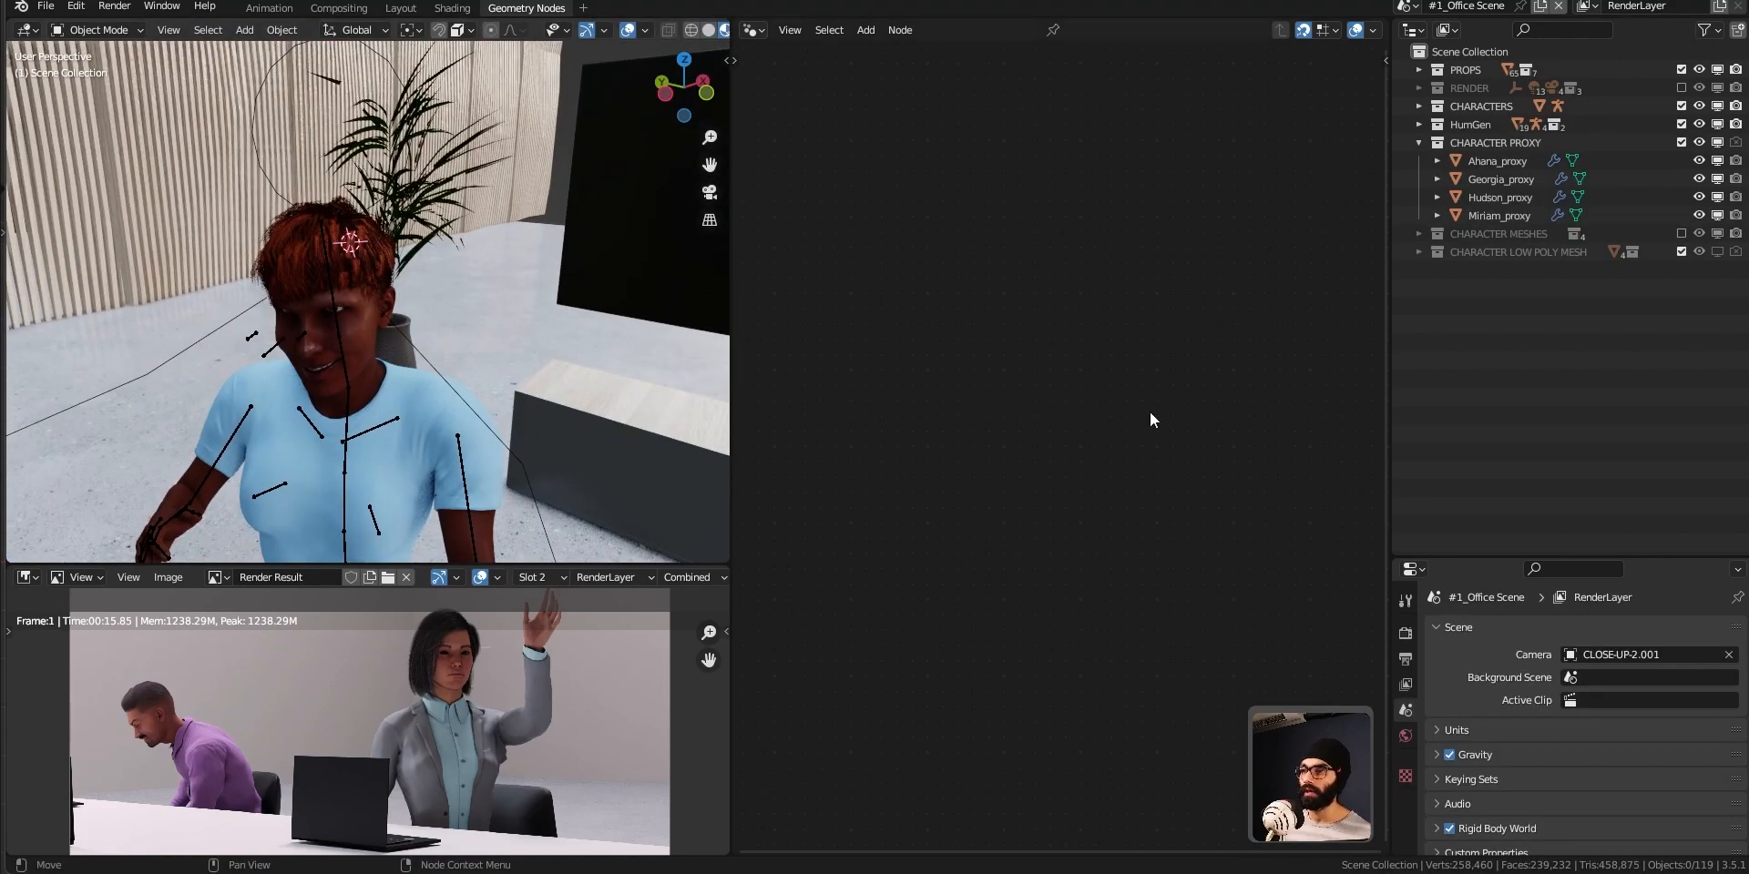
Select Miriam_proxy and align the Object Info node beneath the Collection Info node.
{"action": "left_click", "coordinate": [1517, 216]}
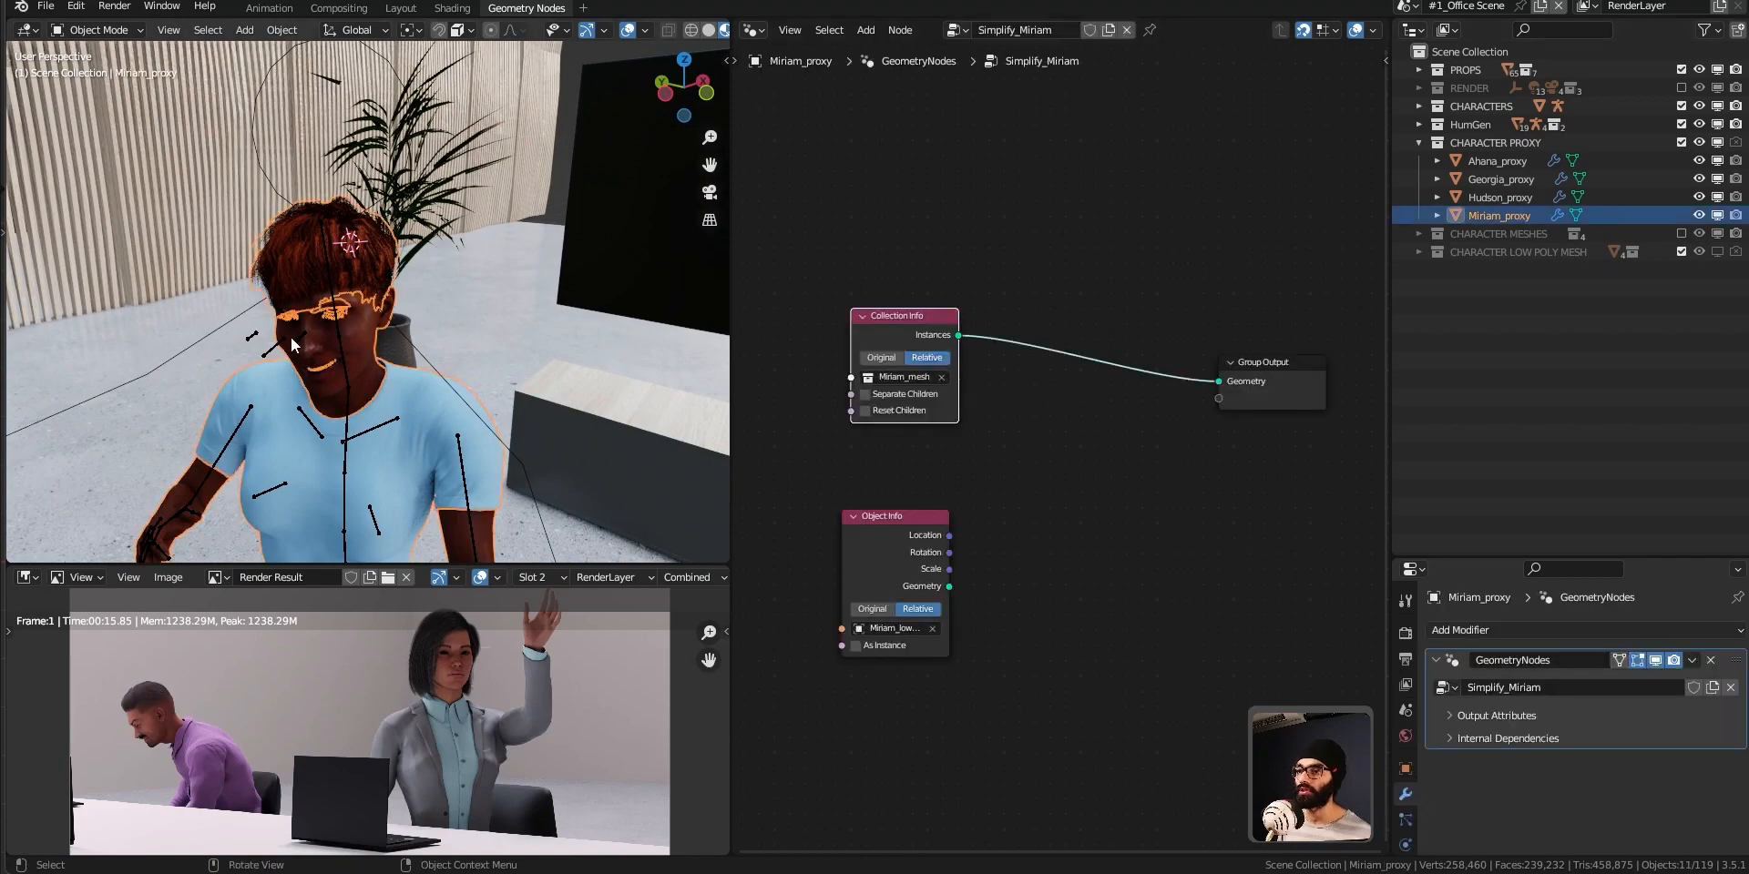
{"action": "middle_click_drag", "start_coordinate": [291, 337], "coordinate": [335, 321]}
{"action": "left_click_drag", "start_coordinate": [906, 540], "coordinate": [920, 539]}
{"action": "left_click", "coordinate": [1029, 430]}
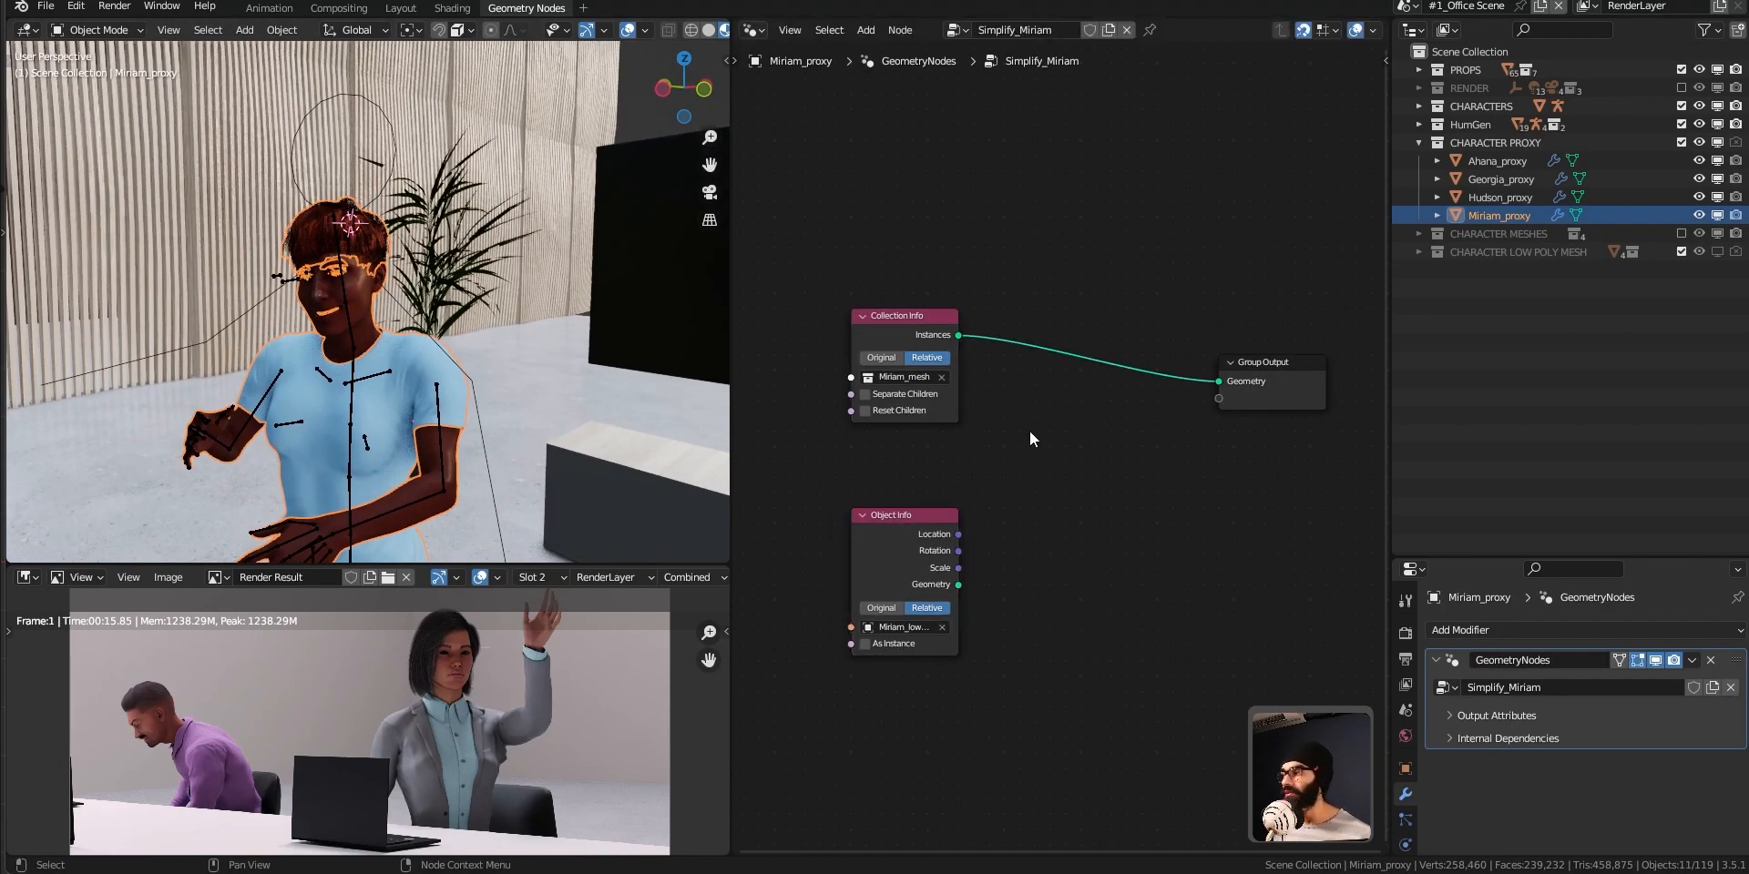
Insert a Geometry Switch node between Collection Info and Group Output, with the Instances feeding its False input.
{"action": "key", "text": "shift+a"}
{"action": "type", "text": "swi"}
{"action": "key", "text": "Return"}
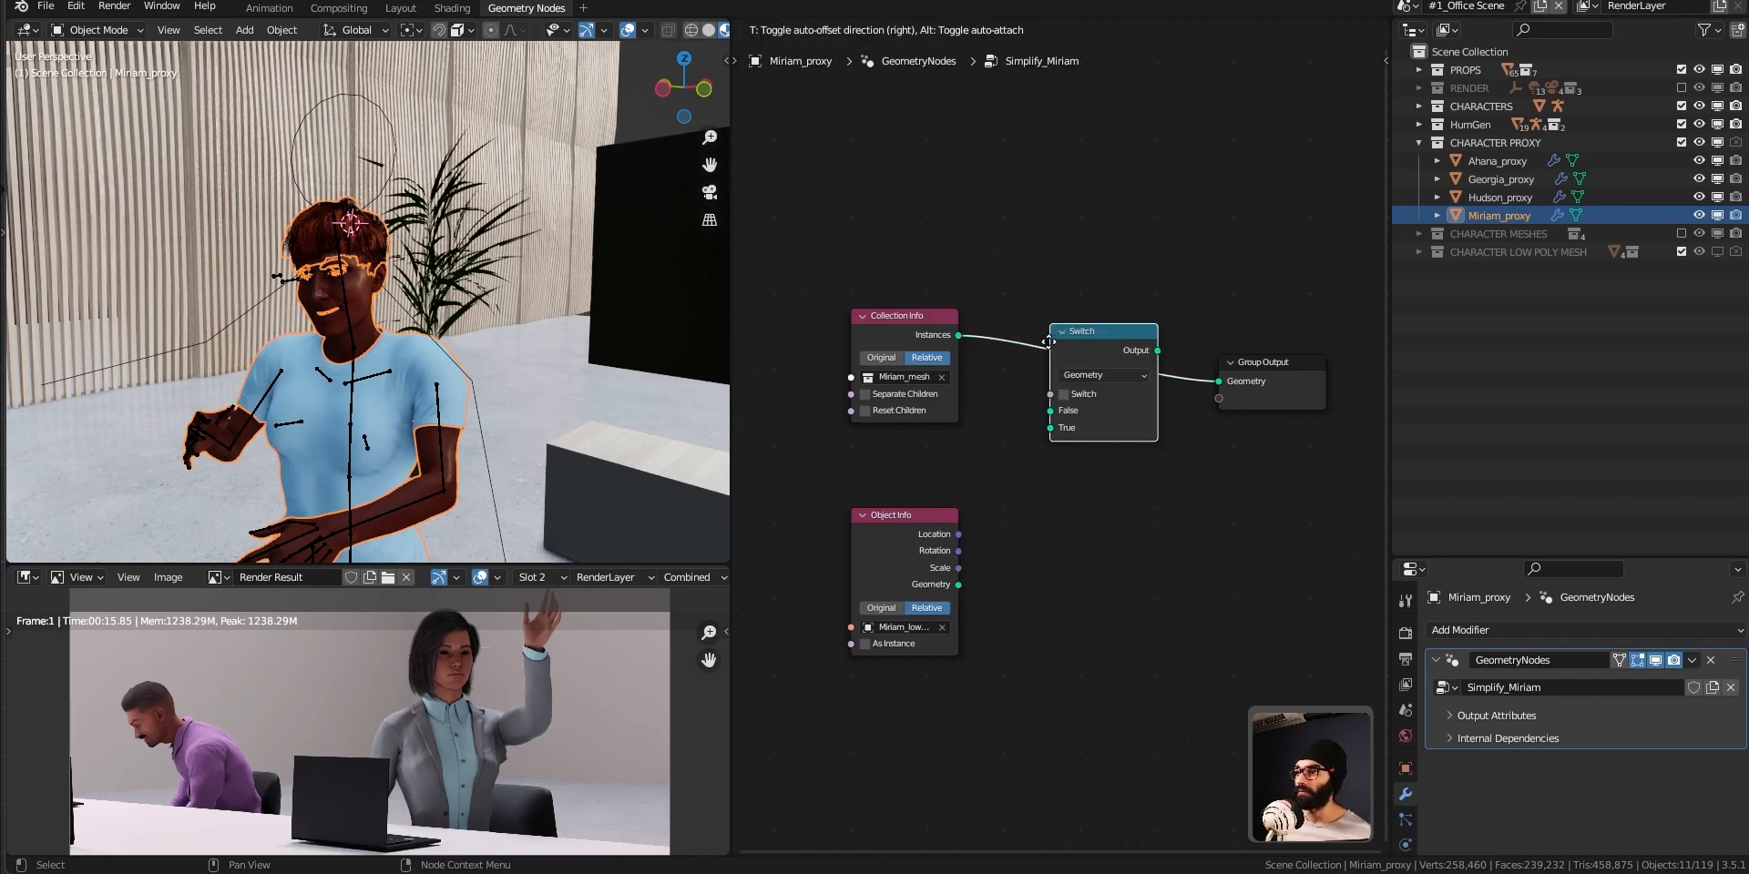
{"action": "left_click", "coordinate": [1049, 341]}
{"action": "left_click", "coordinate": [1266, 380]}
{"action": "left_click", "coordinate": [1134, 341]}
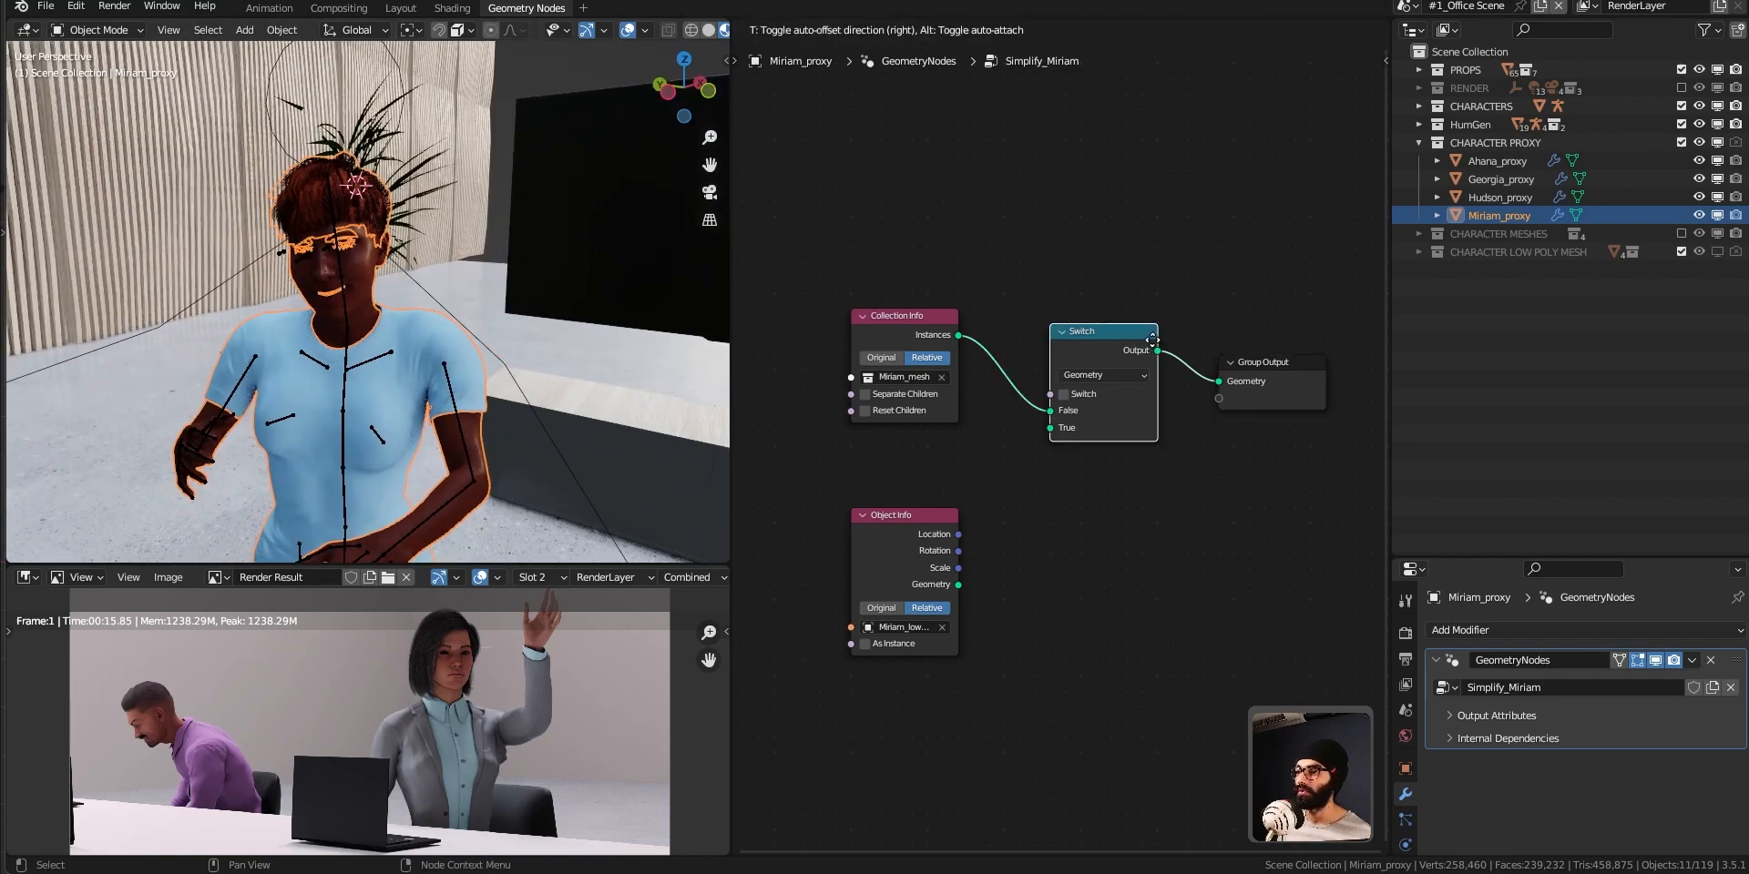
Toggle the Switch node's Switch option to test its False and True outputs, leaving it enabled.
{"action": "left_click", "coordinate": [1064, 393]}
{"action": "left_click", "coordinate": [1064, 394]}
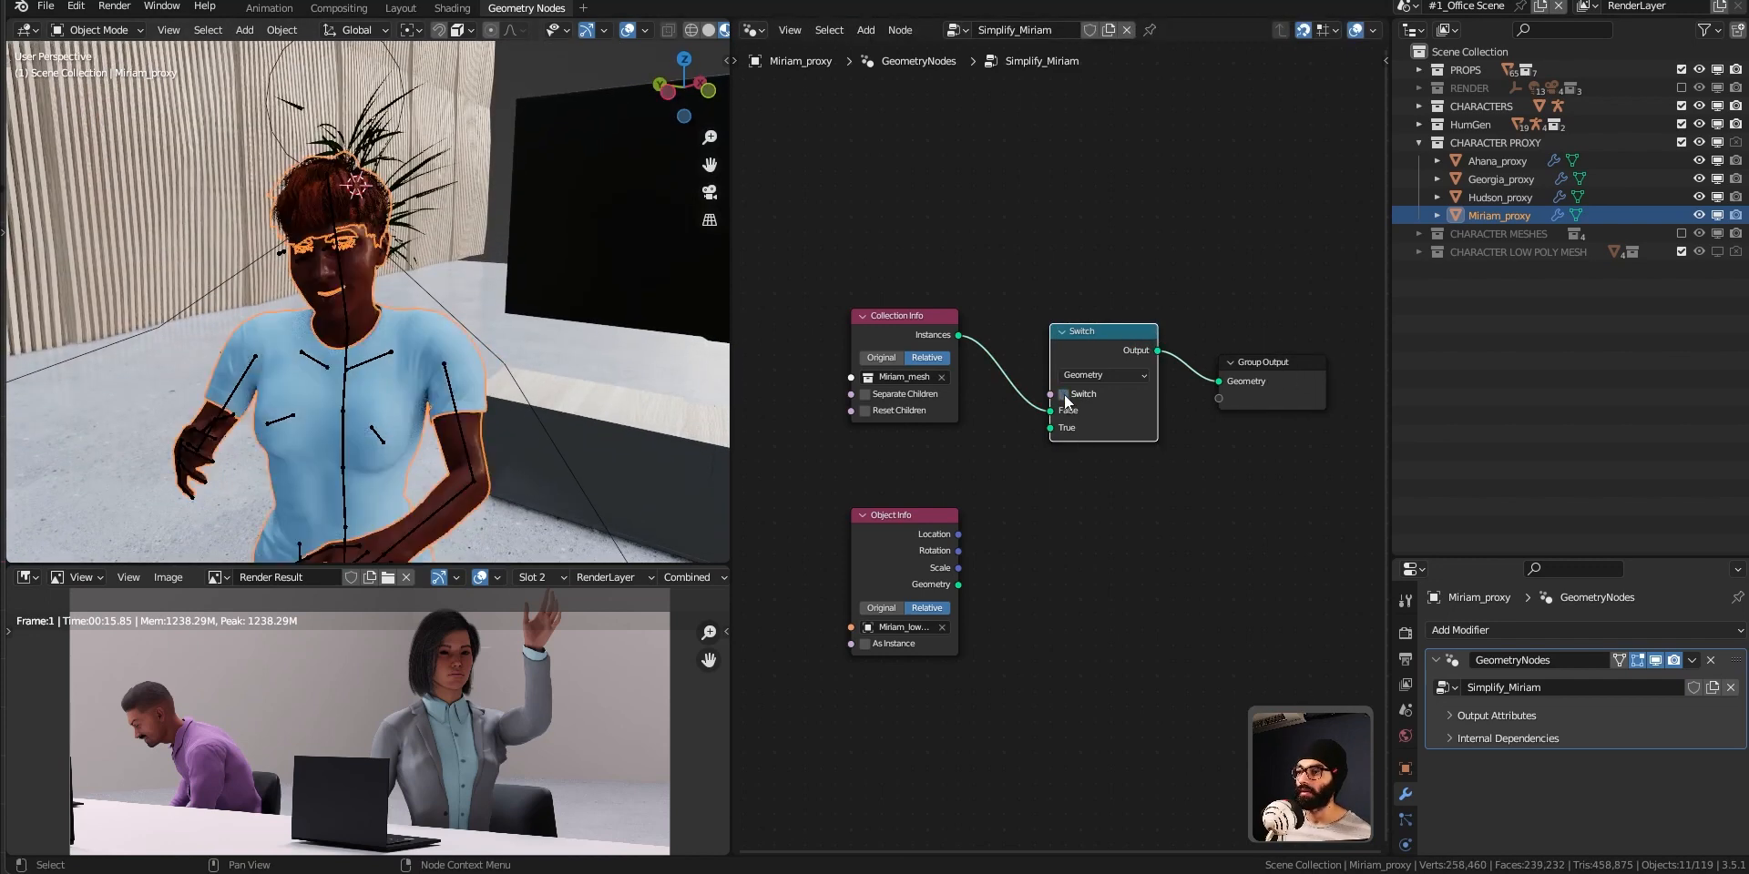
{"action": "left_click", "coordinate": [1064, 394]}
{"action": "left_click", "coordinate": [1061, 394]}
{"action": "left_click", "coordinate": [1062, 395]}
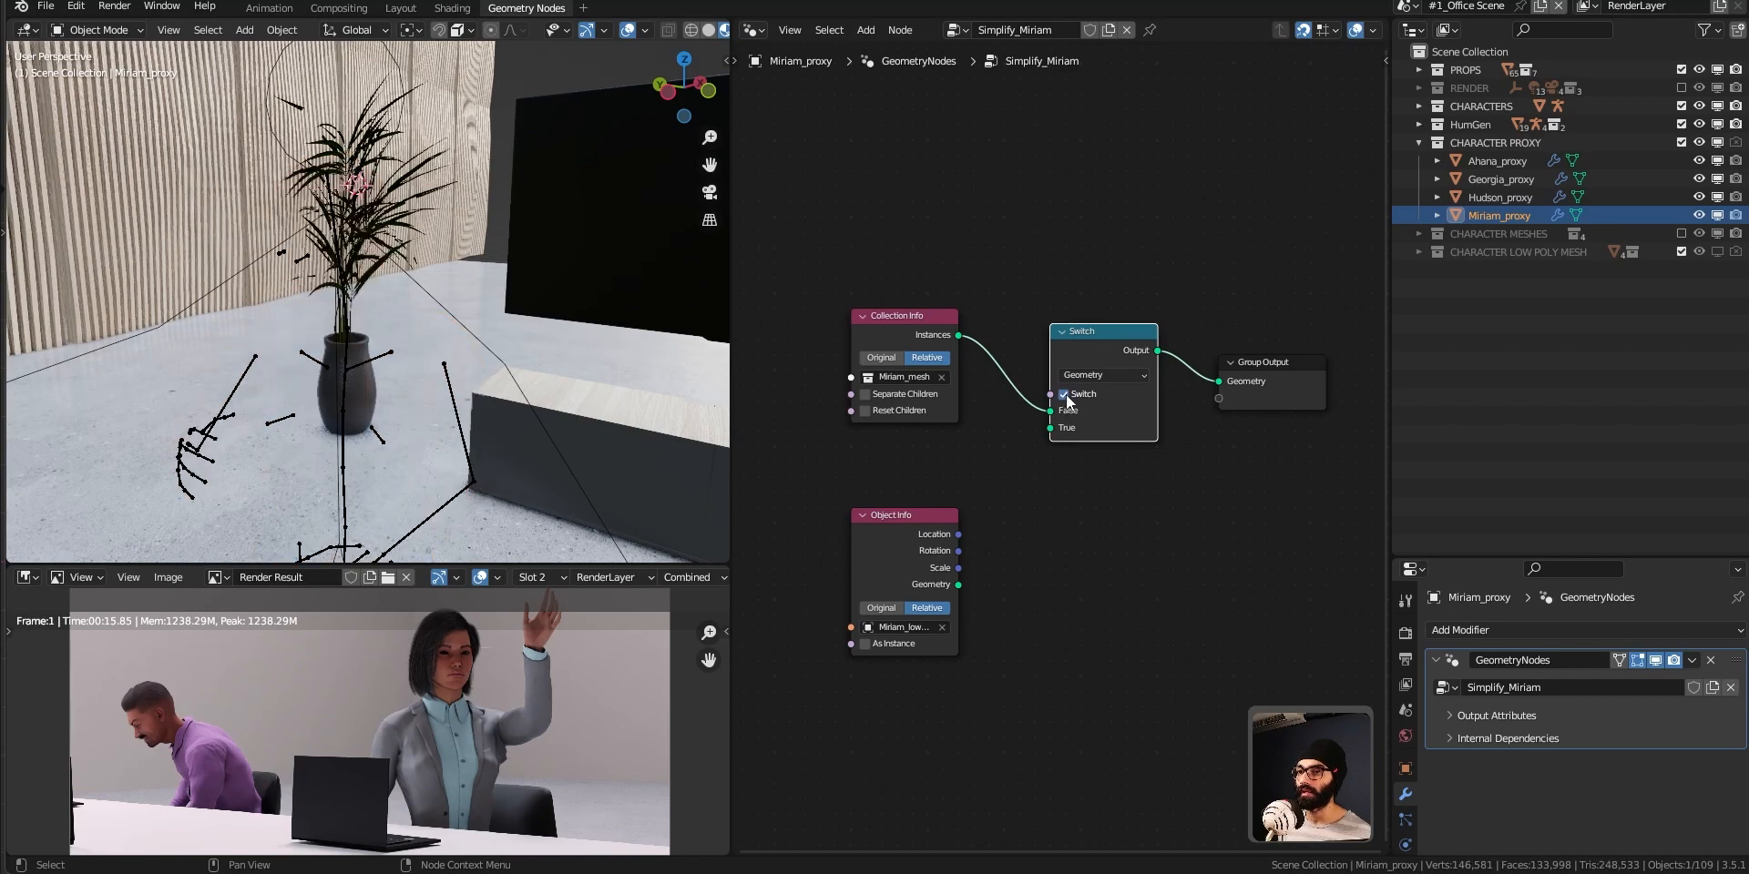
{"action": "left_click", "coordinate": [1064, 395]}
{"action": "left_click", "coordinate": [1065, 396]}
{"action": "left_click", "coordinate": [1064, 394]}
{"action": "left_click", "coordinate": [1064, 394]}
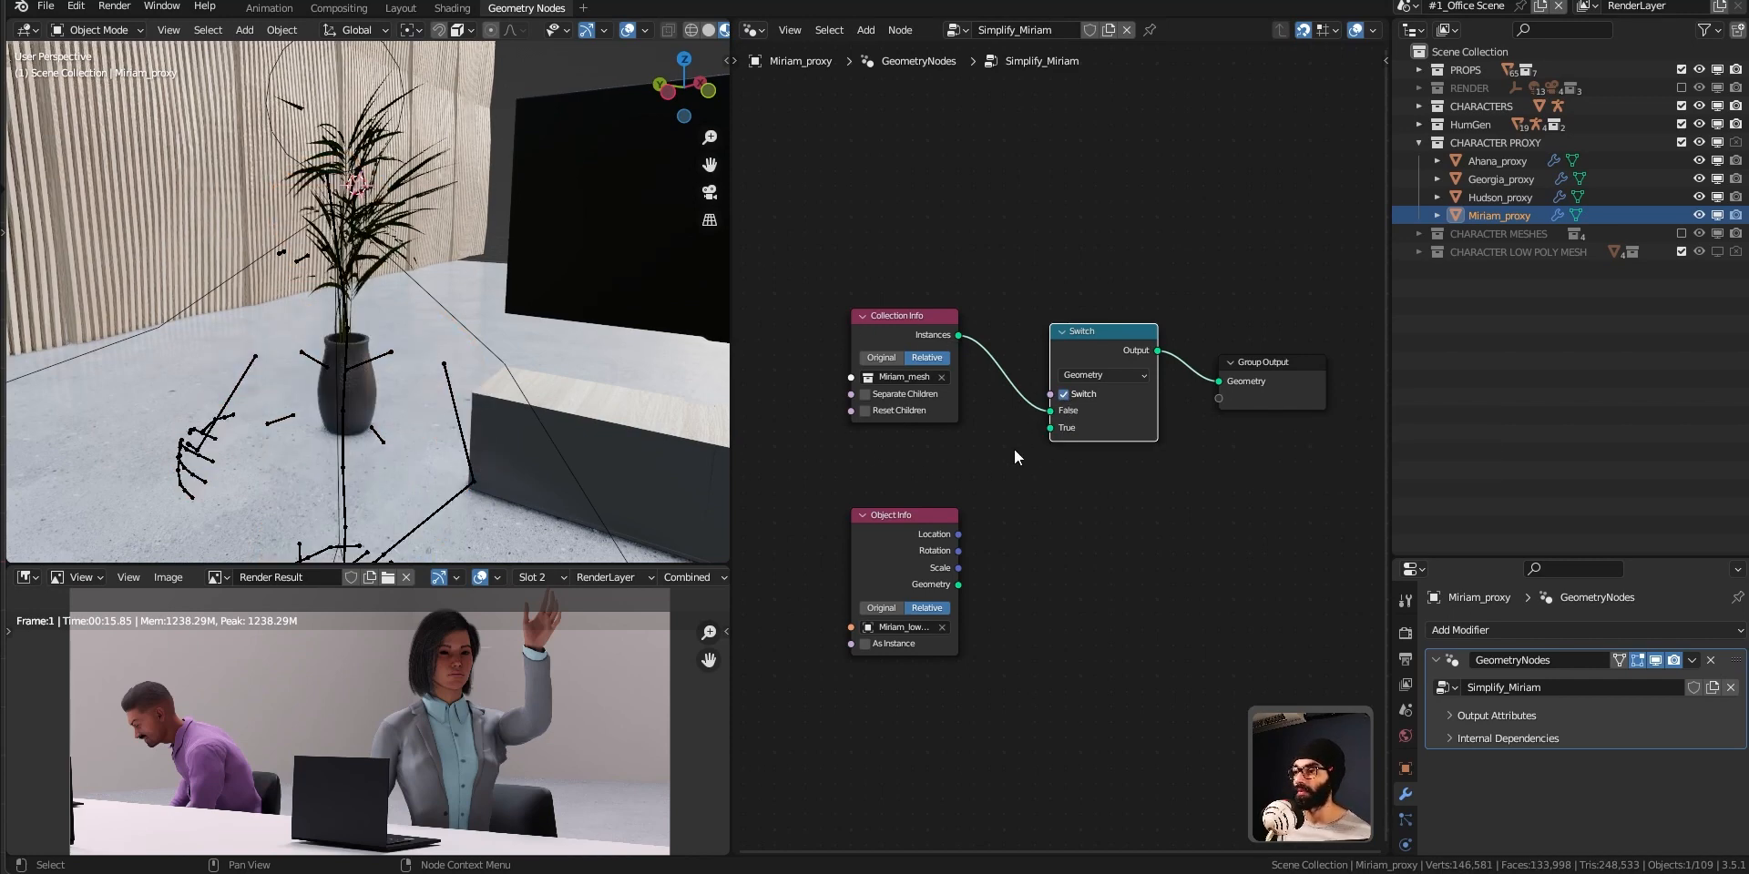
Connect the Object Info node's Geometry output to the Switch node's True input.
{"action": "left_click_drag", "start_coordinate": [1051, 428], "coordinate": [1112, 444]}
{"action": "left_click_drag", "start_coordinate": [861, 538], "coordinate": [919, 543]}
{"action": "middle_click_drag", "start_coordinate": [1022, 631], "coordinate": [1087, 610]}
{"action": "left_click_drag", "start_coordinate": [1025, 564], "coordinate": [1117, 406]}
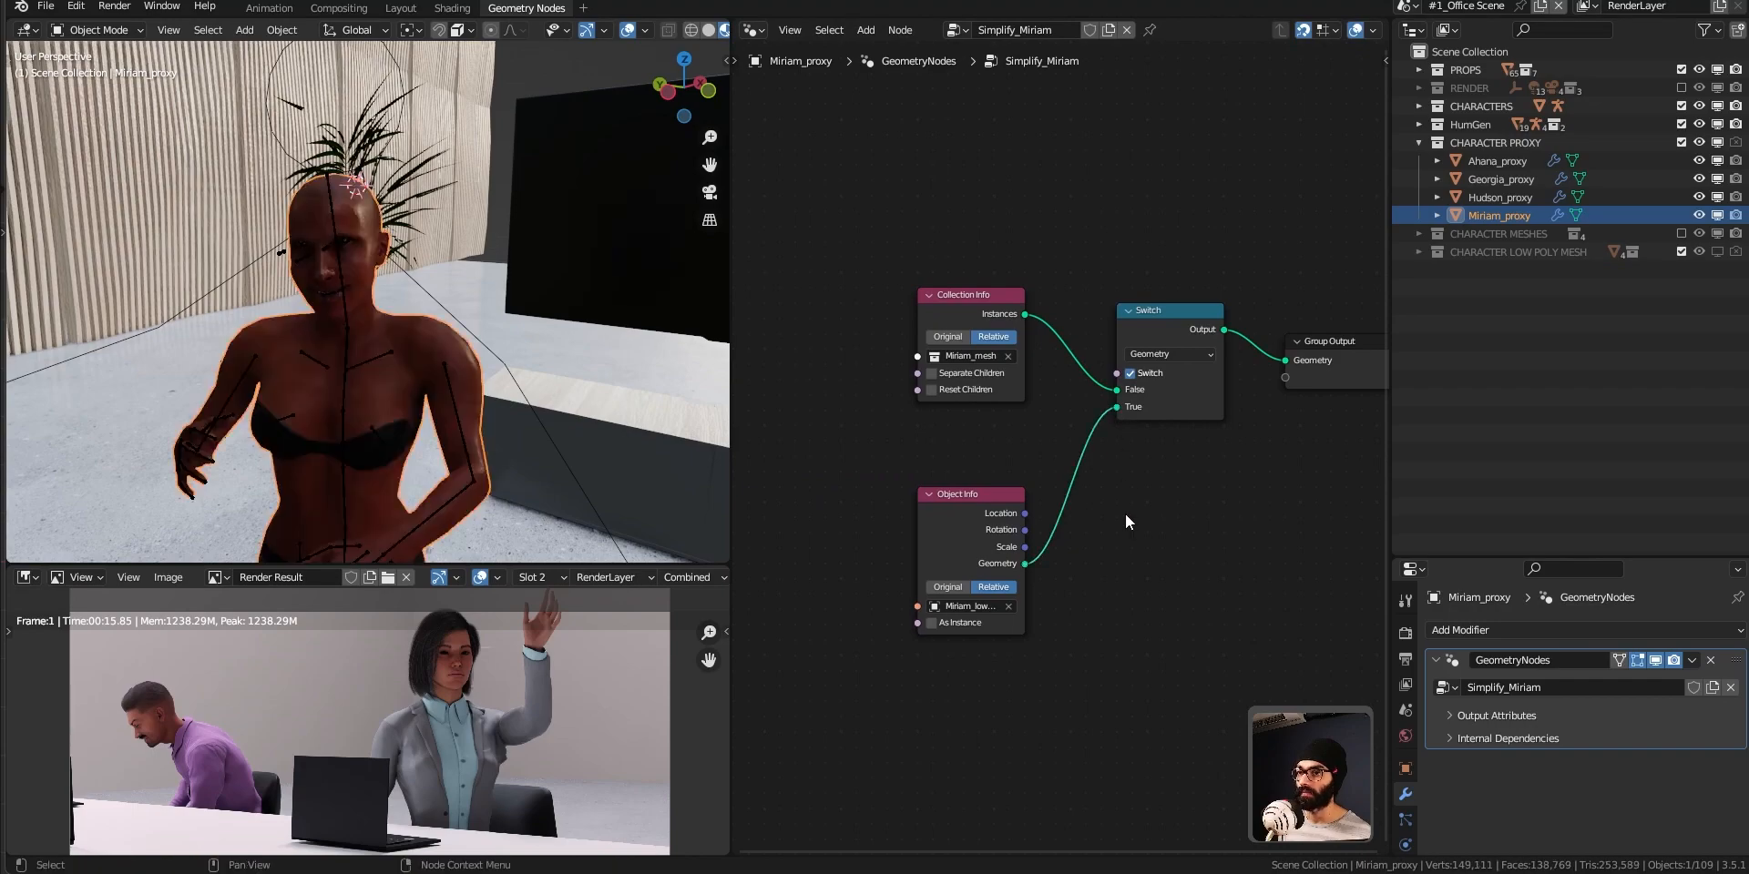
Set the viewport to Solid shading and toggle the Switch option to compare the low-poly body with the full character.
{"action": "mouse_move", "coordinate": [489, 406]}
{"action": "middle_mouse_down"}
{"action": "mouse_move", "coordinate": [256, 412]}
{"action": "mouse_move", "coordinate": [404, 339]}
{"action": "mouse_move", "coordinate": [565, 367]}
{"action": "mouse_move", "coordinate": [303, 353]}
{"action": "mouse_move", "coordinate": [358, 303]}
{"action": "mouse_move", "coordinate": [428, 310]}
{"action": "middle_mouse_up"}
{"action": "key", "text": "z"}
{"action": "left_click", "coordinate": [558, 368]}
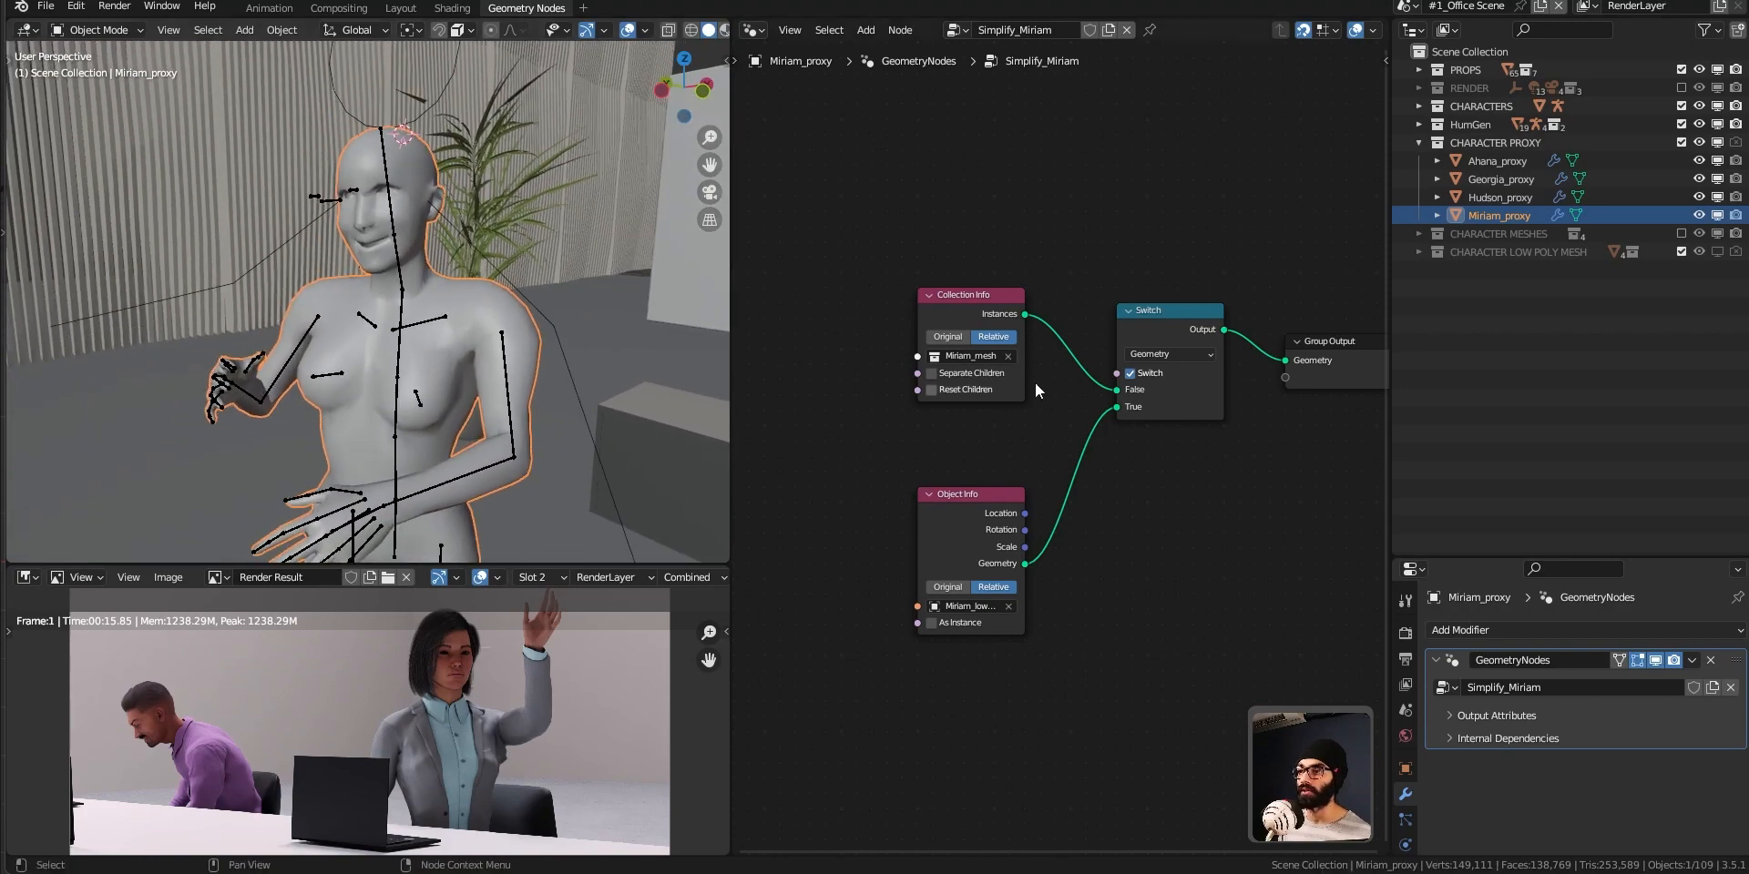
{"action": "left_click", "coordinate": [1132, 372]}
{"action": "left_click", "coordinate": [1132, 372]}
{"action": "left_click", "coordinate": [1132, 372]}
{"action": "middle_click_drag", "start_coordinate": [407, 416], "coordinate": [602, 395]}
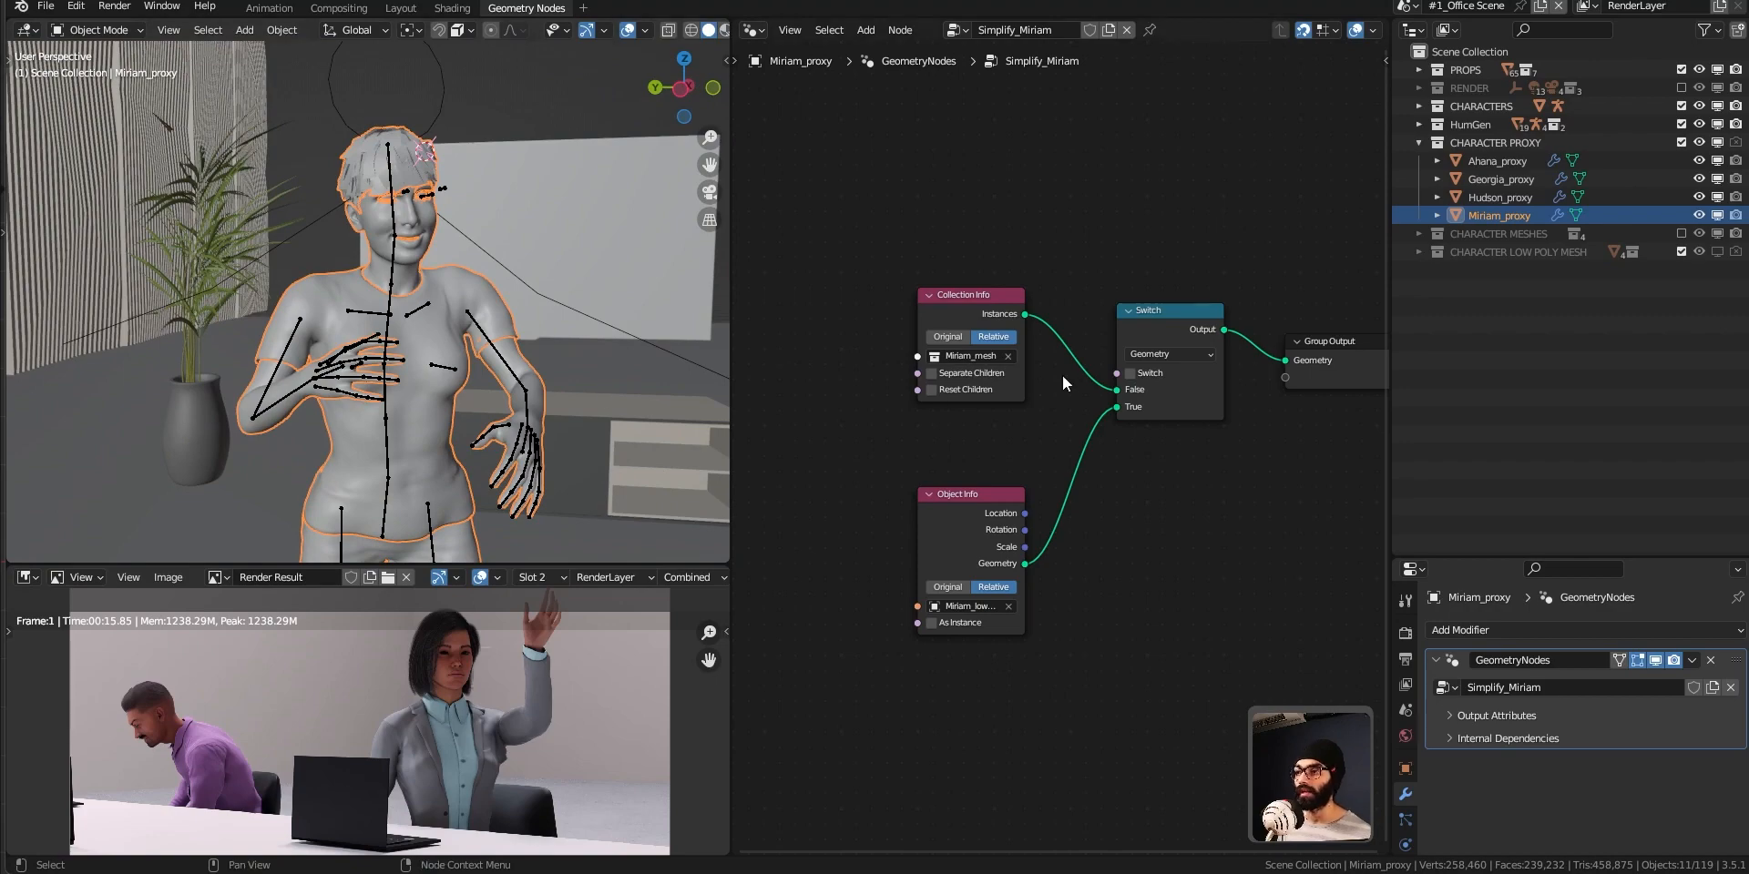
{"action": "middle_click_drag", "start_coordinate": [508, 359], "coordinate": [592, 369]}
{"action": "scroll", "coordinate": [407, 347], "scroll_direction": "up", "scroll_amount": 5}
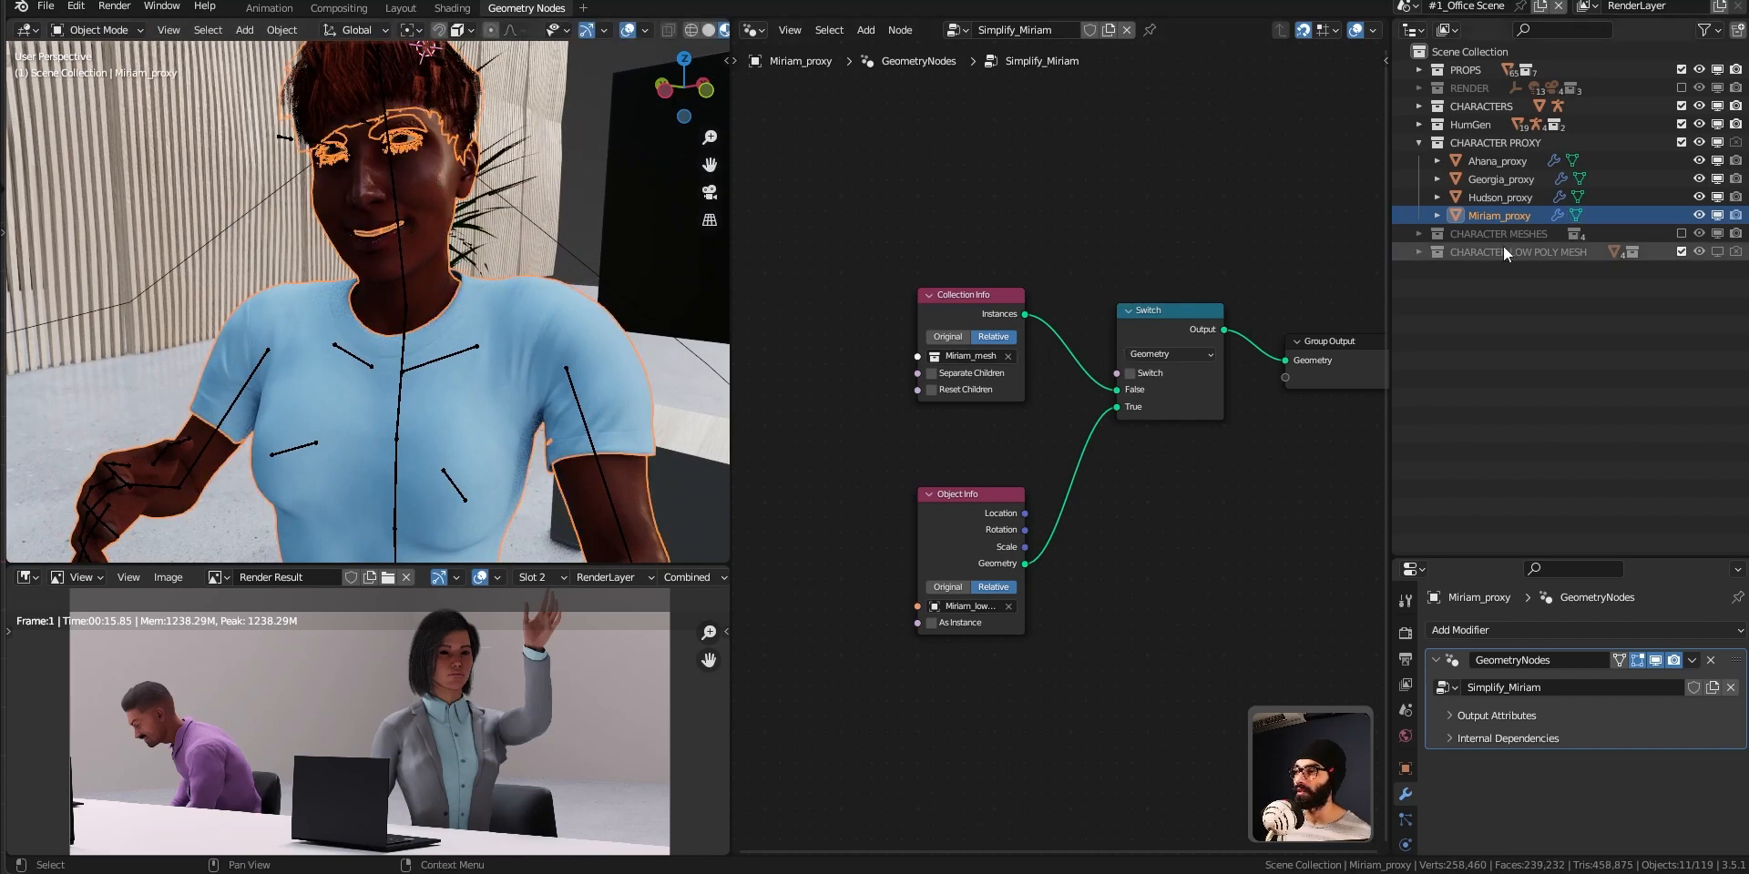
Enable the Switch option again, inspect the low-poly body in rendered and solid views, and leave the option on.
{"action": "left_click", "coordinate": [1130, 373]}
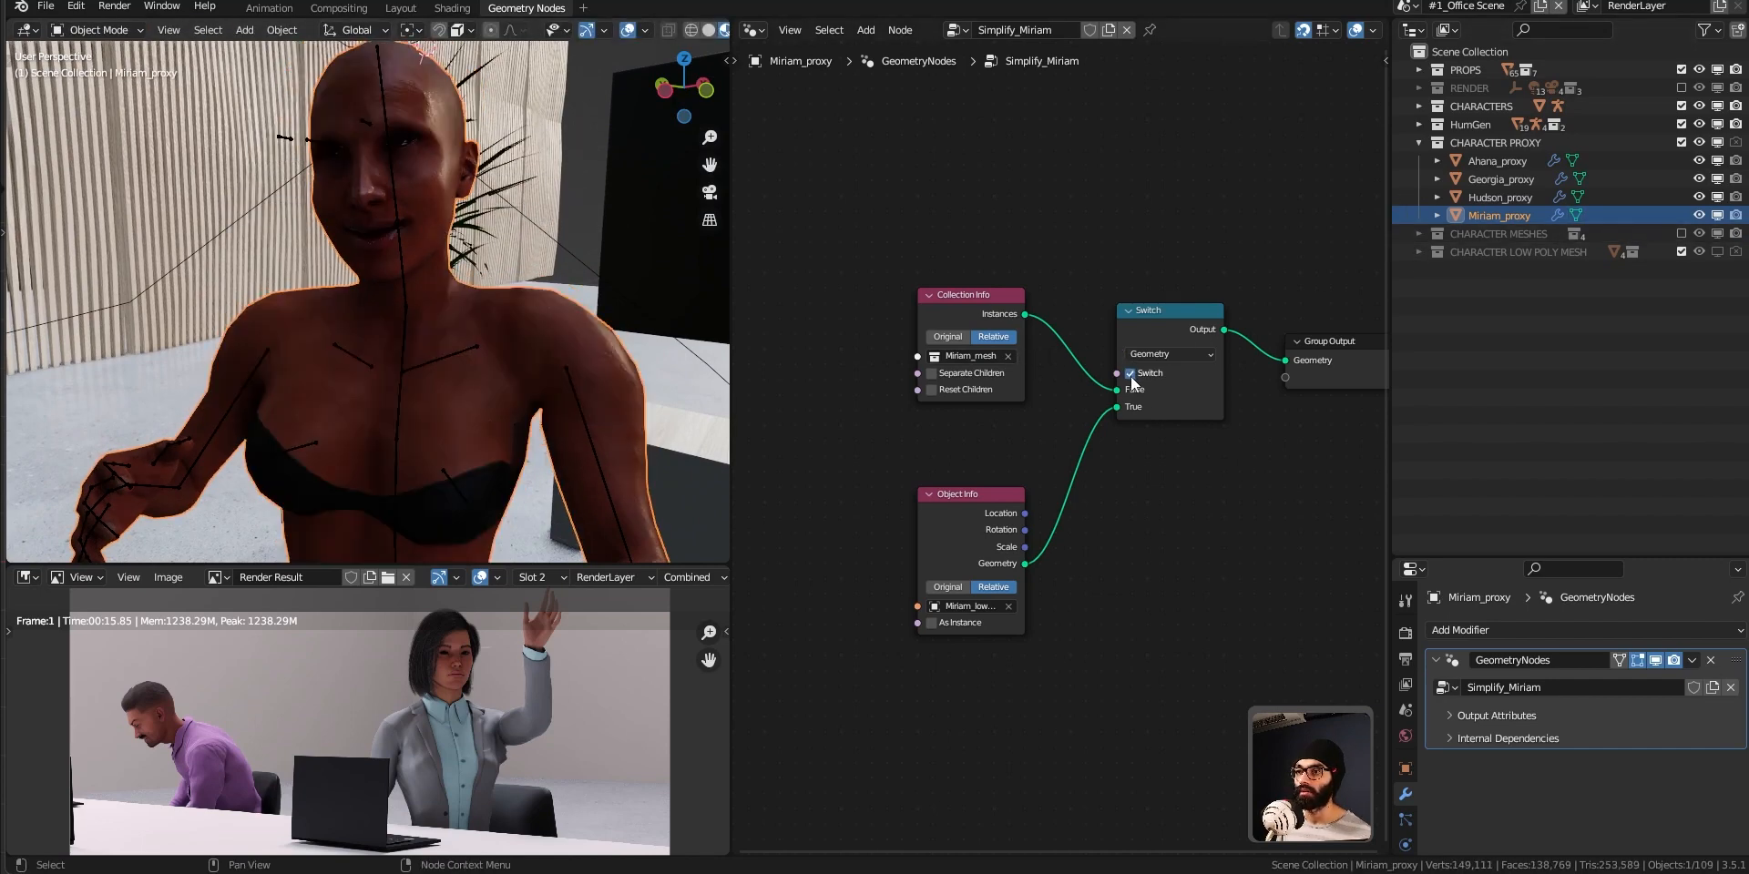
{"action": "scroll", "coordinate": [534, 428], "scroll_direction": "down", "scroll_amount": 3}
{"action": "middle_click_drag", "start_coordinate": [534, 428], "coordinate": [534, 303]}
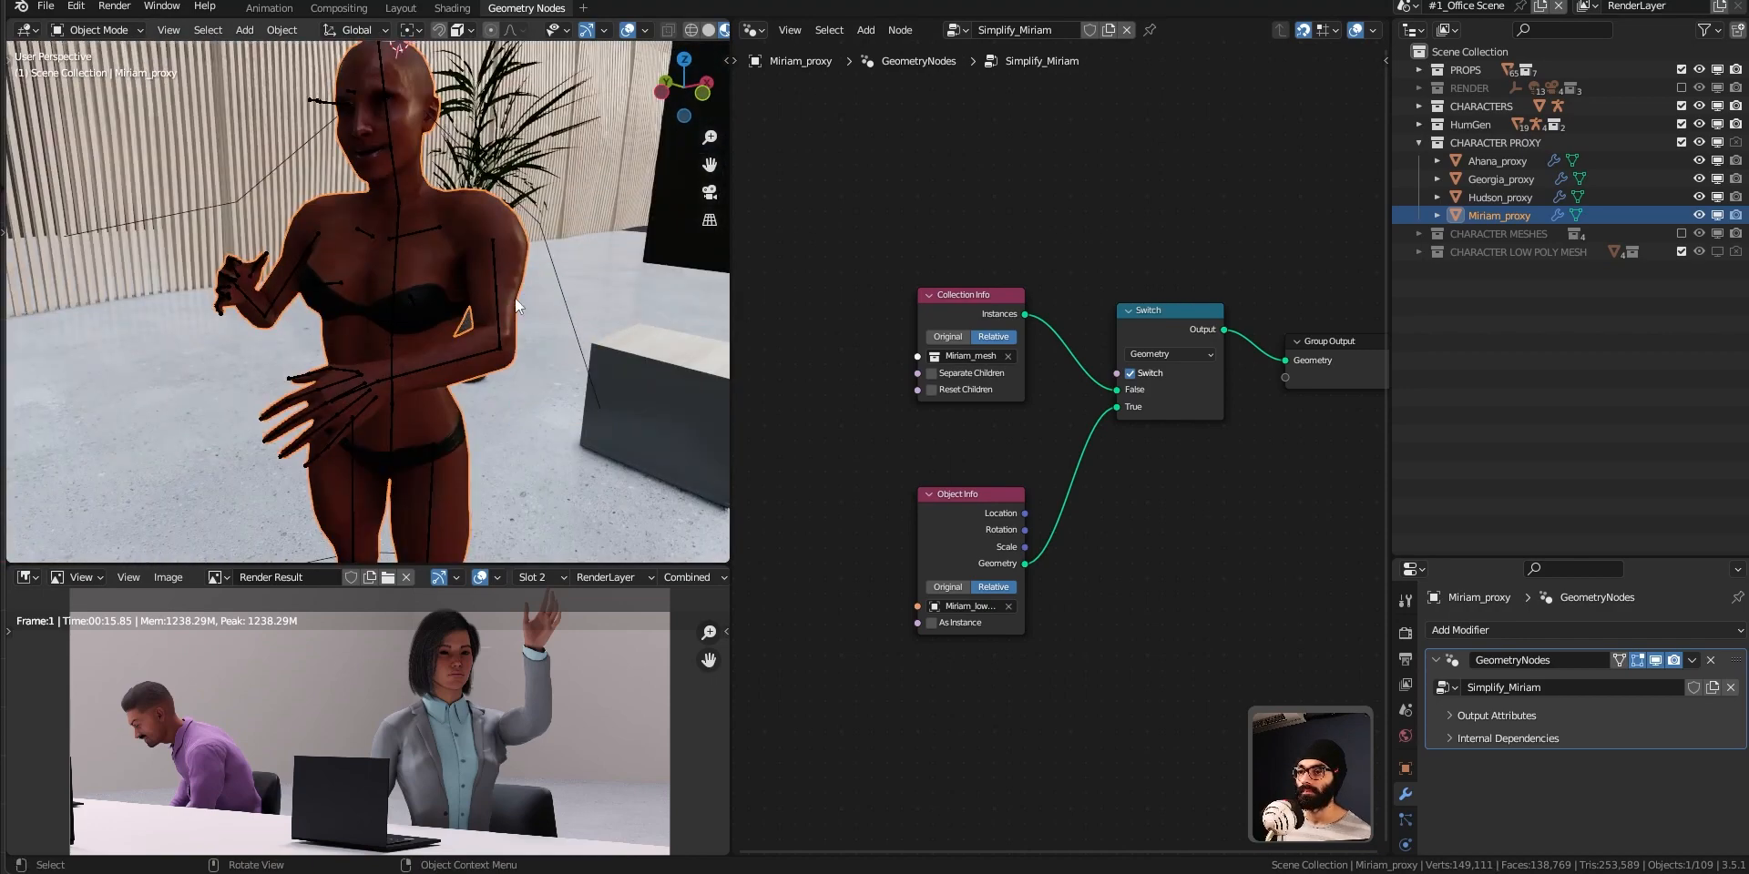
{"action": "left_click", "coordinate": [1130, 374]}
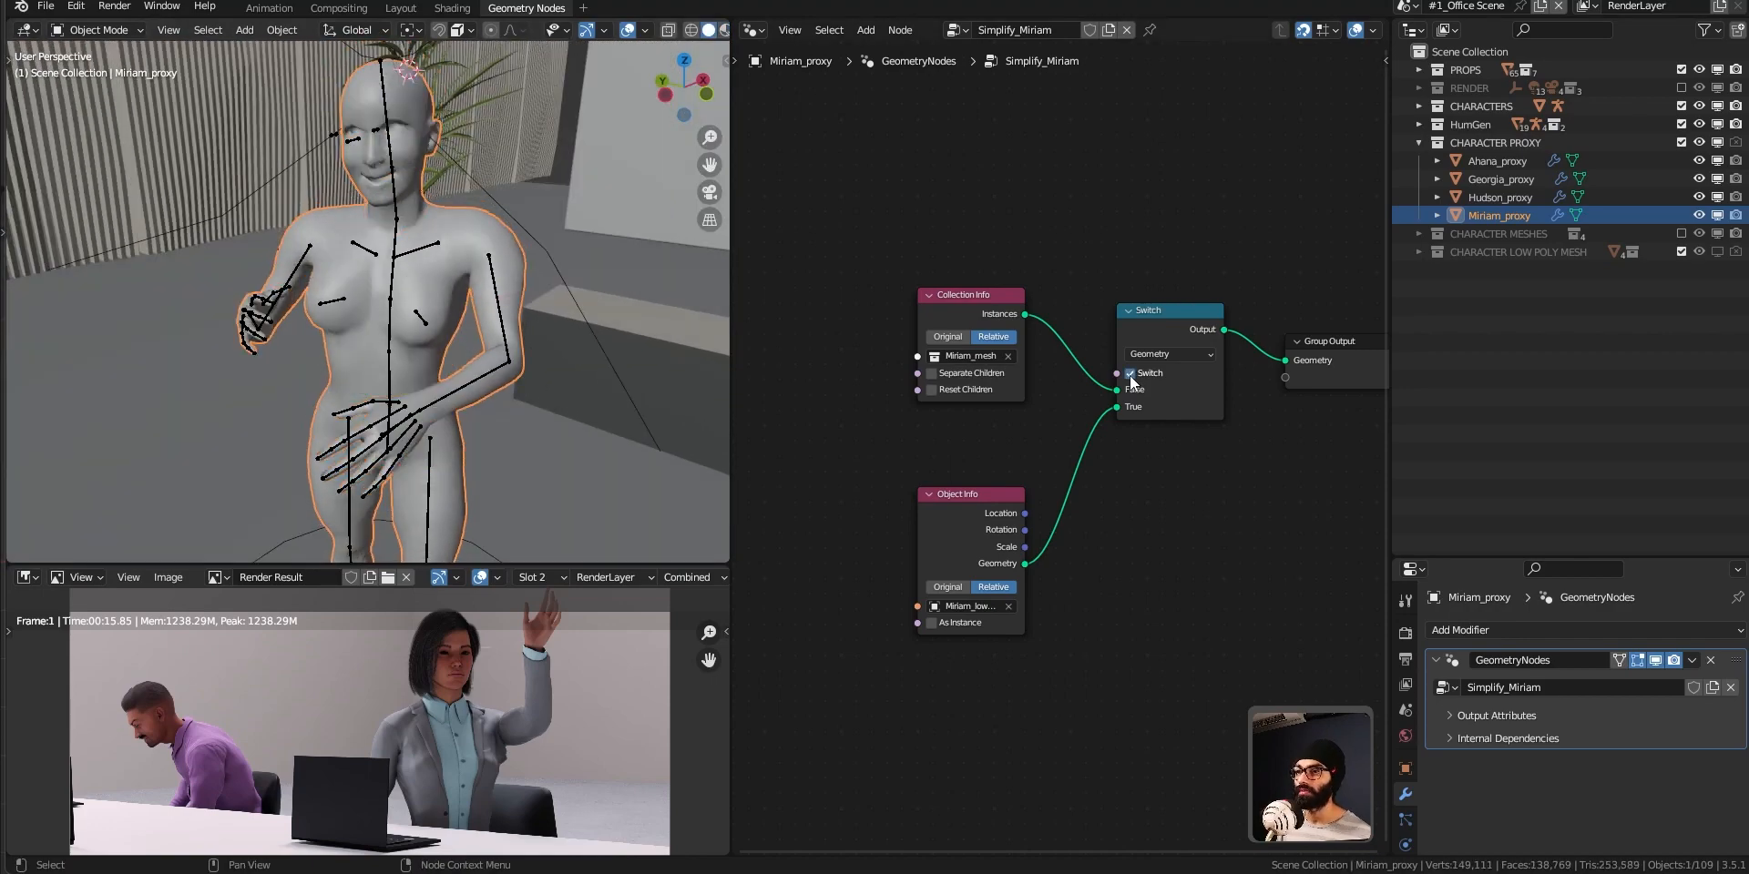
{"action": "left_click", "coordinate": [1131, 375]}
{"action": "left_click", "coordinate": [1130, 376]}
Make room in the node tree, add an Is Viewport node, and connect it to the Switch node's Switch input.
{"action": "left_click_drag", "start_coordinate": [965, 301], "coordinate": [827, 301]}
{"action": "middle_click_drag", "start_coordinate": [1041, 381], "coordinate": [1106, 395]}
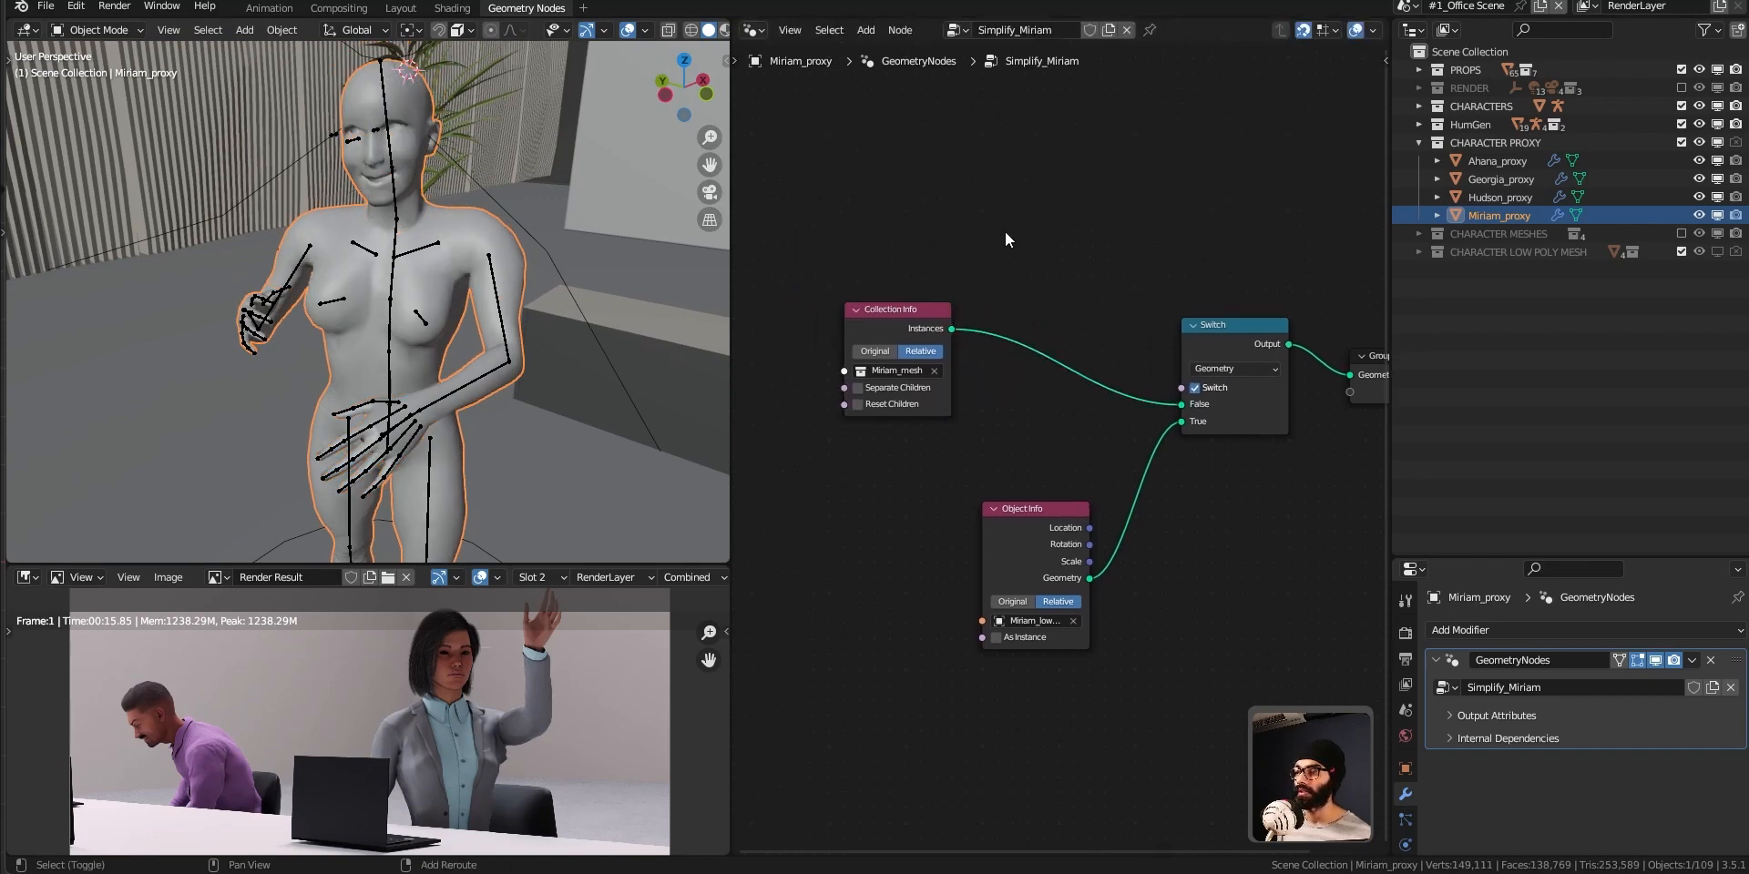
{"action": "key", "text": "shift+a"}
{"action": "left_click", "coordinate": [951, 81]}
{"action": "type", "text": "is"}
{"action": "key", "text": "Return"}
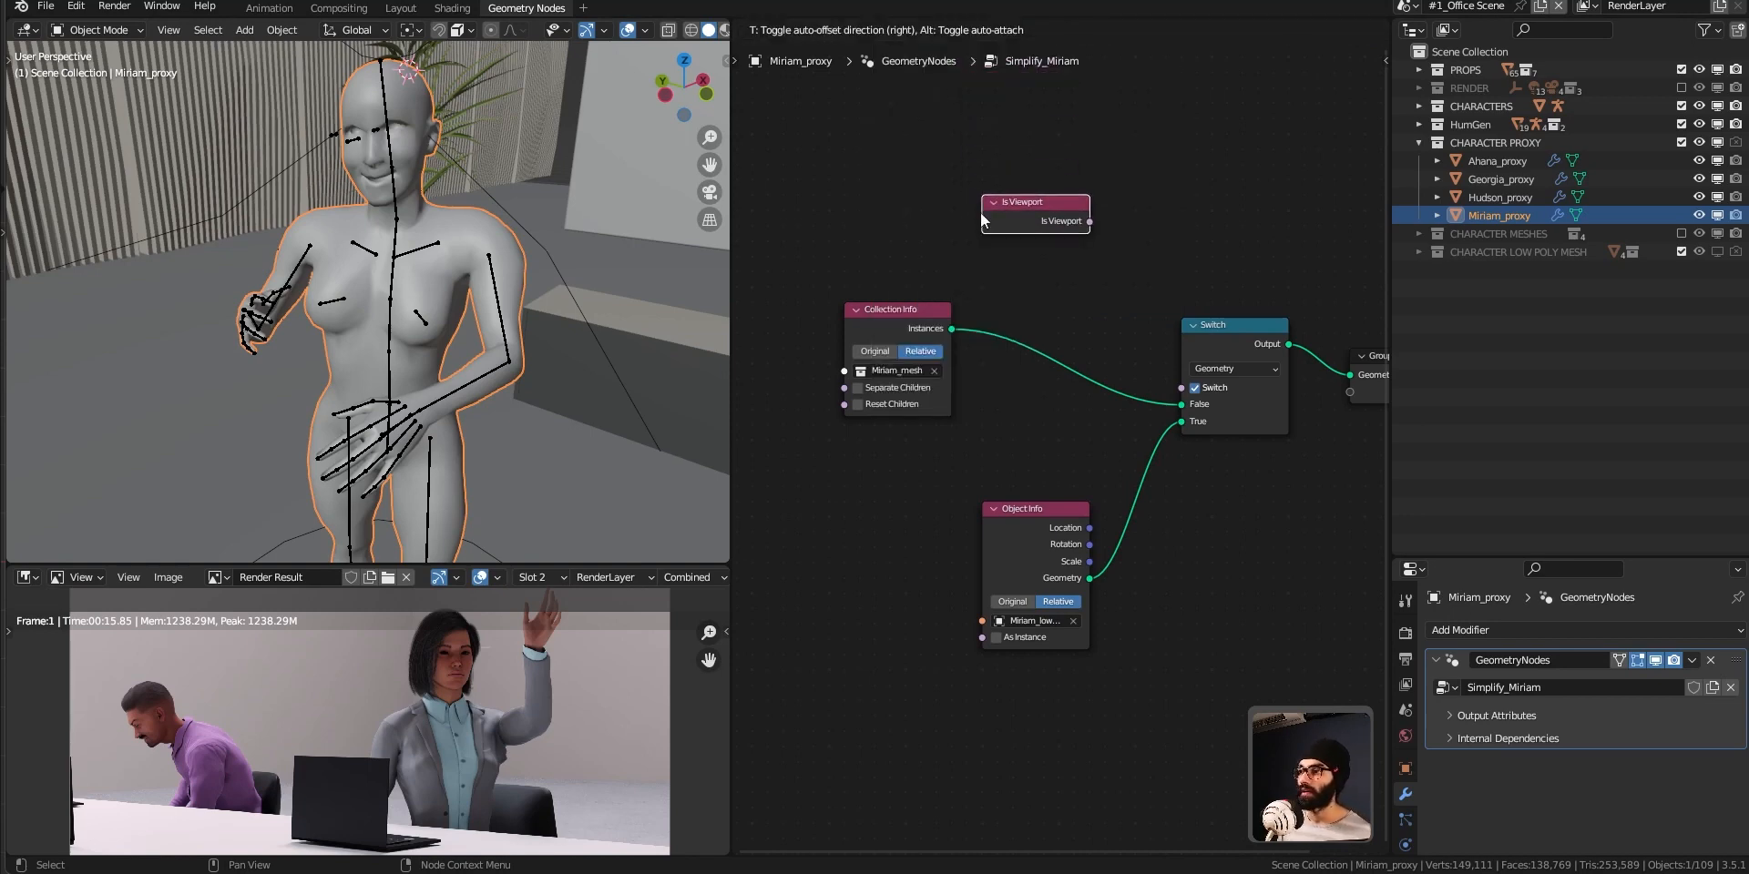
{"action": "left_click", "coordinate": [1100, 222]}
{"action": "left_click_drag", "start_coordinate": [1089, 221], "coordinate": [1181, 387]}
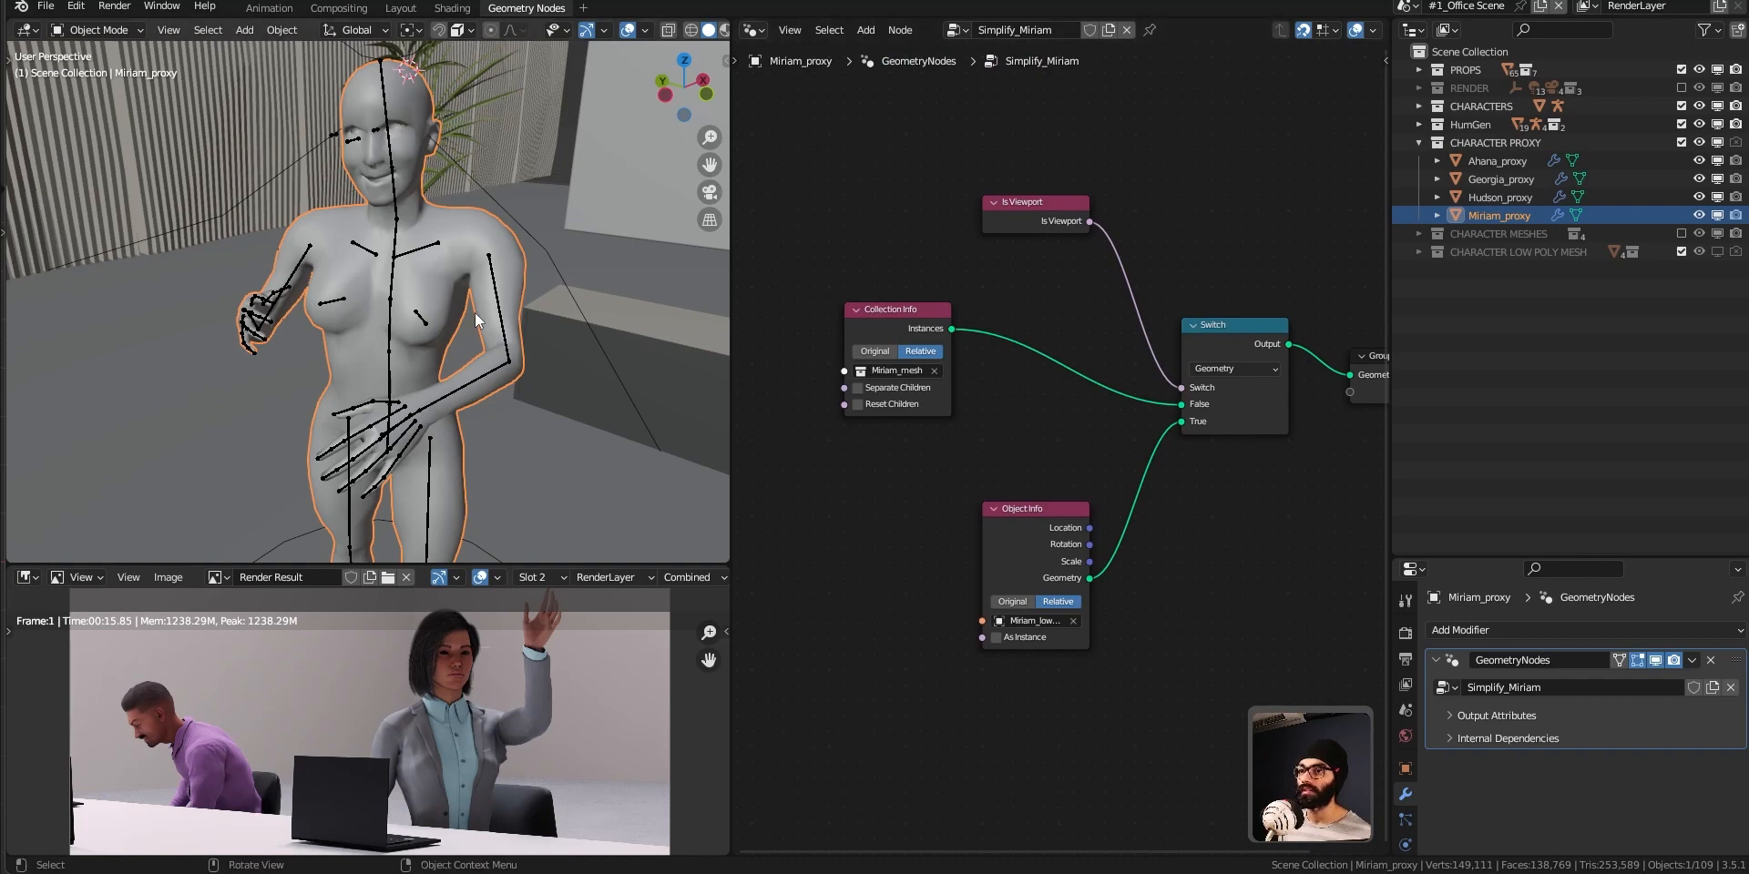
{"action": "left_click_drag", "start_coordinate": [1022, 228], "coordinate": [915, 228]}
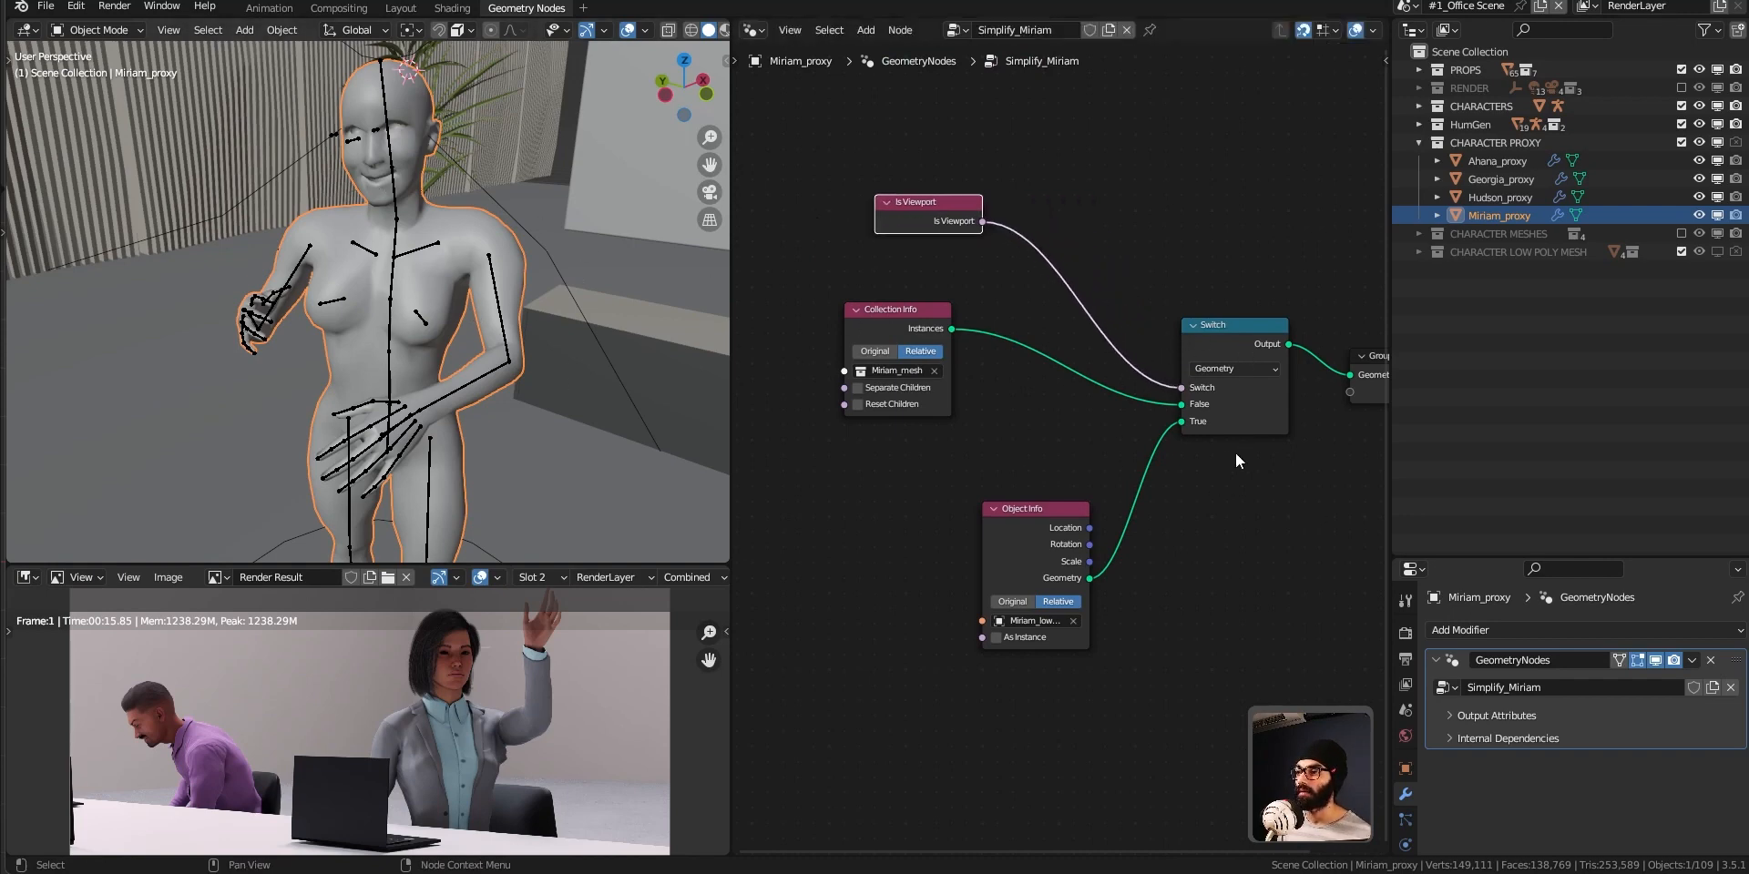
Line up the Object Info node below Collection Info and shift the Switch and Group Output nodes to make room.
{"action": "left_click", "coordinate": [1029, 529]}
{"action": "left_click_drag", "start_coordinate": [1008, 535], "coordinate": [894, 538]}
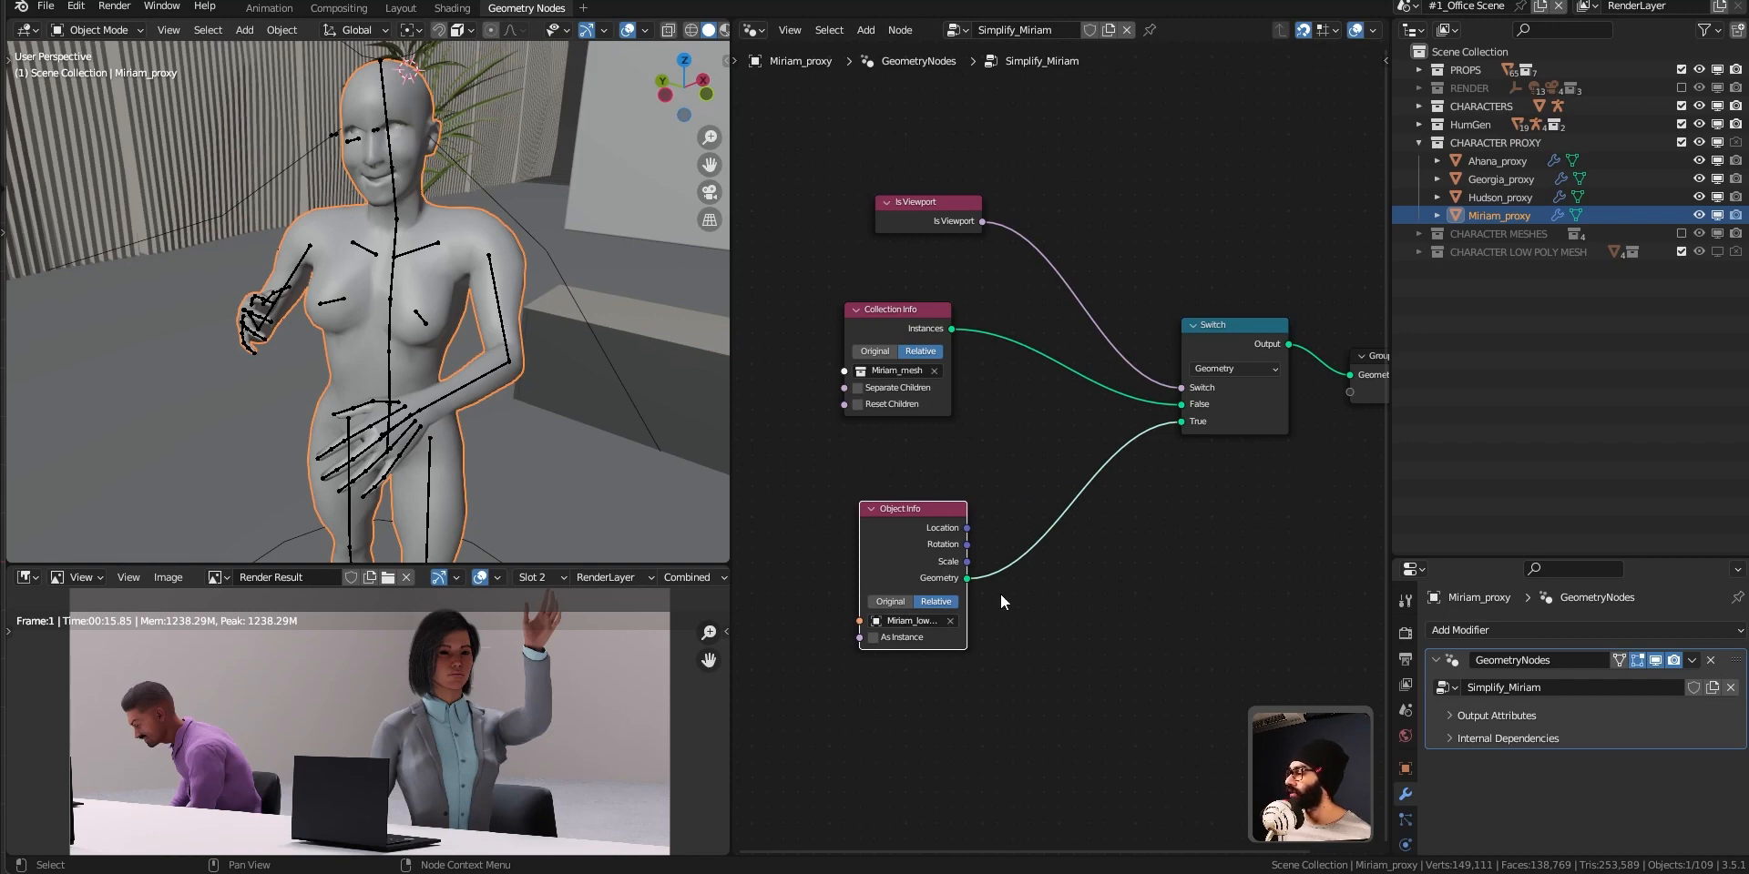
{"action": "left_click", "coordinate": [1081, 556]}
{"action": "middle_click_drag", "start_coordinate": [1081, 557], "coordinate": [1009, 557]}
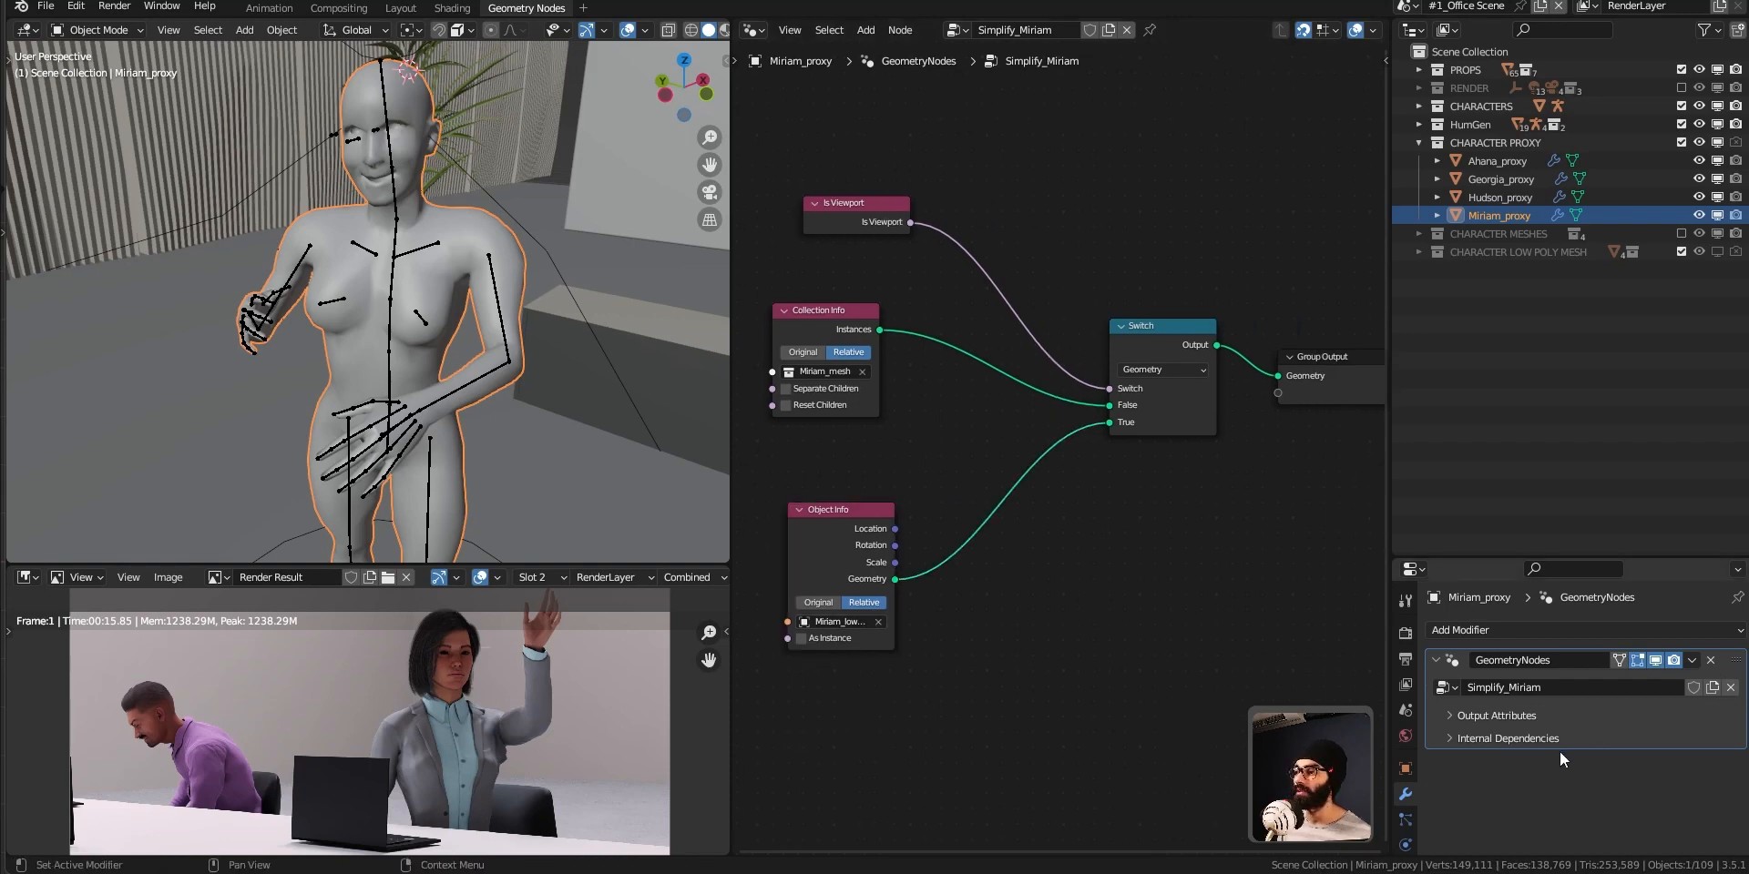
{"action": "left_click_drag", "start_coordinate": [1119, 261], "coordinate": [1341, 369]}
{"action": "left_click_drag", "start_coordinate": [1164, 330], "coordinate": [1195, 333]}
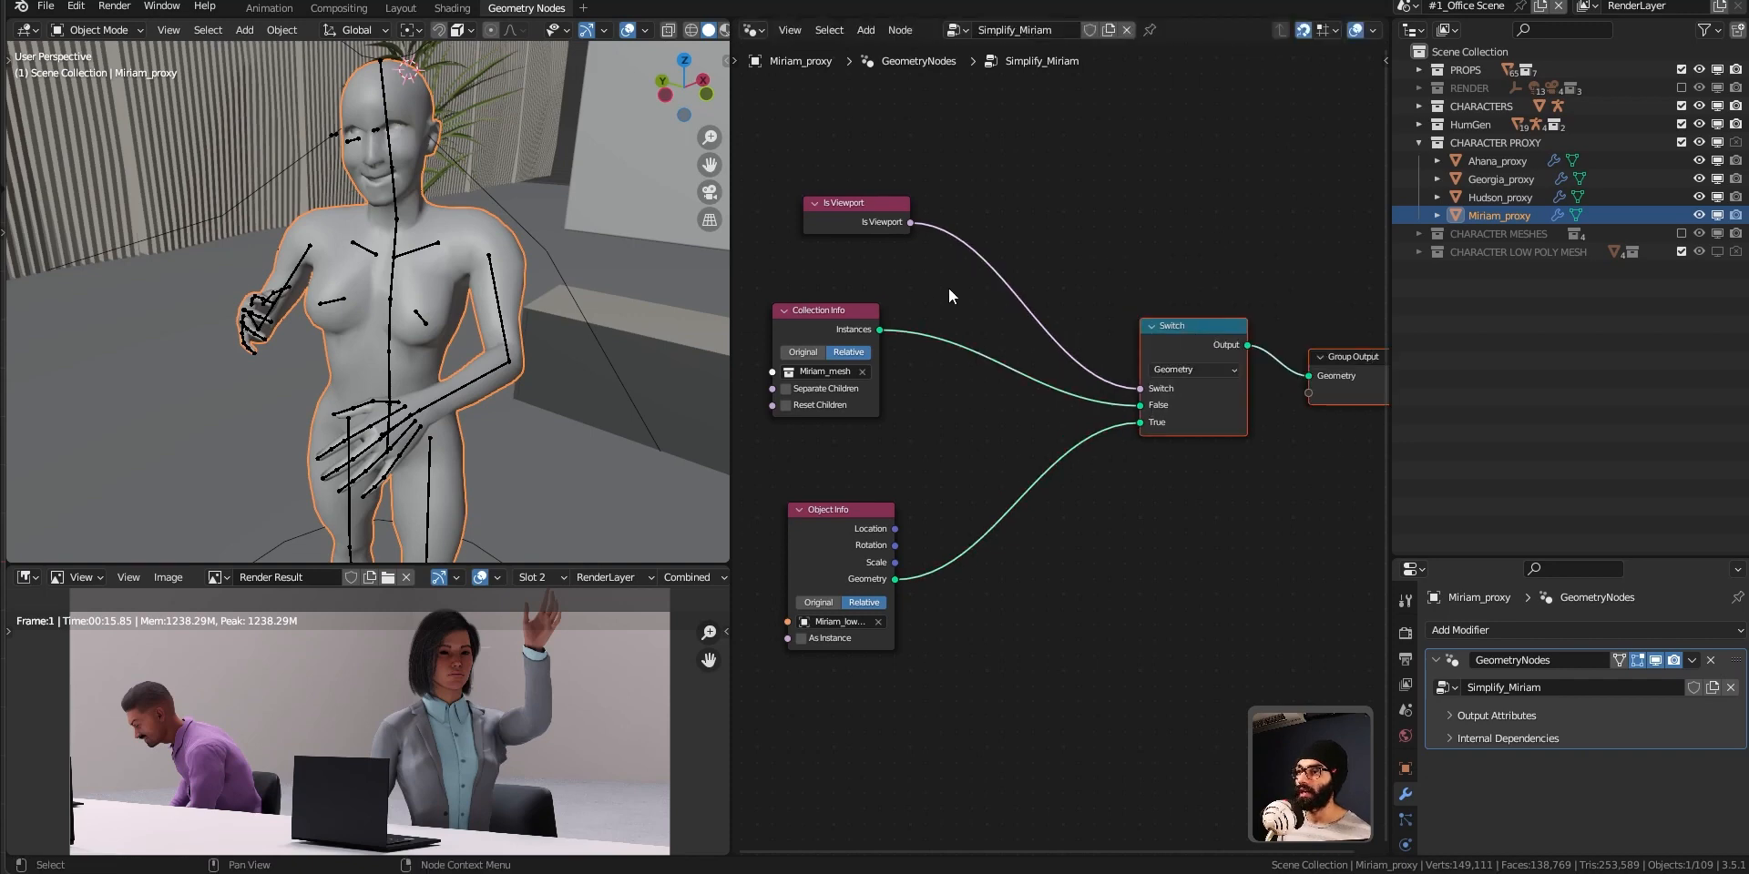
Add a Boolean Math node set to And and insert it between the Is Viewport and Switch nodes.
{"action": "left_click", "coordinate": [948, 288]}
{"action": "key", "text": "shift+a"}
{"action": "left_click", "coordinate": [950, 289]}
{"action": "type", "text": "boole"}
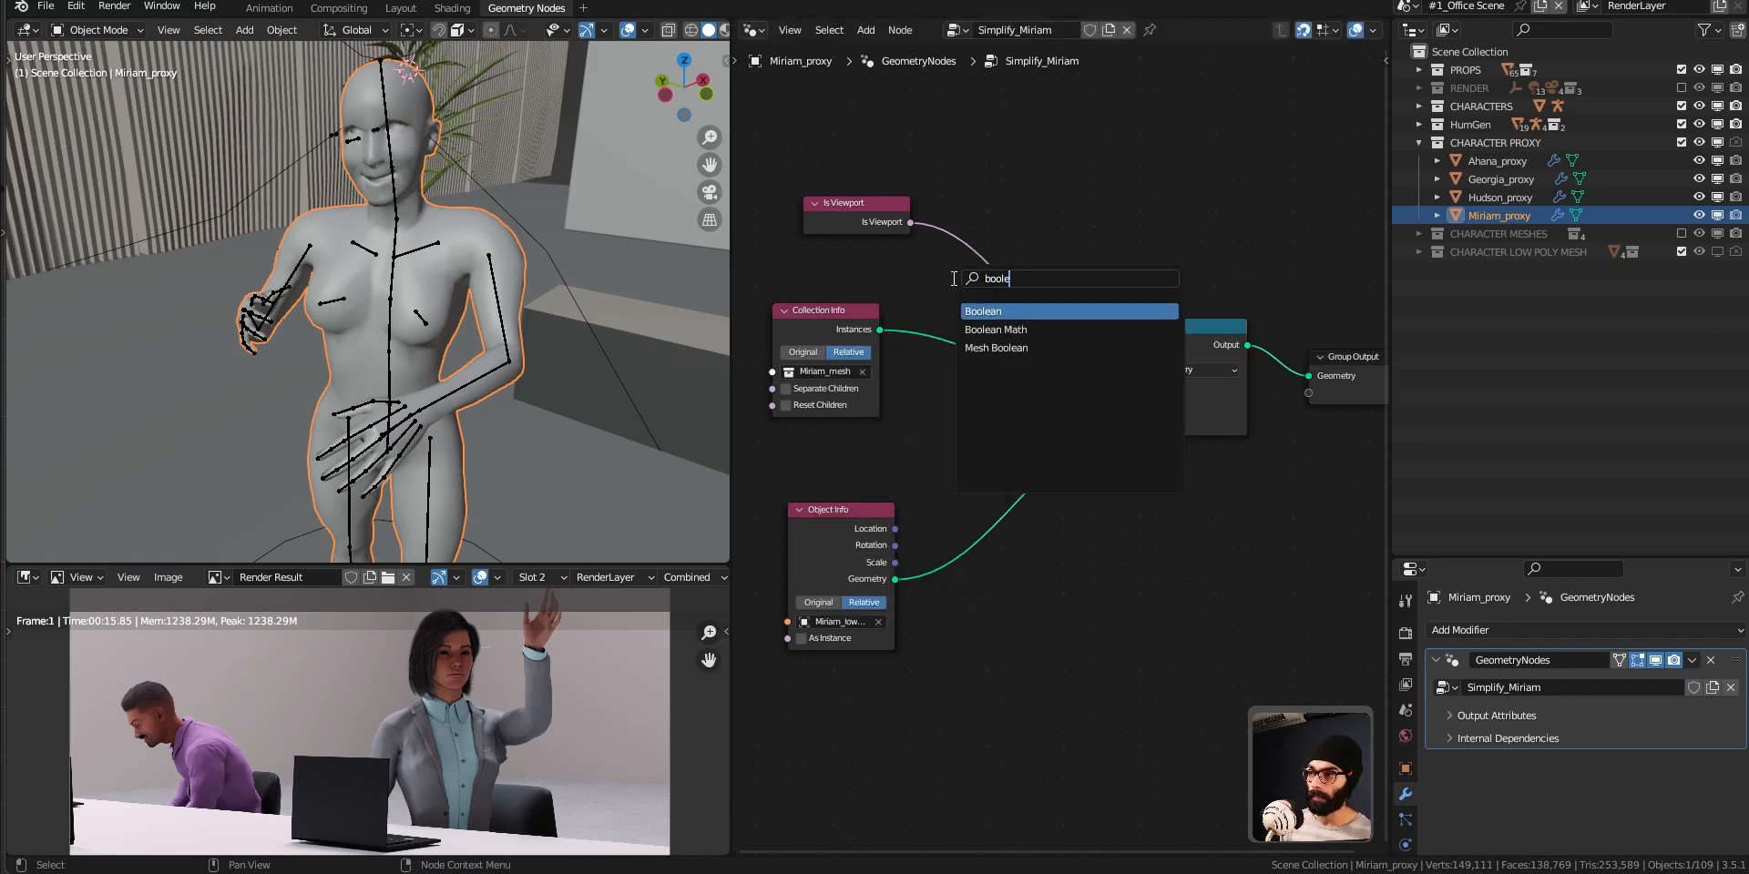
{"action": "left_click", "coordinate": [996, 329]}
{"action": "left_click", "coordinate": [986, 293]}
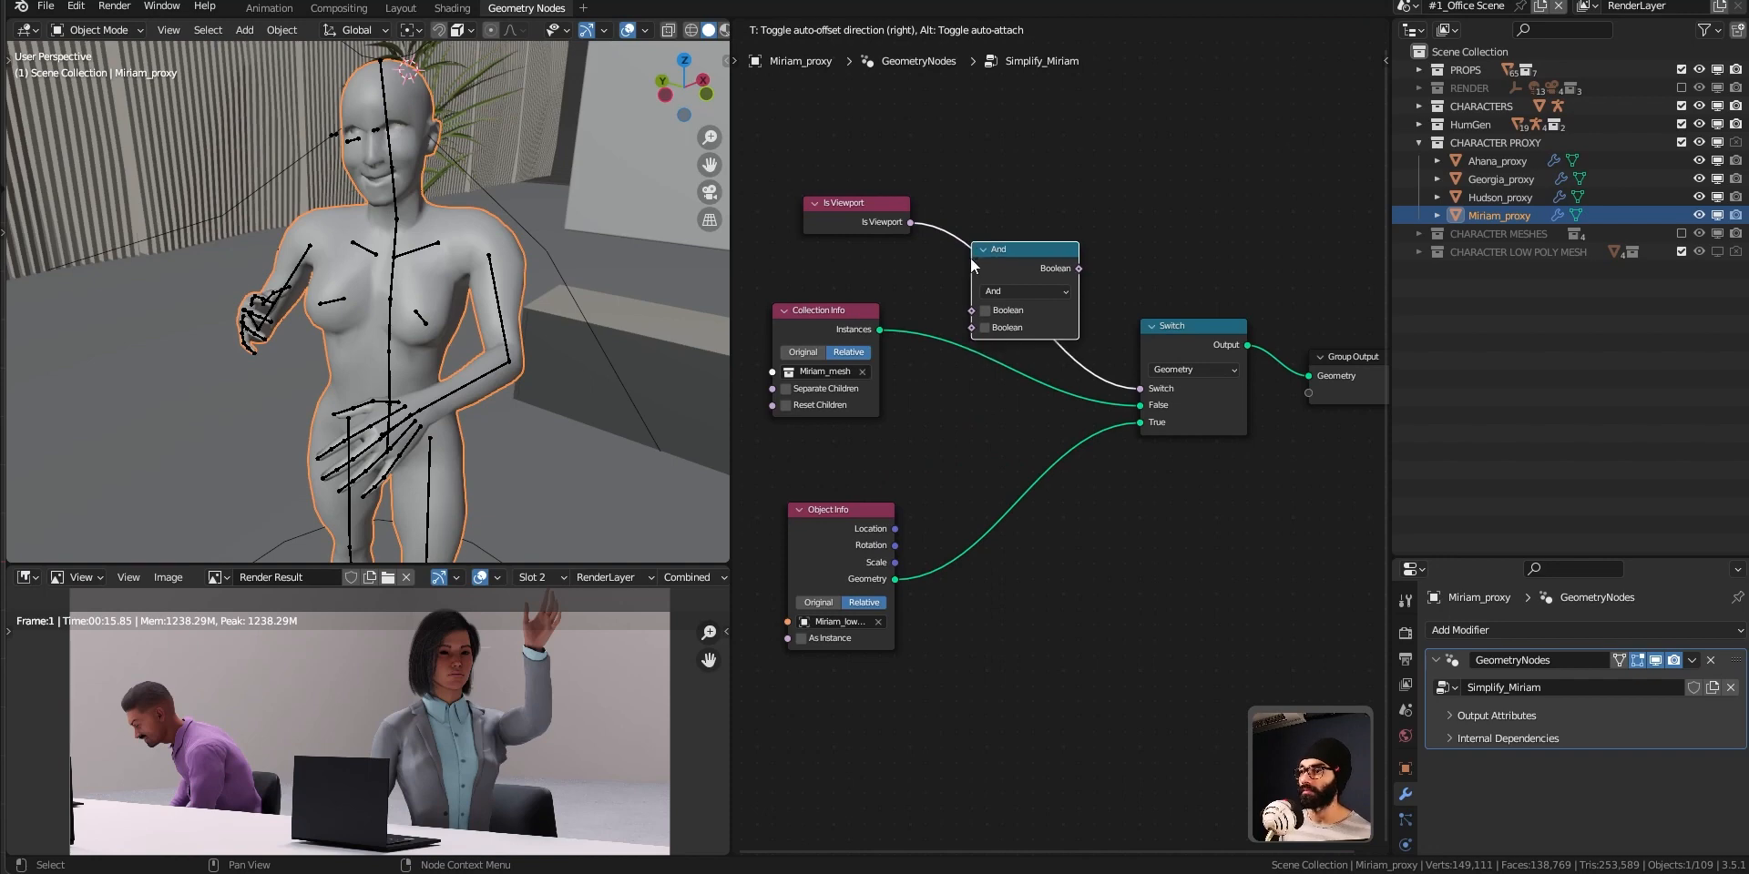
{"action": "middle_click_drag", "start_coordinate": [949, 376], "coordinate": [1065, 378]}
{"action": "left_click_drag", "start_coordinate": [1132, 252], "coordinate": [1163, 238]}
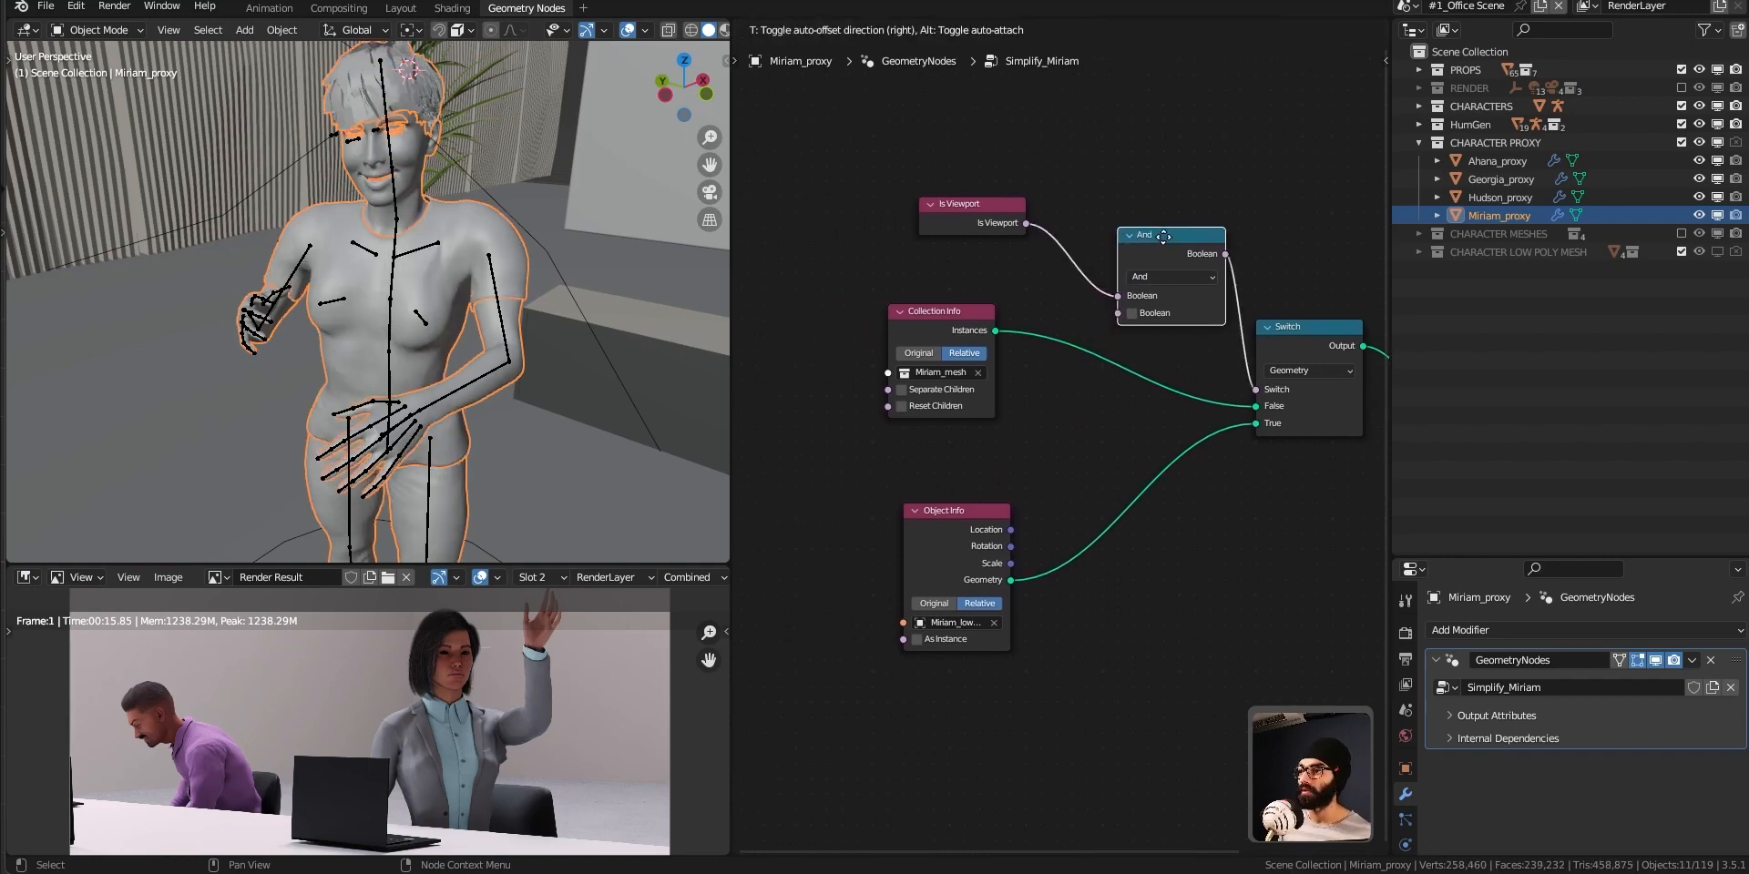
Add a Group Input node and connect a new input from it to the And node's second Boolean input.
{"action": "middle_click_drag", "start_coordinate": [1002, 522], "coordinate": [1075, 532]}
{"action": "middle_click_drag", "start_coordinate": [1081, 527], "coordinate": [1089, 455], "text": "ctrl"}
{"action": "scroll", "coordinate": [1091, 462], "scroll_direction": "up", "scroll_amount": 2}
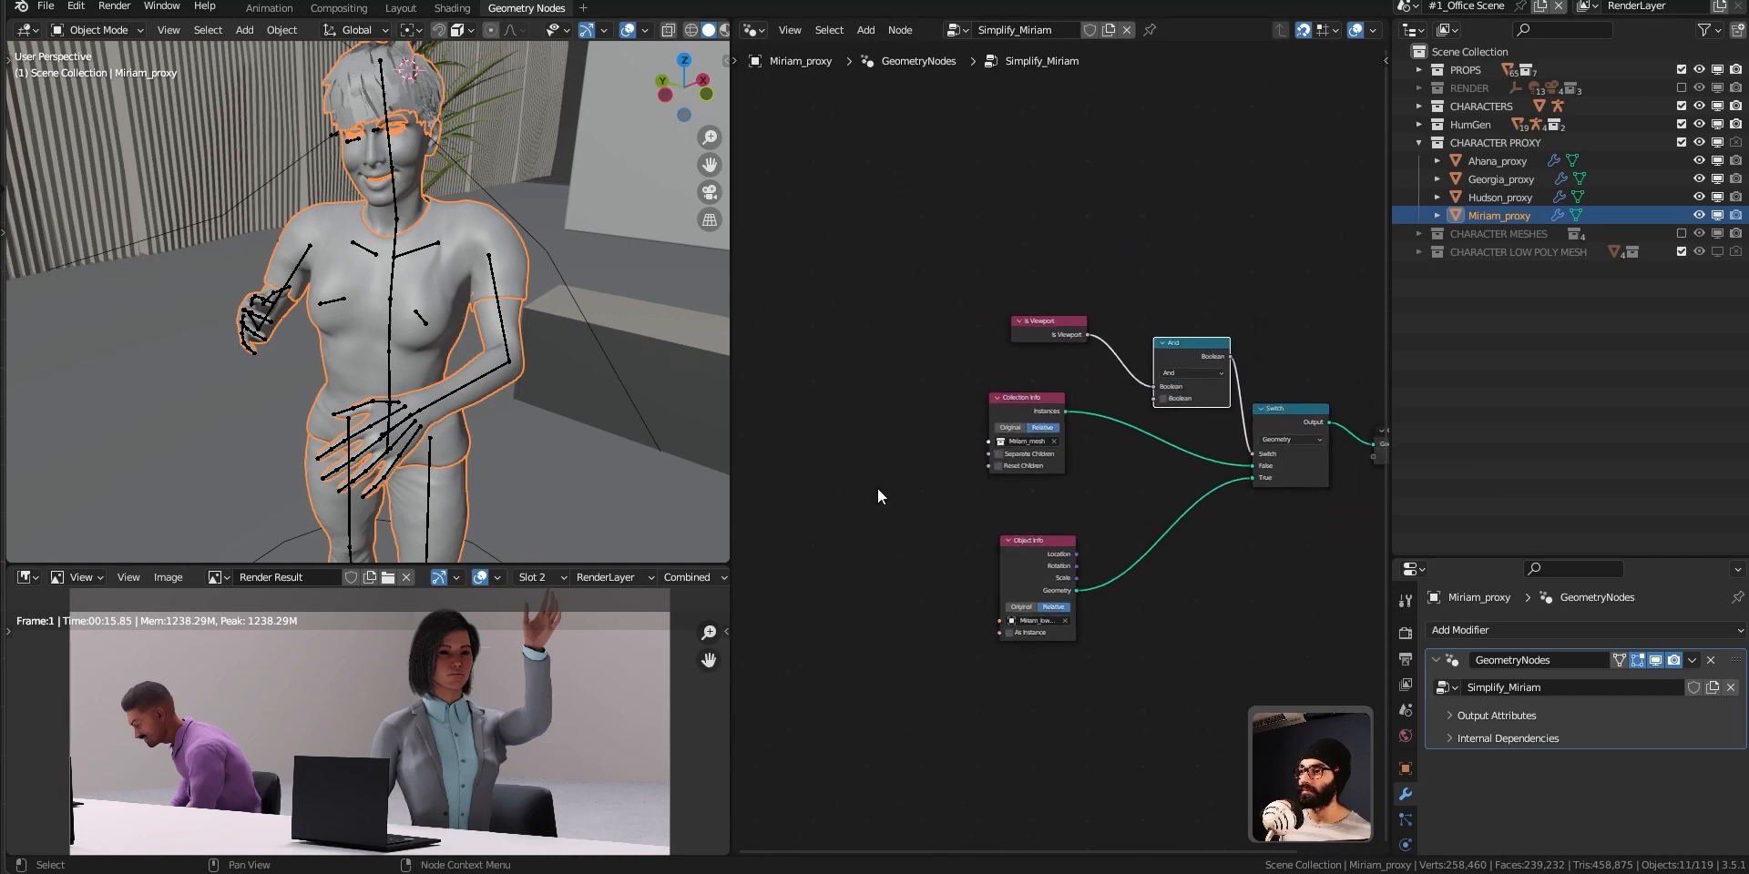
{"action": "key", "text": "shift+a"}
{"action": "type", "text": "group in"}
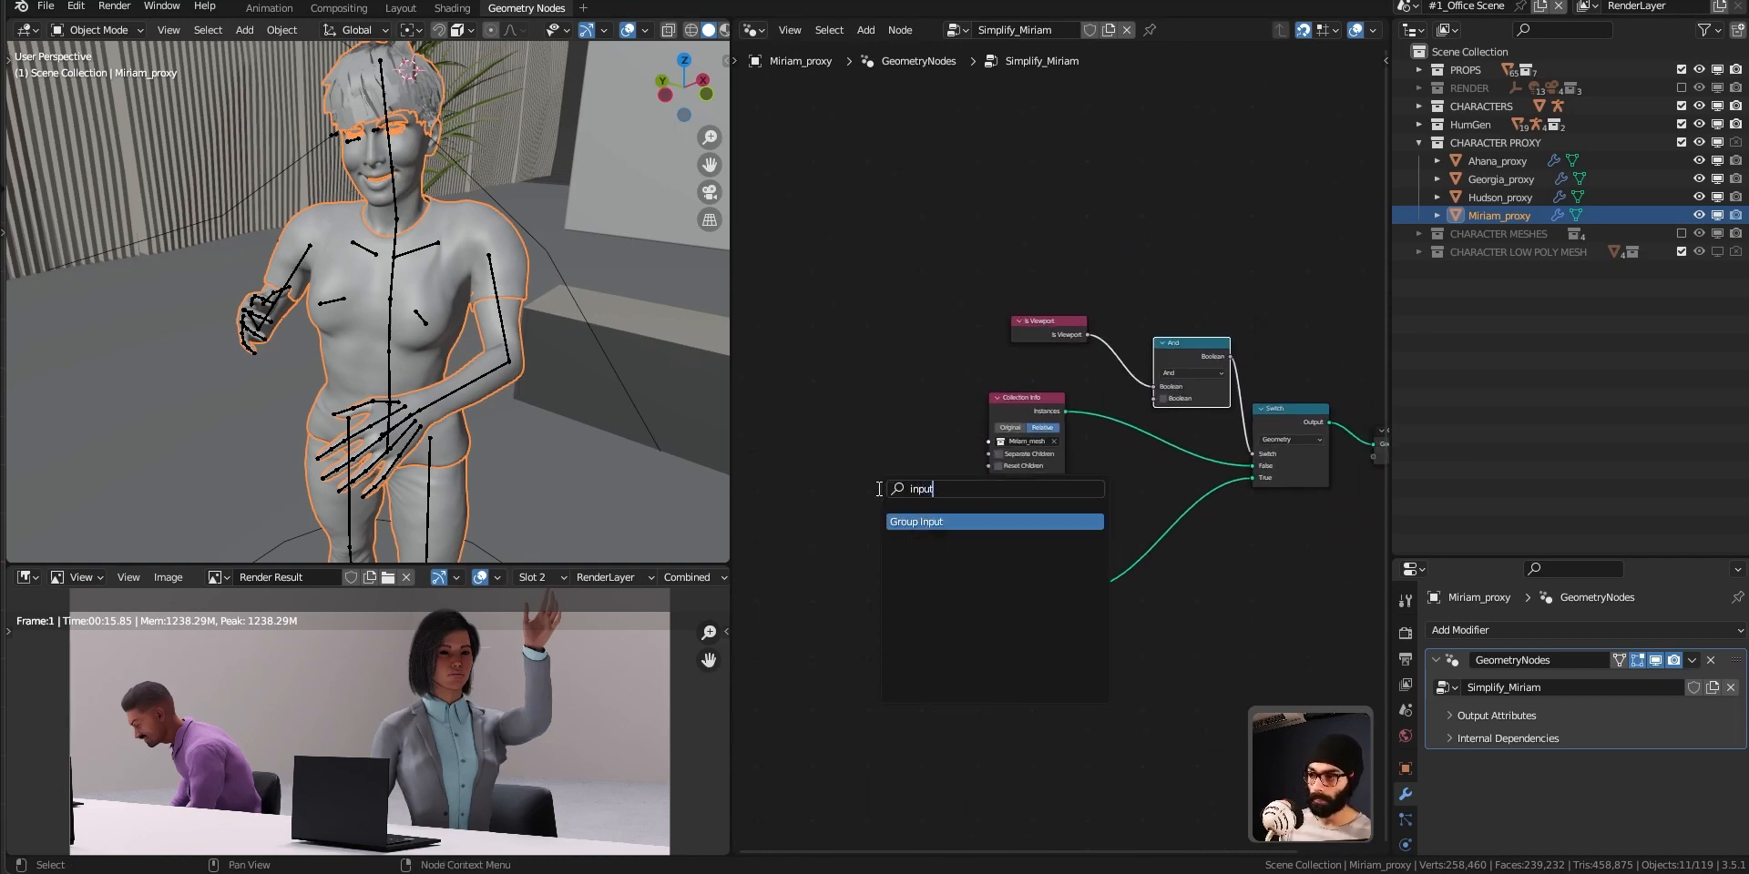
{"action": "key", "text": "Return"}
{"action": "left_click", "coordinate": [803, 356]}
{"action": "scroll", "coordinate": [880, 407], "scroll_direction": "up", "scroll_amount": 2}
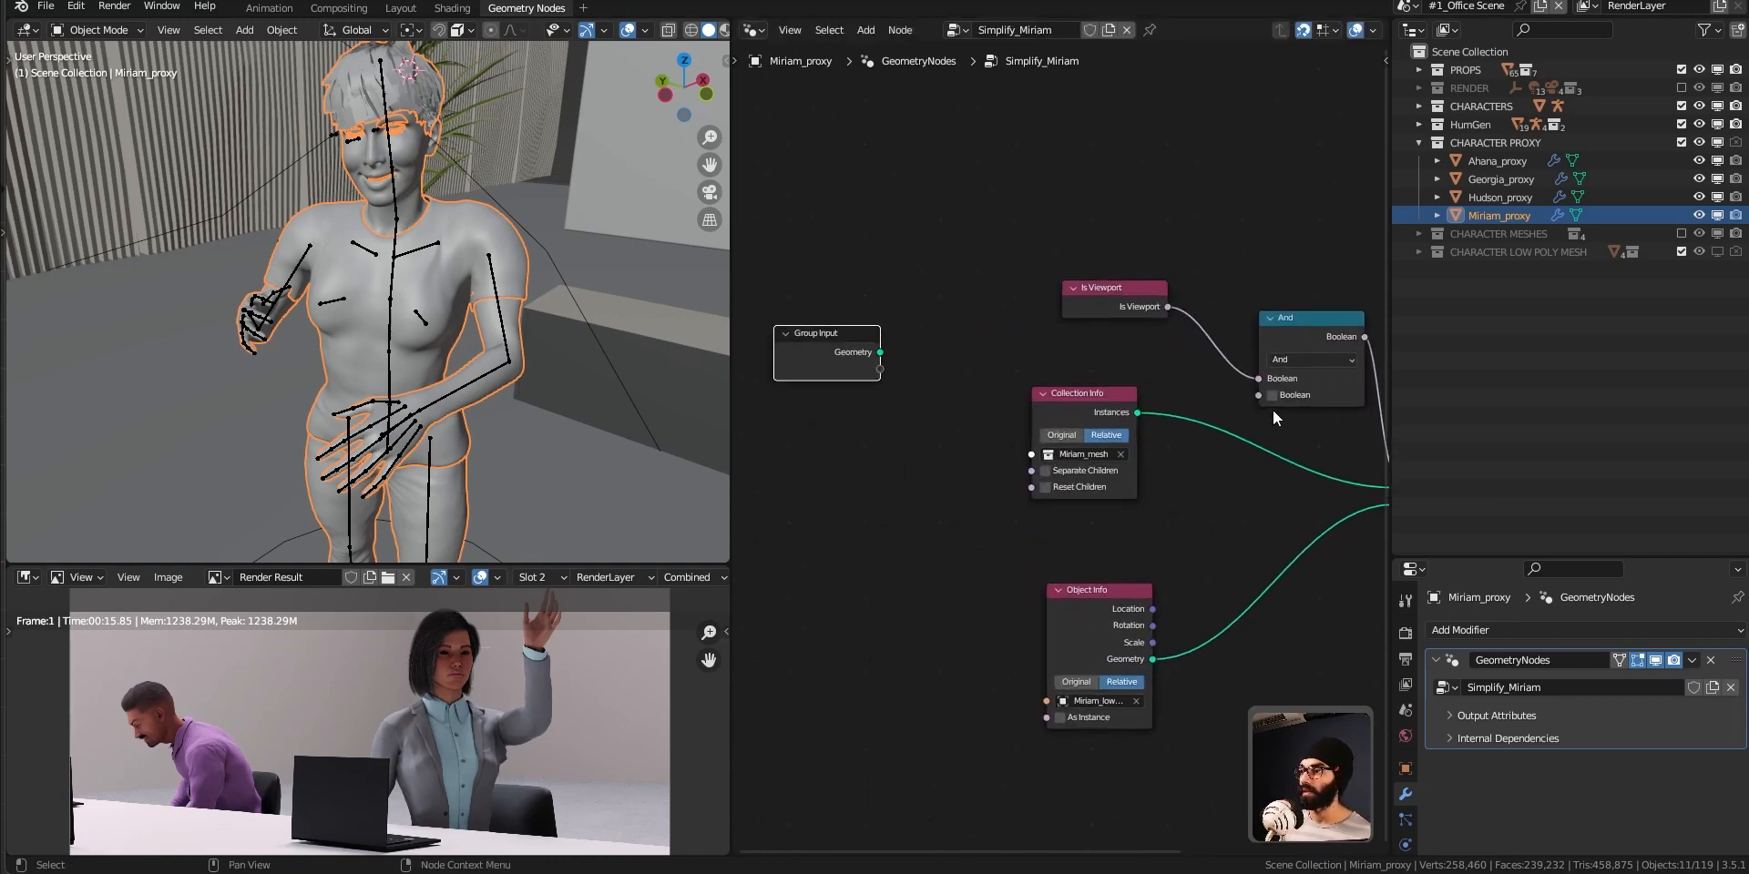
{"action": "left_click_drag", "start_coordinate": [1259, 394], "coordinate": [880, 369]}
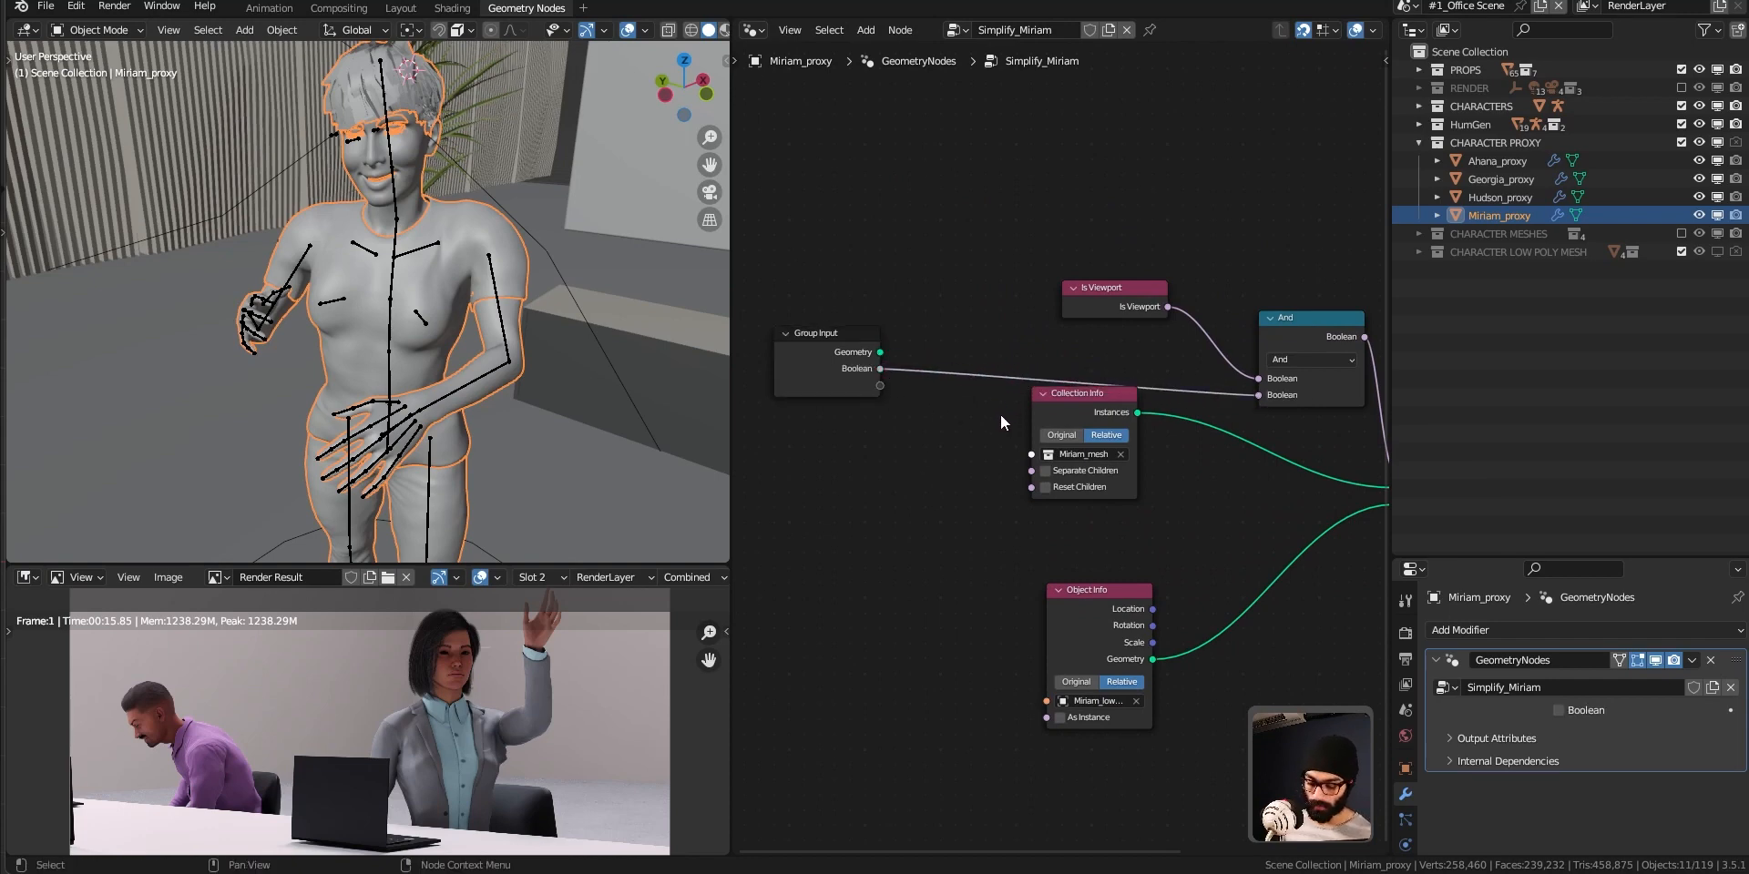
Rename the node group's Boolean input to Proxy.
{"action": "key", "text": "n"}
{"action": "left_click", "coordinate": [1251, 105]}
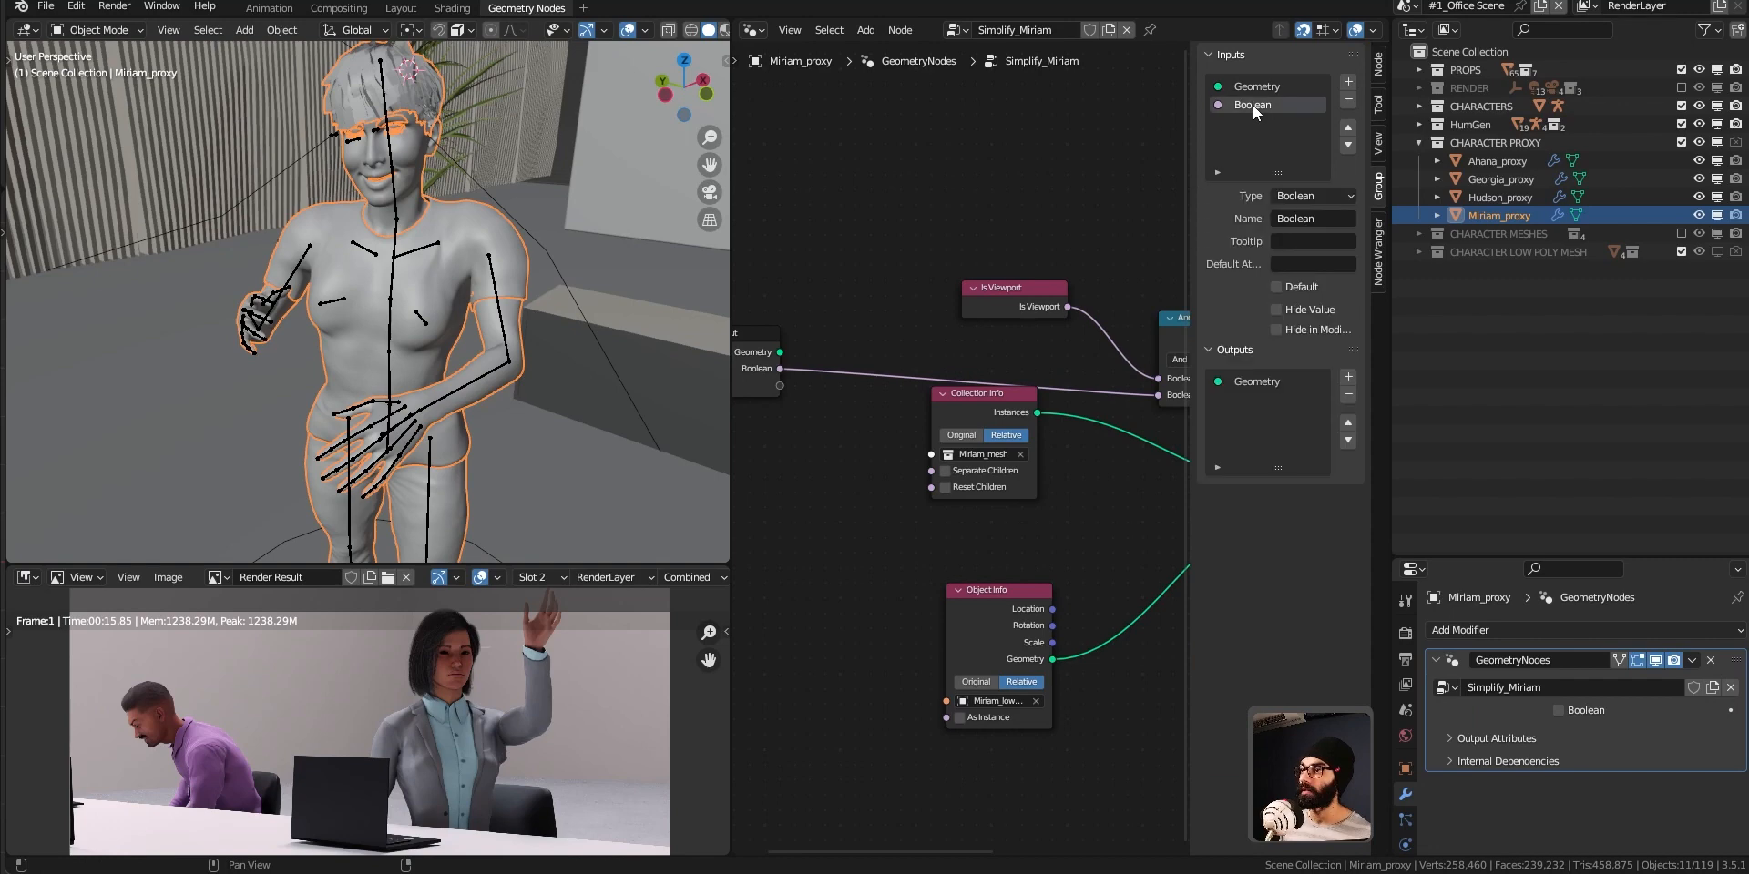
{"action": "double_click", "coordinate": [1253, 105]}
{"action": "type", "text": "Proxy"}
{"action": "key", "text": "Return"}
Toggle the modifier's Proxy option to compare both versions of the character, leave it enabled, and hide the group settings.
{"action": "left_click", "coordinate": [1560, 708]}
{"action": "left_click", "coordinate": [1559, 709]}
{"action": "left_click", "coordinate": [1559, 709]}
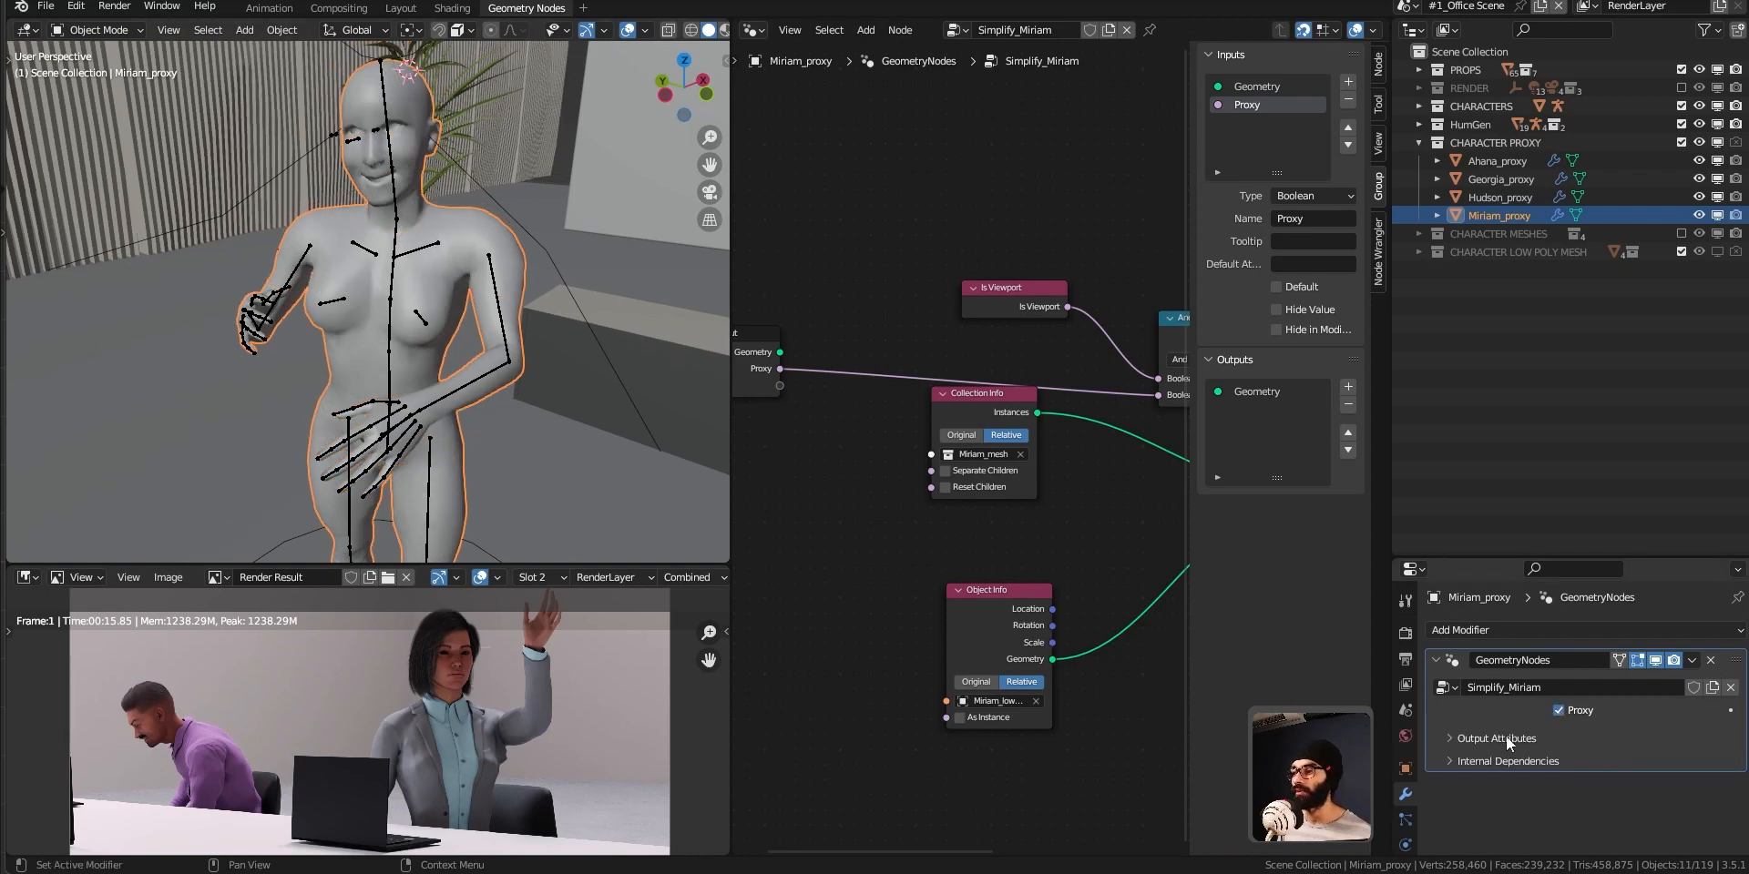
{"action": "left_click", "coordinate": [1561, 710]}
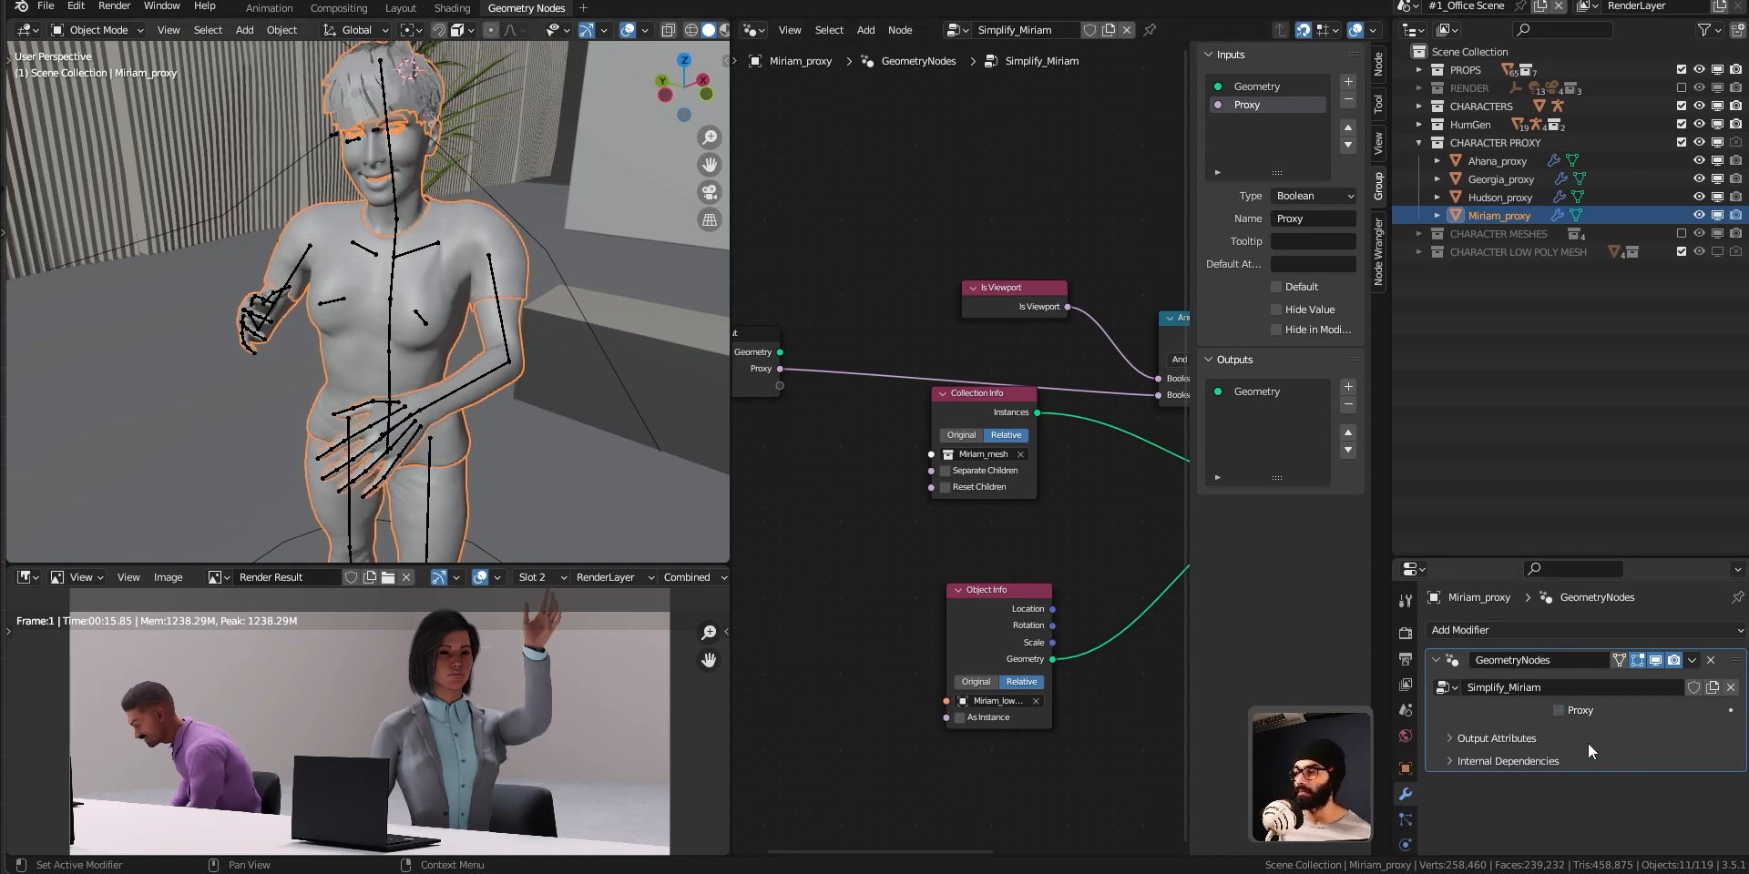
{"action": "left_click", "coordinate": [1559, 710]}
{"action": "middle_click_drag", "start_coordinate": [386, 362], "coordinate": [224, 370]}
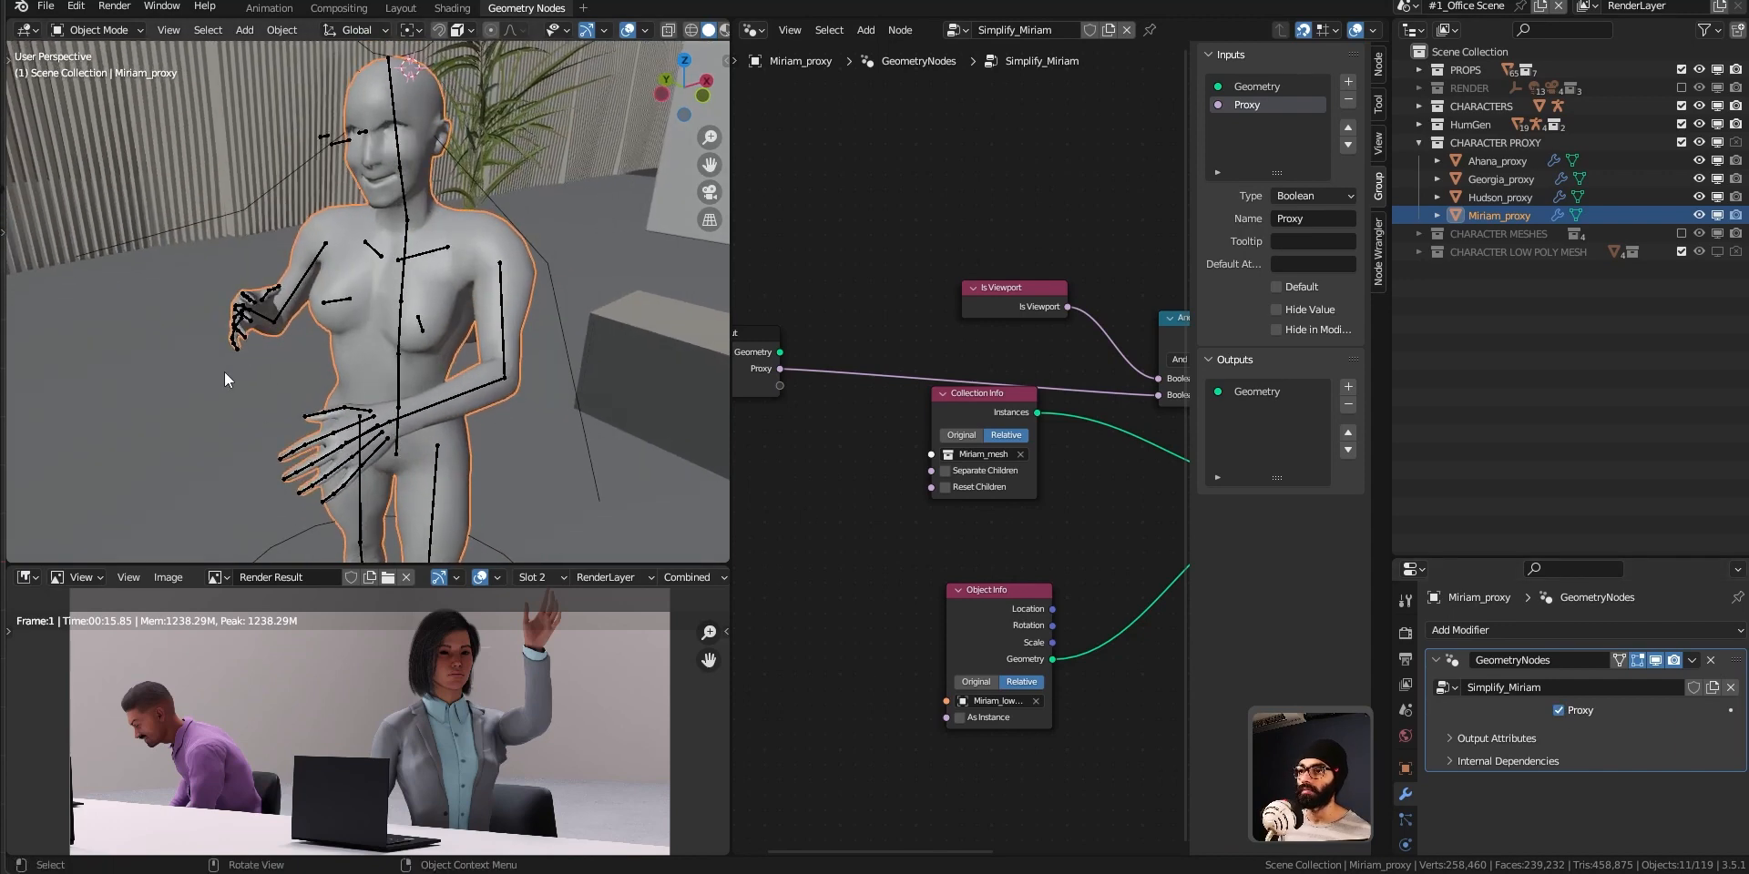
{"action": "key", "text": "n"}
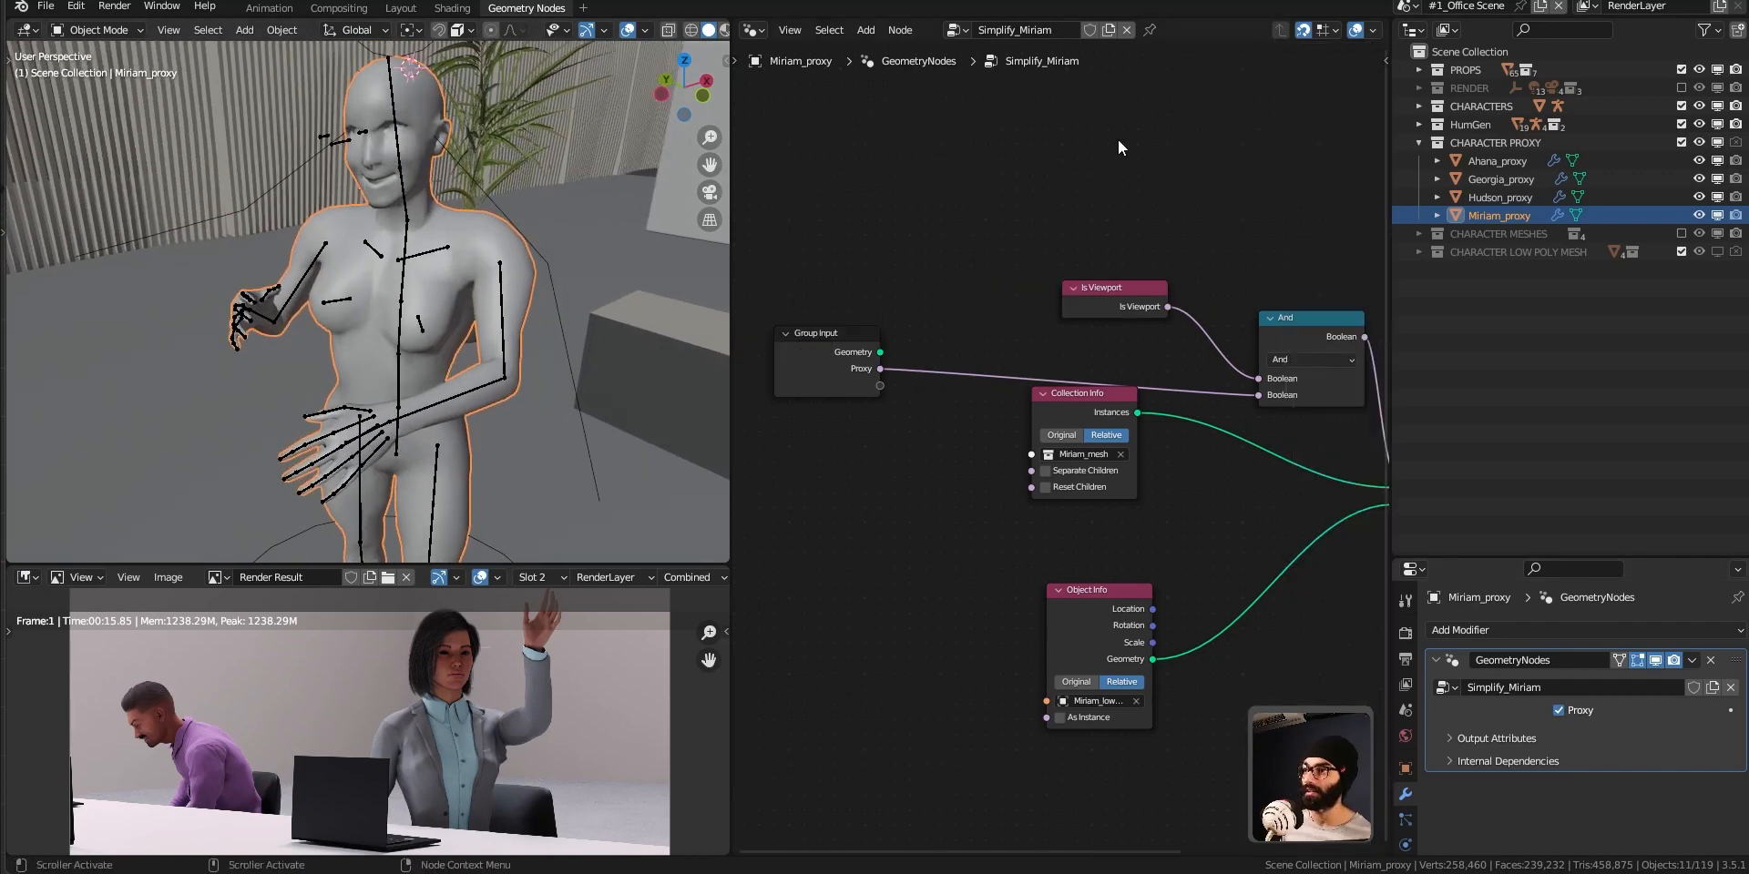
Give the Simplify_Miriam node tree a fake user and rearrange the Collection Info and Object Info nodes below the Group Input.
{"action": "left_click", "coordinate": [1090, 30]}
{"action": "middle_click_drag", "start_coordinate": [905, 364], "coordinate": [920, 292]}
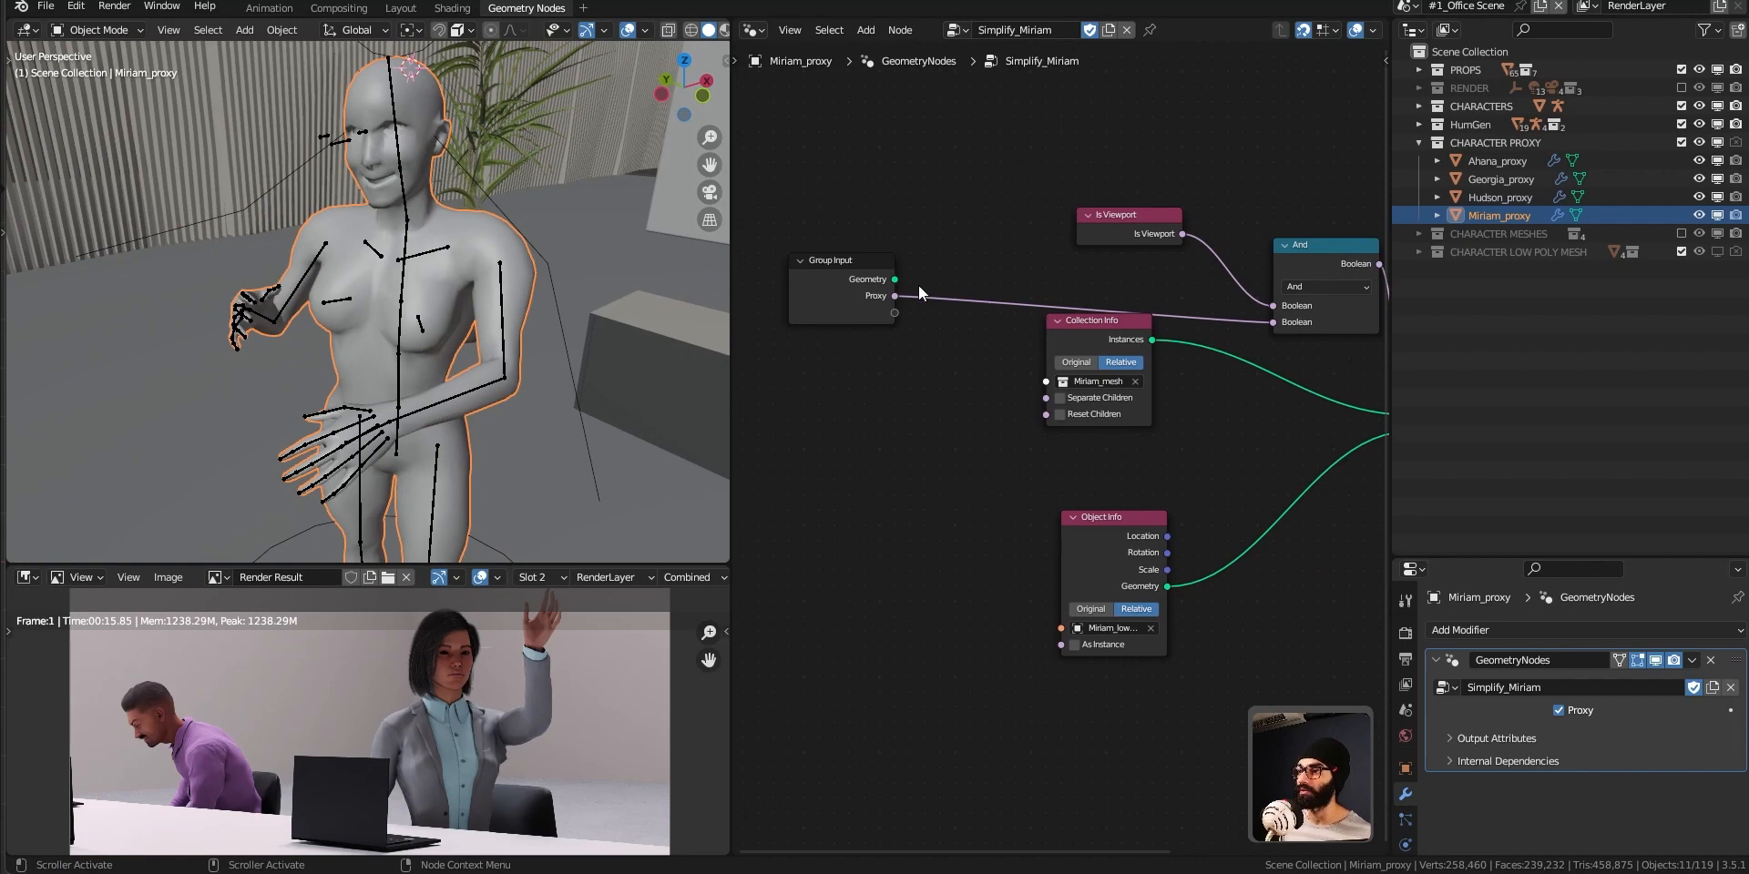
{"action": "left_click", "coordinate": [857, 290]}
{"action": "left_click", "coordinate": [1058, 339]}
{"action": "left_click", "coordinate": [1134, 533]}
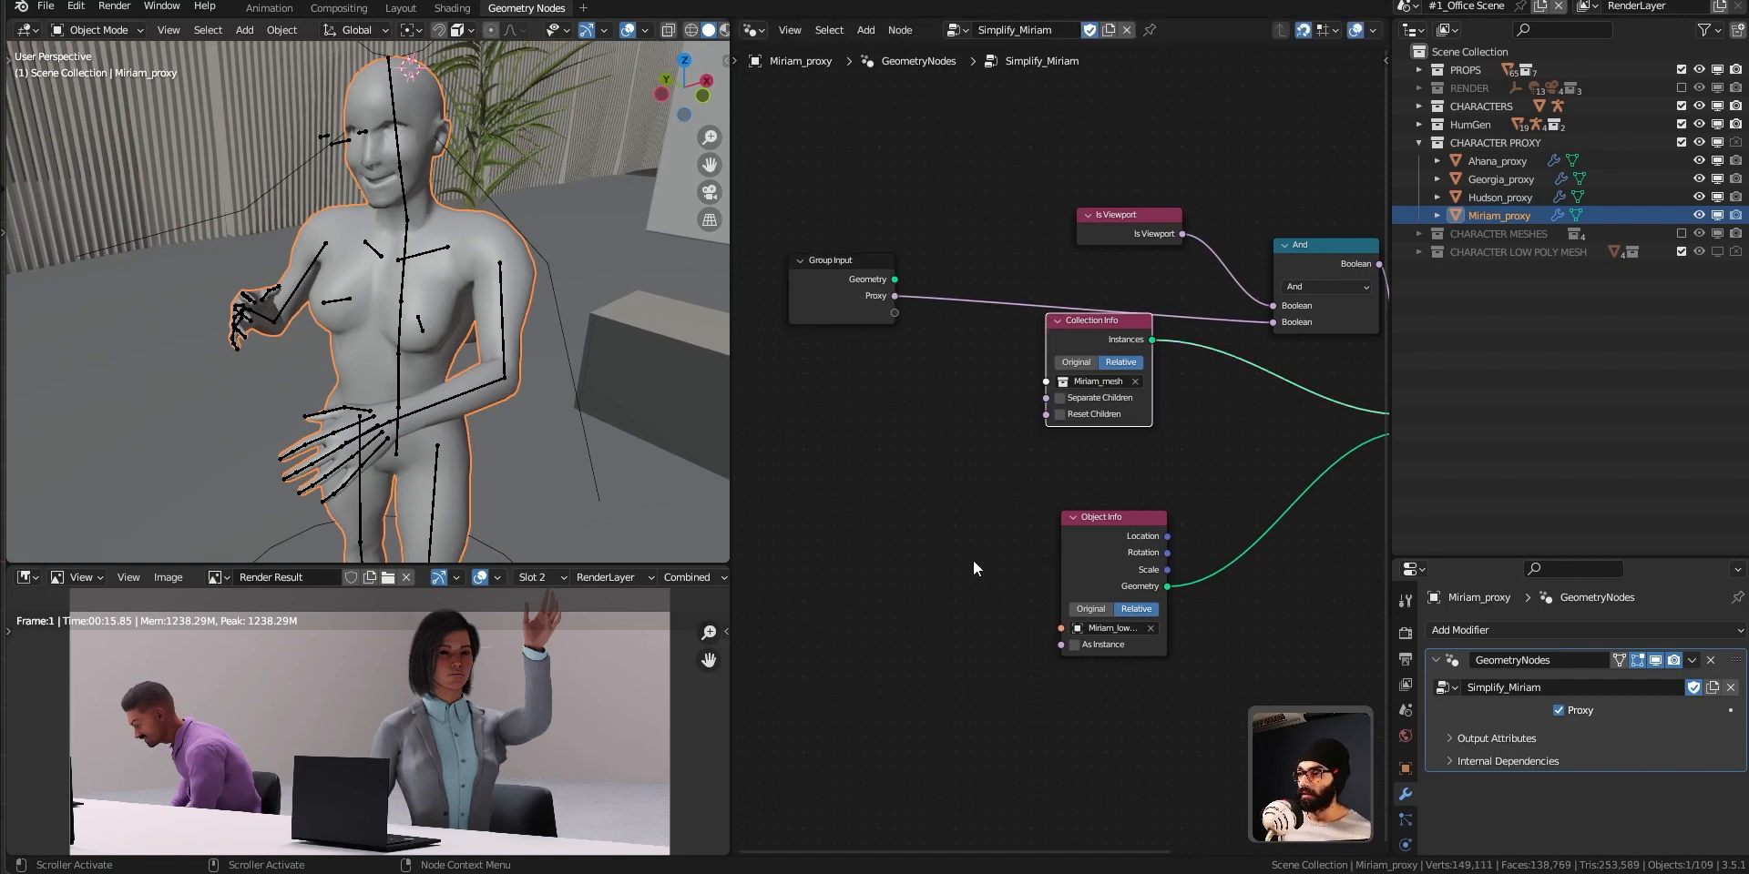
{"action": "left_click_drag", "start_coordinate": [1130, 334], "coordinate": [875, 580]}
{"action": "middle_click_drag", "start_coordinate": [1153, 631], "coordinate": [992, 589], "text": "ctrl"}
{"action": "middle_click_drag", "start_coordinate": [1113, 585], "coordinate": [1144, 678]}
{"action": "middle_click_drag", "start_coordinate": [918, 446], "coordinate": [977, 490]}
{"action": "middle_click_drag", "start_coordinate": [967, 634], "coordinate": [980, 615], "text": "ctrl"}
Maximize the node editor, align the Group Input node above Collection Info, and restore the editor layout.
{"action": "key", "text": "ctrl+space"}
{"action": "middle_click_drag", "start_coordinate": [950, 539], "coordinate": [945, 648], "text": "ctrl"}
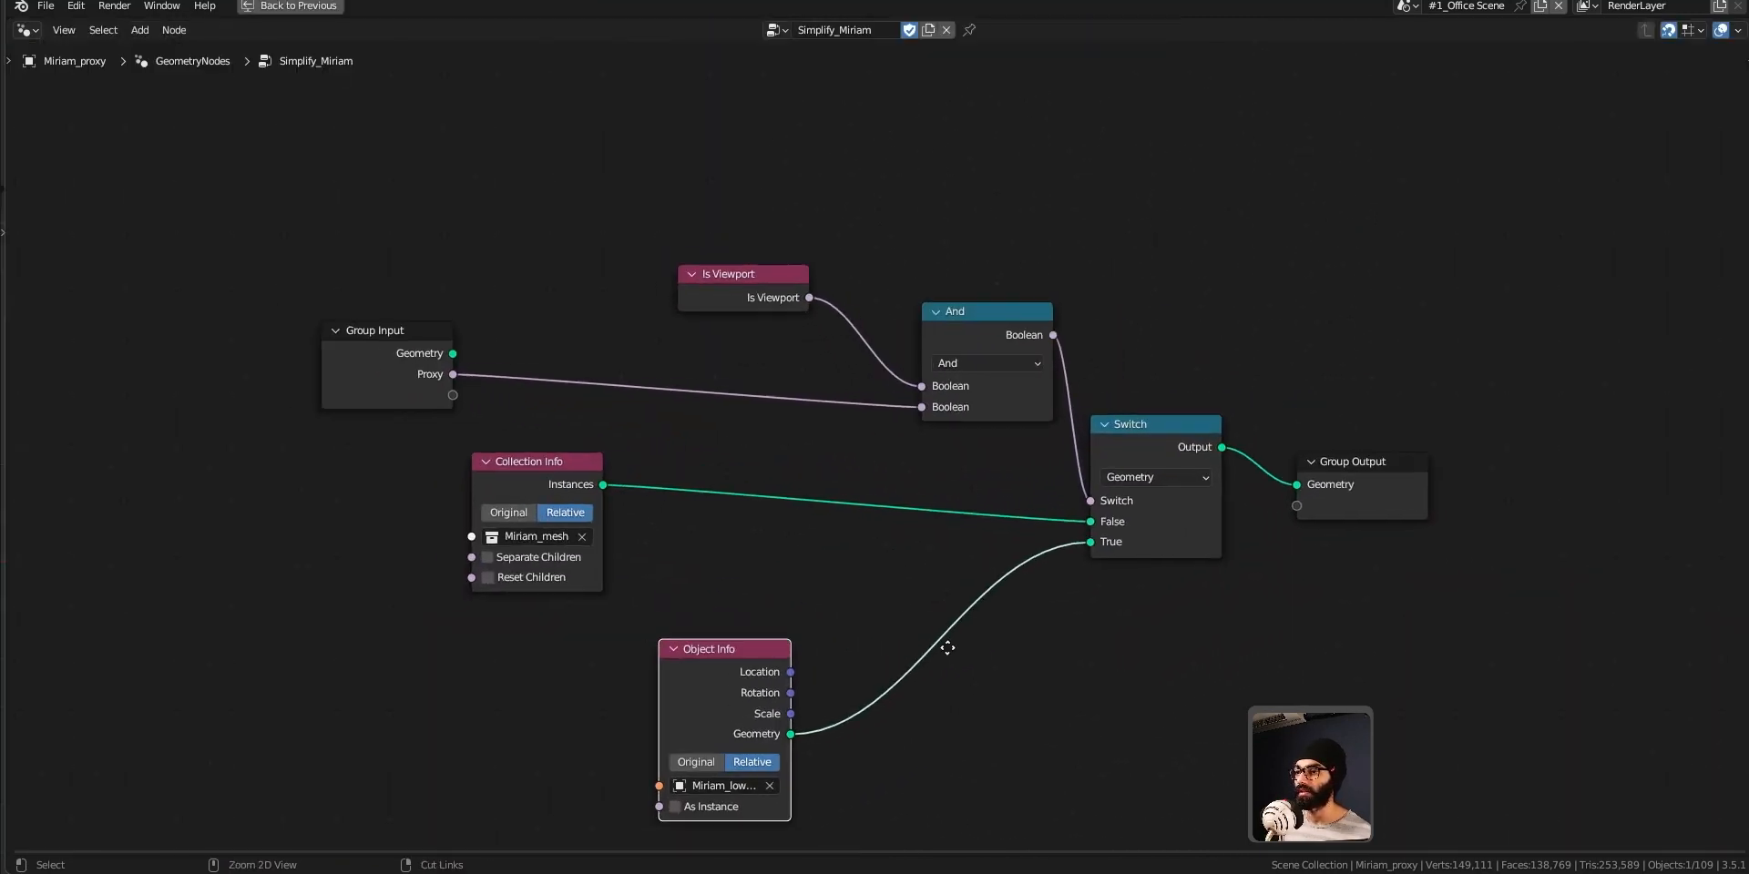
{"action": "left_click", "coordinate": [395, 357]}
{"action": "left_click_drag", "start_coordinate": [369, 345], "coordinate": [520, 340]}
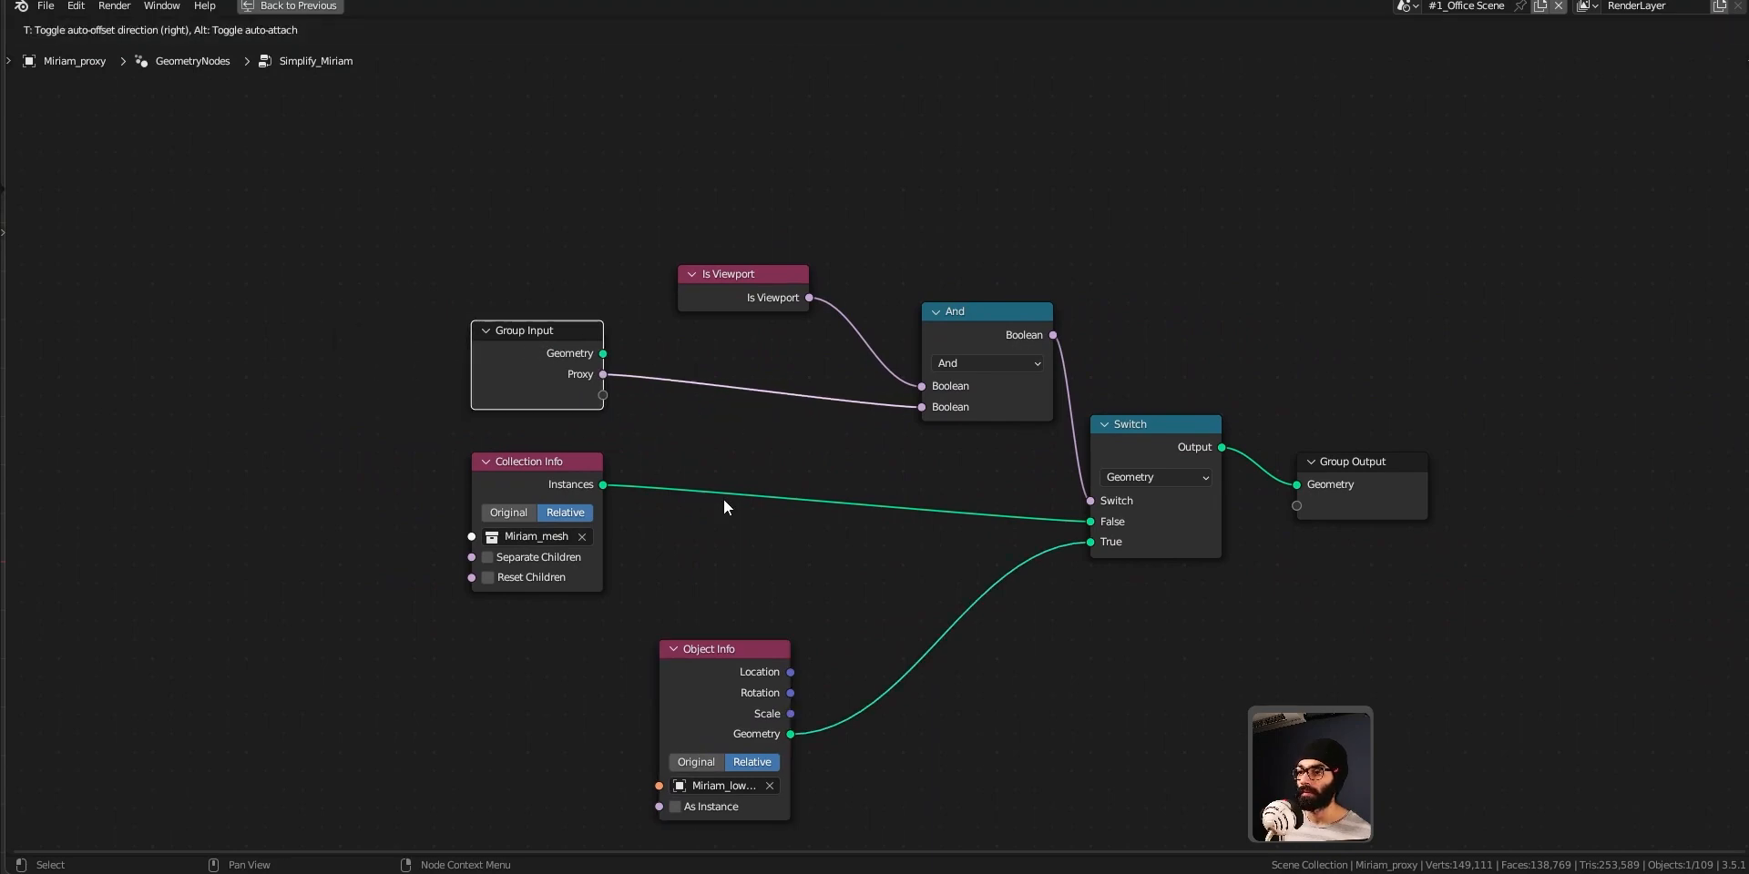
{"action": "key", "text": "ctrl+space"}
{"action": "scroll", "coordinate": [1011, 583], "scroll_direction": "down", "scroll_amount": 2}
{"action": "left_click", "coordinate": [874, 655]}
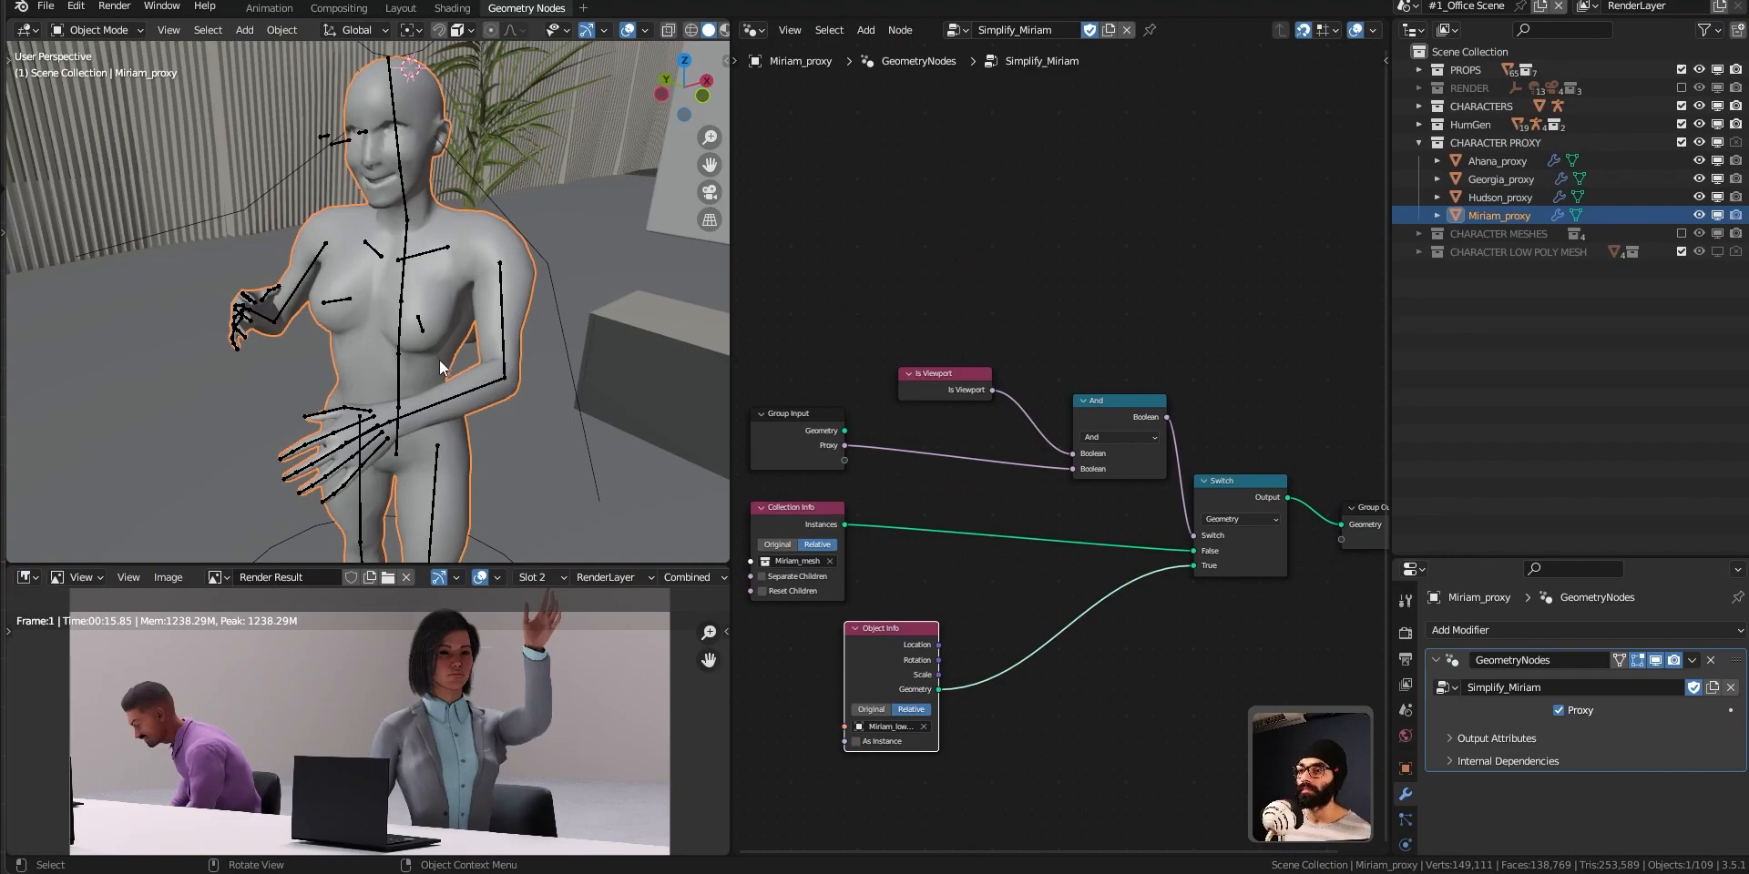
In the Layout workspace, reposition the Pantry camera to frame the standing character in front of the potted plant.
{"action": "middle_click_drag", "start_coordinate": [439, 359], "coordinate": [417, 441]}
{"action": "scroll", "coordinate": [501, 392], "scroll_direction": "down", "scroll_amount": 5}
{"action": "scroll", "coordinate": [501, 391], "scroll_direction": "down", "scroll_amount": 3}
{"action": "middle_click_drag", "start_coordinate": [501, 392], "coordinate": [340, 395], "text": "shift"}
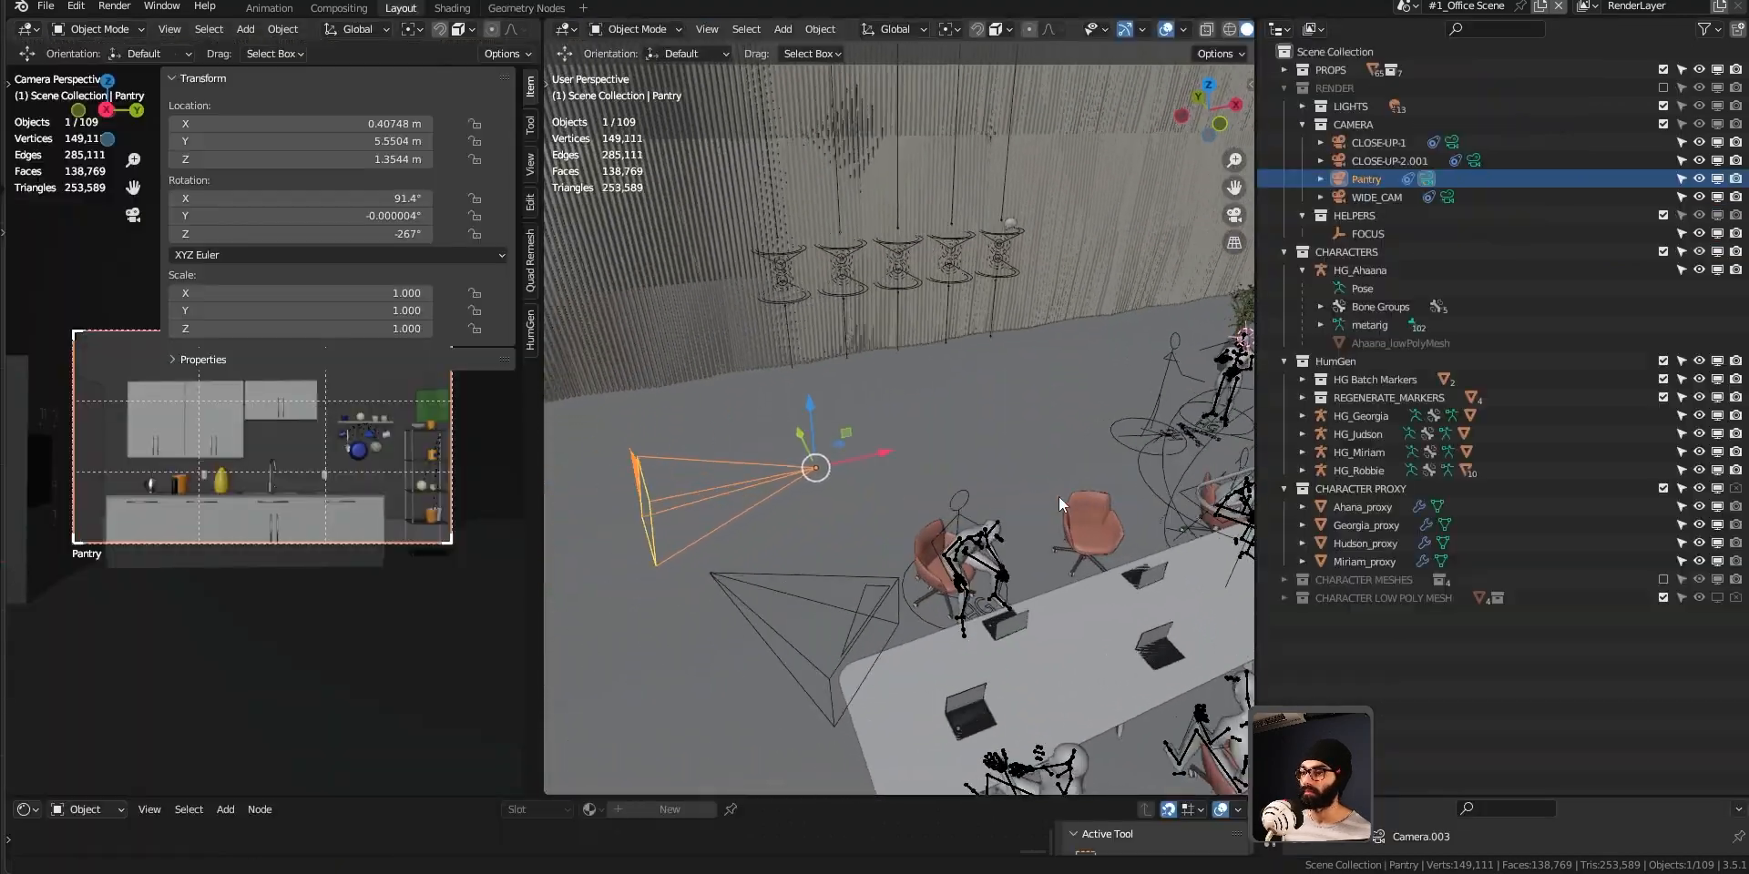
{"action": "middle_click_drag", "start_coordinate": [1062, 482], "coordinate": [966, 401]}
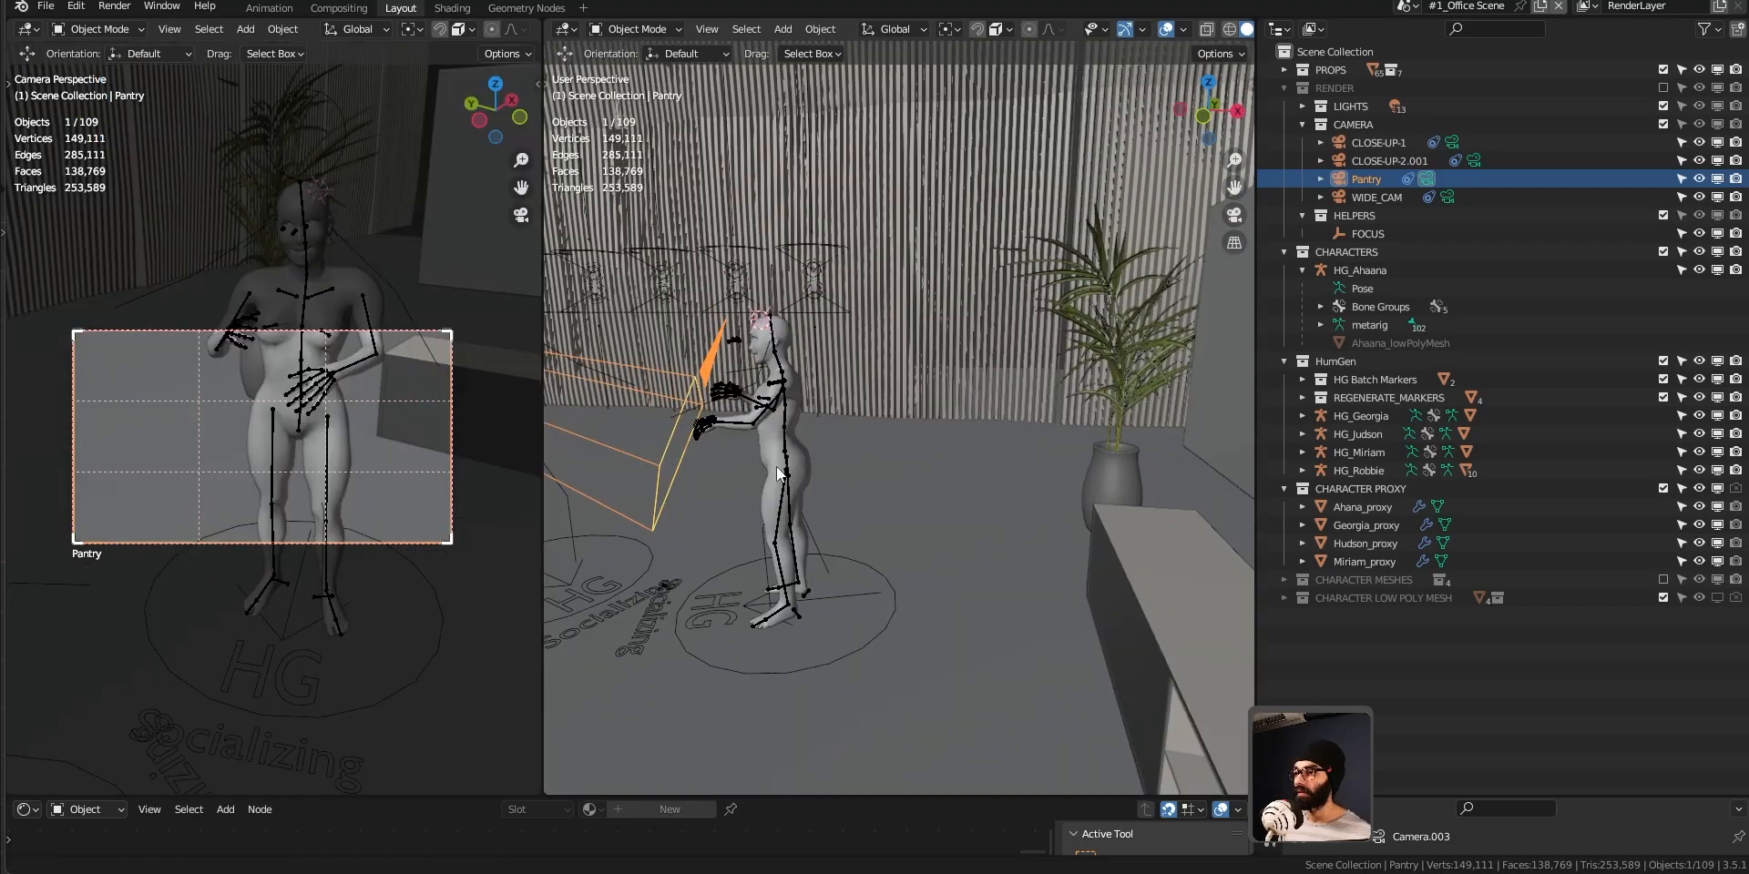
{"action": "middle_click_drag", "start_coordinate": [776, 467], "coordinate": [947, 373]}
{"action": "left_click_drag", "start_coordinate": [919, 334], "coordinate": [919, 286]}
{"action": "key", "text": "shift+space"}
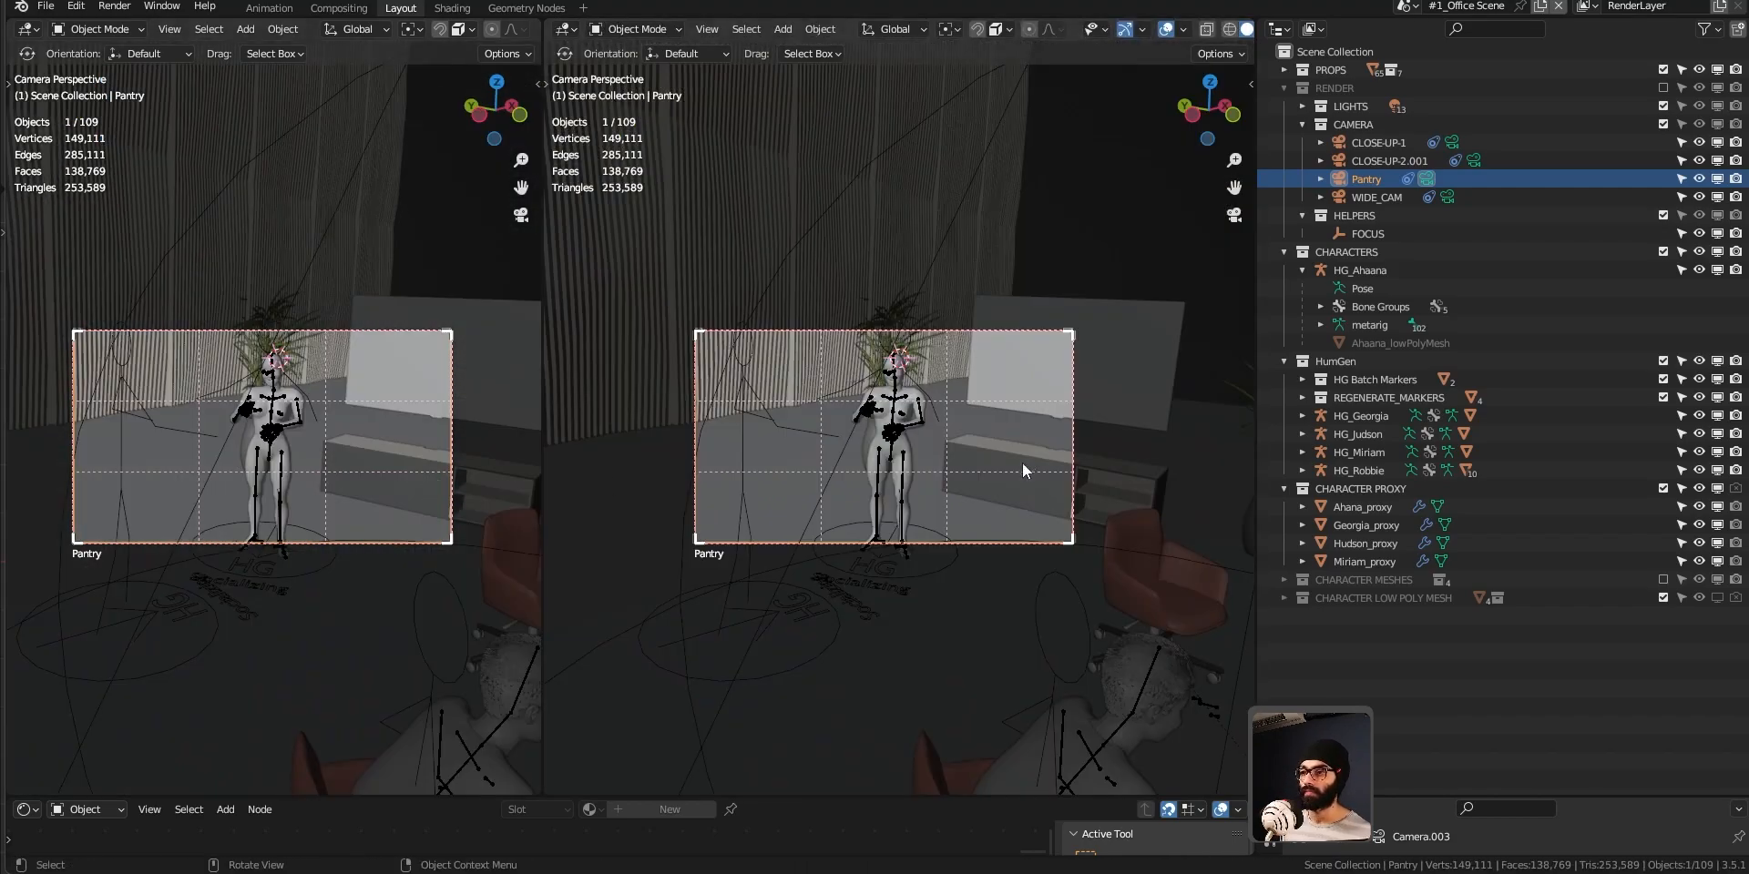
{"action": "key", "text": "KP_0"}
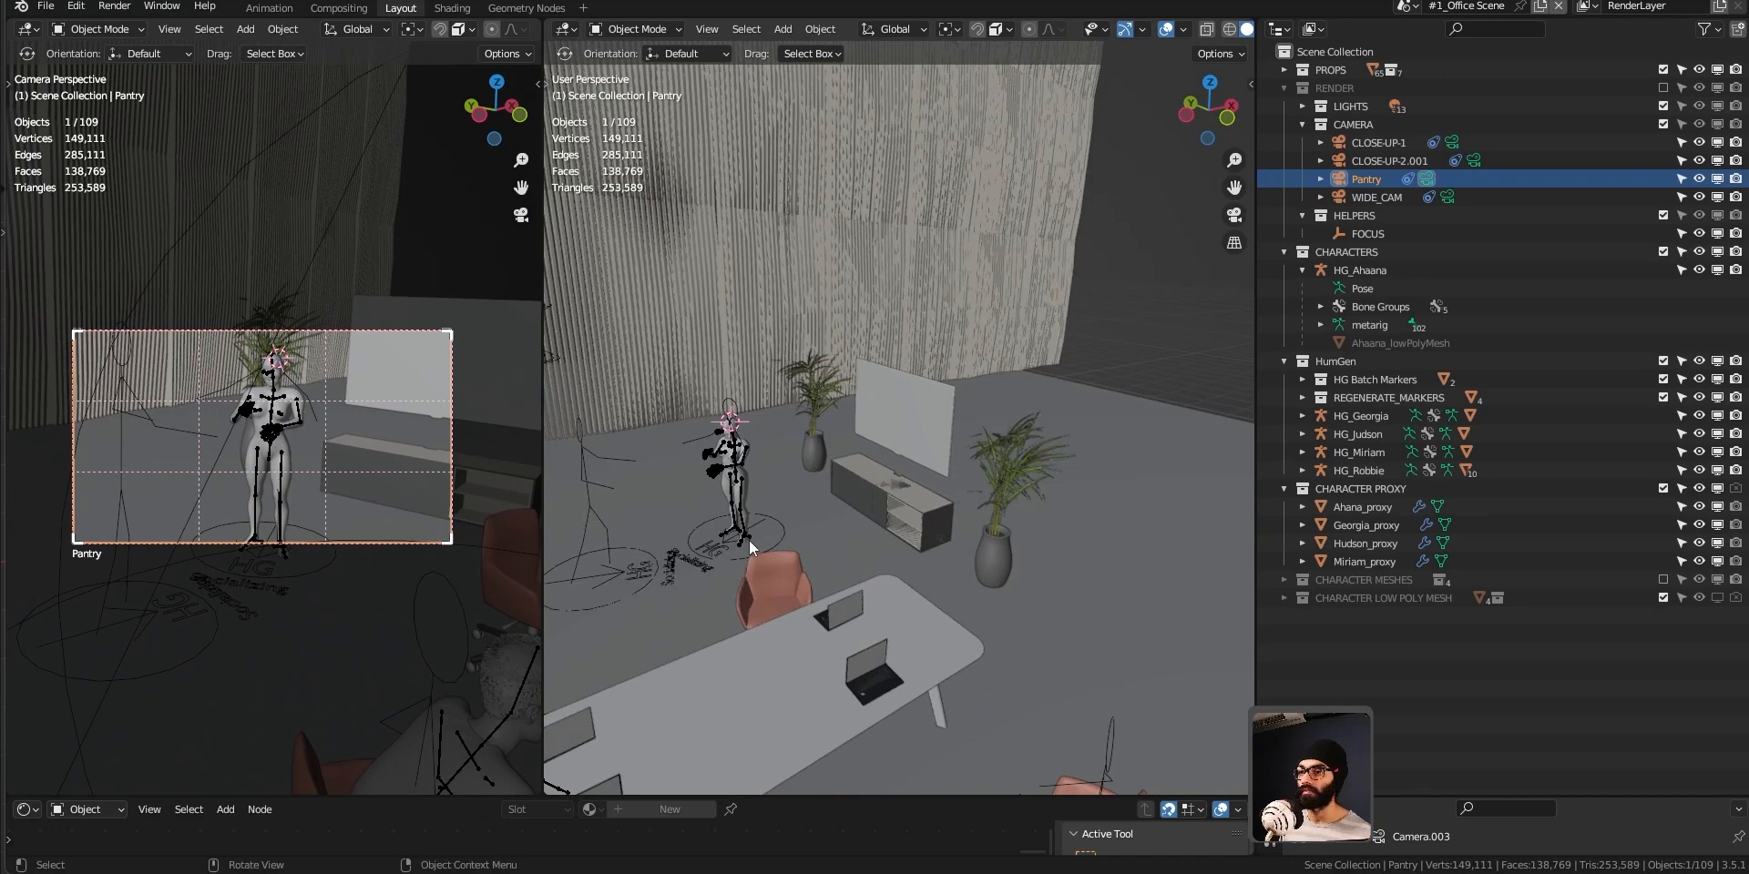
Return to the Geometry Nodes workspace, render the Pantry camera view, and enlarge the render result area.
{"action": "left_click", "coordinate": [541, 11]}
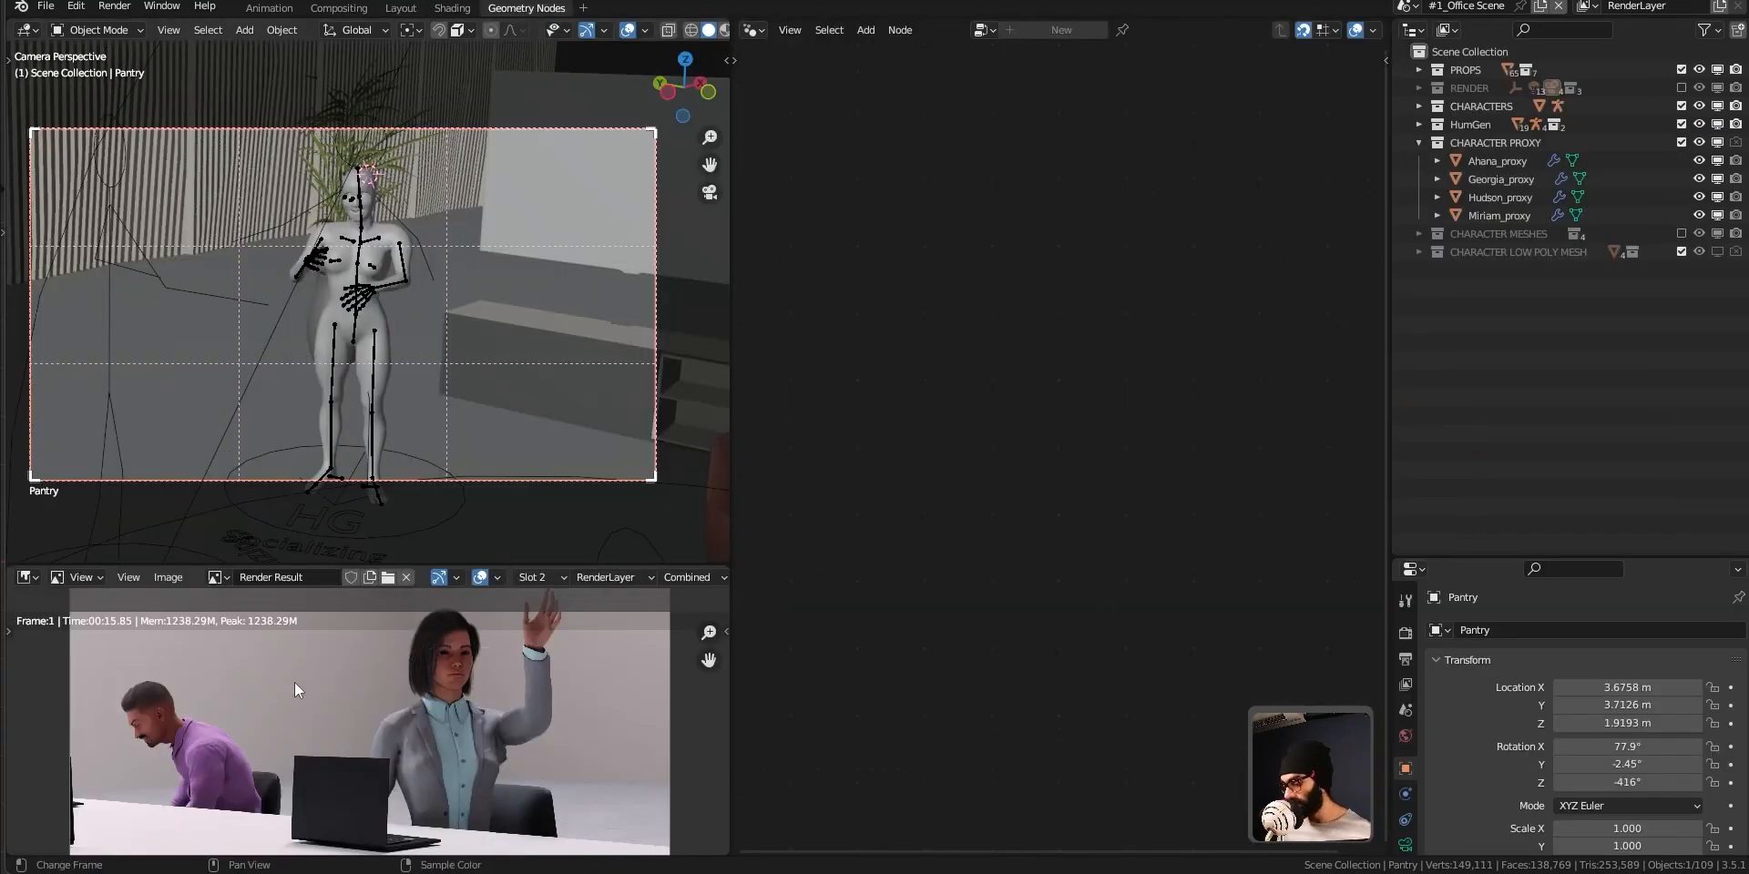
{"action": "key", "text": "F12"}
{"action": "left_click_drag", "start_coordinate": [326, 565], "coordinate": [326, 473]}
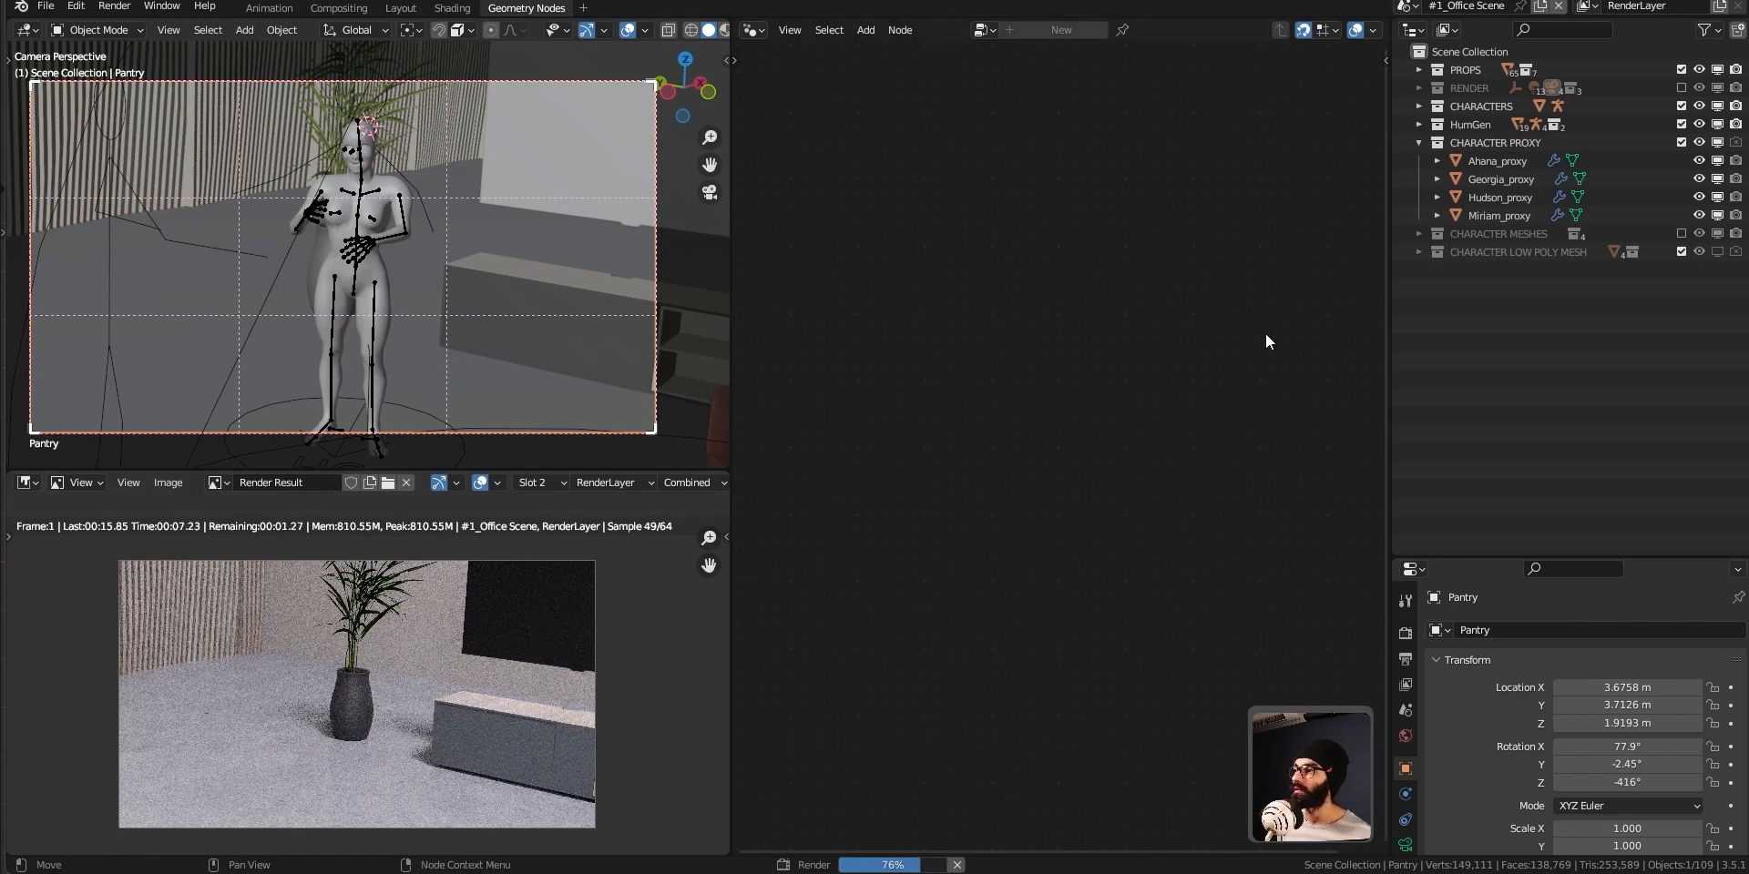
Collapse the CHARACTER PROXY collection, then include CHARACTER MESHES in the view layer and disable it in viewports.
{"action": "left_click", "coordinate": [1523, 142]}
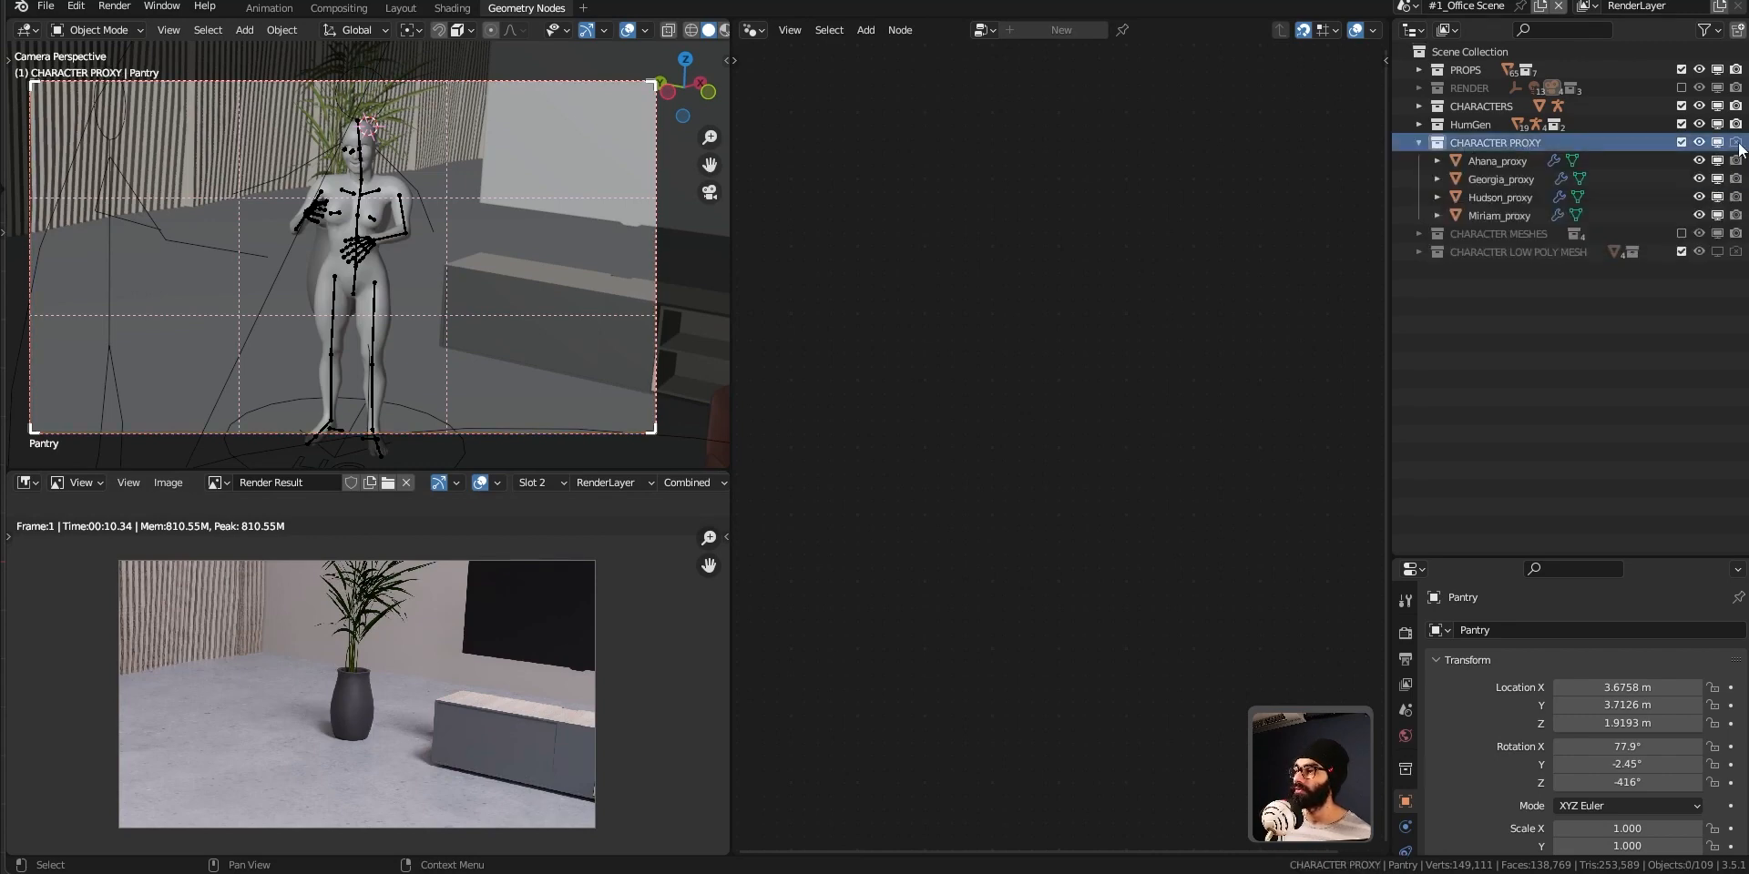
{"action": "left_click", "coordinate": [1419, 142]}
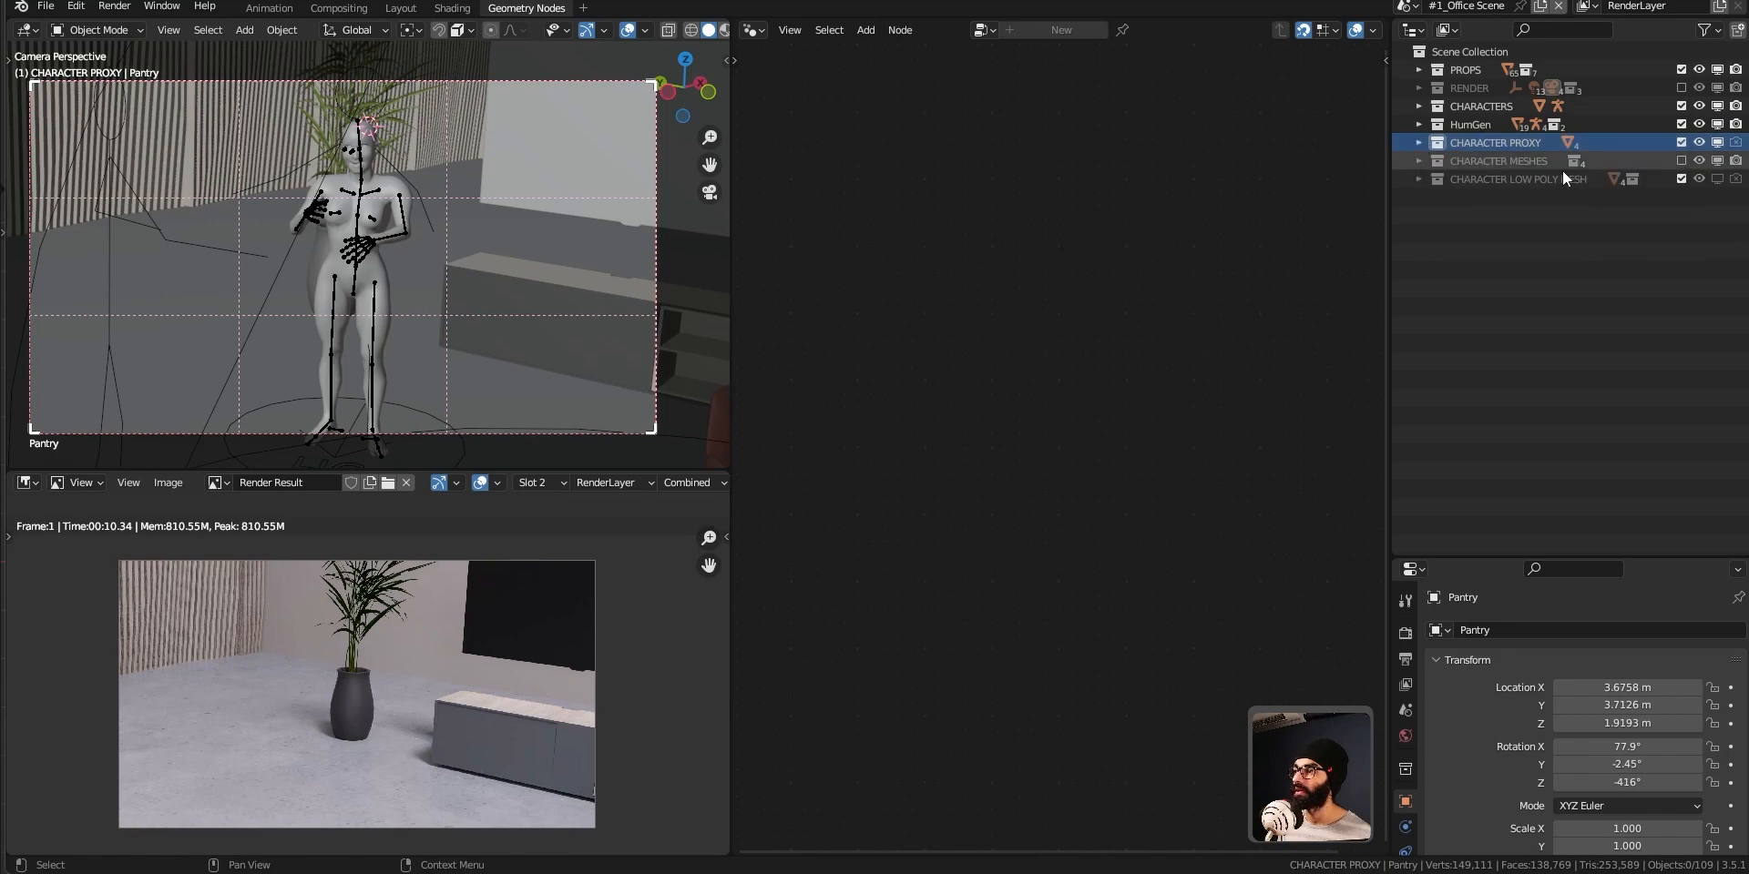
{"action": "left_click", "coordinate": [1681, 161]}
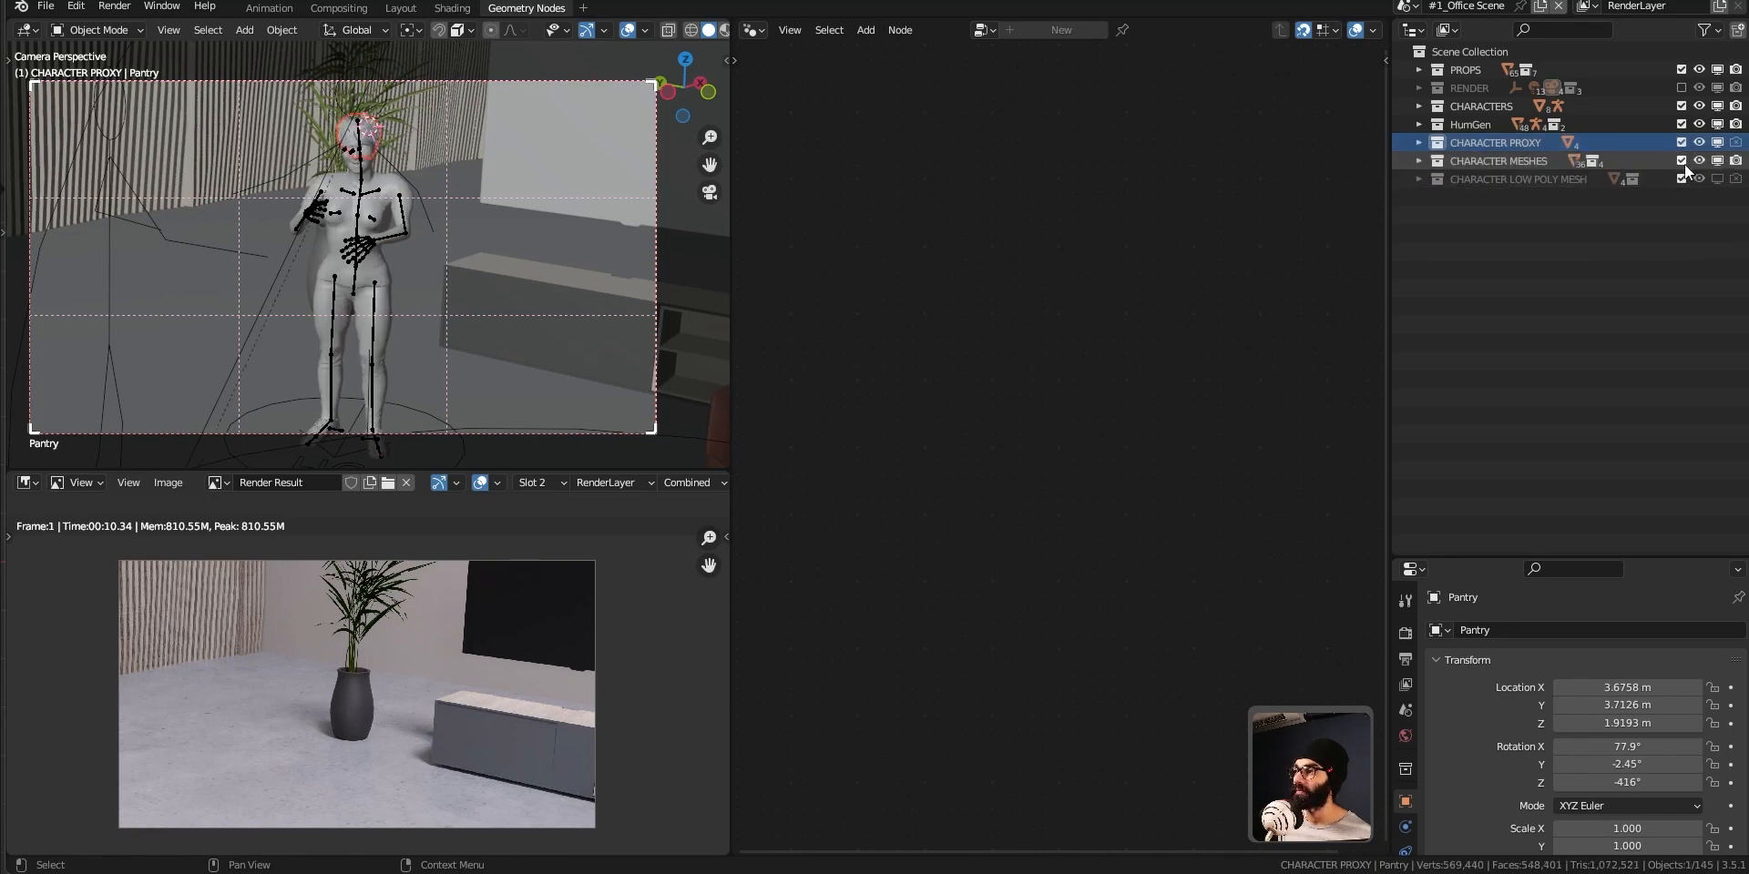
{"action": "left_click", "coordinate": [1717, 161]}
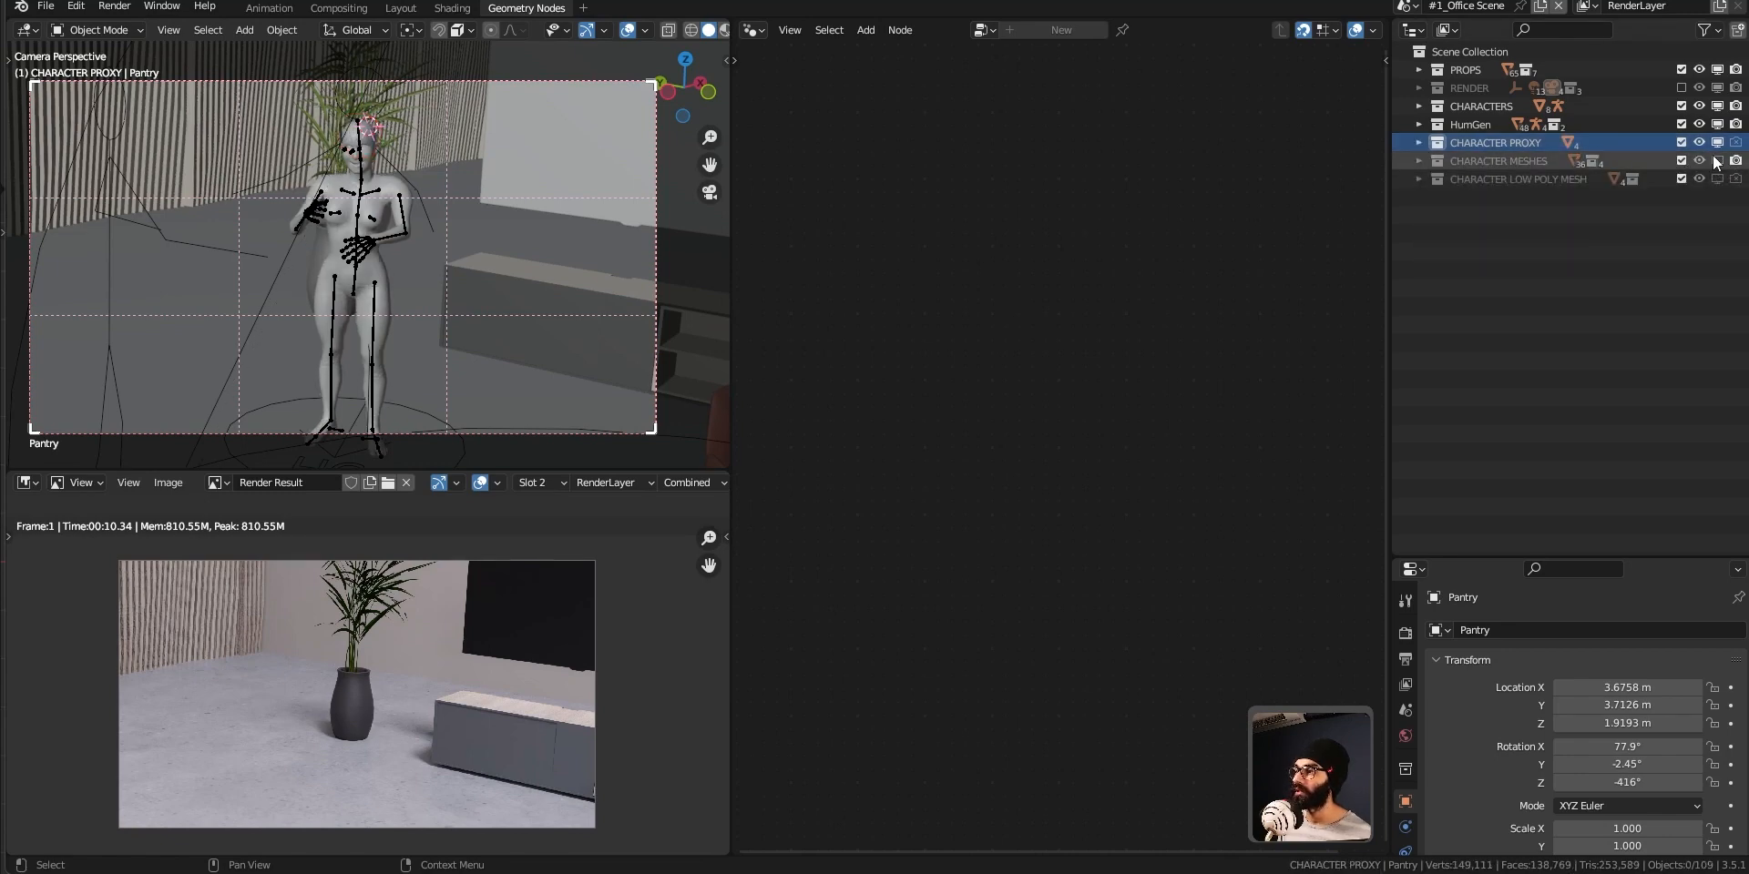
Render the Pantry camera view again and inspect the character closely in the result.
{"action": "key", "text": "F12"}
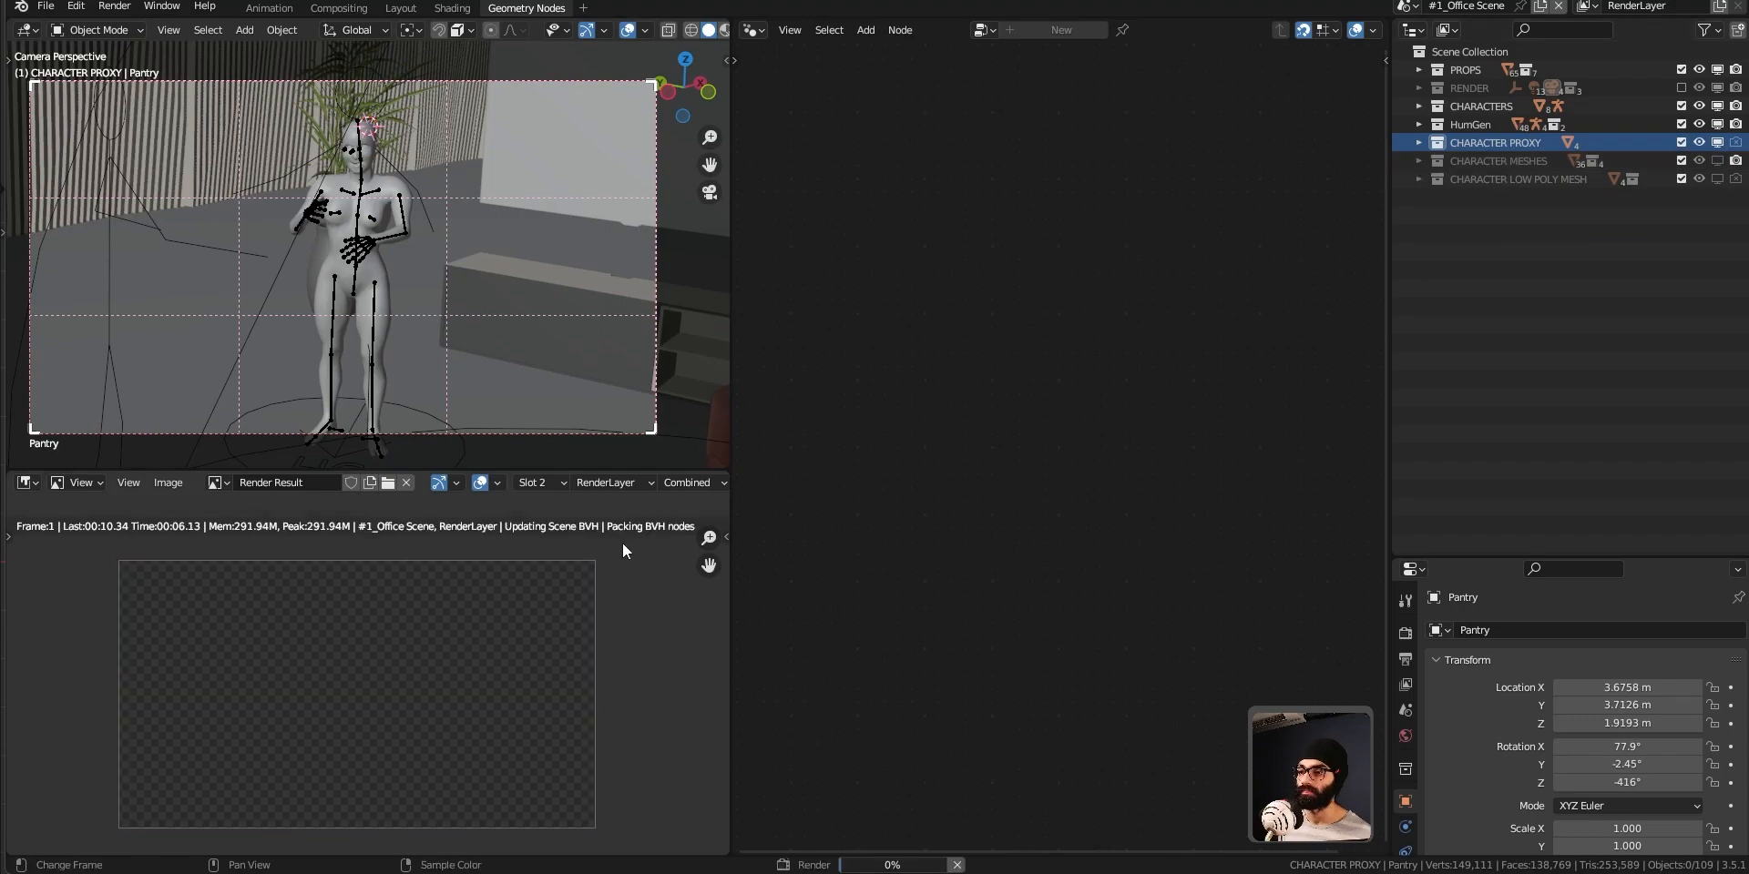
{"action": "scroll", "coordinate": [472, 679], "scroll_direction": "up", "scroll_amount": 5}
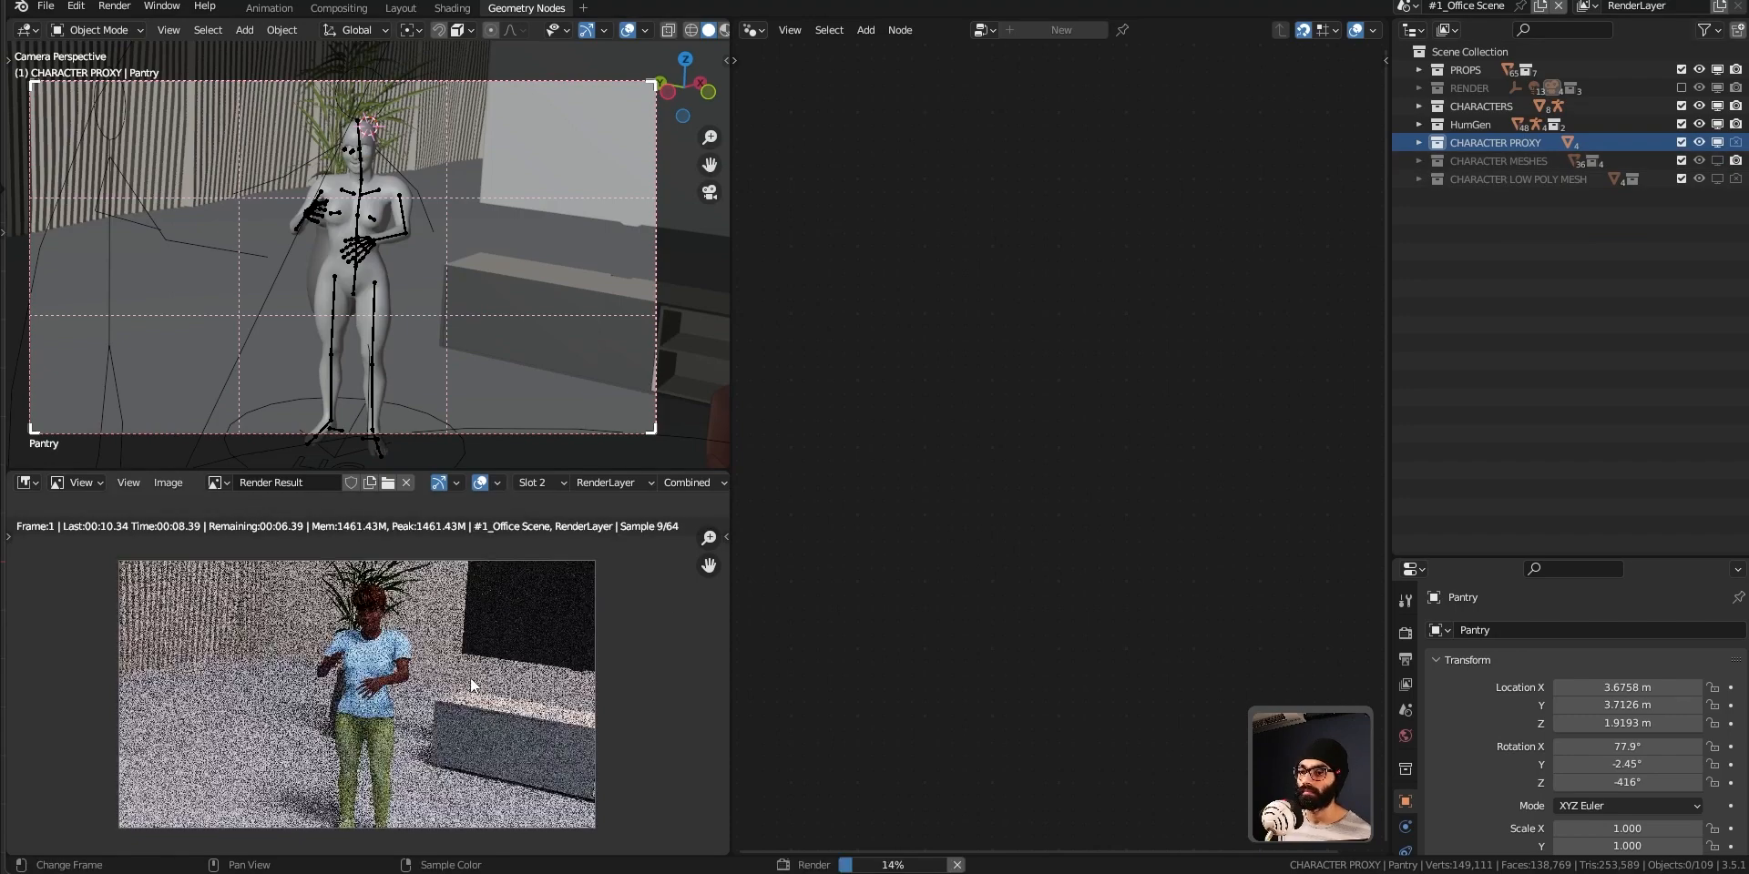
{"action": "middle_click_drag", "start_coordinate": [329, 563], "coordinate": [427, 726]}
{"action": "scroll", "coordinate": [392, 710], "scroll_direction": "up", "scroll_amount": 2}
{"action": "scroll", "coordinate": [407, 707], "scroll_direction": "down", "scroll_amount": 2}
{"action": "scroll", "coordinate": [426, 665], "scroll_direction": "down", "scroll_amount": 2}
{"action": "scroll", "coordinate": [424, 670], "scroll_direction": "up", "scroll_amount": 4}
{"action": "scroll", "coordinate": [401, 616], "scroll_direction": "up", "scroll_amount": 3}
{"action": "middle_click_drag", "start_coordinate": [401, 616], "coordinate": [400, 667]}
{"action": "scroll", "coordinate": [408, 698], "scroll_direction": "down", "scroll_amount": 2}
{"action": "scroll", "coordinate": [436, 719], "scroll_direction": "up", "scroll_amount": 4}
{"action": "scroll", "coordinate": [418, 665], "scroll_direction": "down", "scroll_amount": 1}
{"action": "scroll", "coordinate": [419, 664], "scroll_direction": "down", "scroll_amount": 4}
{"action": "scroll", "coordinate": [436, 711], "scroll_direction": "up", "scroll_amount": 1}
{"action": "scroll", "coordinate": [419, 665], "scroll_direction": "down", "scroll_amount": 2}
{"action": "scroll", "coordinate": [419, 665], "scroll_direction": "down", "scroll_amount": 3}
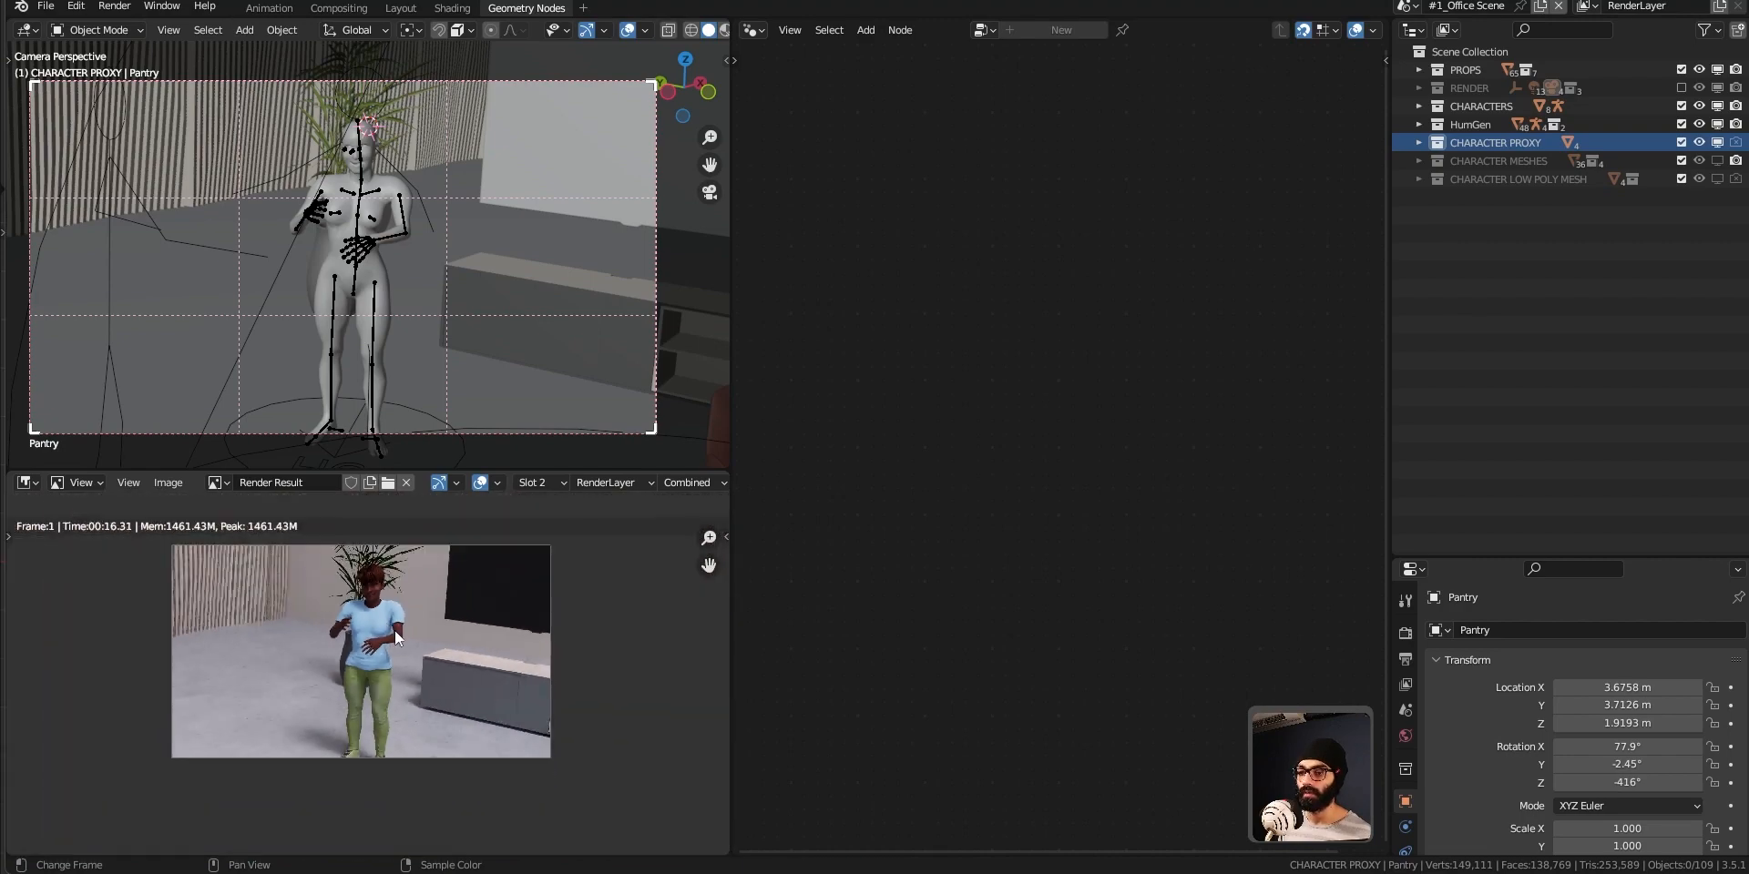
{"action": "scroll", "coordinate": [375, 583], "scroll_direction": "up", "scroll_amount": 3}
Expand the CHARACTER PROXY collection and disable the Proxy option on Miriam_proxy to display its full mesh in the viewport.
{"action": "middle_click_drag", "start_coordinate": [498, 183], "coordinate": [406, 304]}
{"action": "scroll", "coordinate": [336, 288], "scroll_direction": "up", "scroll_amount": 7}
{"action": "middle_click_drag", "start_coordinate": [407, 305], "coordinate": [346, 292]}
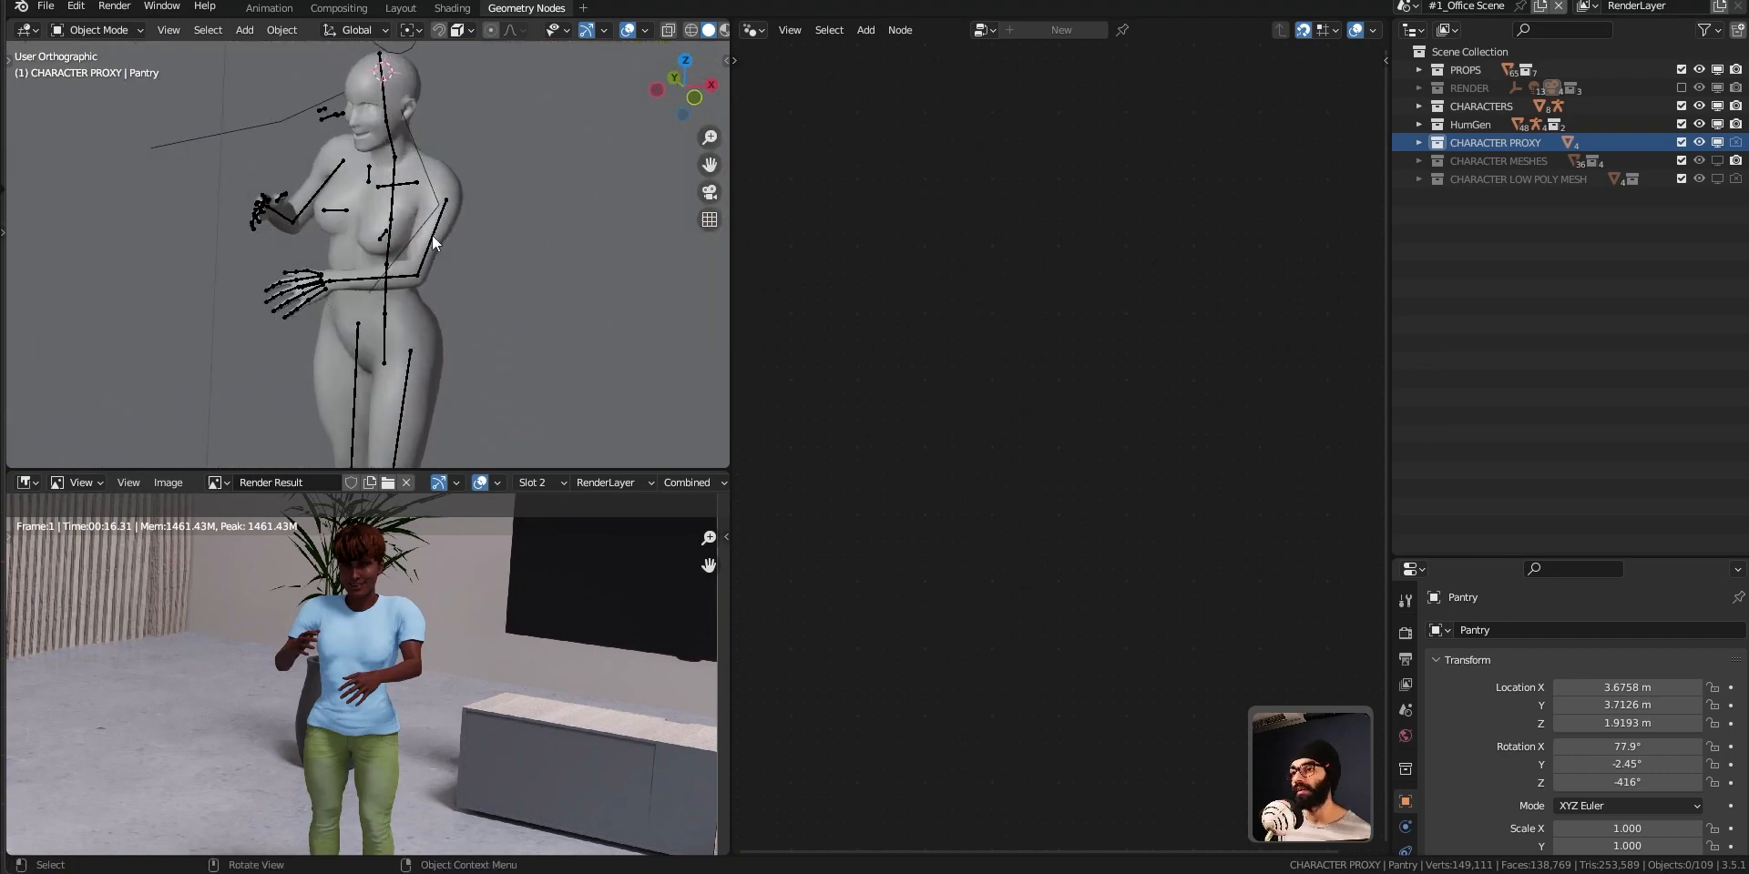
{"action": "left_click", "coordinate": [1418, 142]}
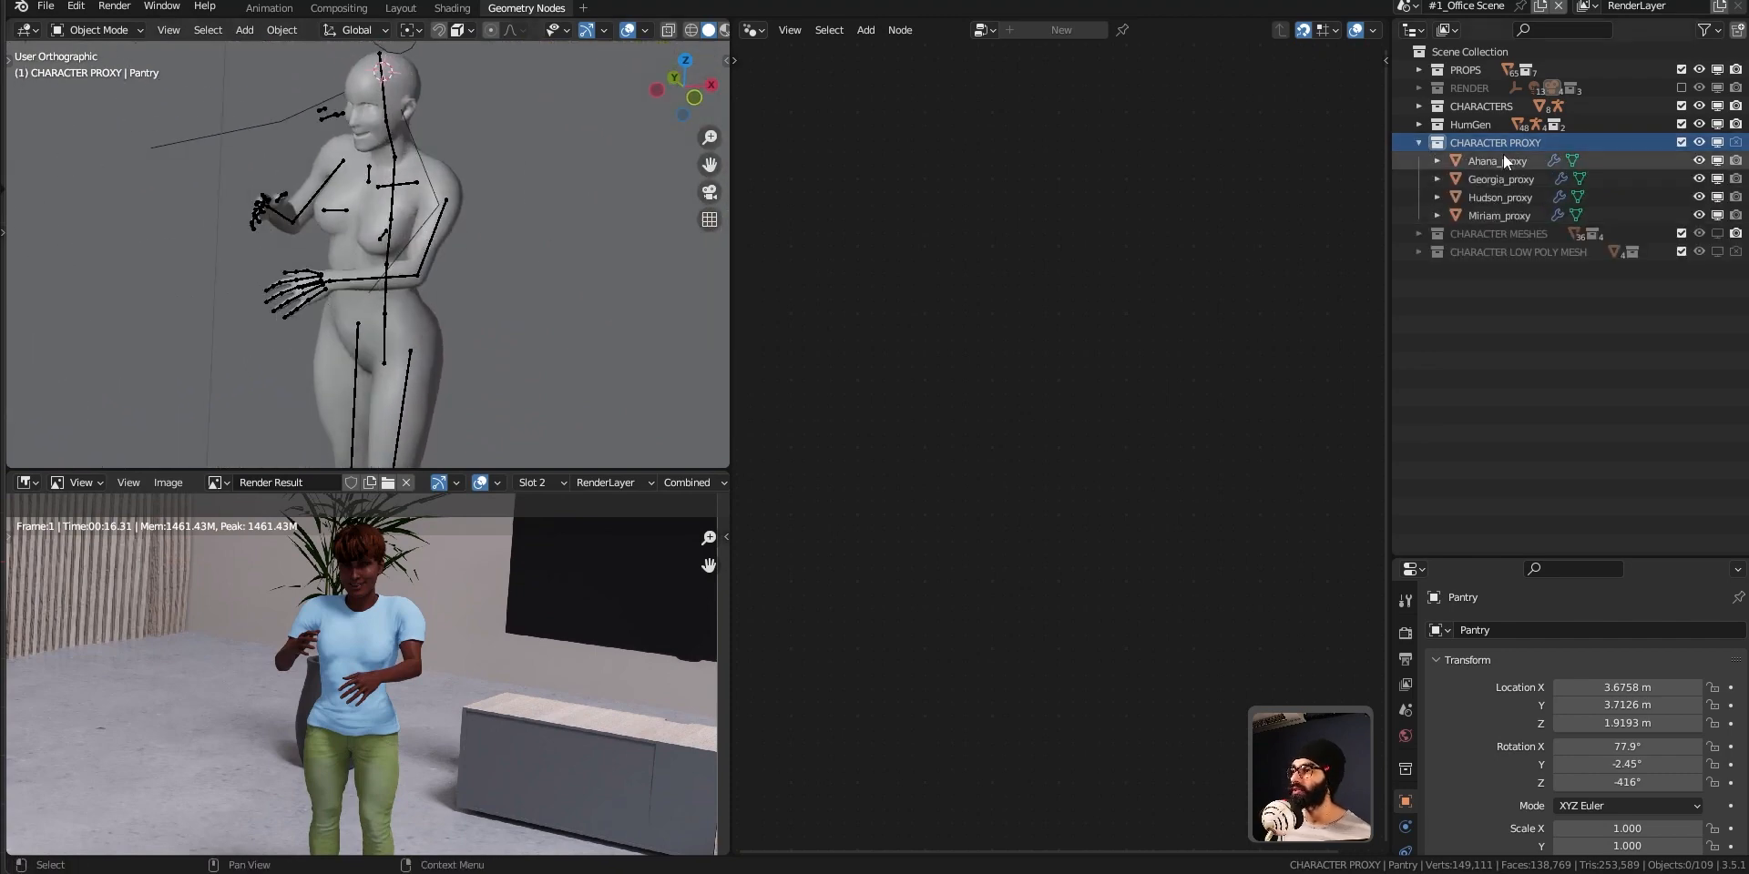
{"action": "left_click", "coordinate": [1500, 215]}
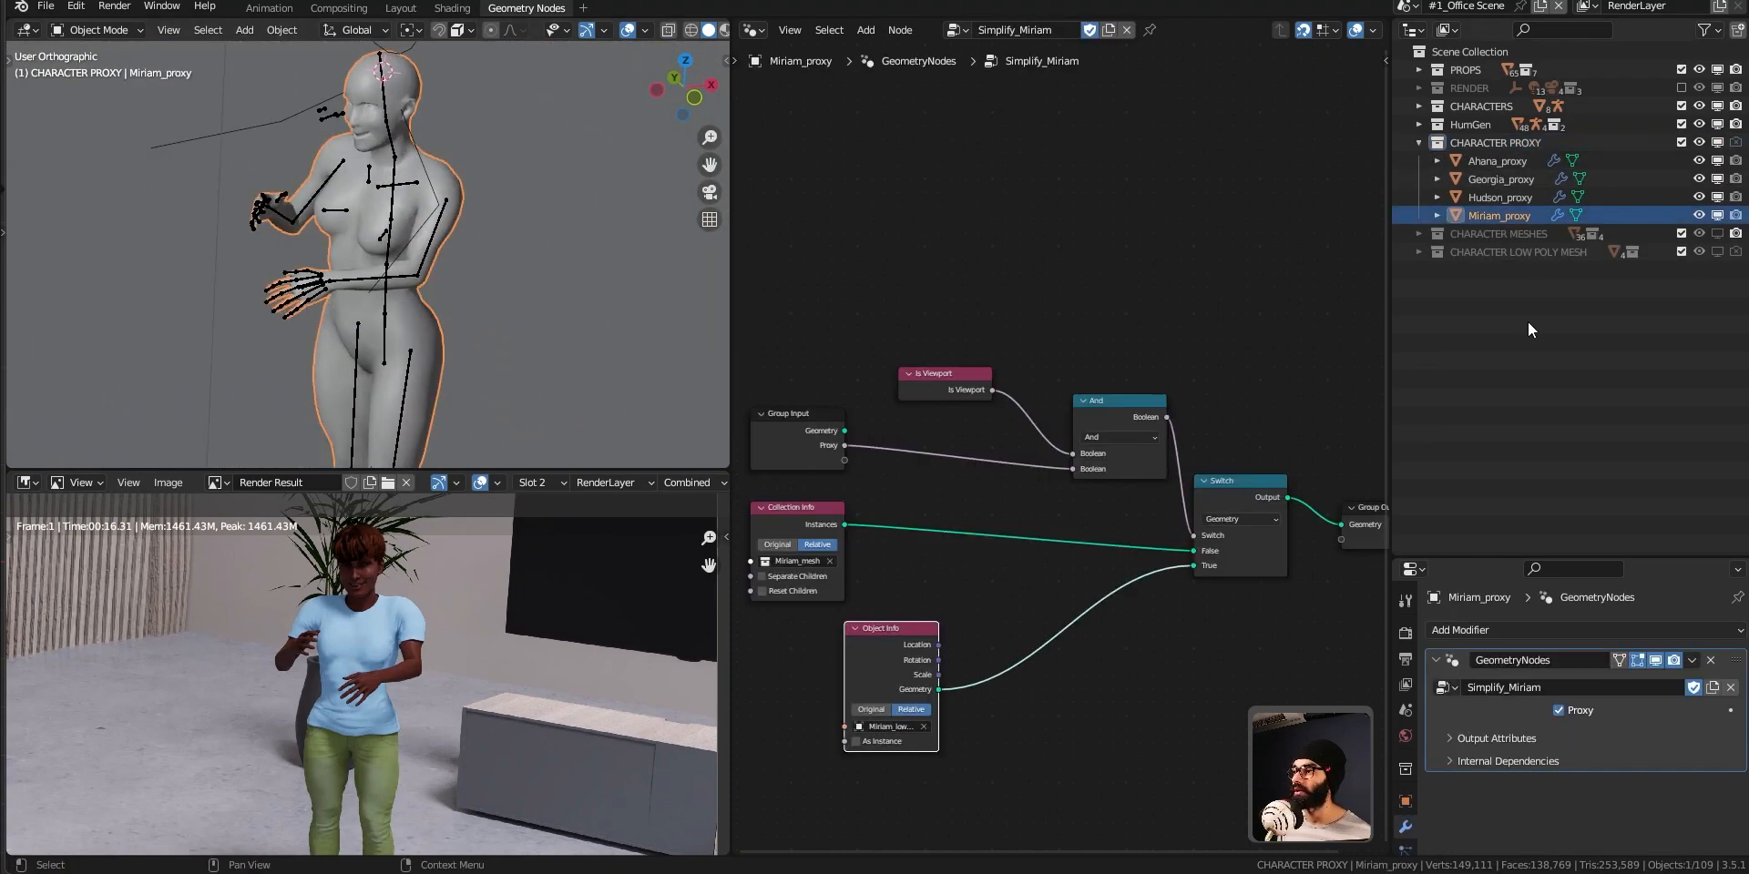
{"action": "left_click", "coordinate": [1559, 711]}
{"action": "scroll", "coordinate": [368, 185], "scroll_direction": "up", "scroll_amount": 4}
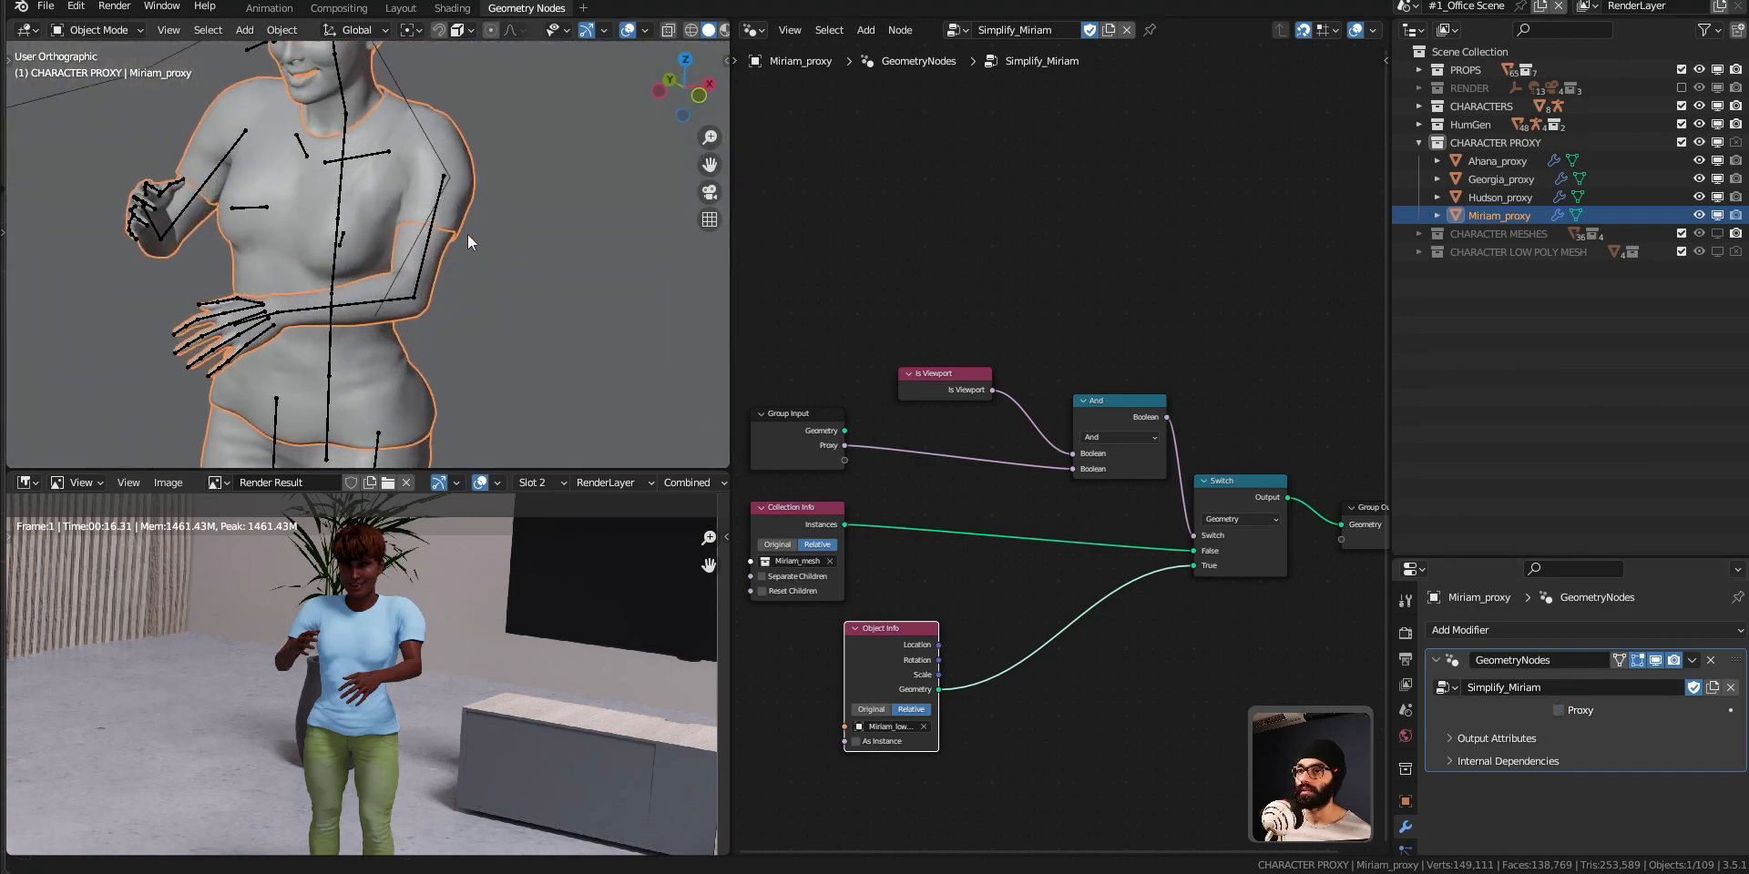
{"action": "middle_click_drag", "start_coordinate": [368, 185], "coordinate": [438, 232]}
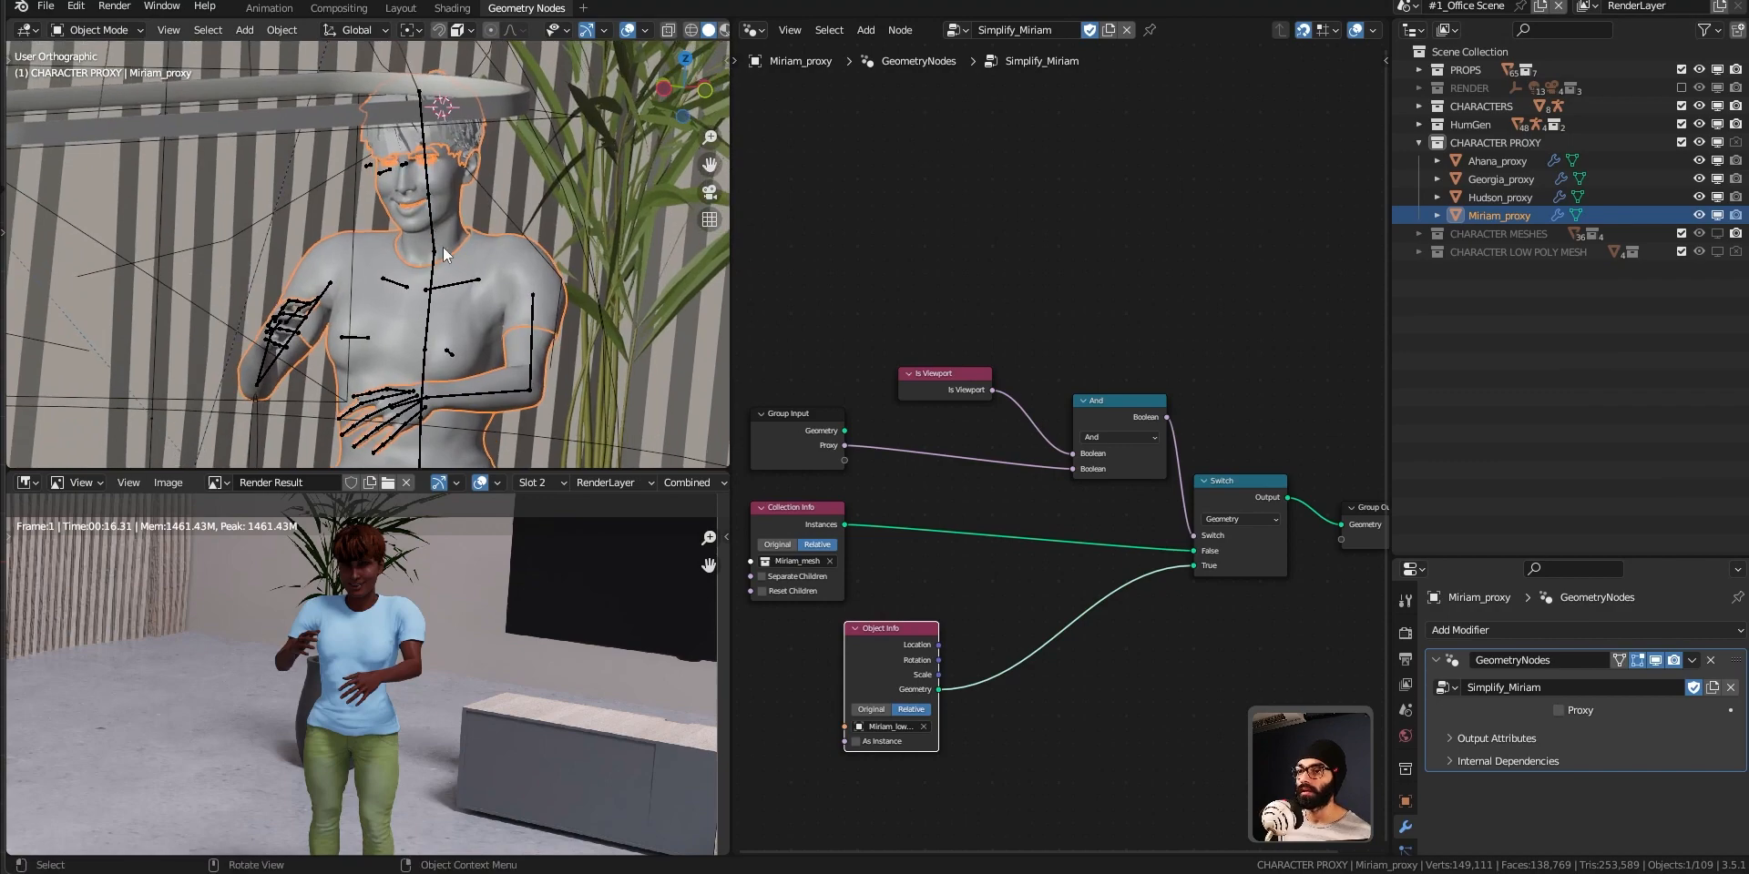
Put the HG_Miriam rig in Pose Mode and try rotating the neck bone twice with the full mesh displayed.
{"action": "left_click", "coordinate": [447, 255]}
{"action": "key", "text": "ctrl+Tab"}
{"action": "left_click", "coordinate": [446, 365]}
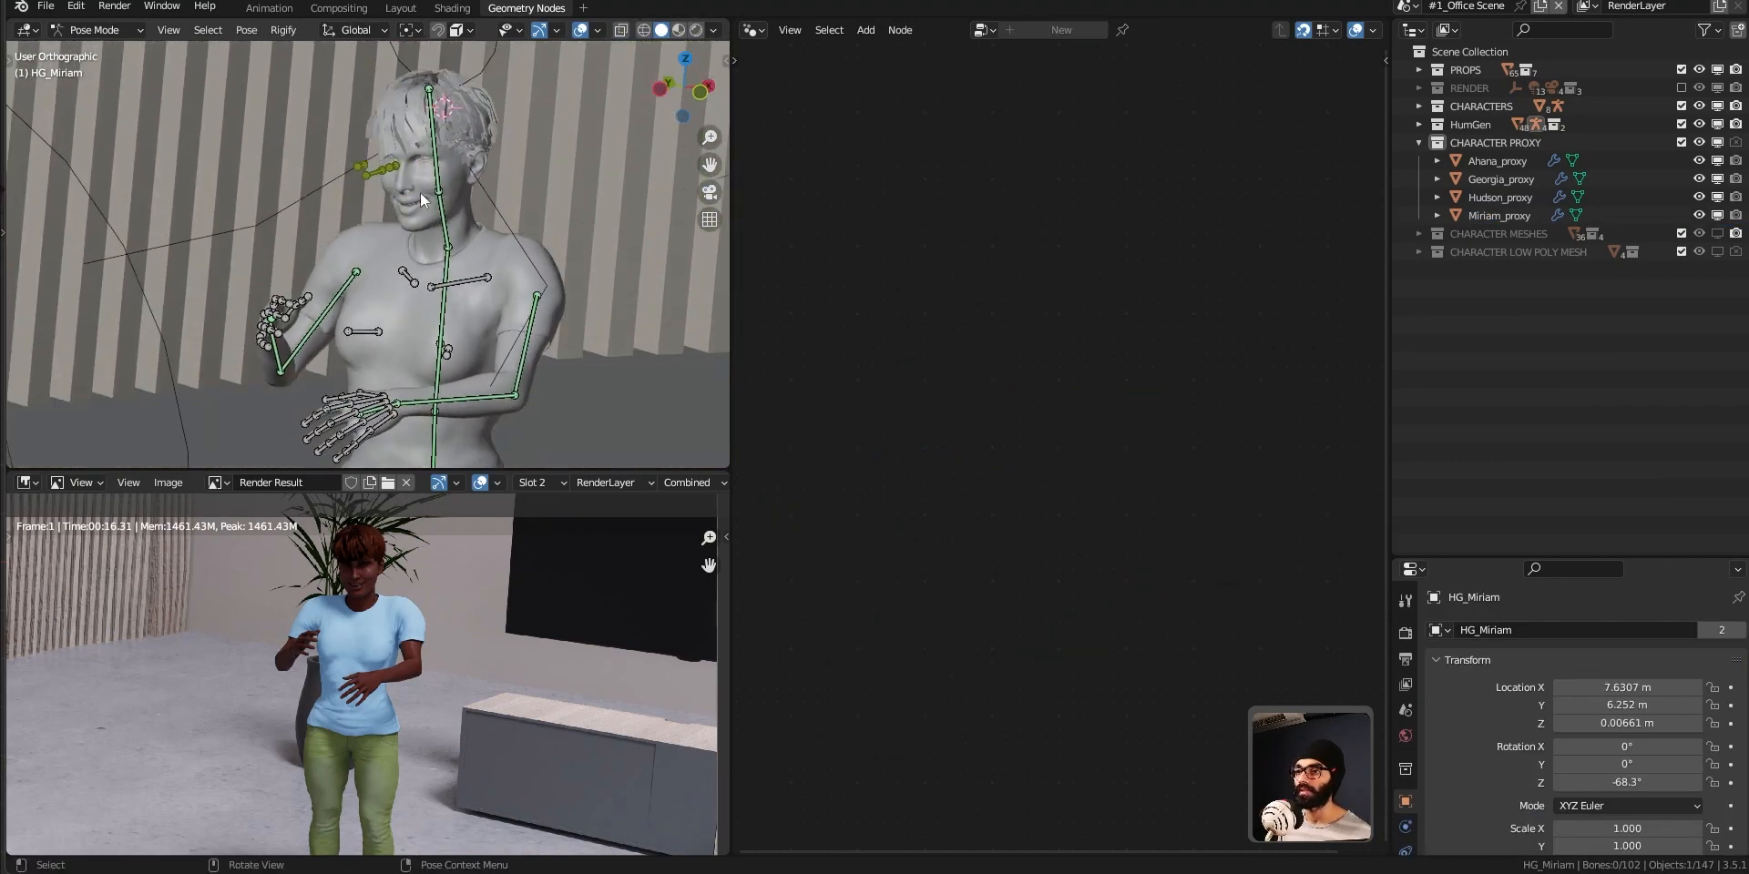
{"action": "key", "text": "r"}
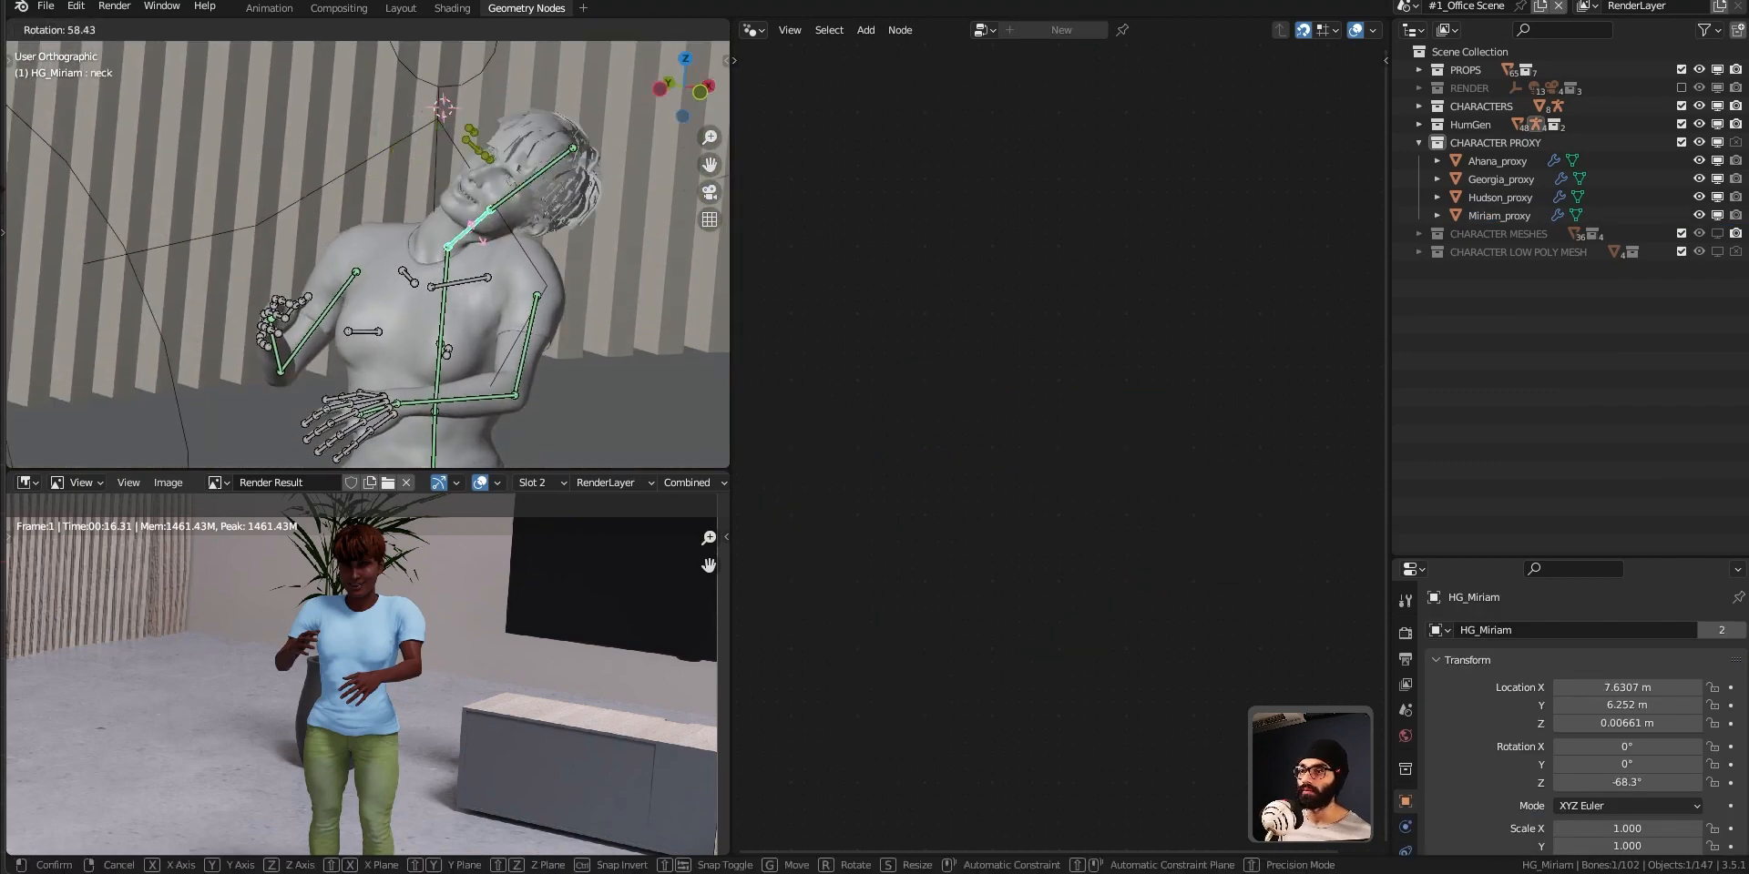
{"action": "right_click", "coordinate": [426, 344]}
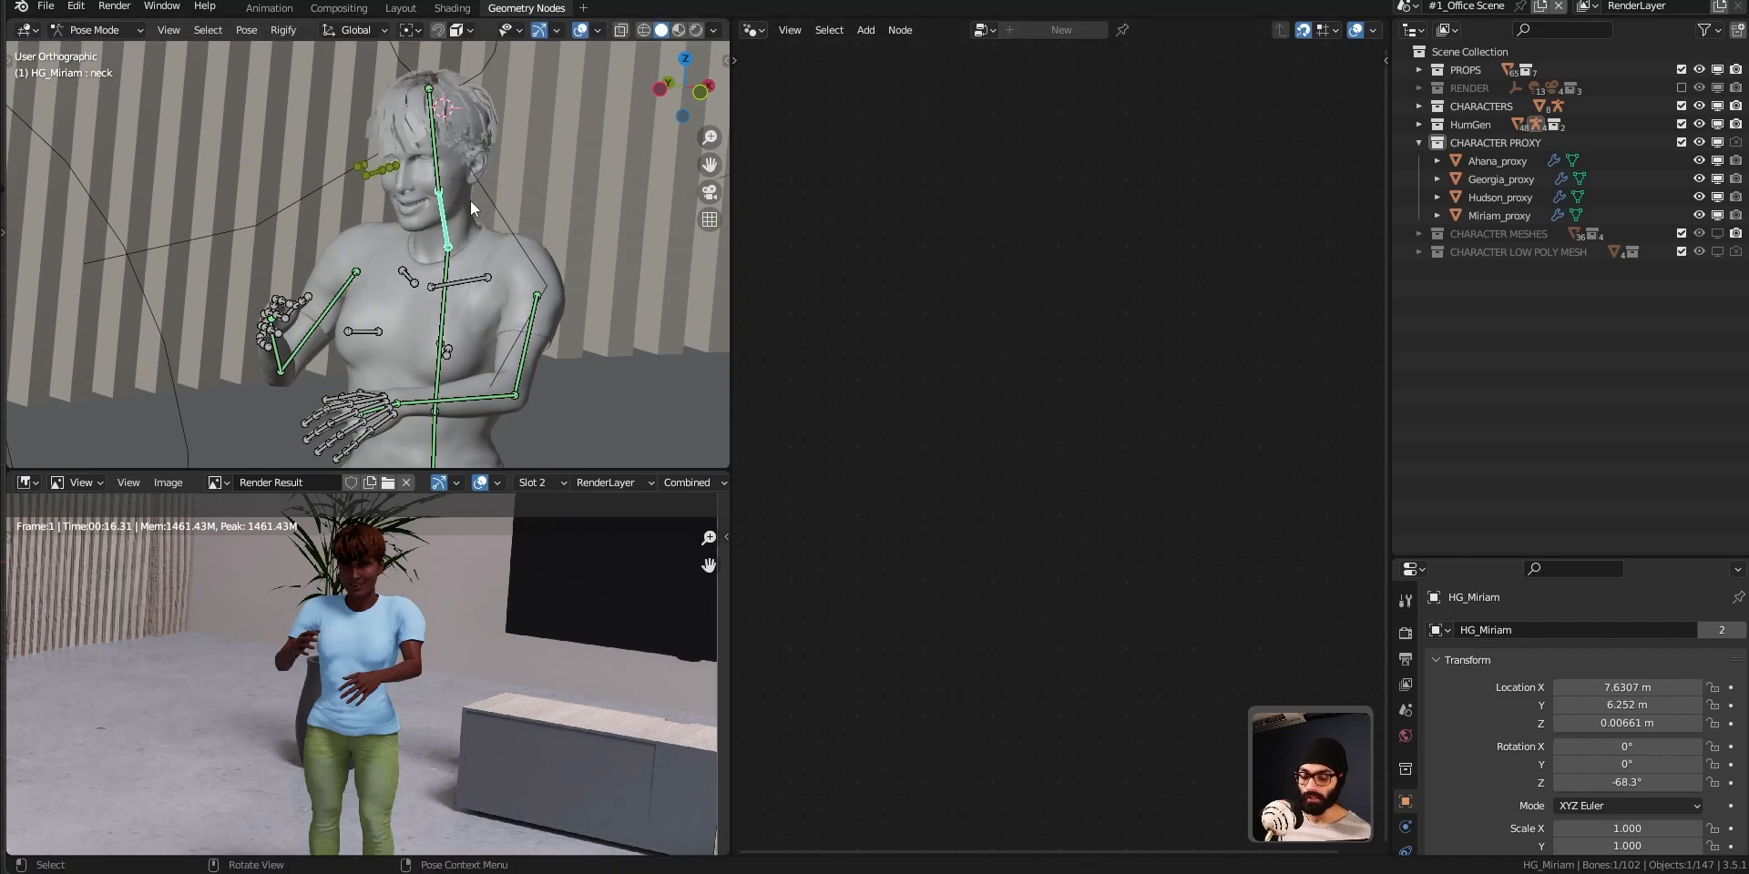
{"action": "key", "text": "r"}
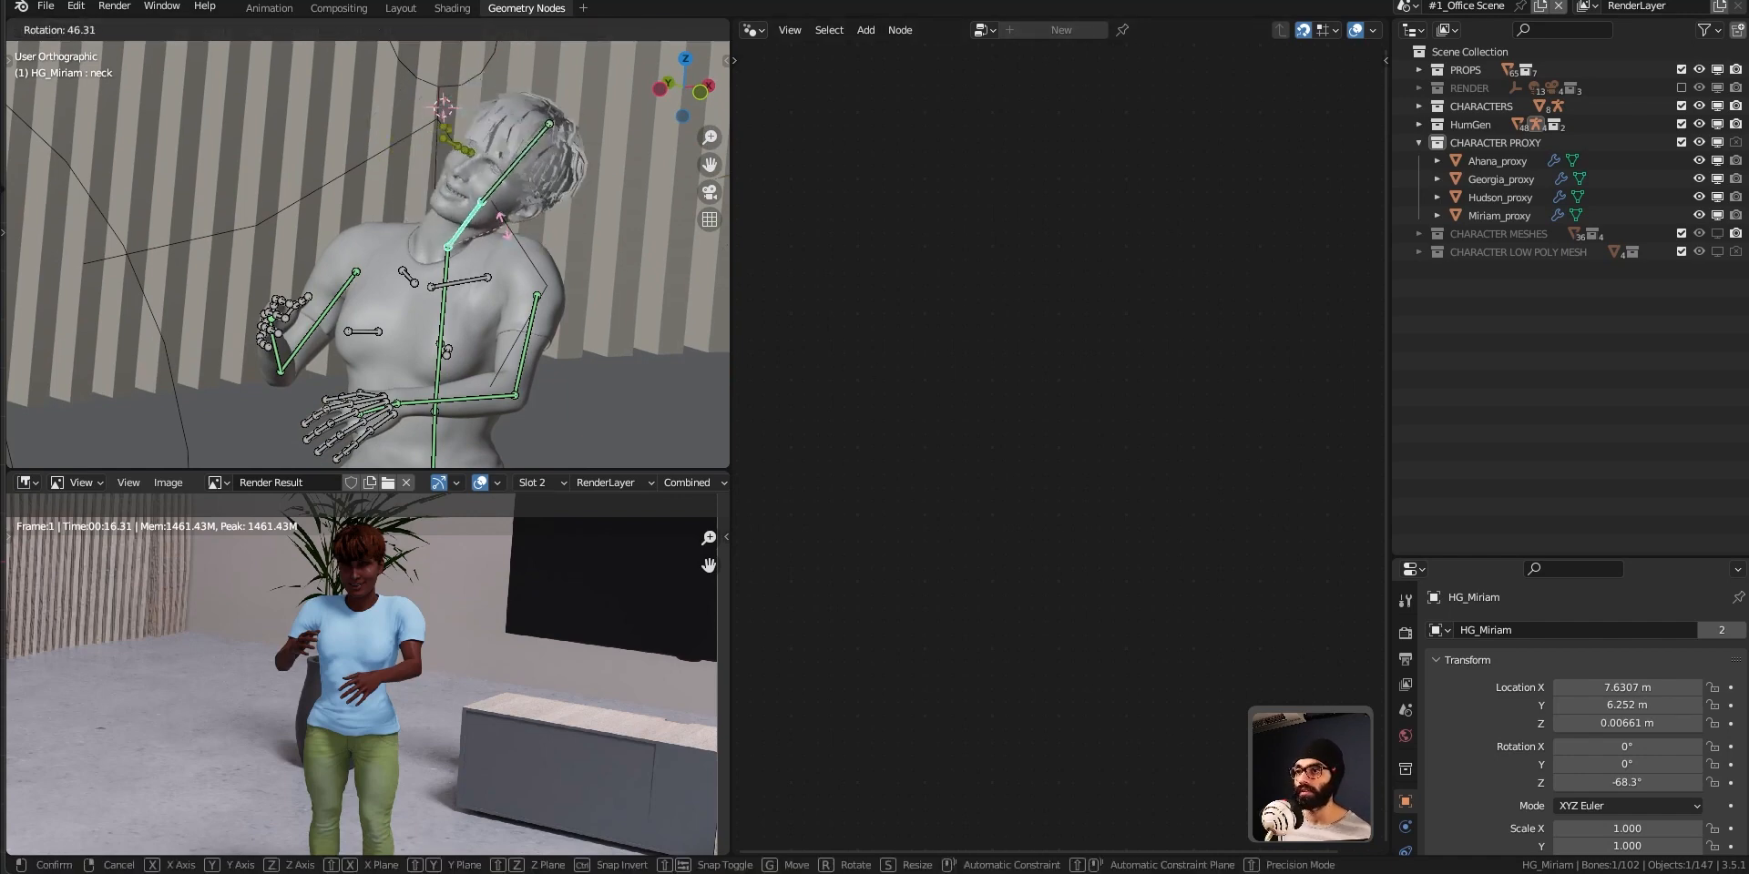
{"action": "right_click", "coordinate": [450, 296]}
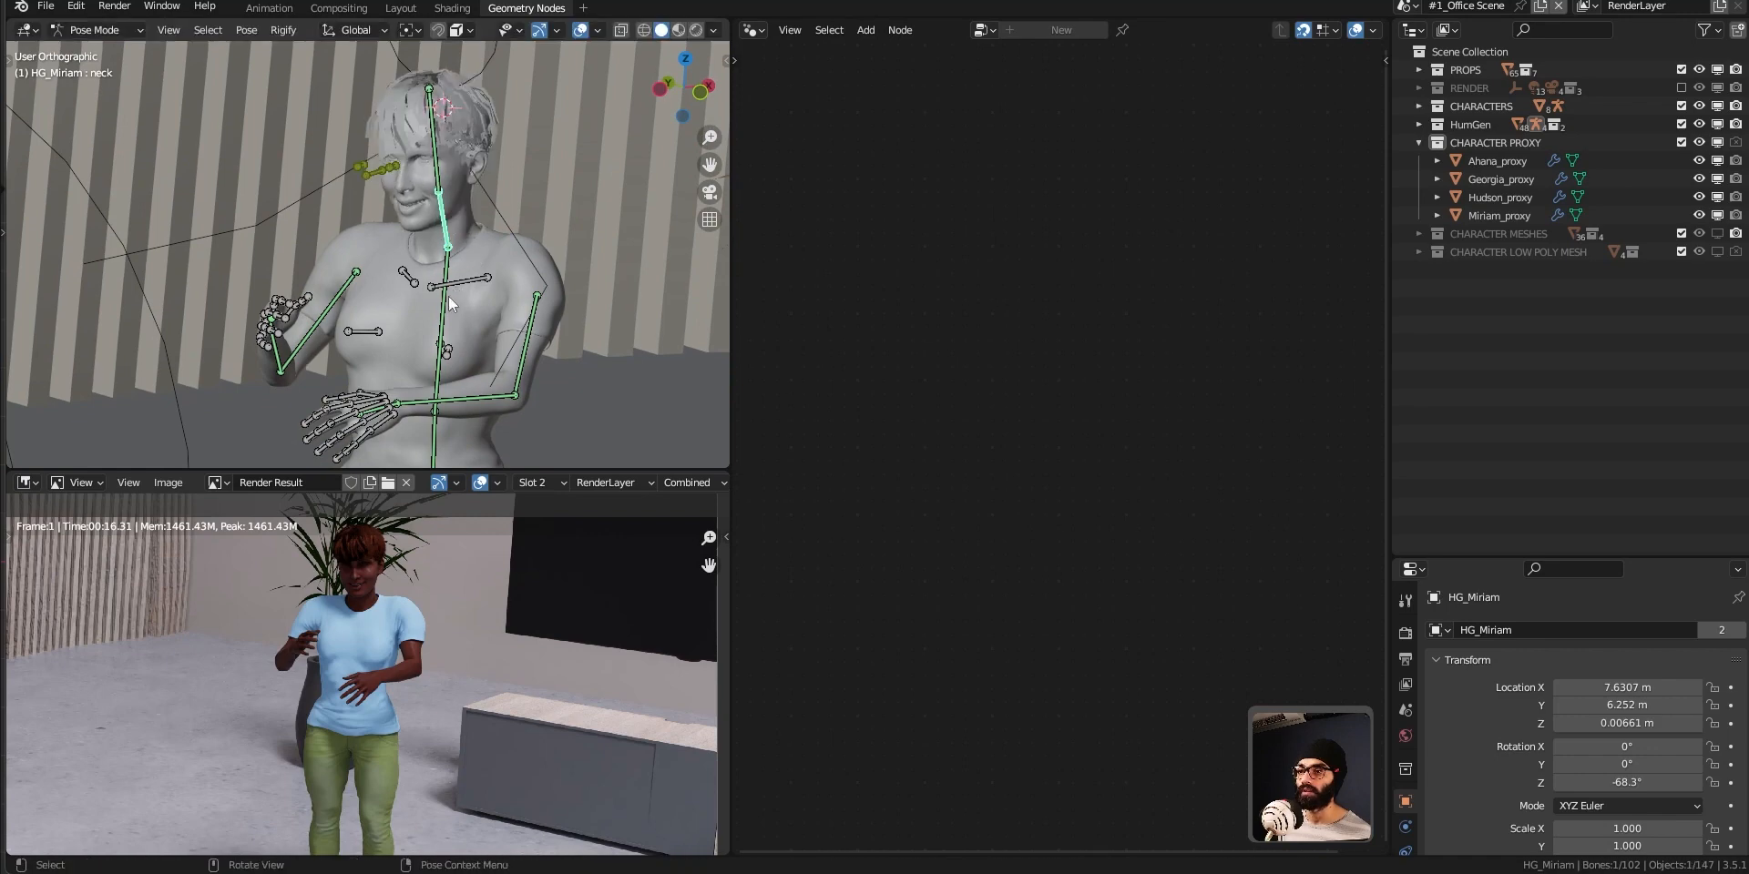
Try rotating the spine.003 bone of the HG_Miriam rig to test posing the upper body with the full mesh.
{"action": "left_click", "coordinate": [458, 307]}
{"action": "key", "text": "r"}
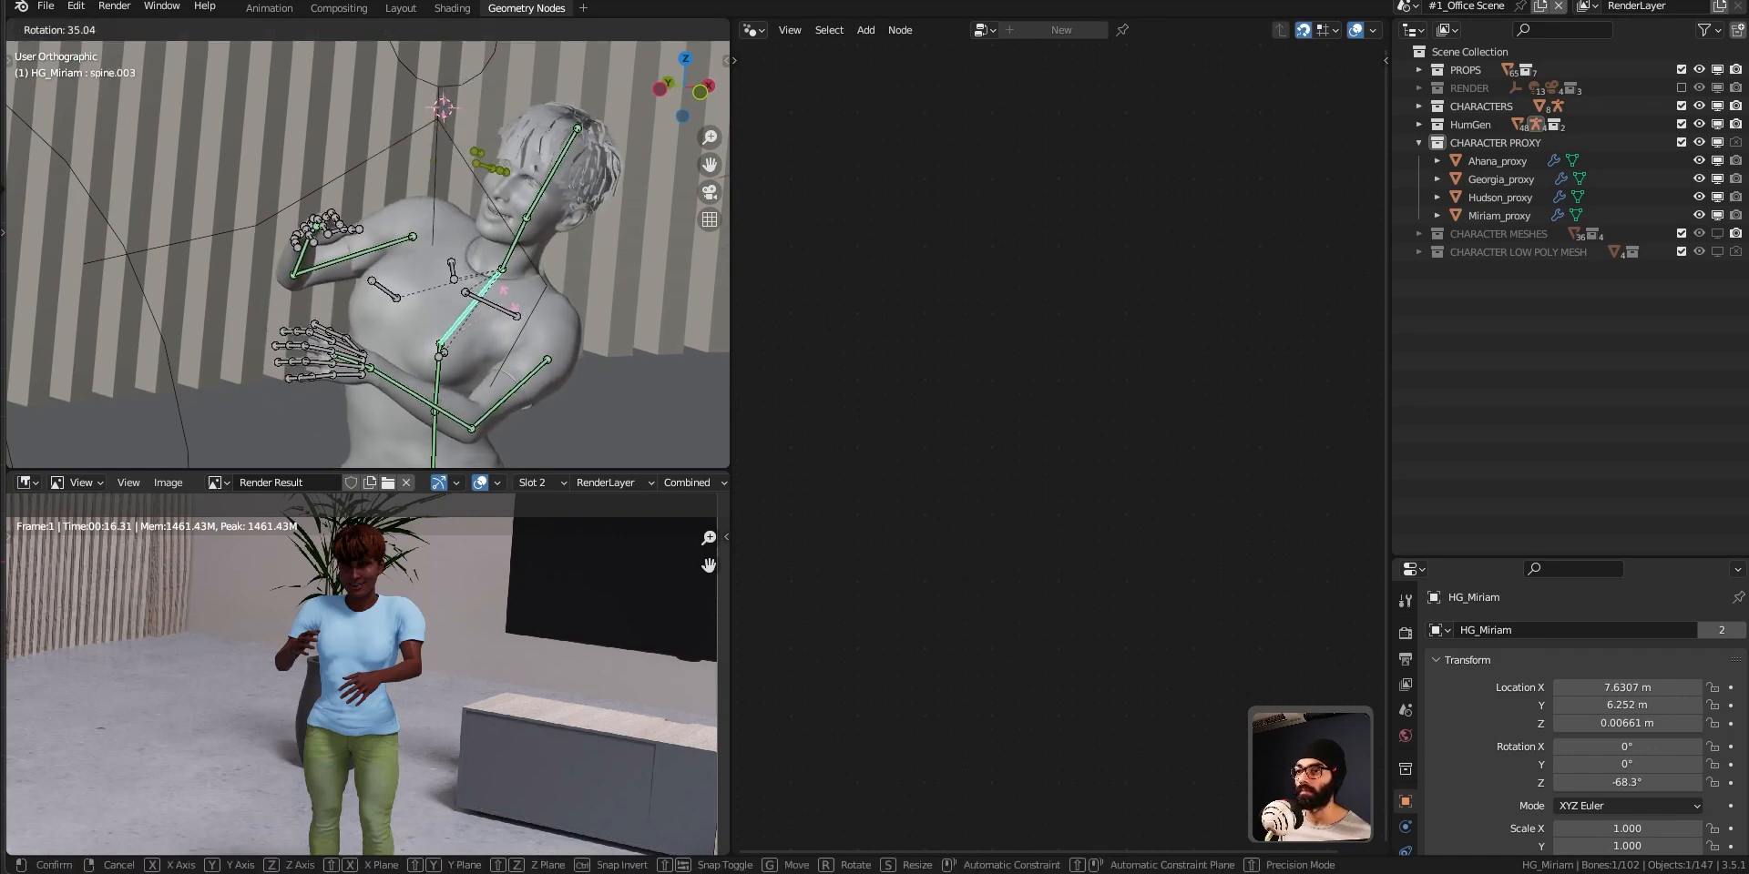
{"action": "left_click", "coordinate": [490, 348]}
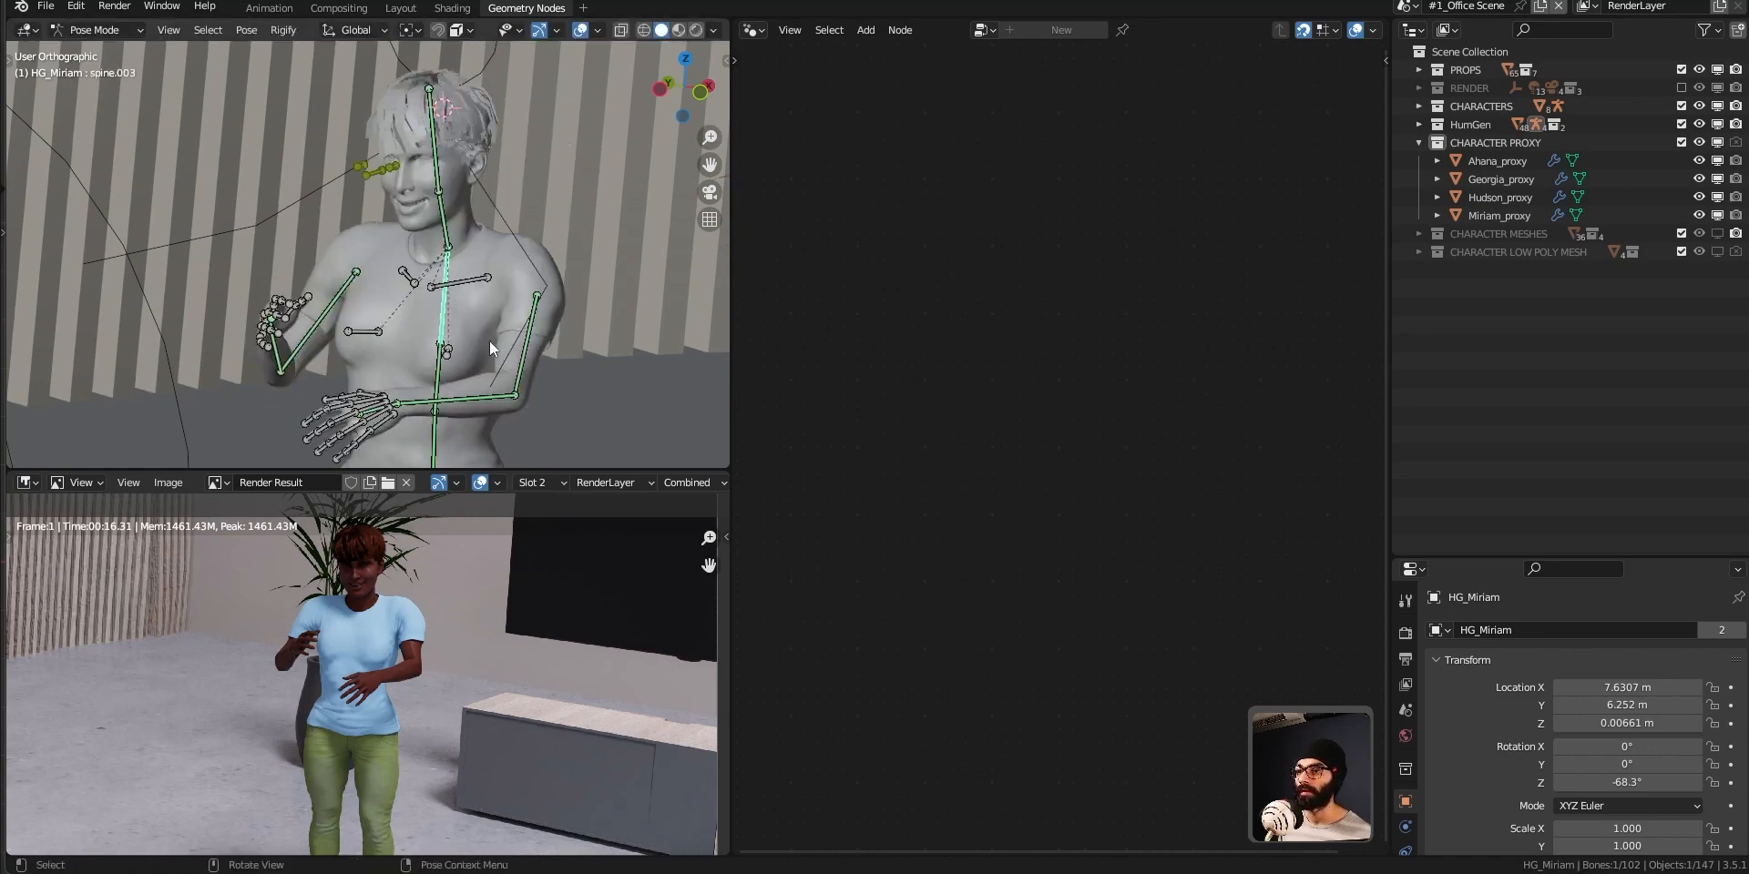
Enable the Proxy option on Miriam_proxy and try rotating the spine.003 bone with the low-poly body displayed.
{"action": "left_click", "coordinate": [1493, 216]}
{"action": "left_click", "coordinate": [1557, 711]}
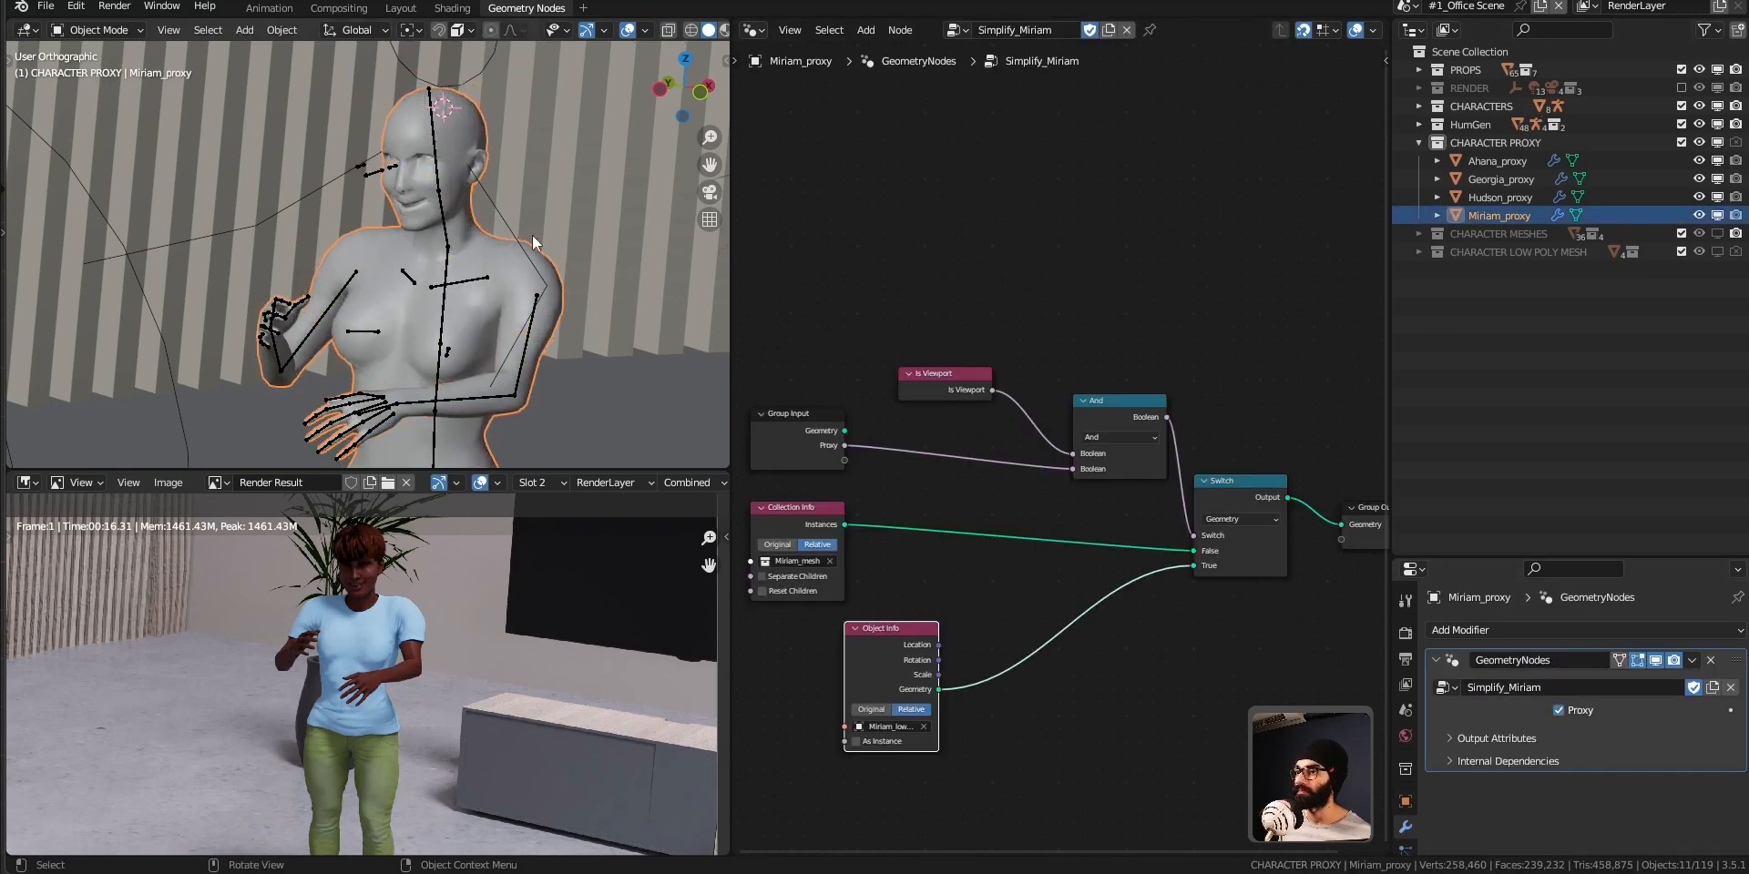
{"action": "left_click", "coordinate": [448, 307]}
{"action": "key", "text": "r"}
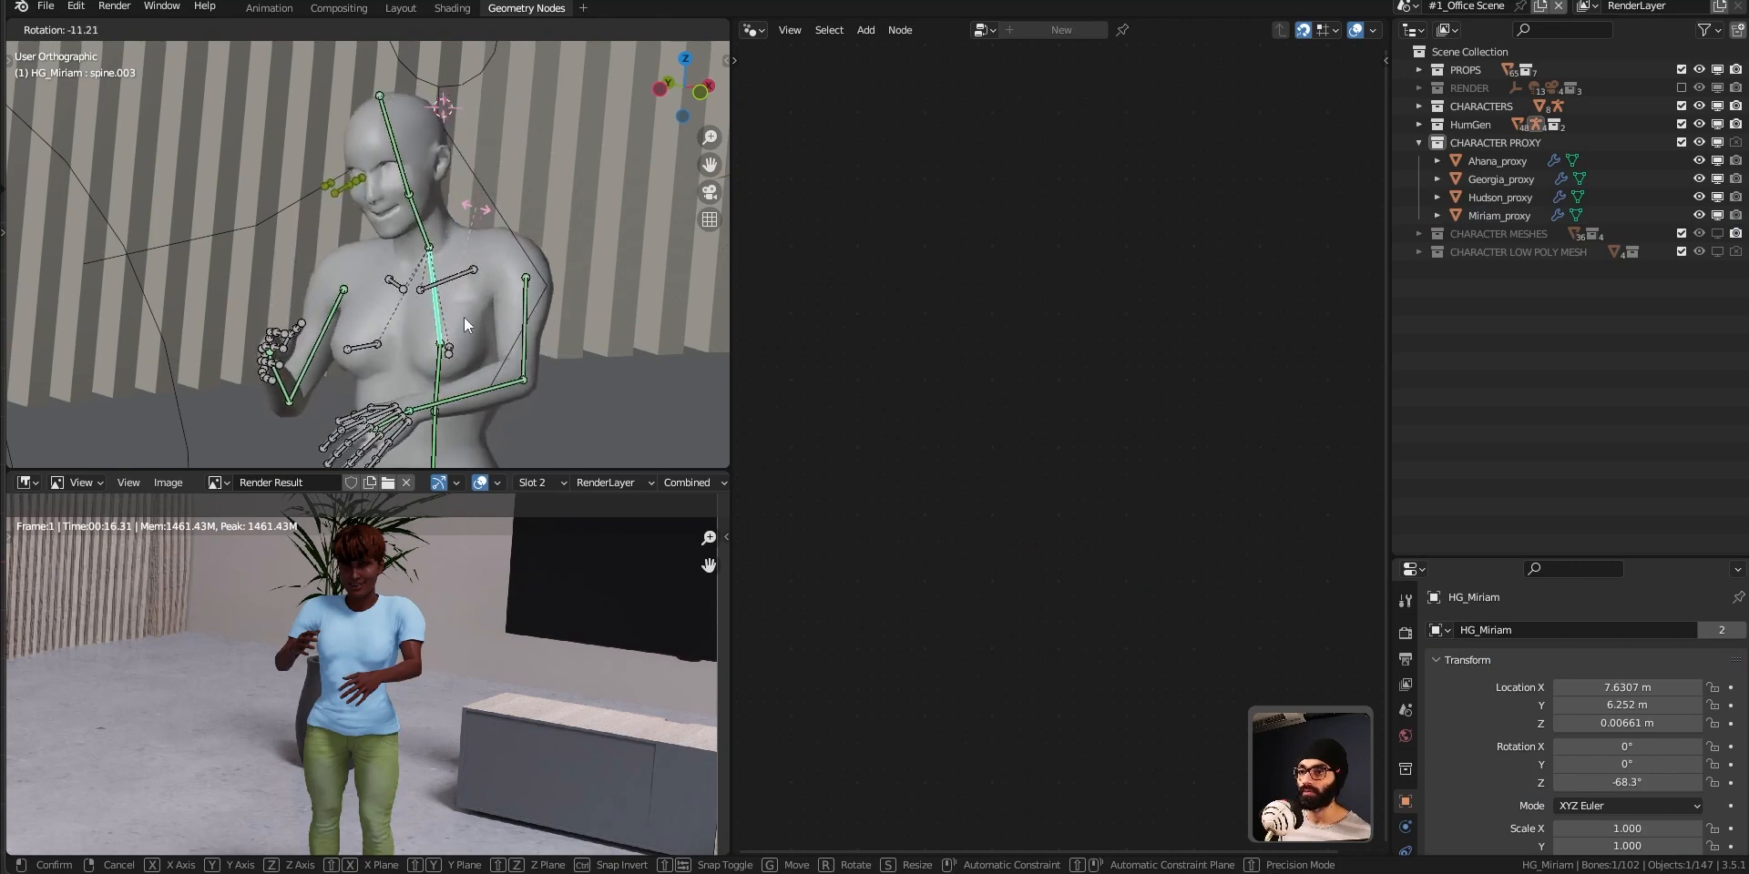
Rotate the upper_arm.L bone by about 66° to raise the character's left hand in front of the face.
{"action": "left_click", "coordinate": [521, 358]}
{"action": "key", "text": "r"}
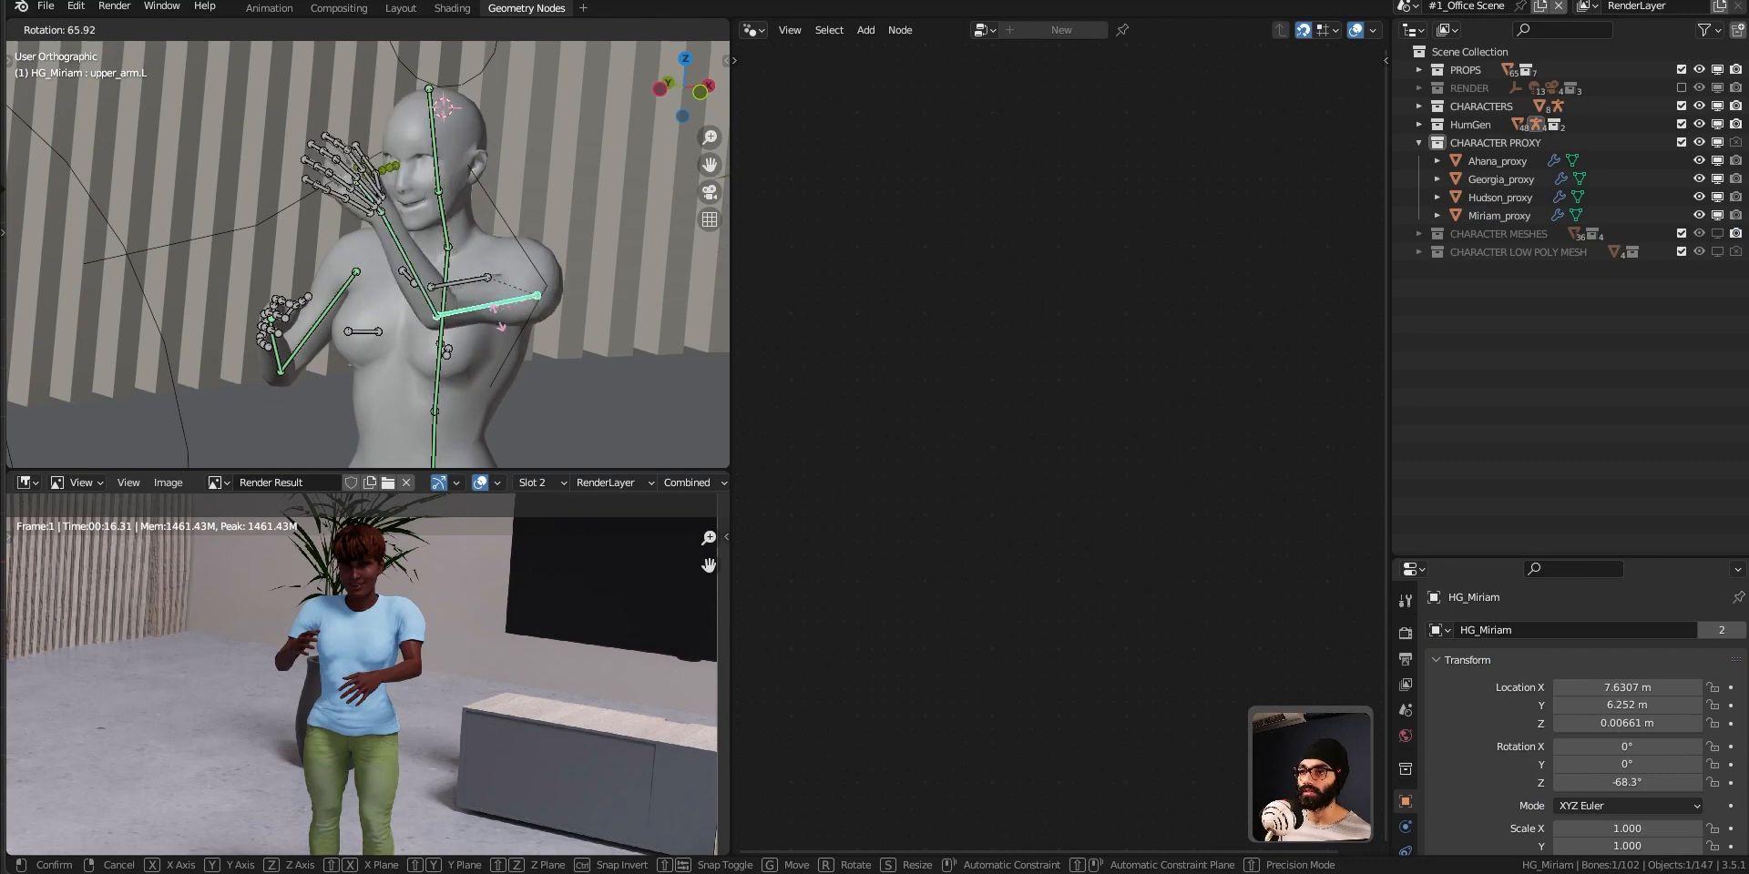
{"action": "left_click", "coordinate": [478, 324]}
{"action": "middle_click_drag", "start_coordinate": [472, 342], "coordinate": [438, 381]}
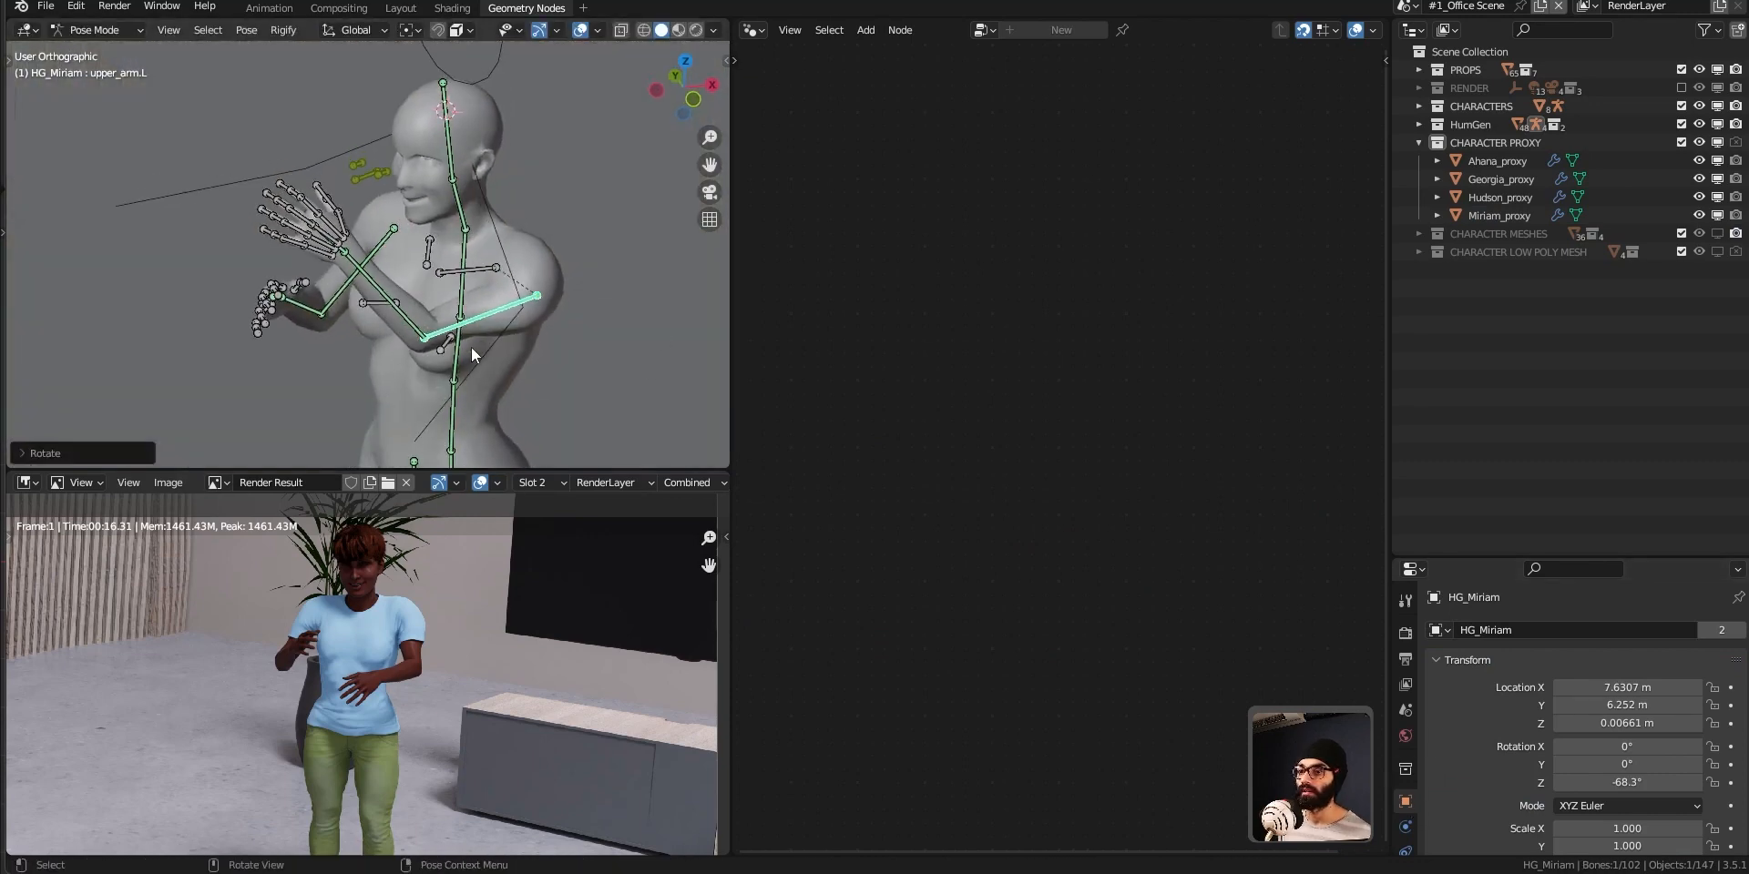
Render the newly posed character and return the HG_Miriam rig to Object Mode with nothing selected.
{"action": "key", "text": "F12"}
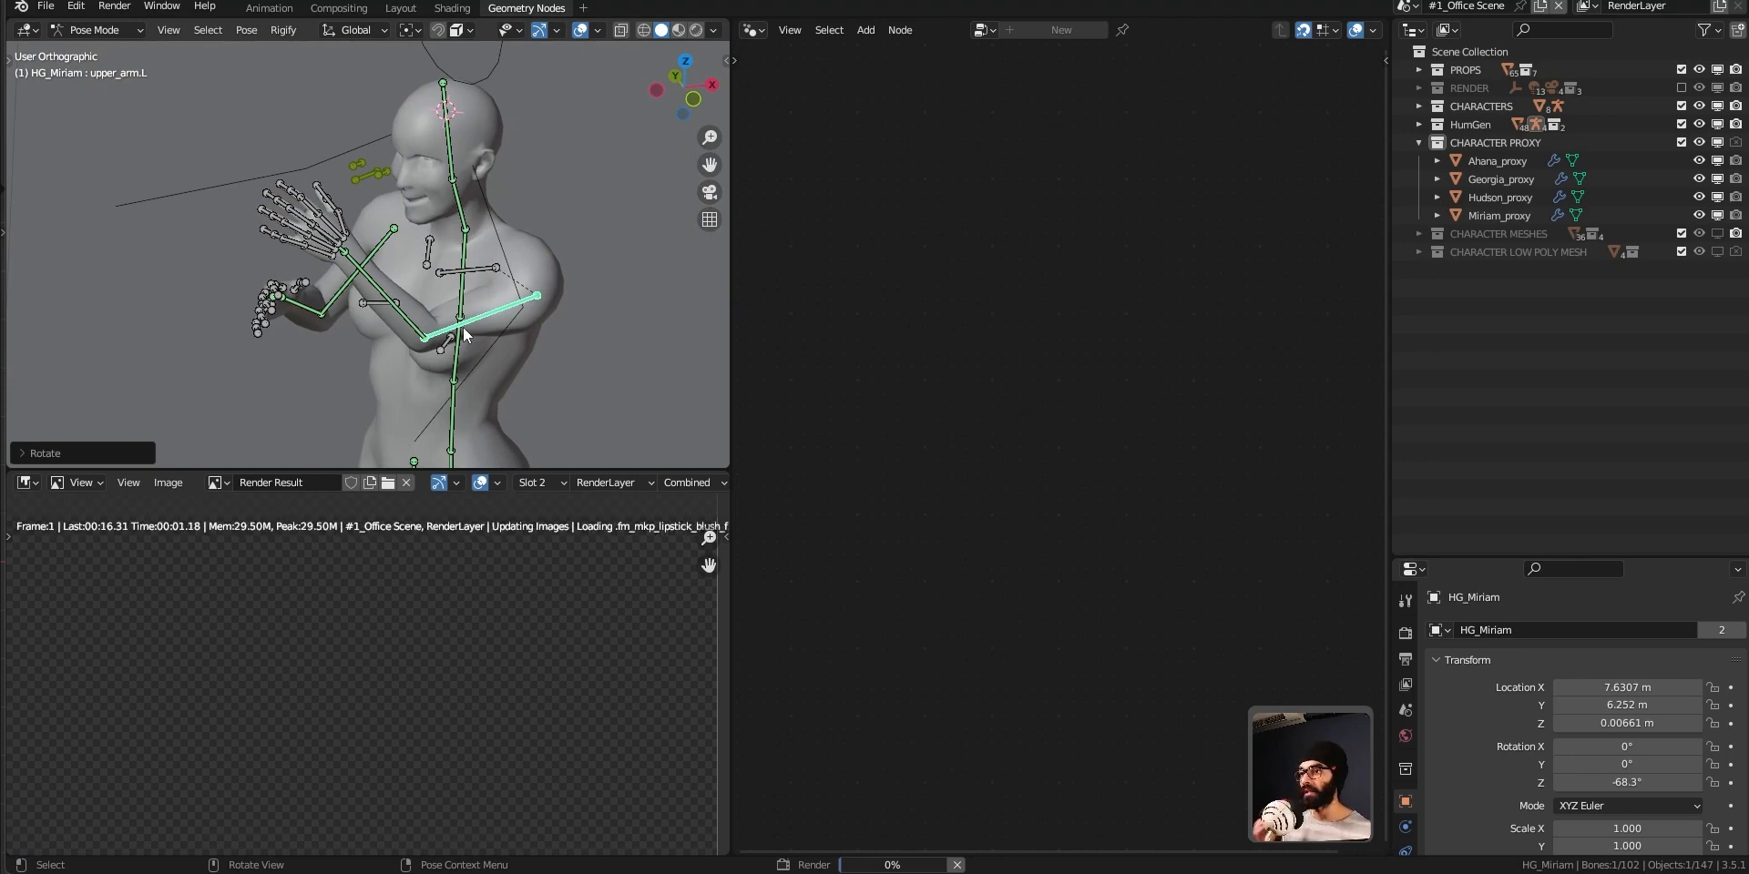
{"action": "middle_click_drag", "start_coordinate": [463, 326], "coordinate": [439, 255]}
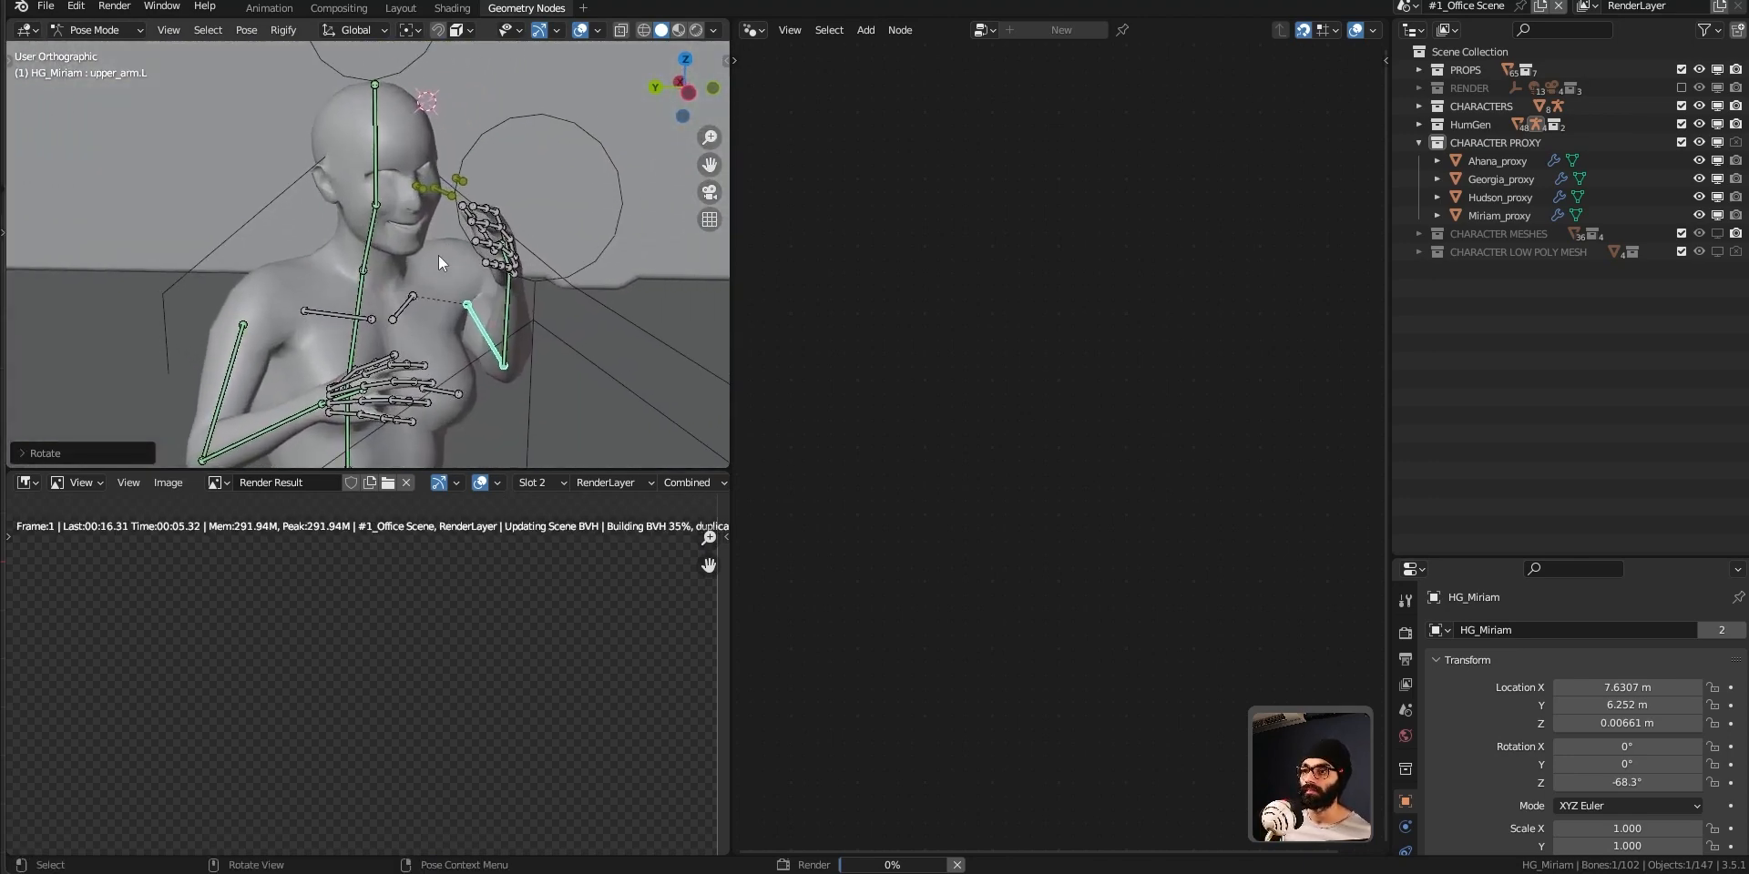
{"action": "key", "text": "ctrl+Tab"}
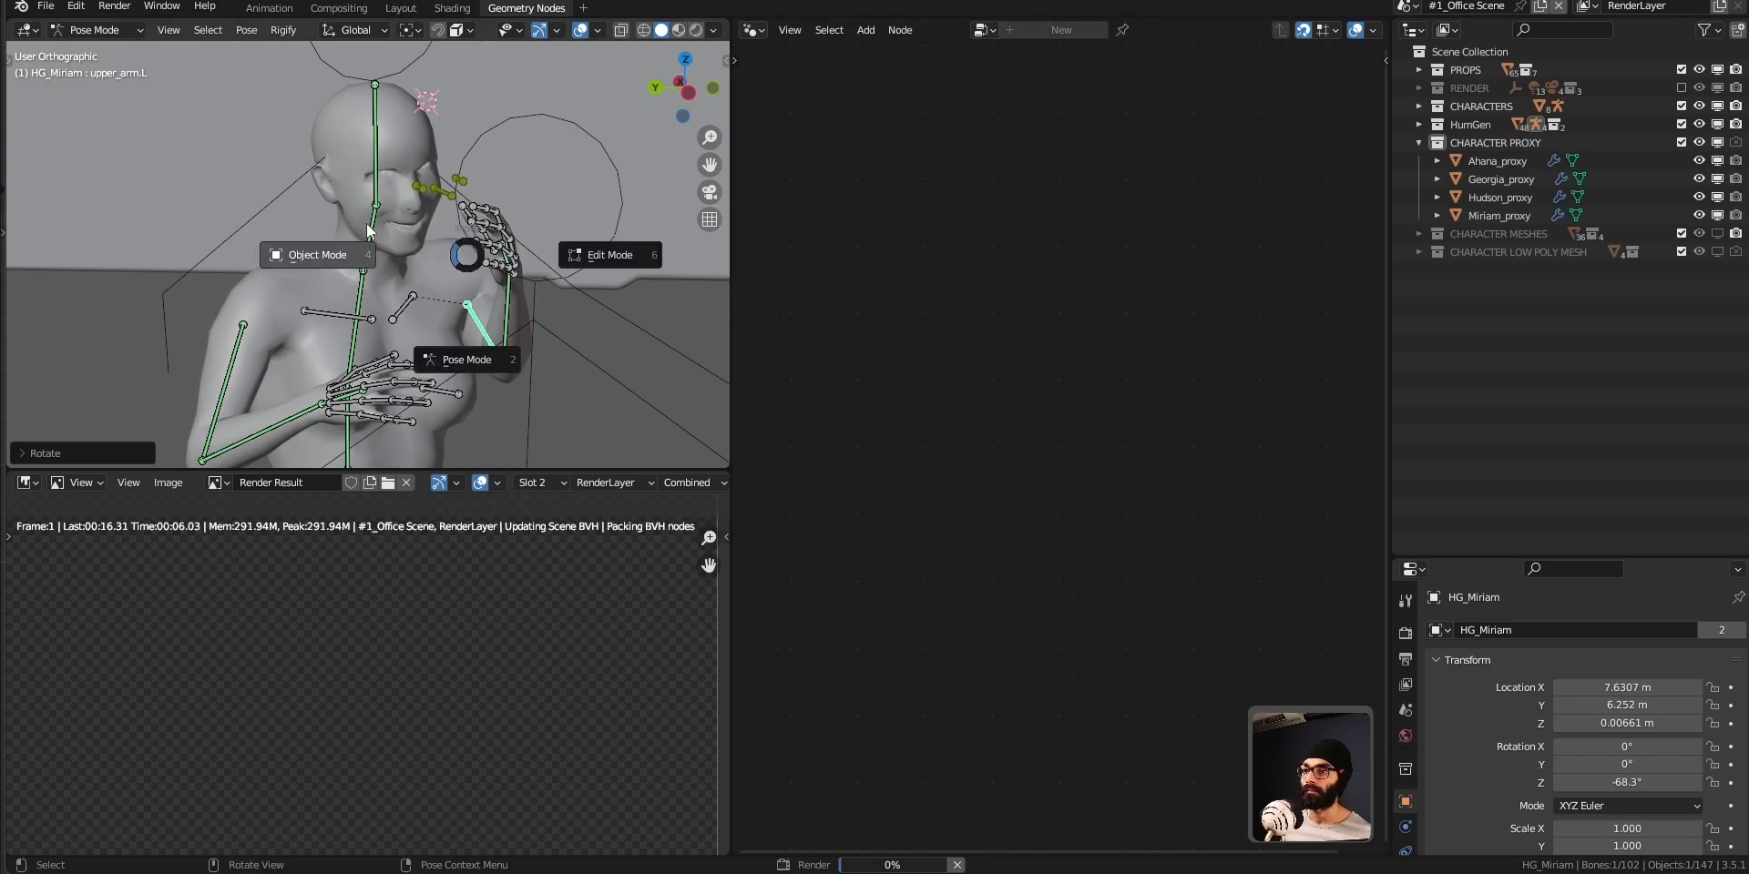
{"action": "left_click", "coordinate": [253, 248]}
{"action": "key", "text": "alt+a"}
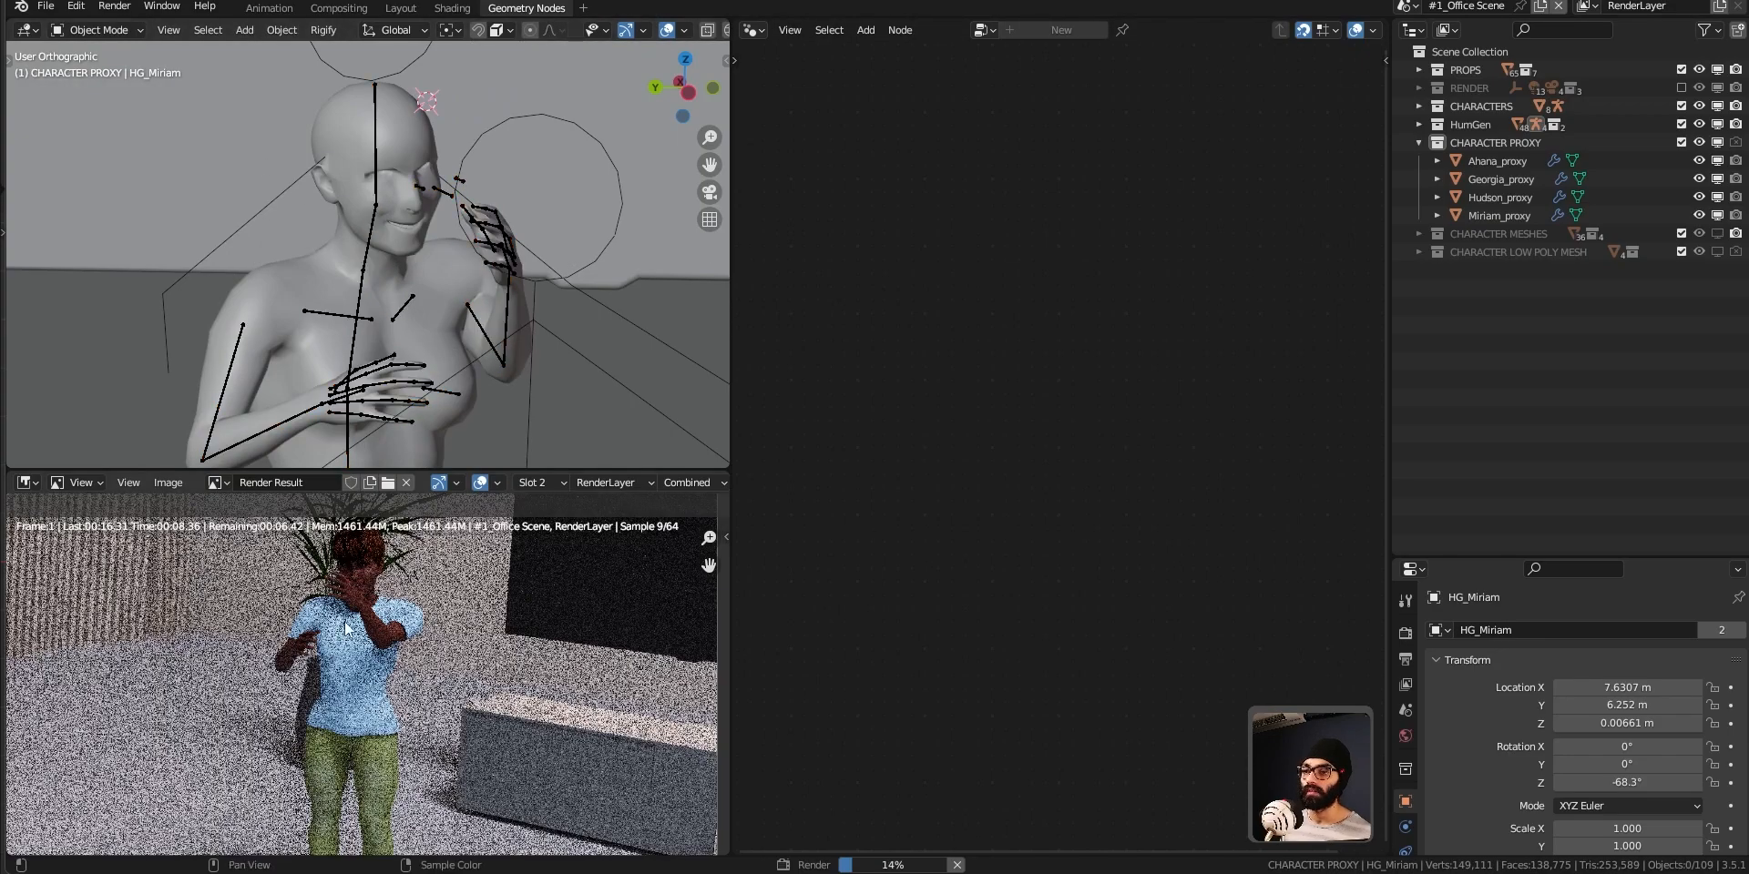
Inspect the character's raised arm and face up close in the render result.
{"action": "scroll", "coordinate": [346, 629], "scroll_direction": "down", "scroll_amount": 1}
{"action": "scroll", "coordinate": [347, 656], "scroll_direction": "up", "scroll_amount": 4}
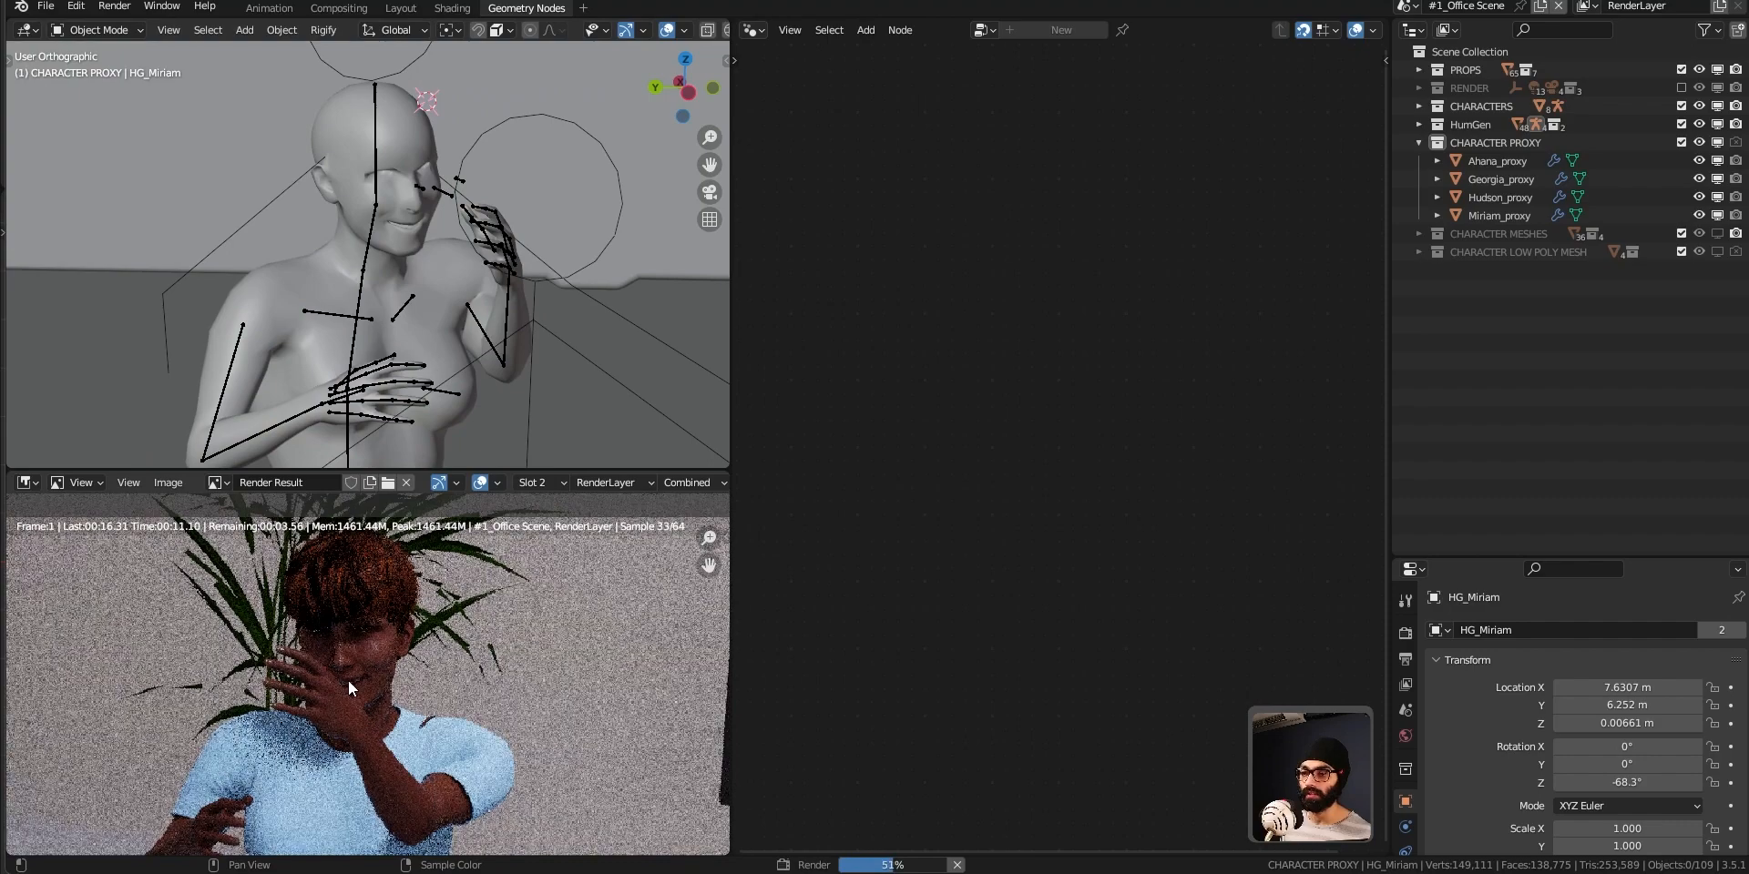
{"action": "scroll", "coordinate": [363, 660], "scroll_direction": "down", "scroll_amount": 3}
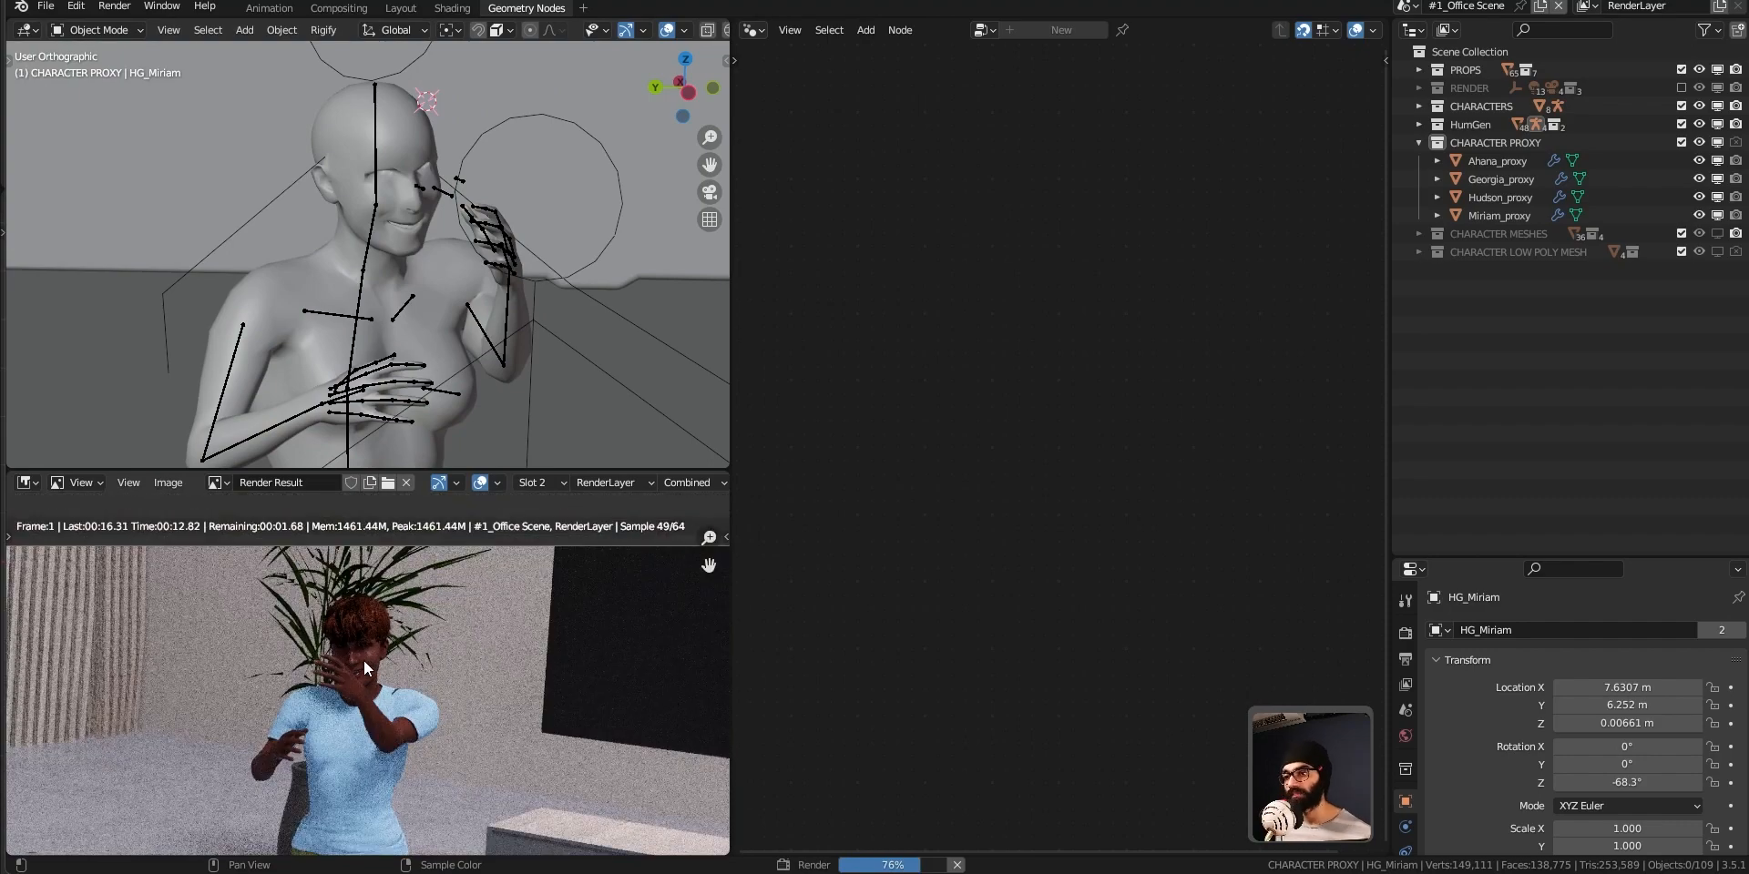